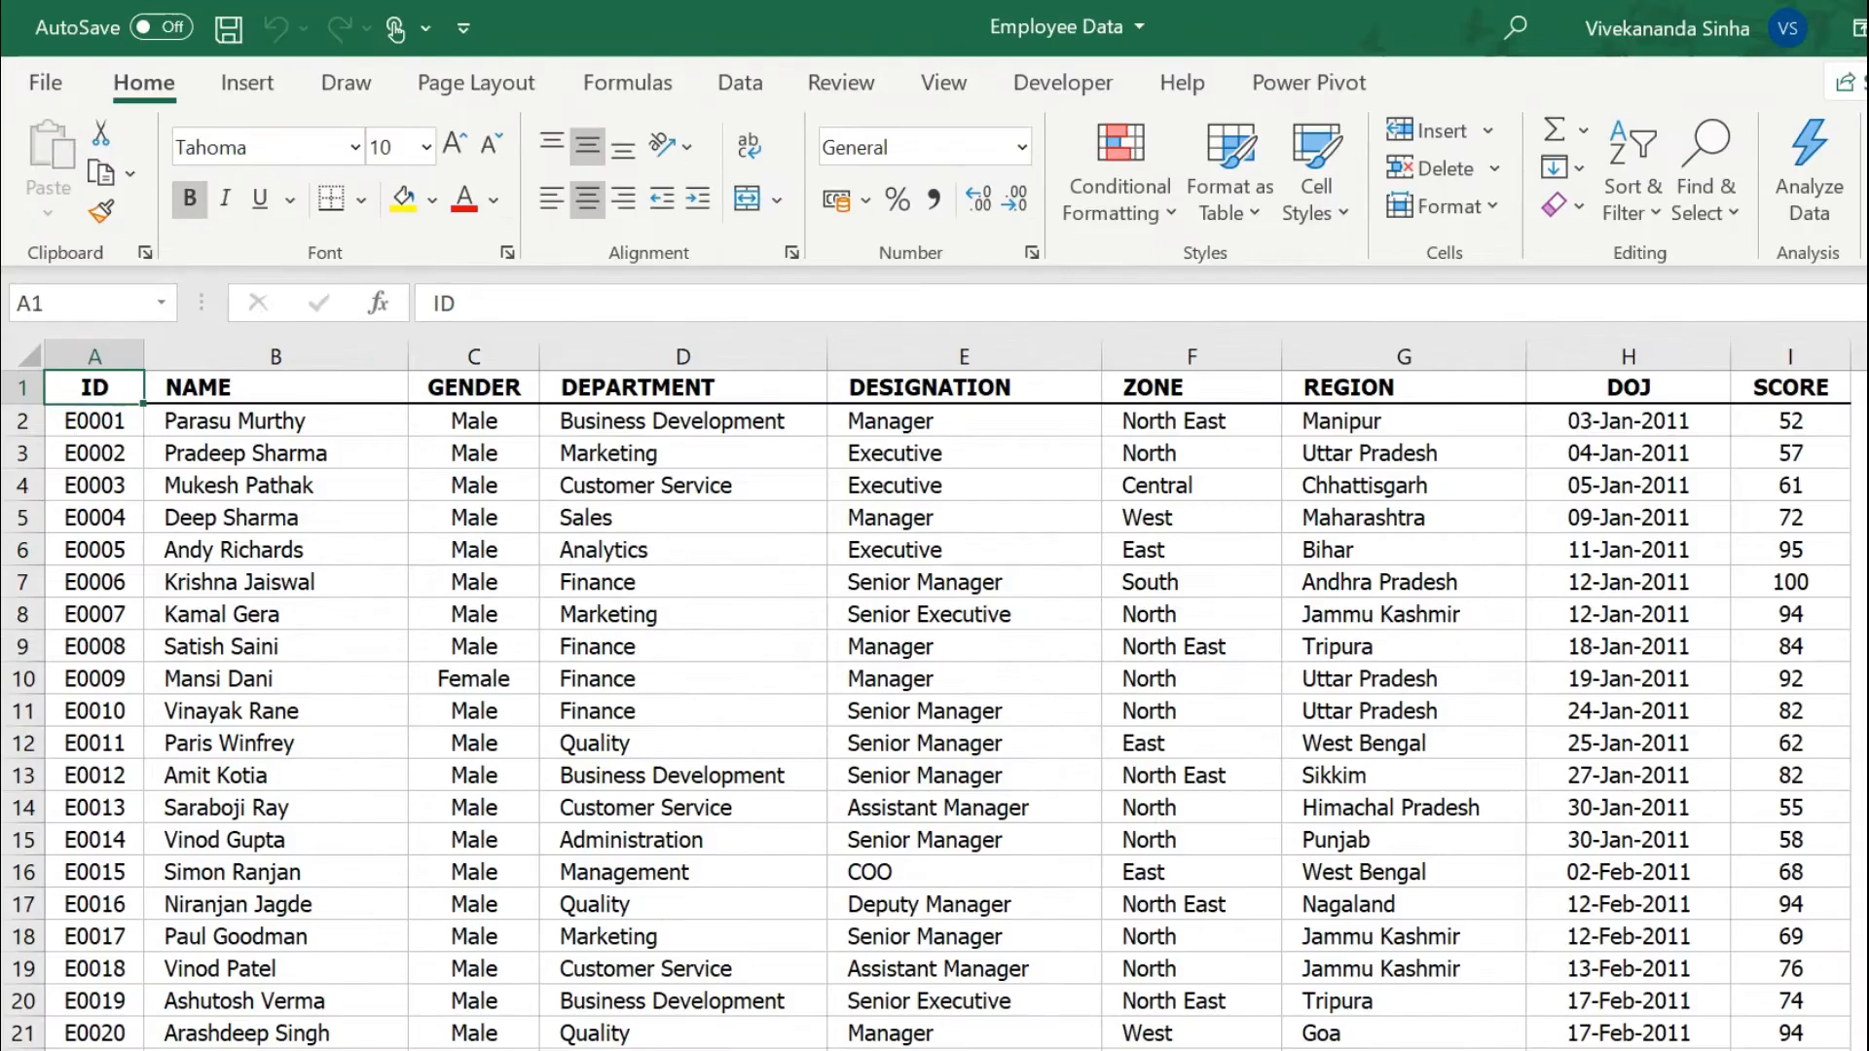
# Review the employee table's column headings from ID through SCORE and its first few records.
pyautogui.press('Right')
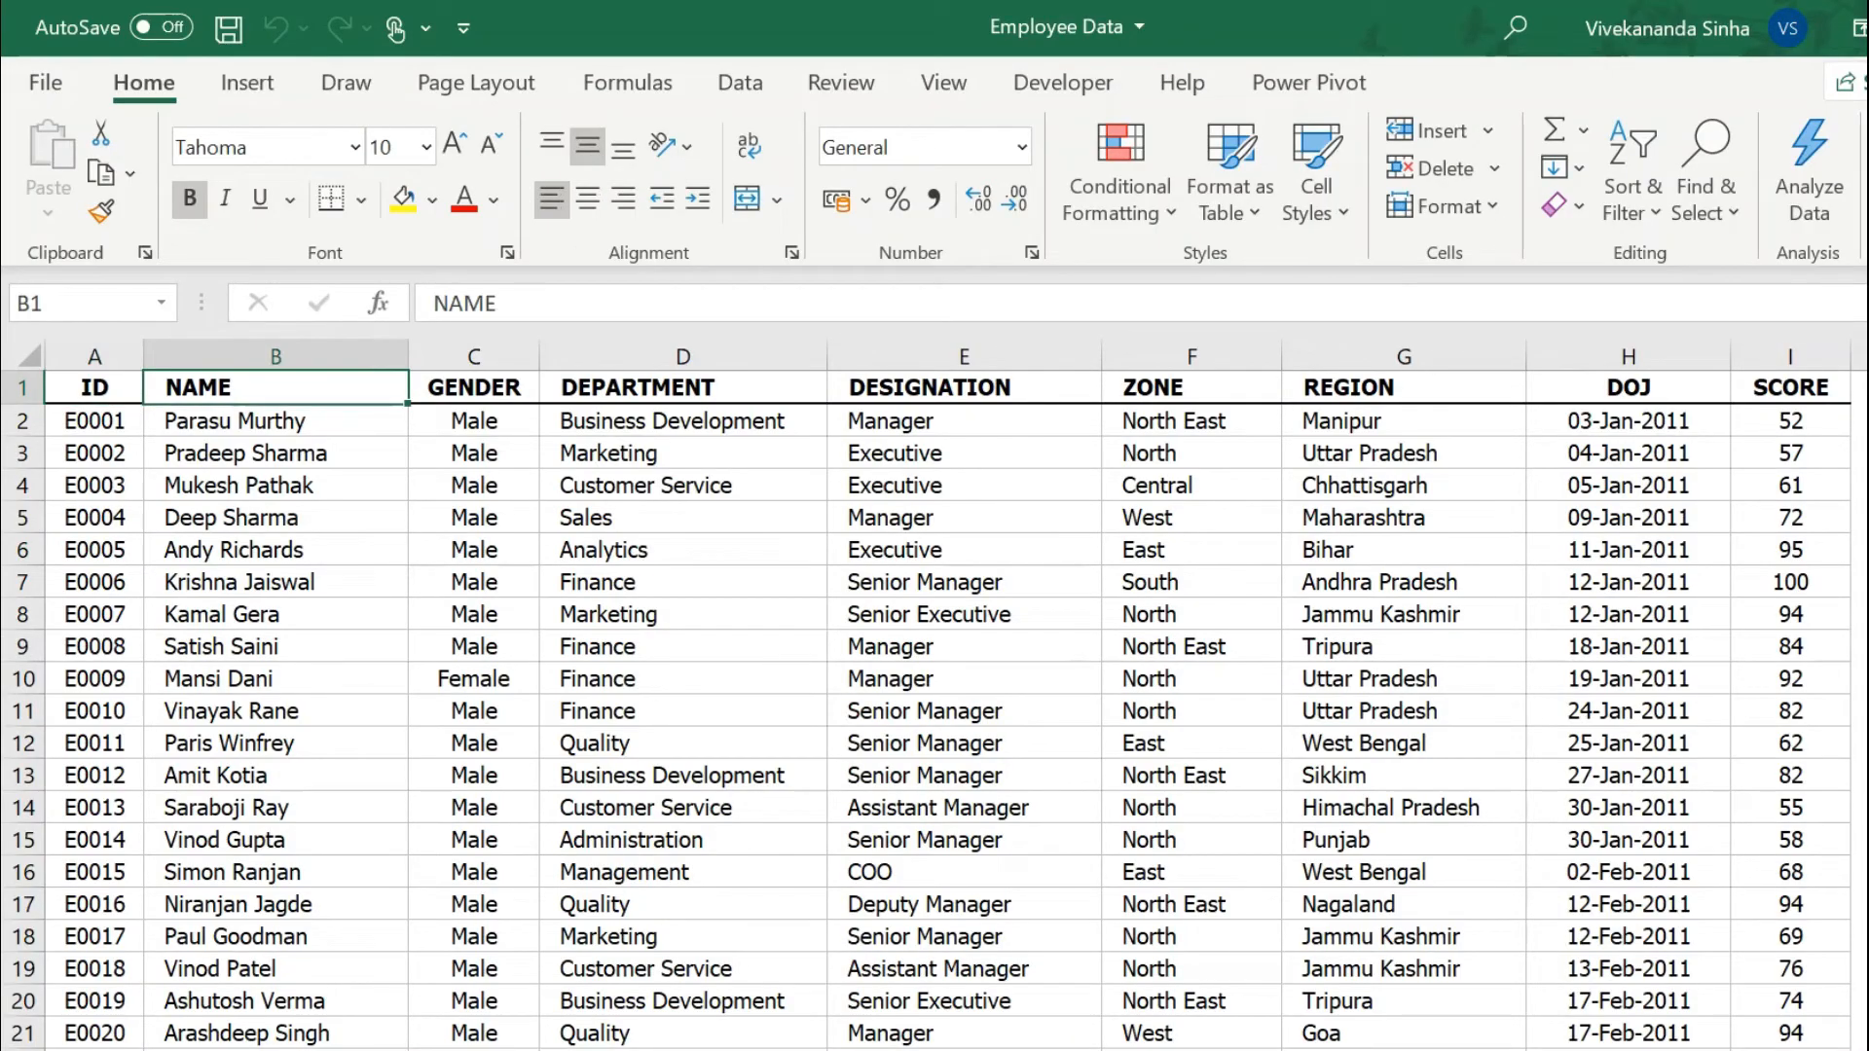
pyautogui.press('Right')
pyautogui.press('Right')
pyautogui.press('Right')
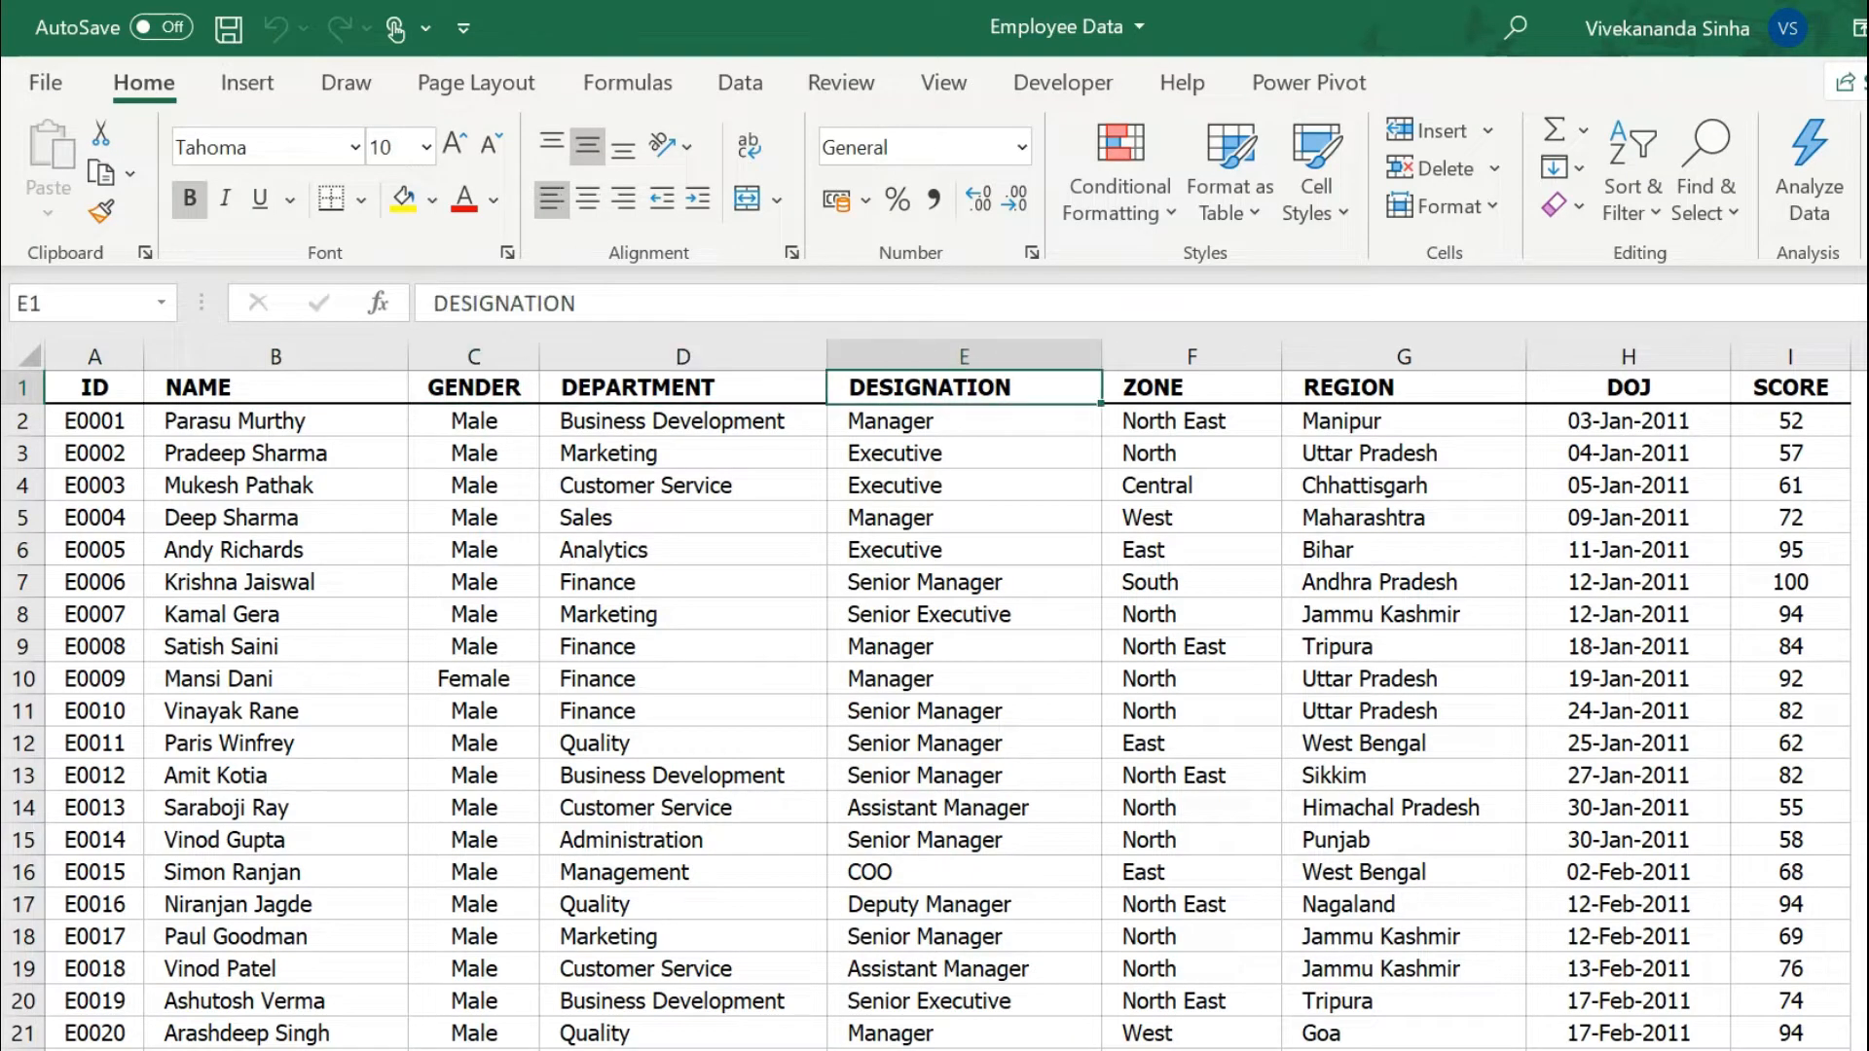
pyautogui.press('Right')
pyautogui.press('Right')
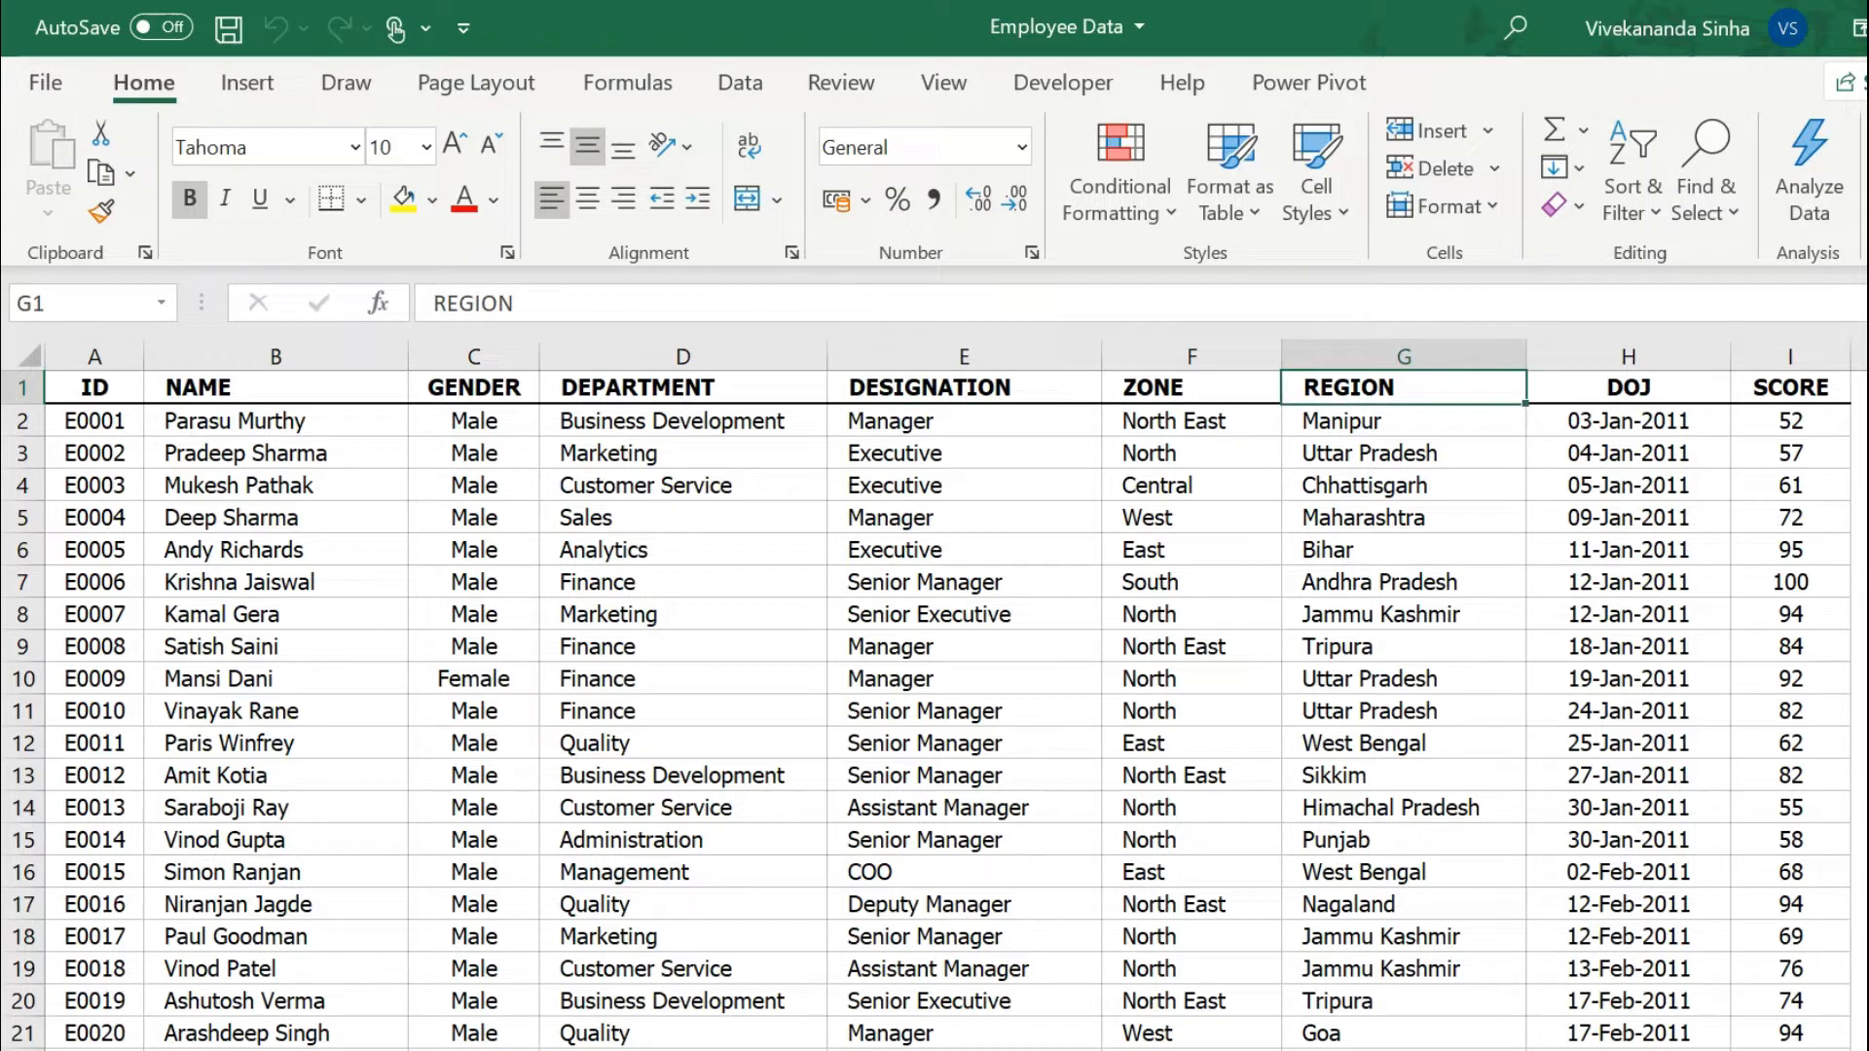
pyautogui.press('Right')
pyautogui.press('Right')
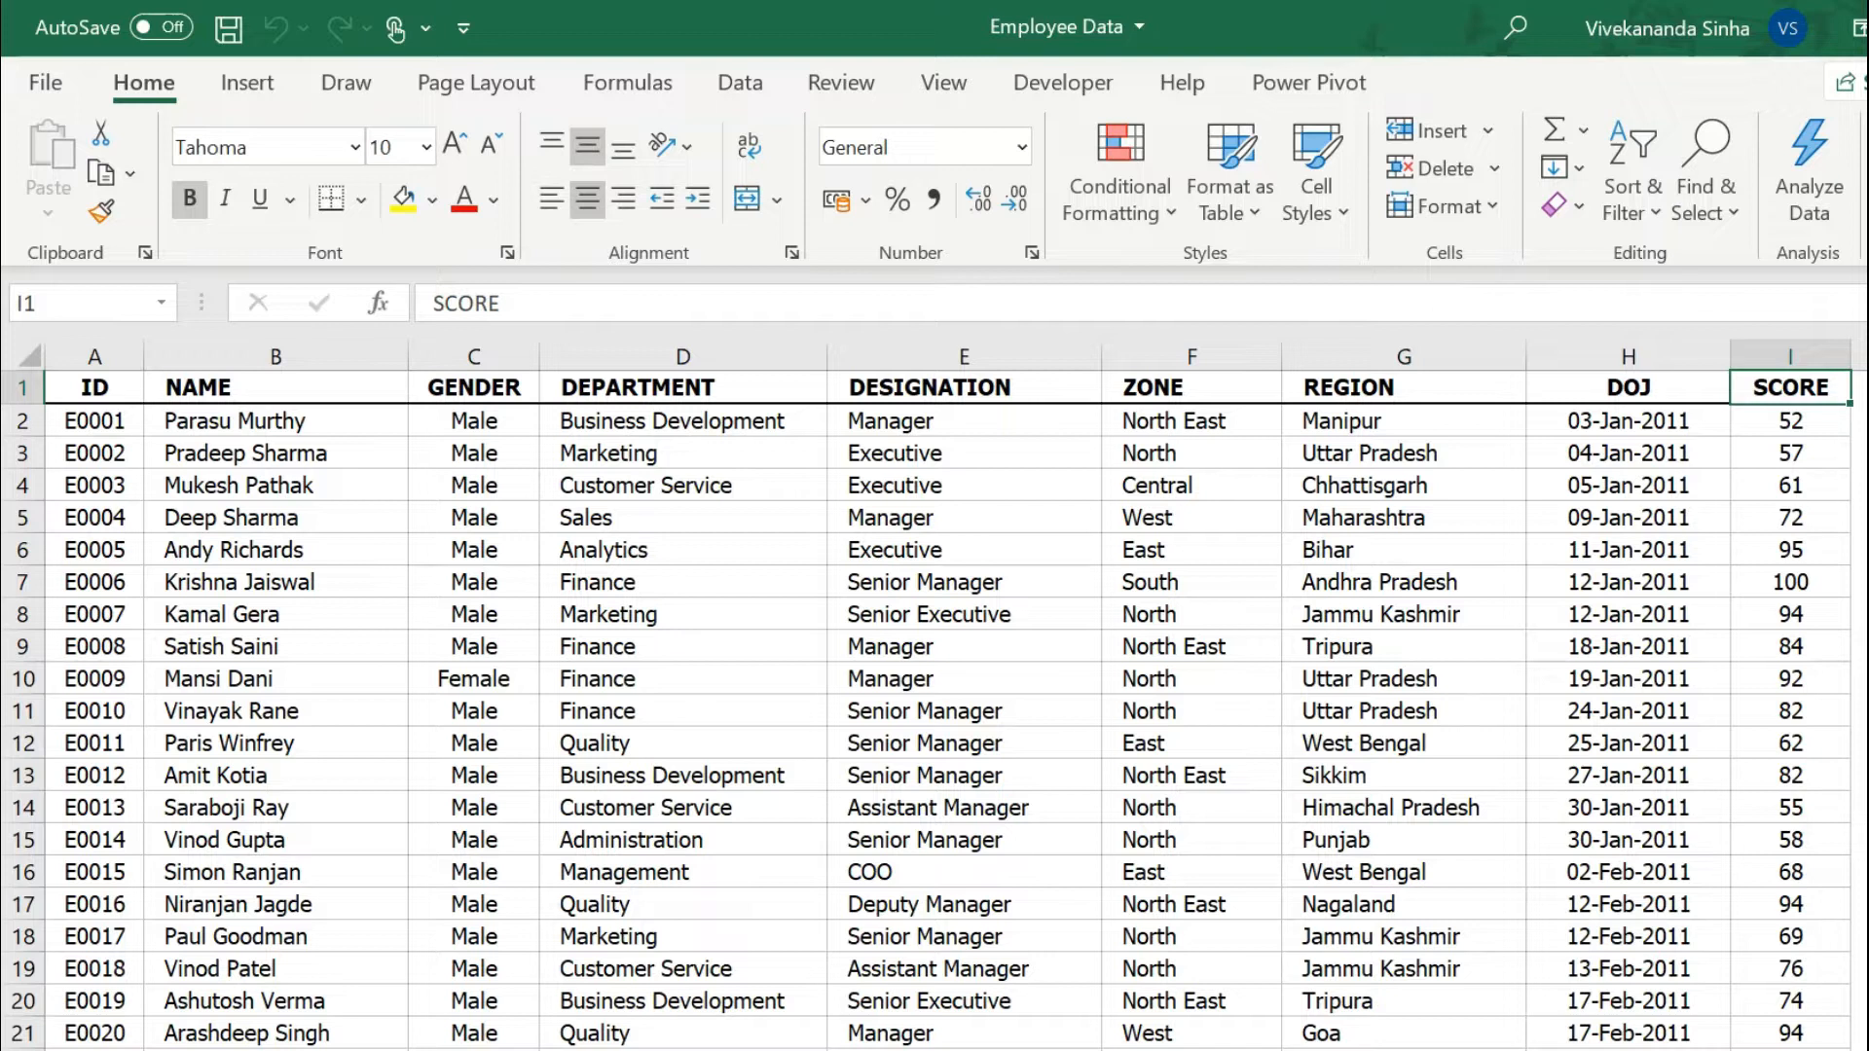
pyautogui.press('Down')
pyautogui.press('Down')
pyautogui.press('Down')
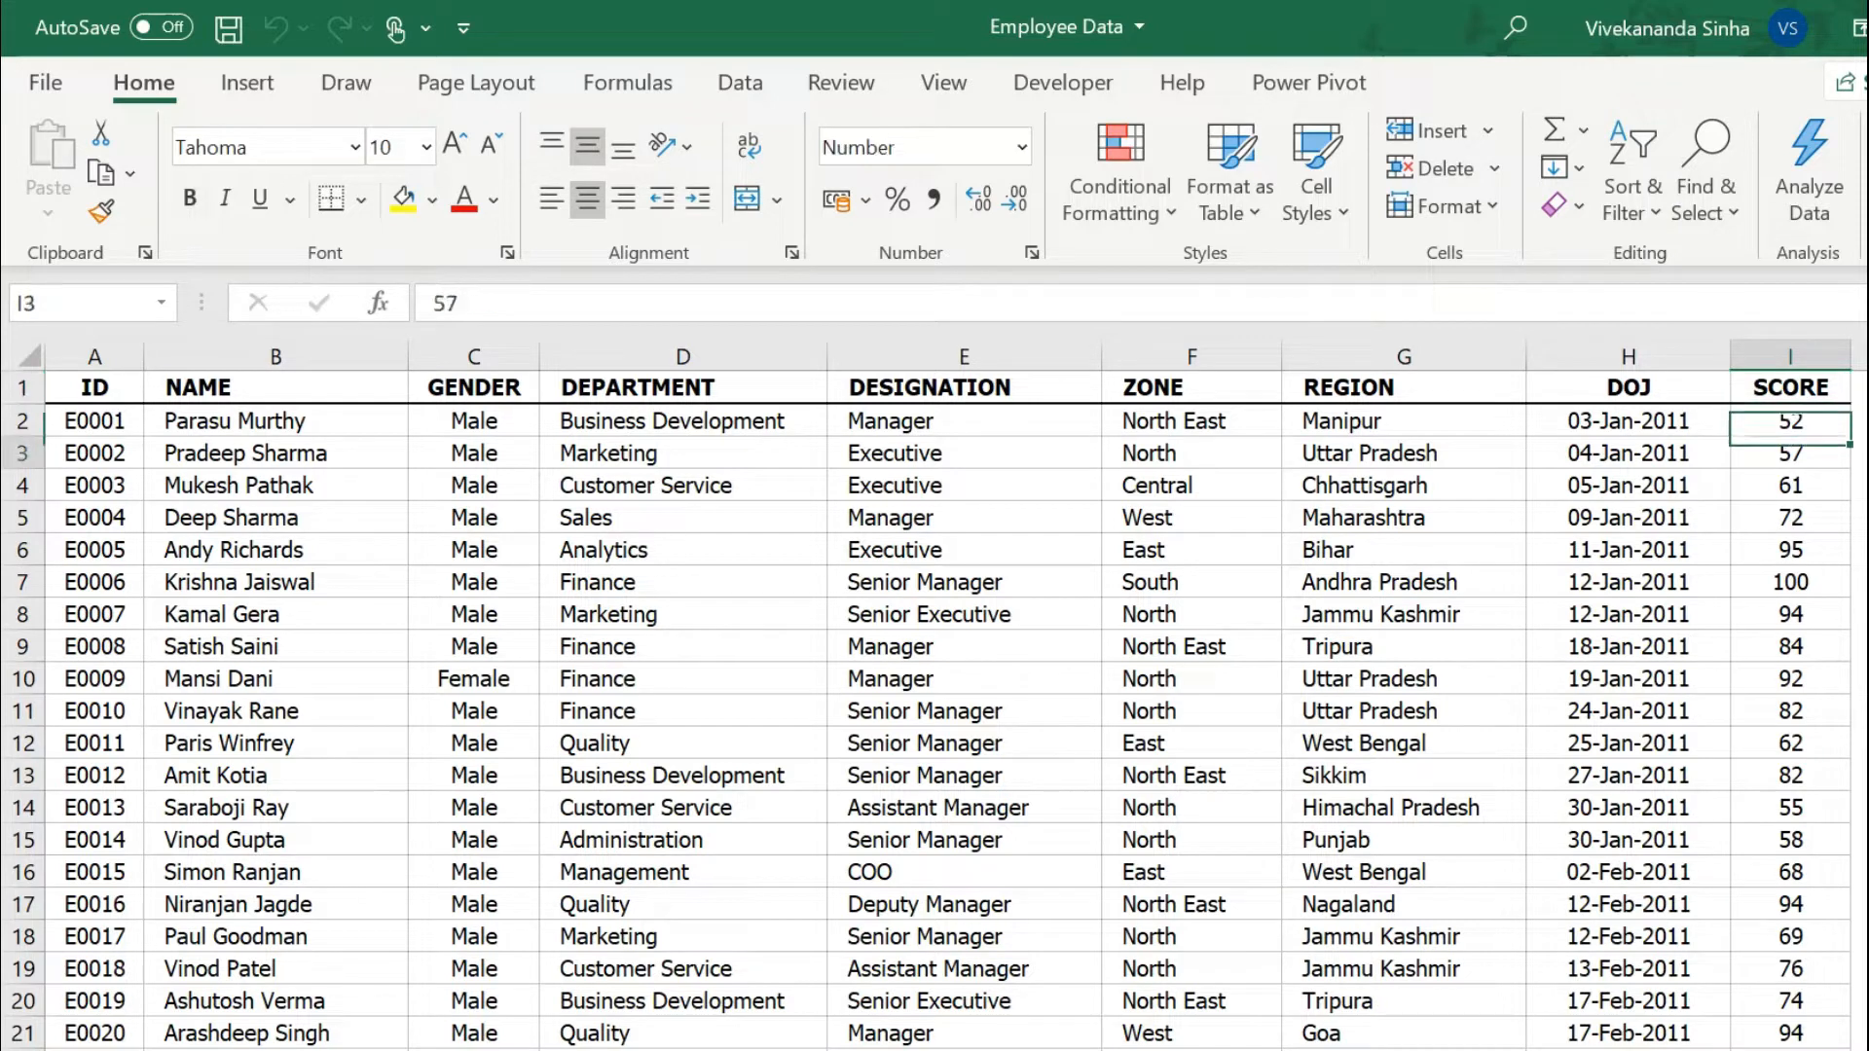
pyautogui.press('Left')
pyautogui.press('Left')
pyautogui.press('Left')
pyautogui.press('Left')
pyautogui.press('Left')
pyautogui.press('Left')
pyautogui.press('Left')
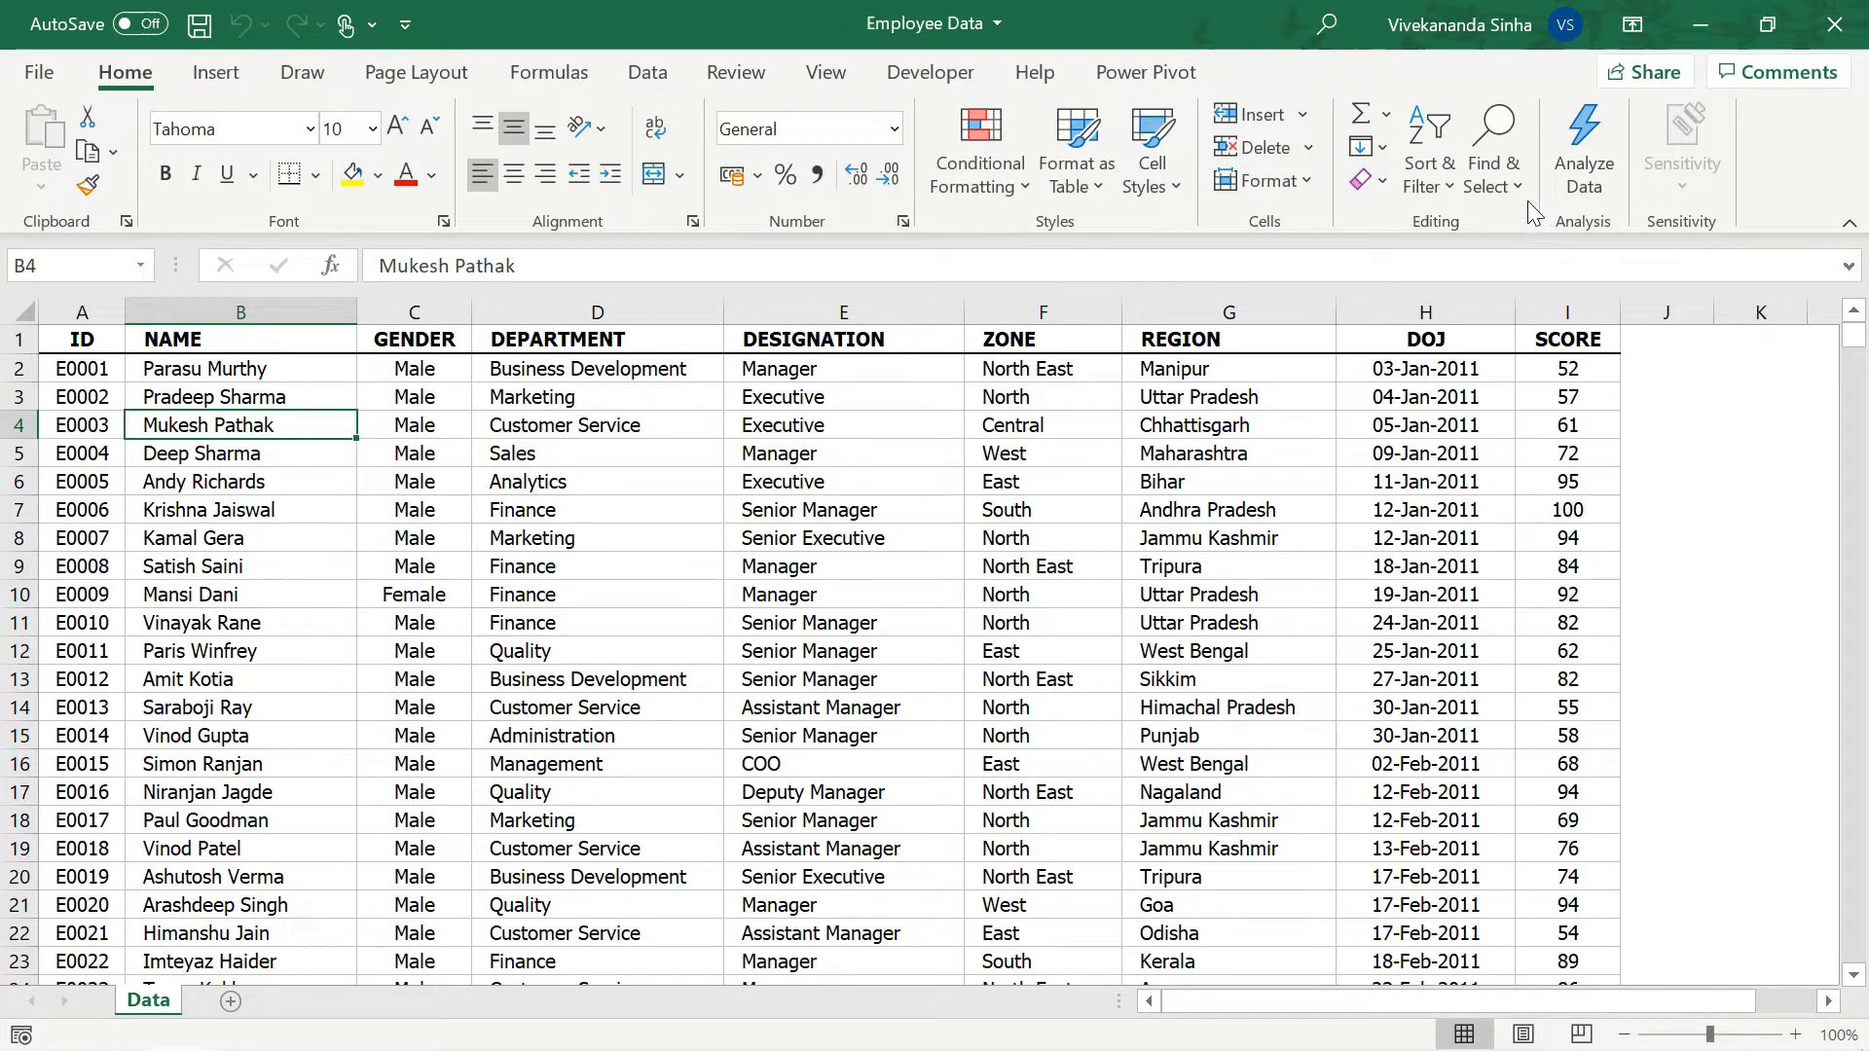
# Run Analyze Data on the employee table and look through the initially suggested PivotTable and PivotCharts.
pyautogui.click(1608, 155)
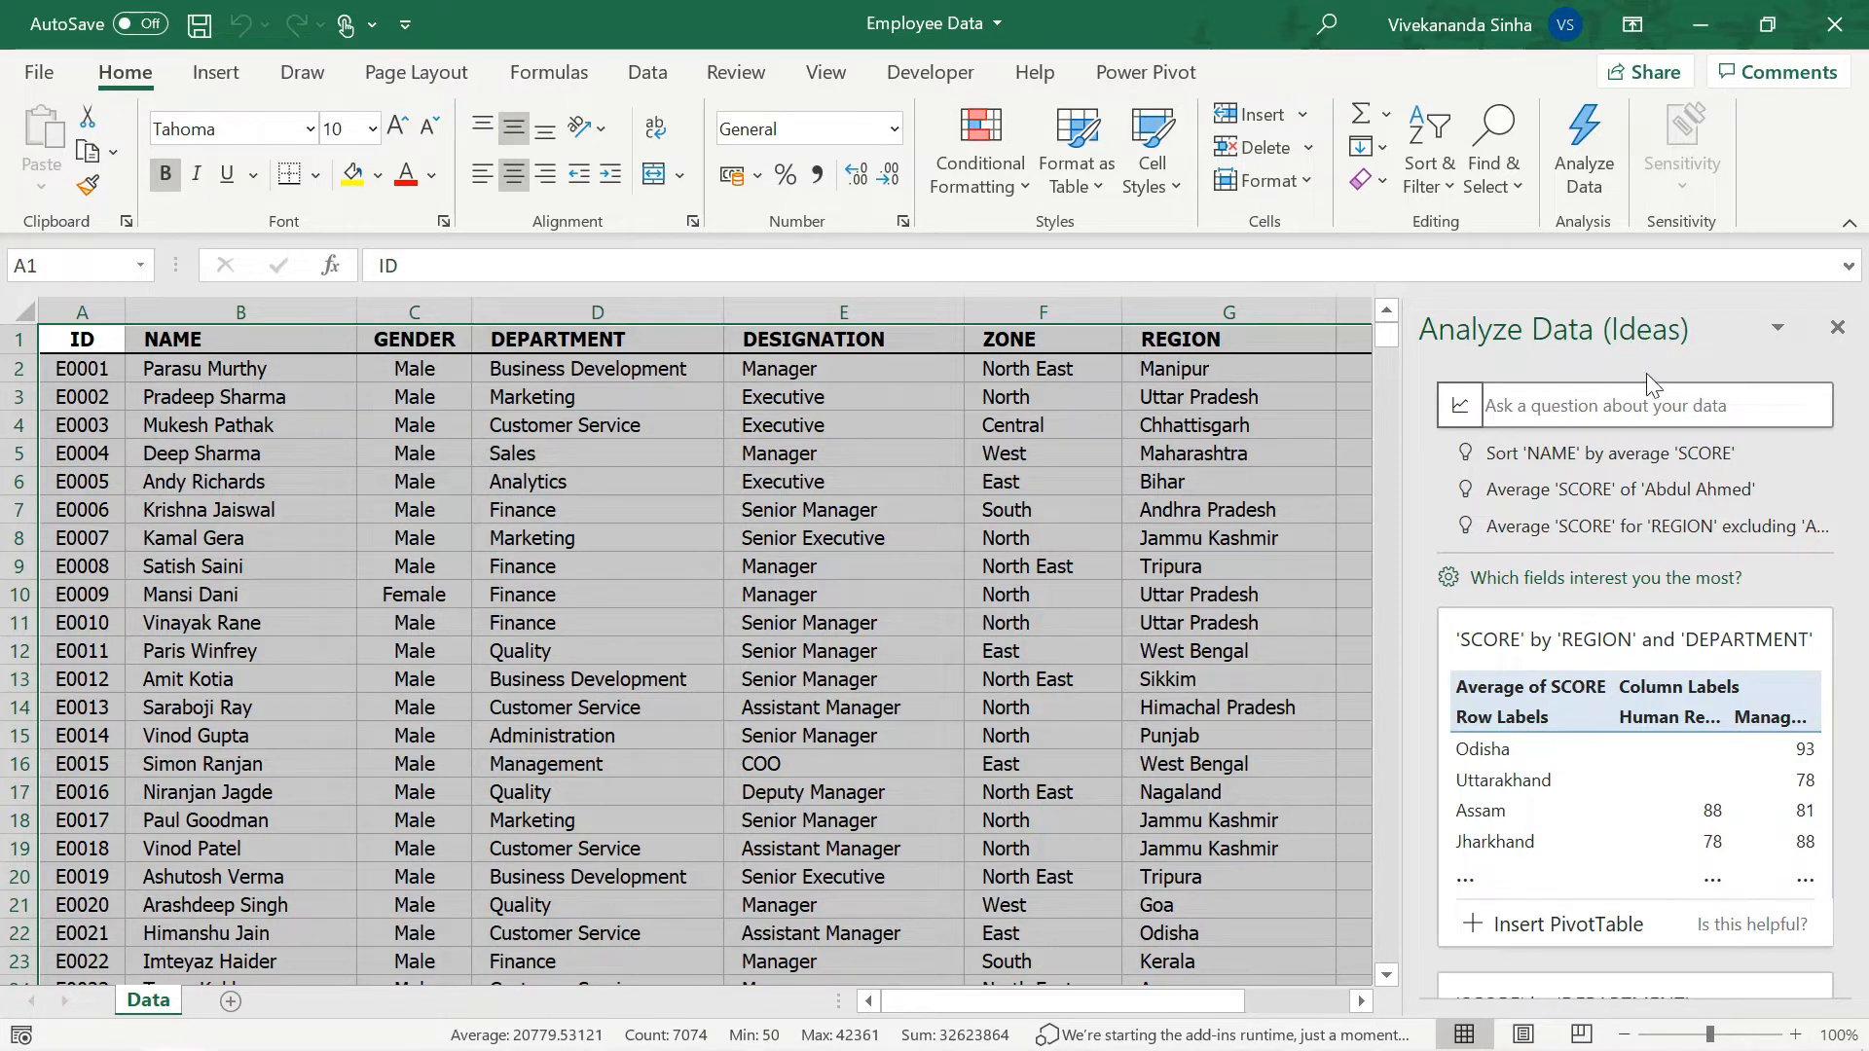
pyautogui.scroll(-1, 1536, 732)
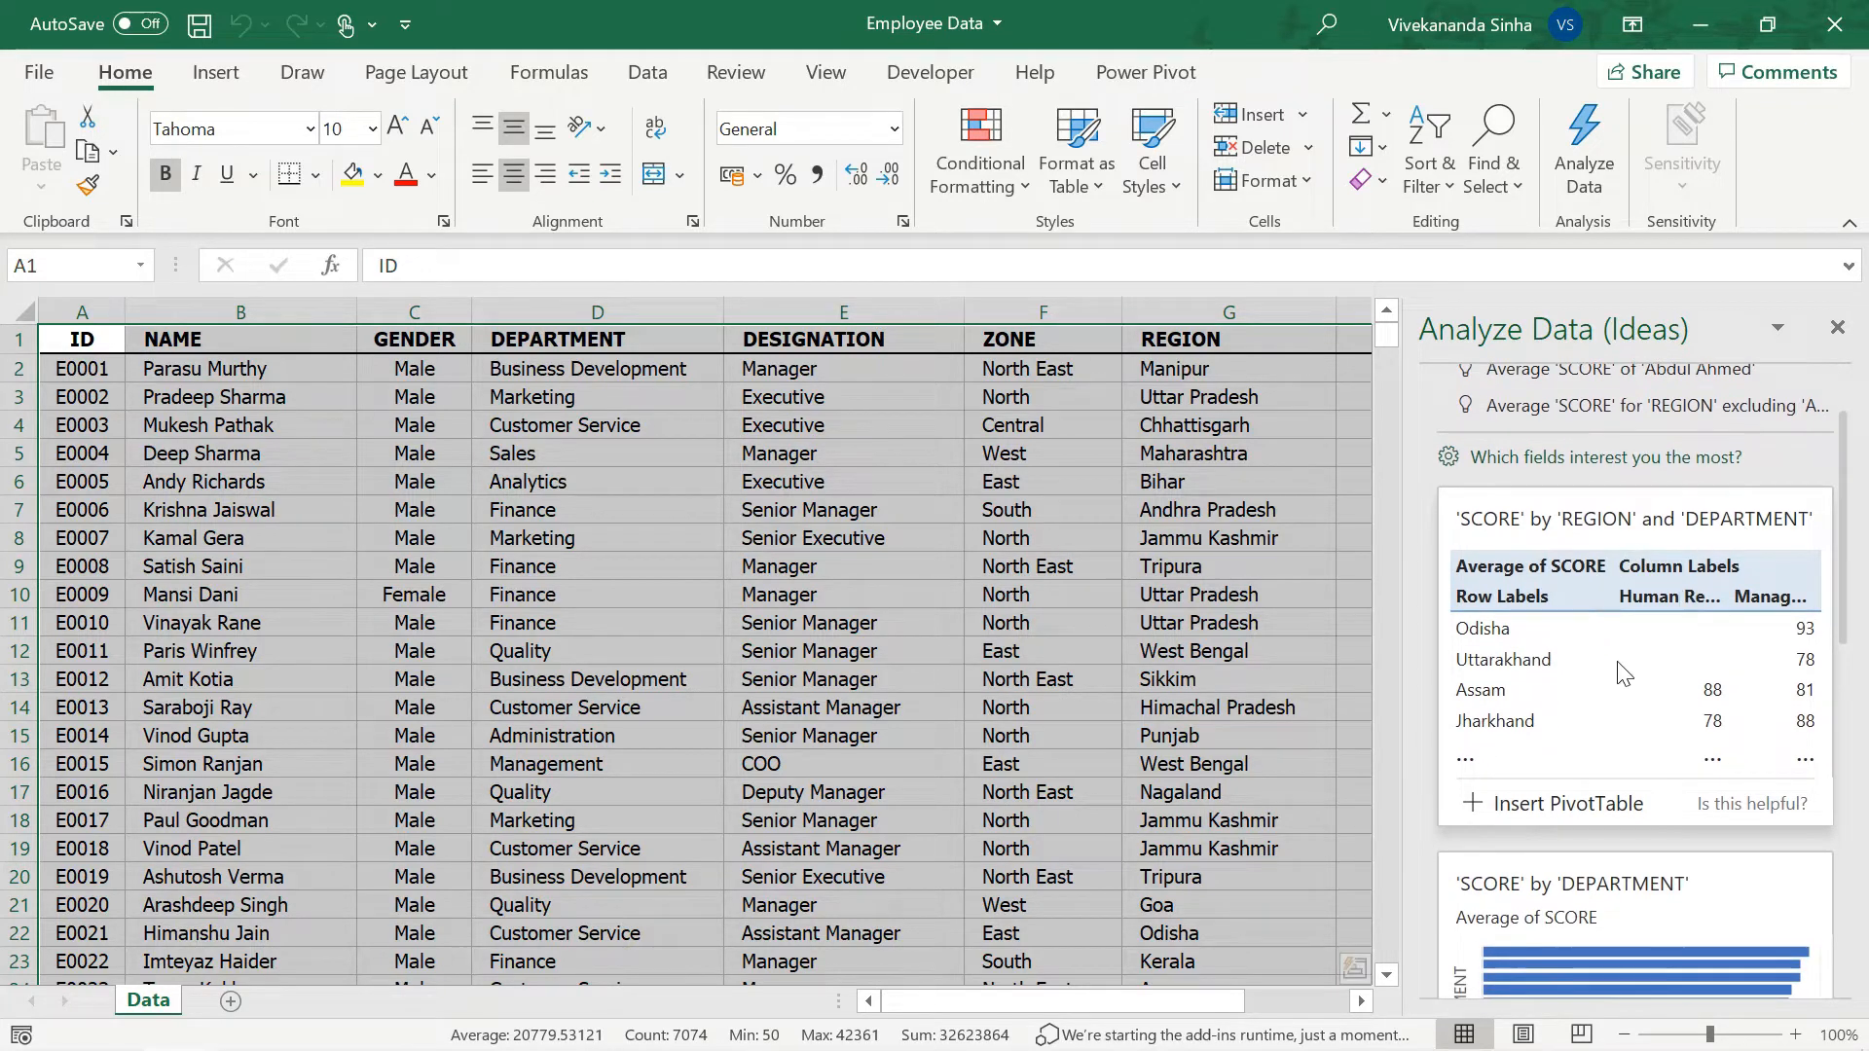
pyautogui.scroll(-4, 1616, 662)
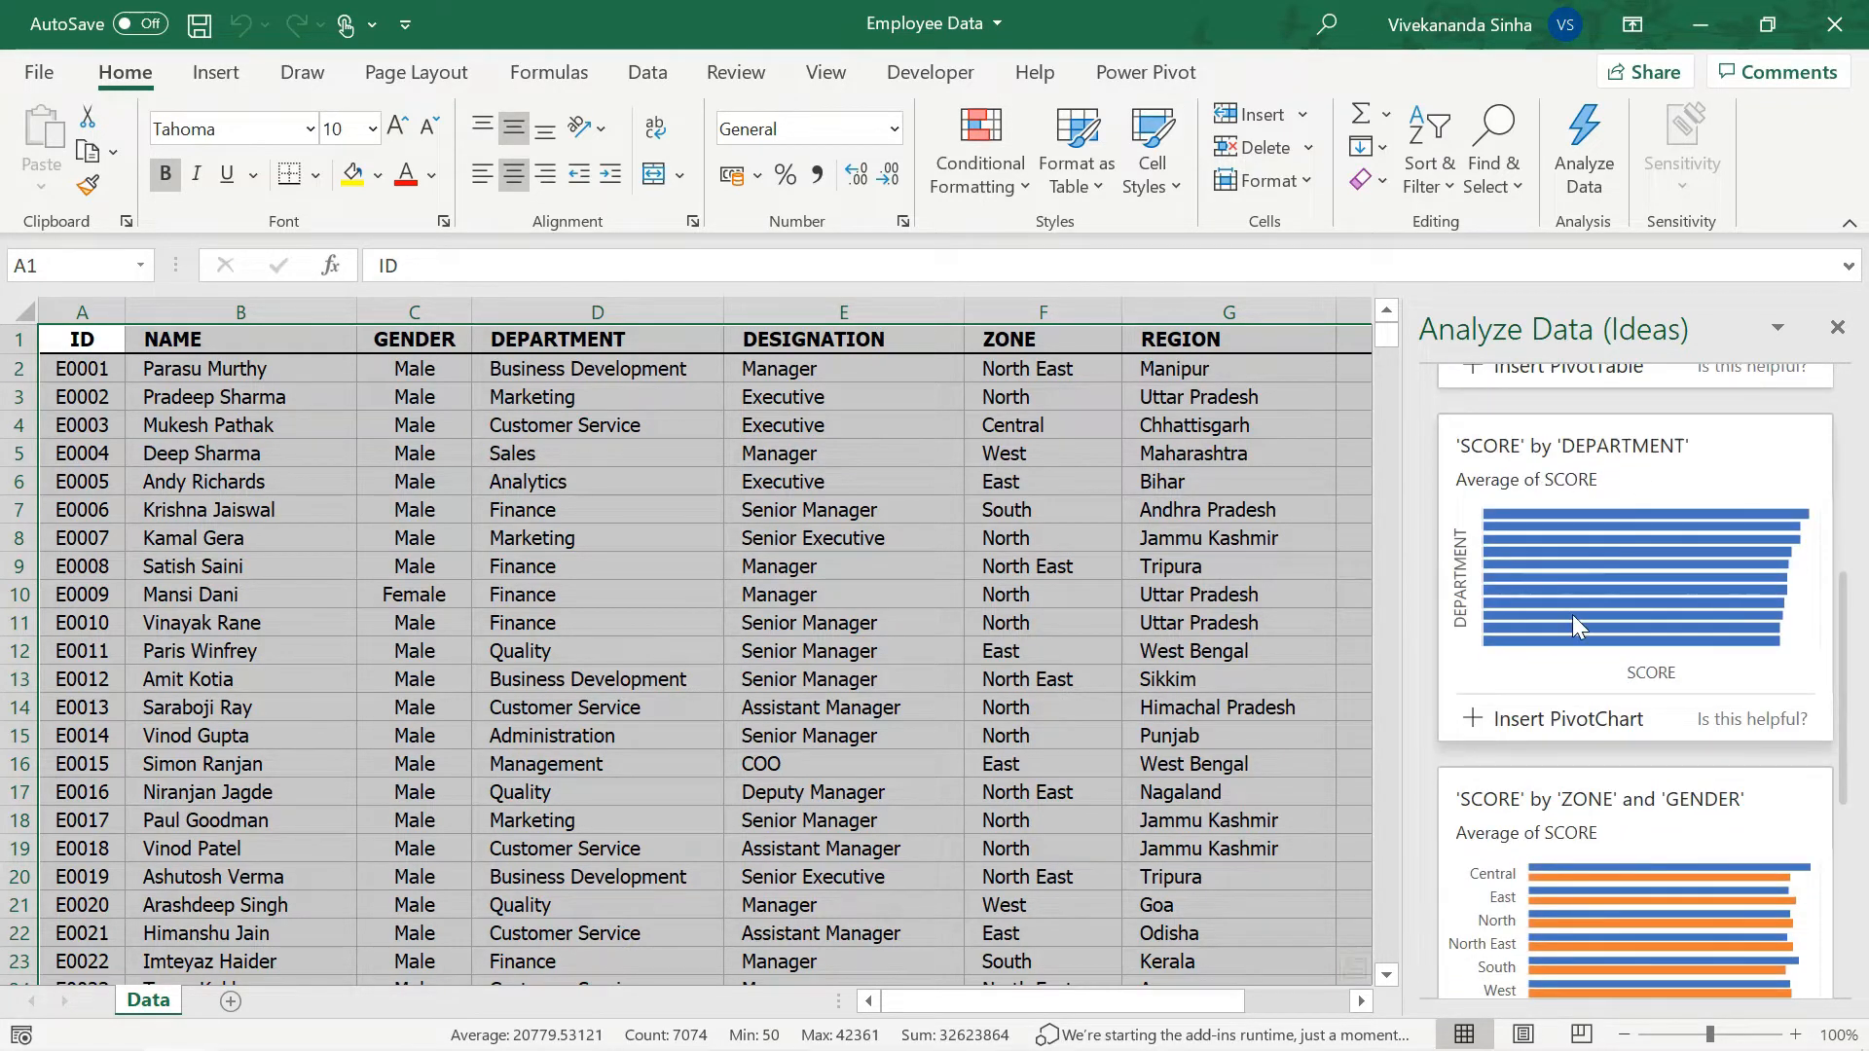
pyautogui.scroll(-2, 1574, 615)
pyautogui.scroll(-2, 1638, 578)
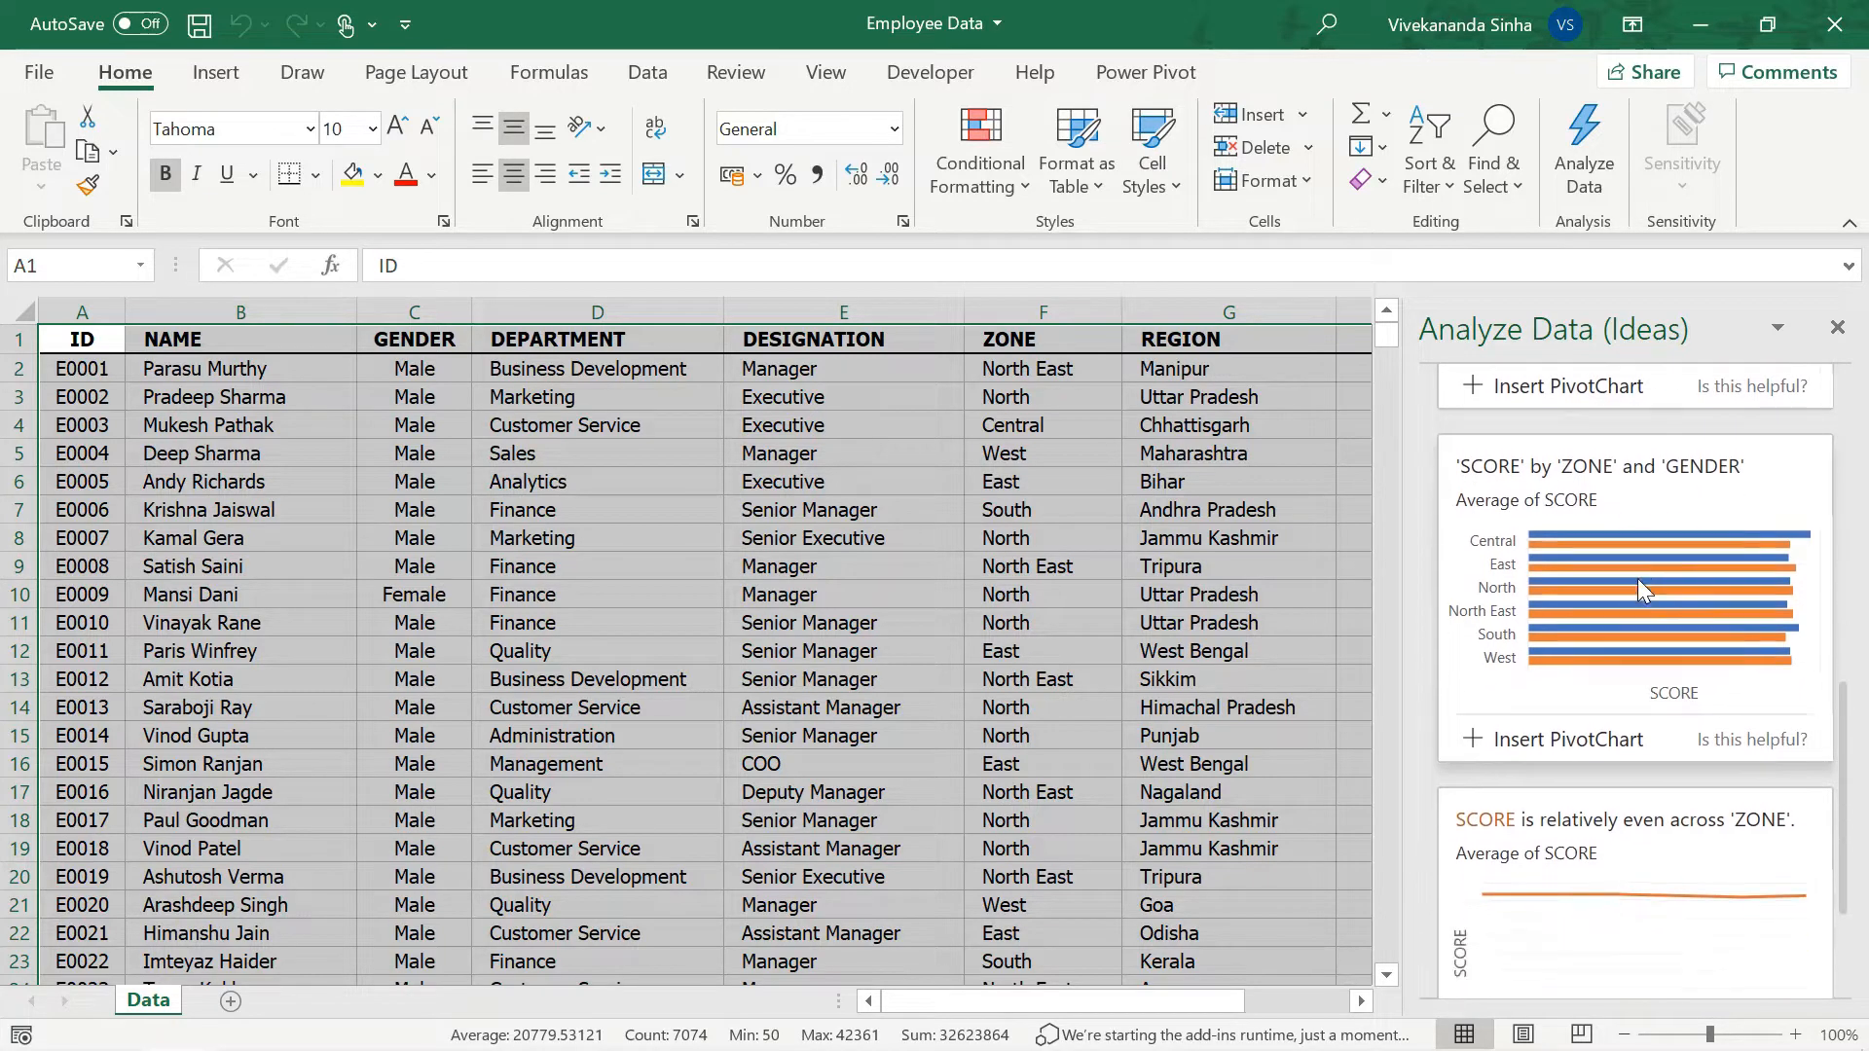
pyautogui.scroll(-1, 1681, 699)
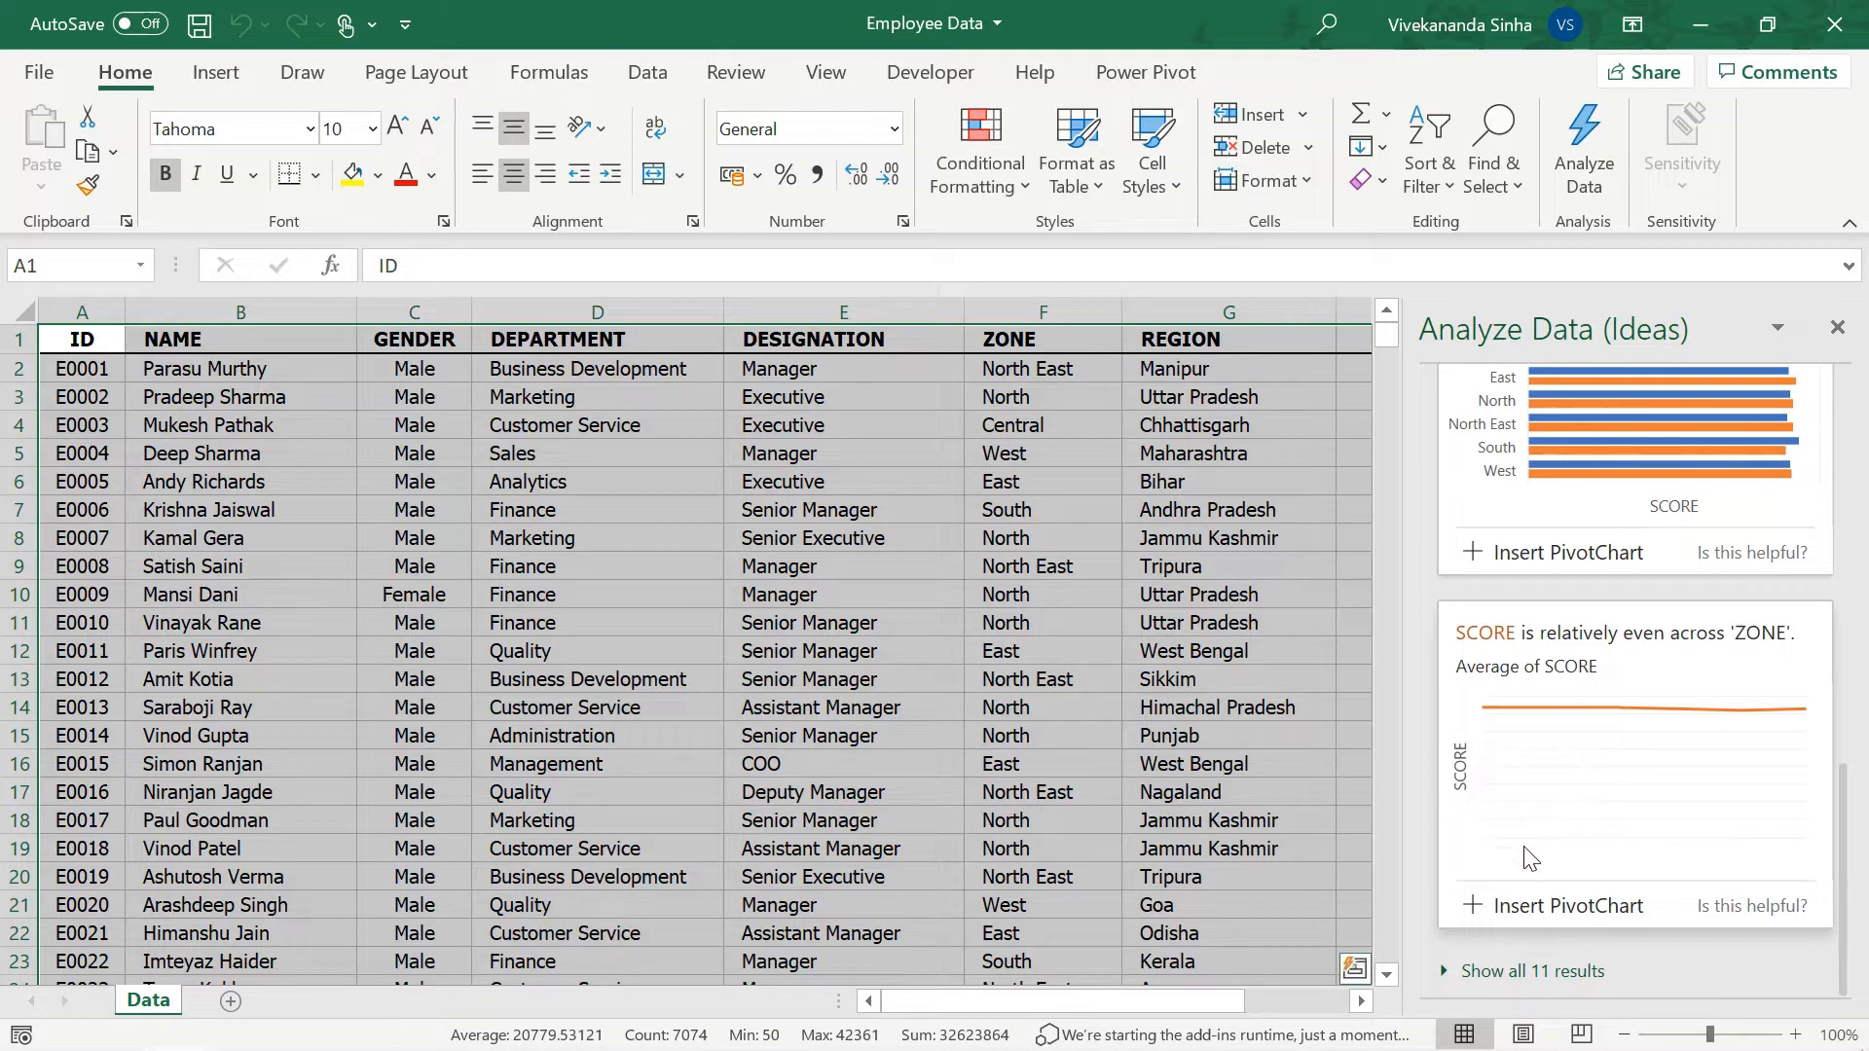
# Show all suggested results and examine the additional insights, including the SCORE frequency, outlier, minimum and maximum charts.
pyautogui.click(1503, 972)
pyautogui.scroll(-5, 1591, 830)
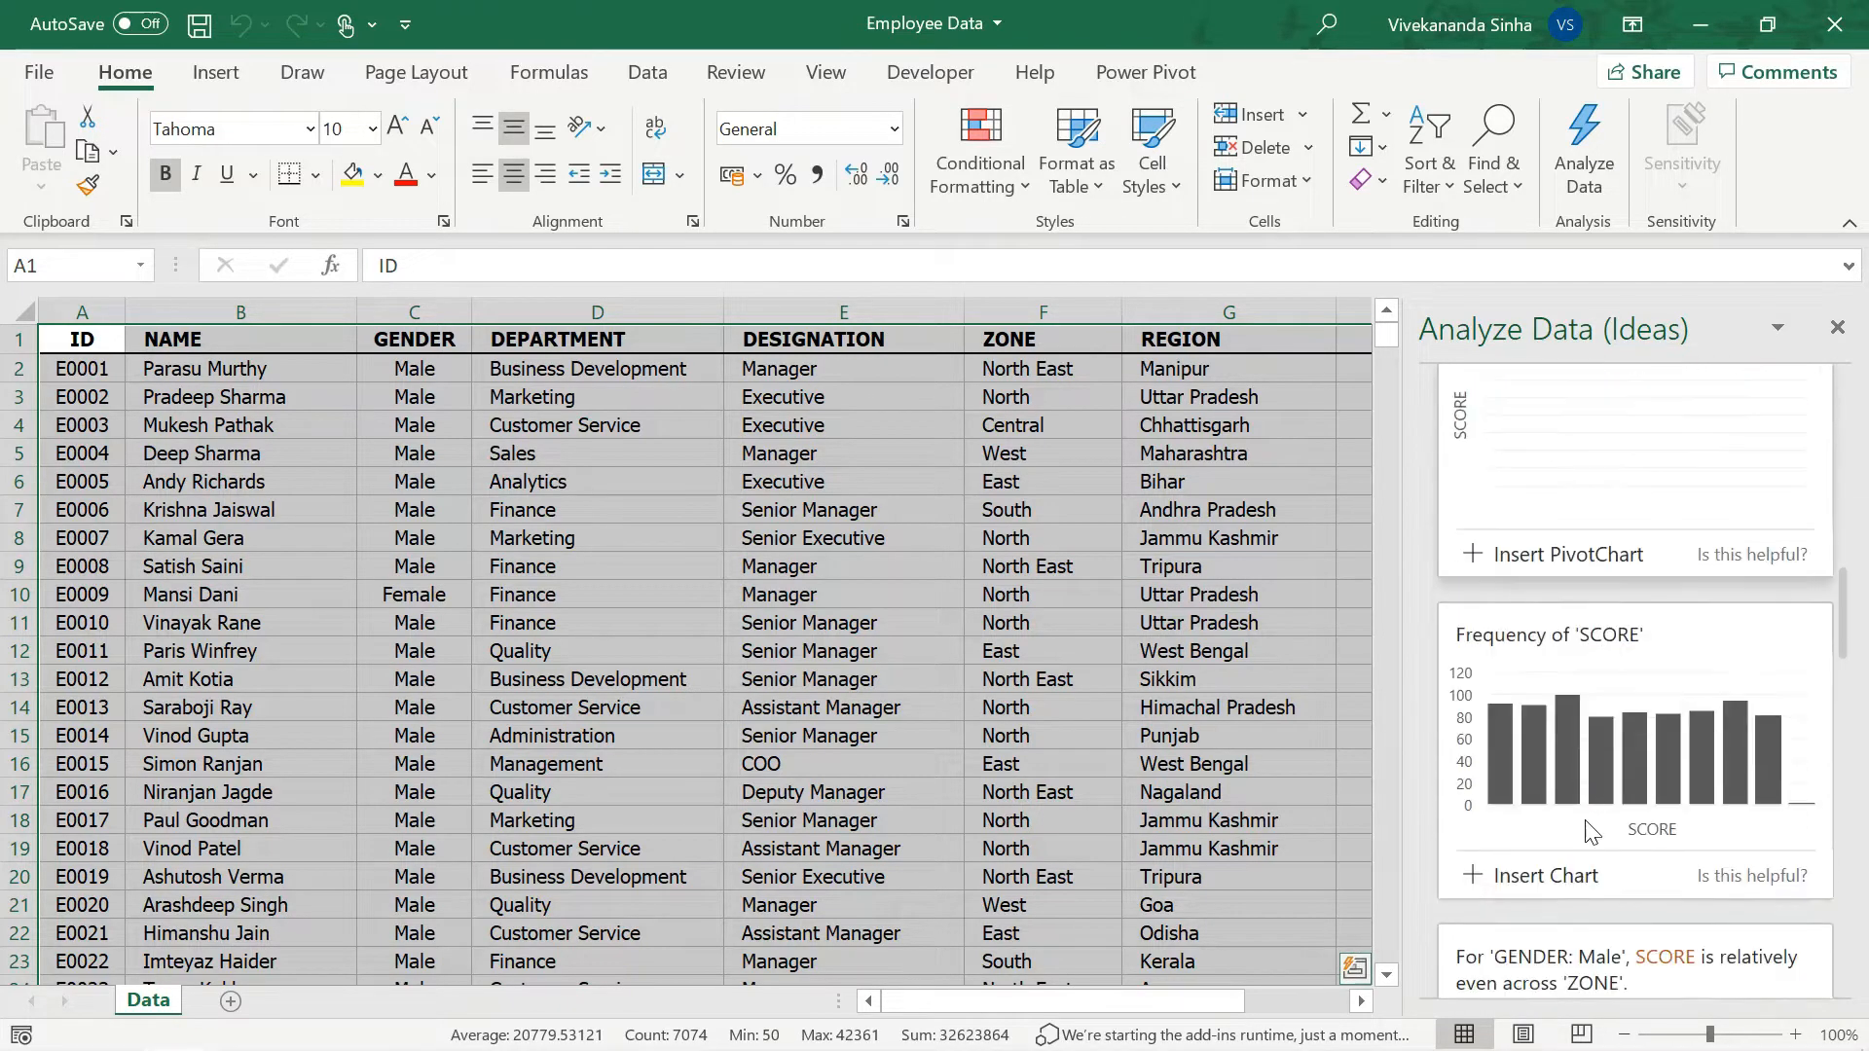
pyautogui.scroll(-10, 1591, 831)
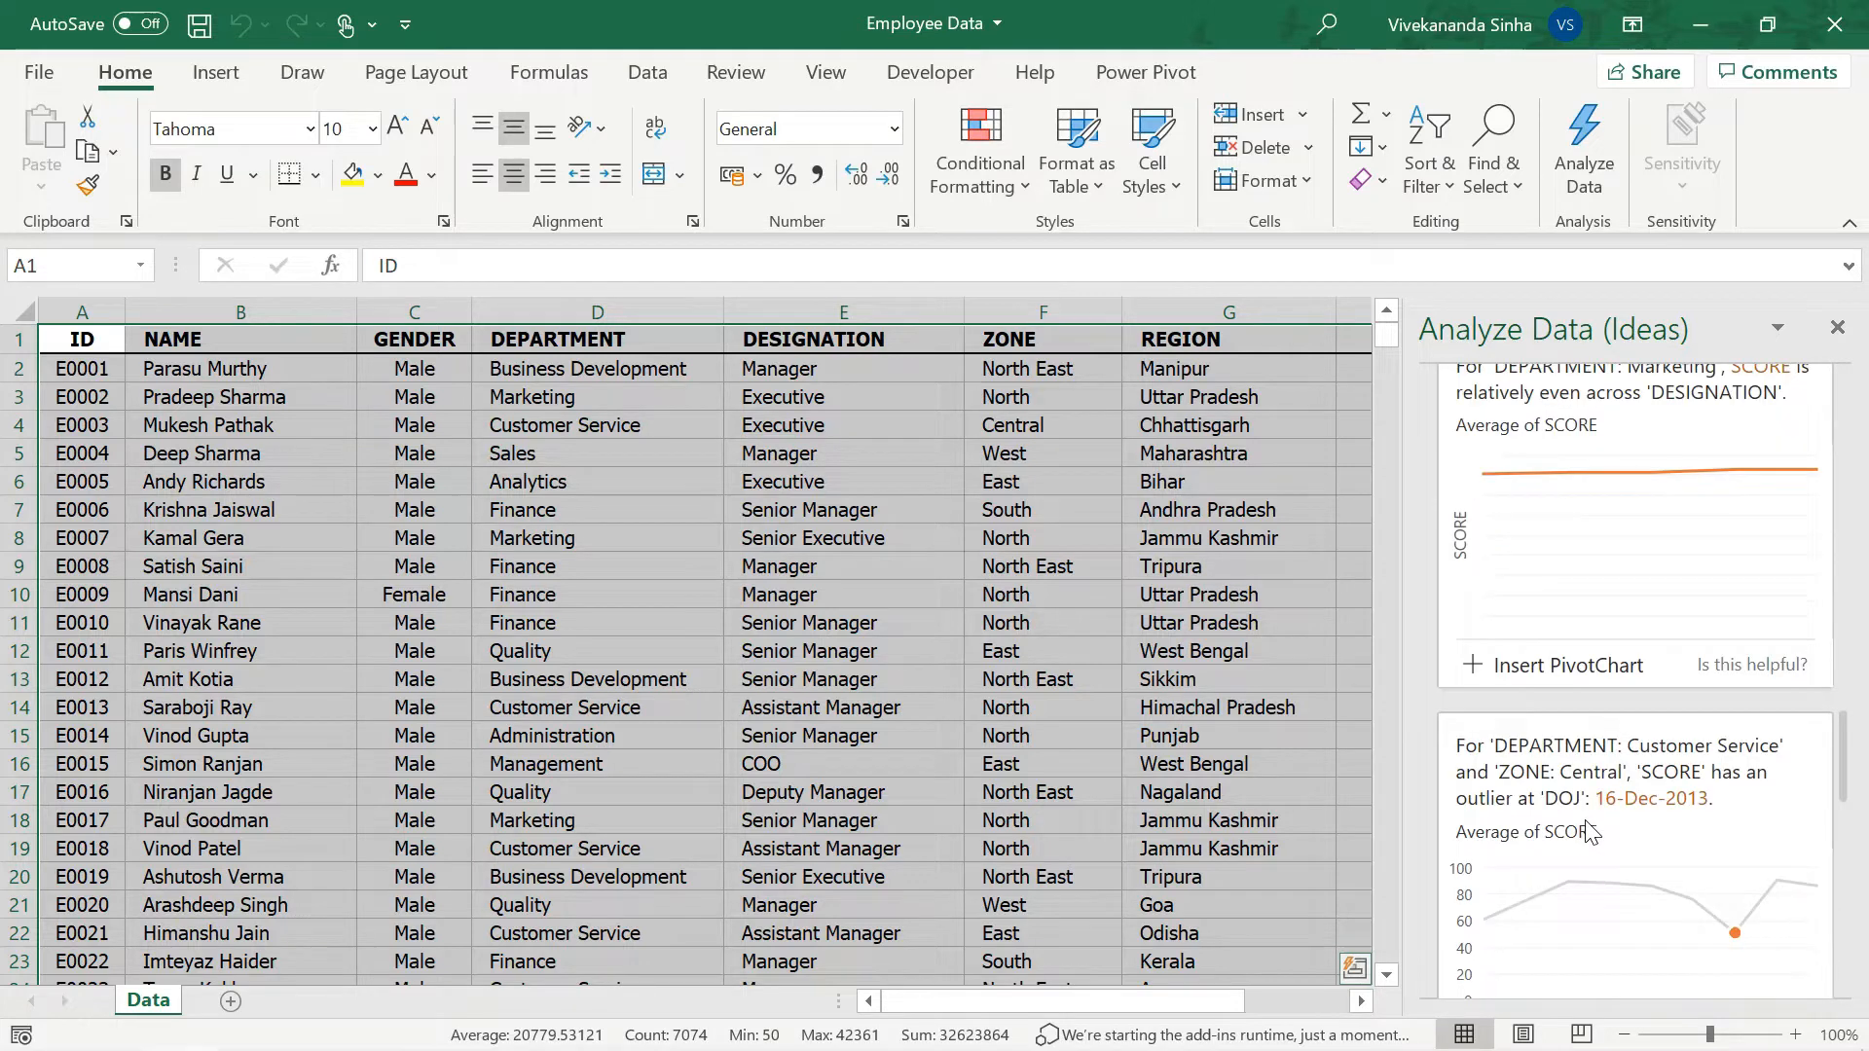
pyautogui.scroll(-6, 1587, 831)
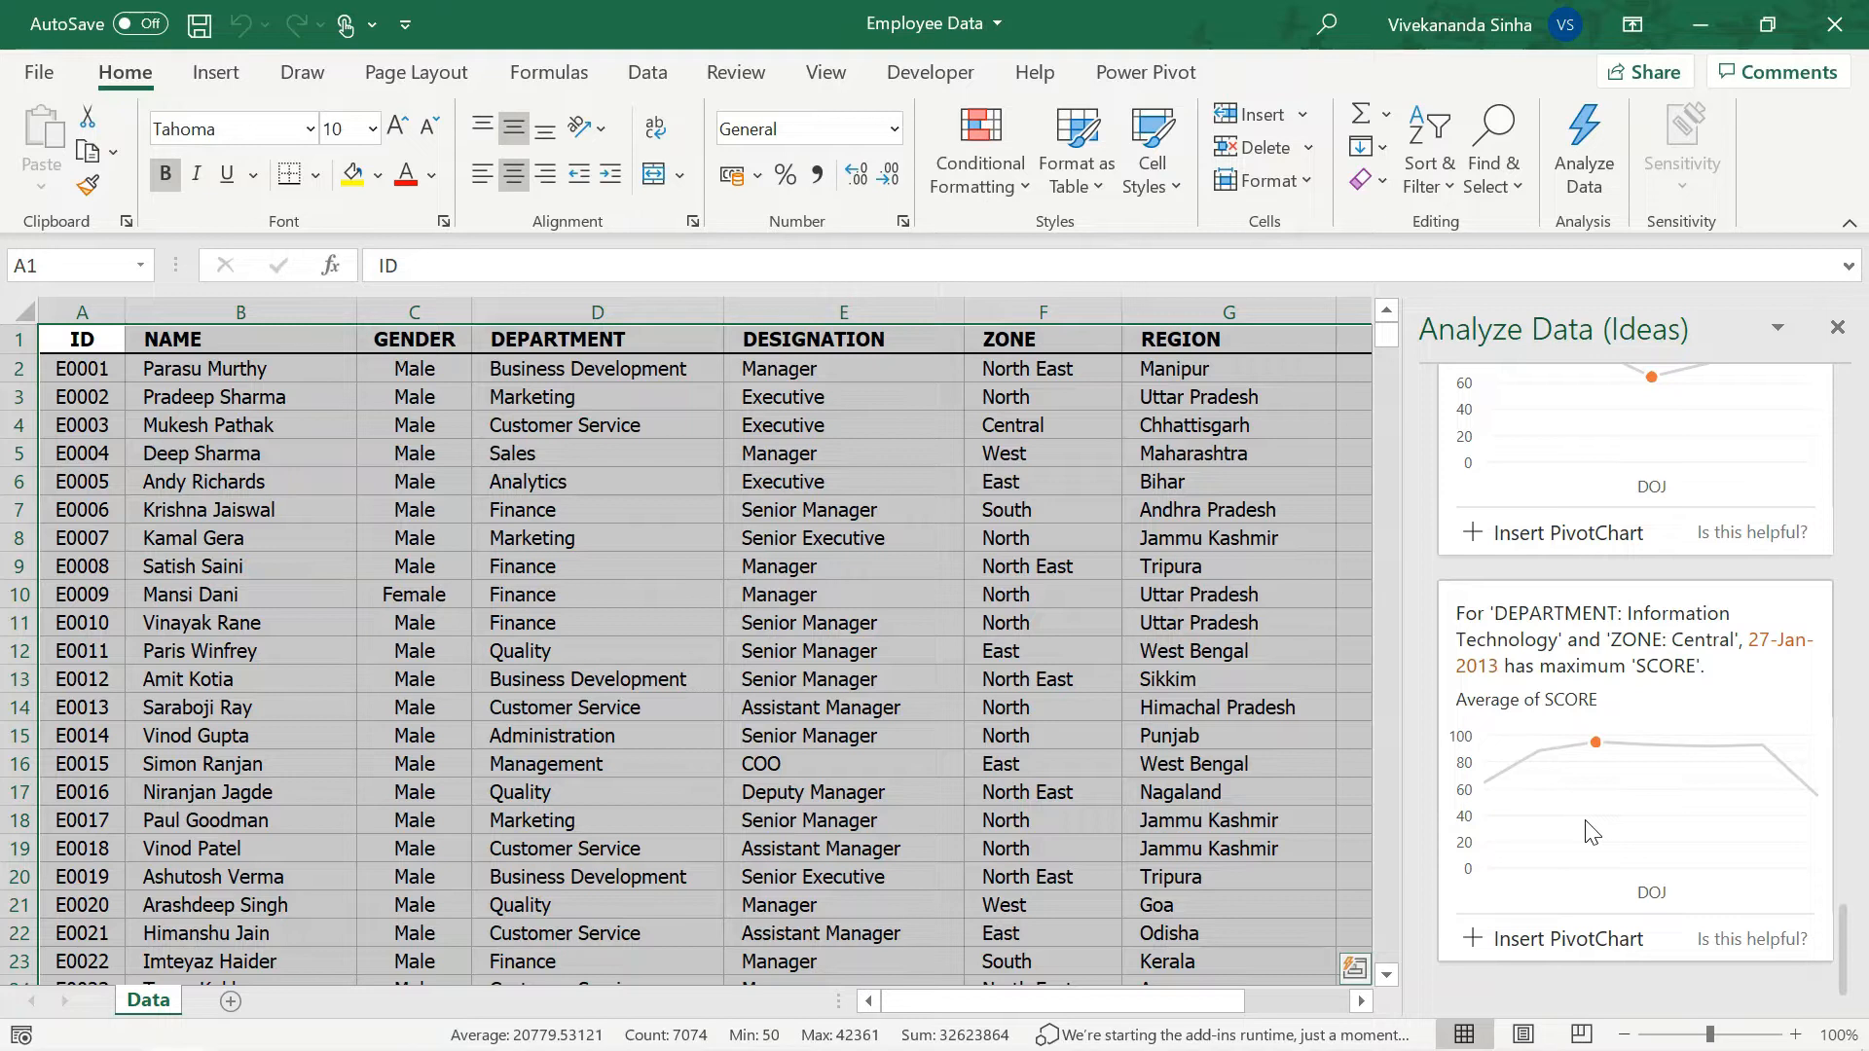
pyautogui.scroll(1, 1591, 584)
pyautogui.scroll(2, 1591, 584)
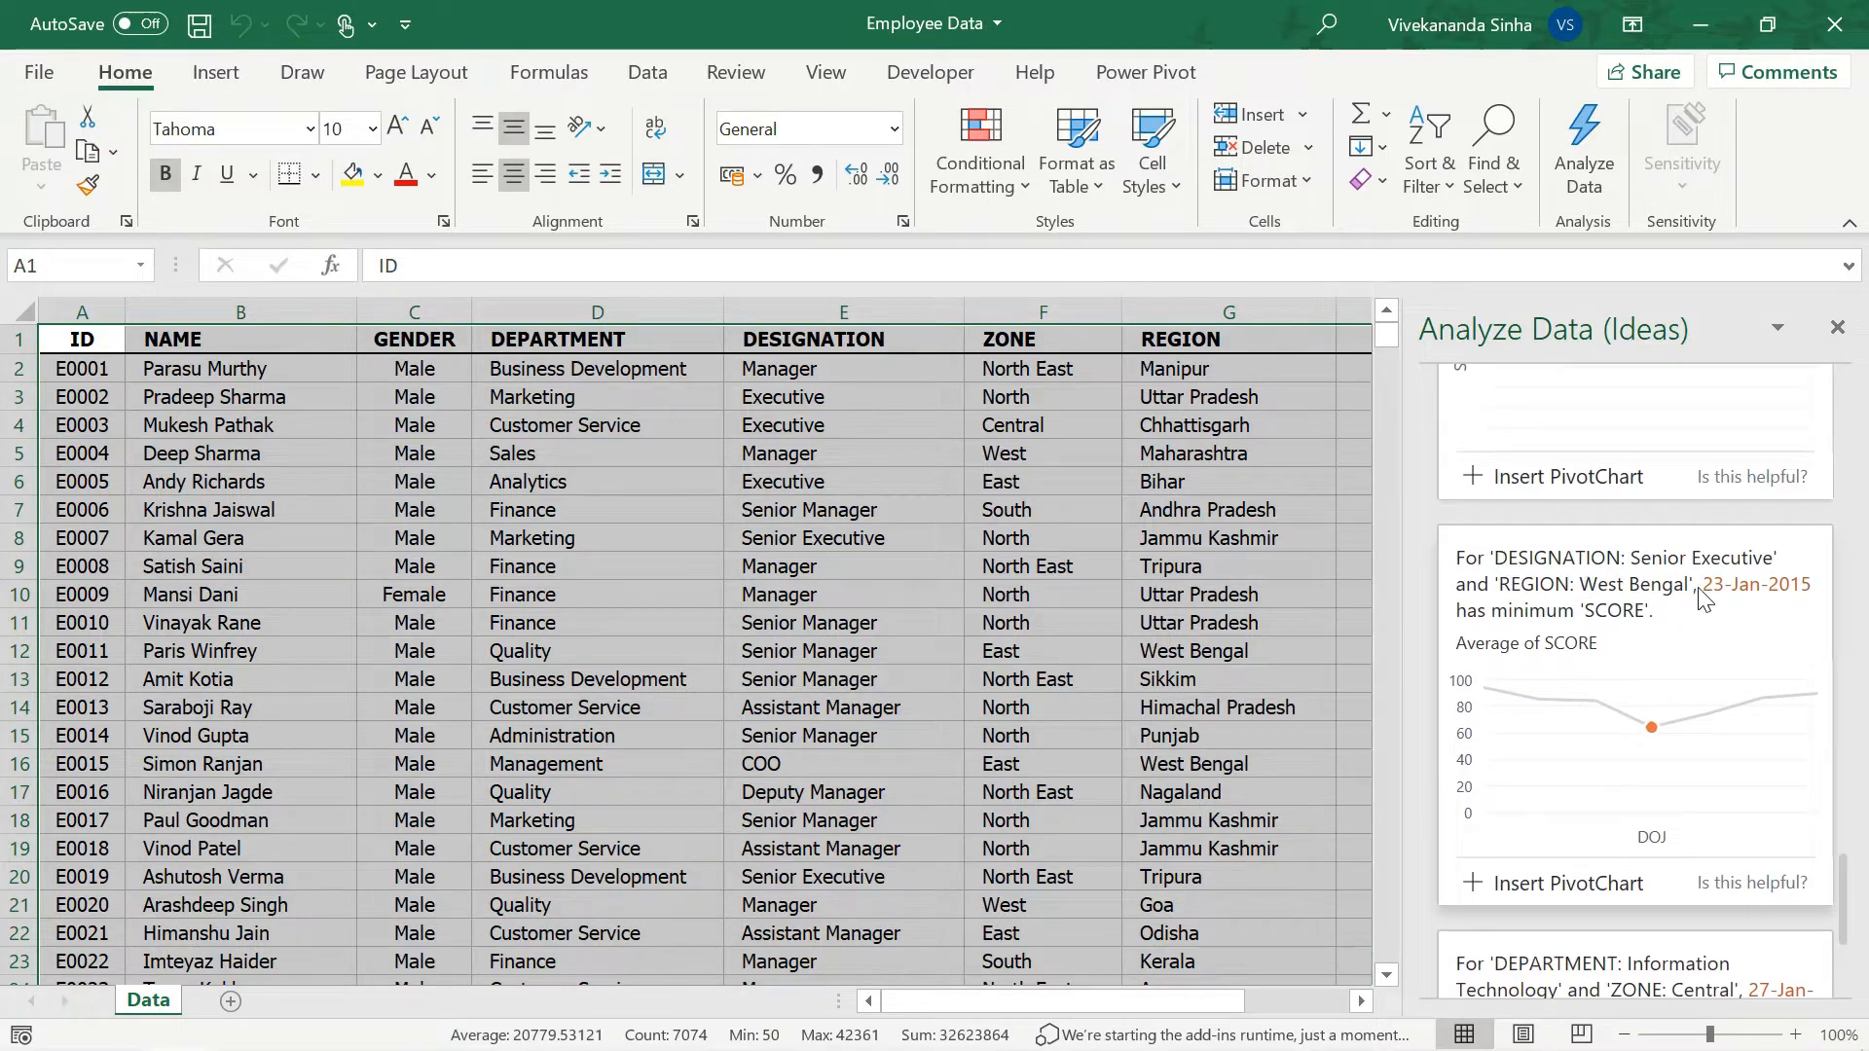
pyautogui.scroll(-2, 1607, 681)
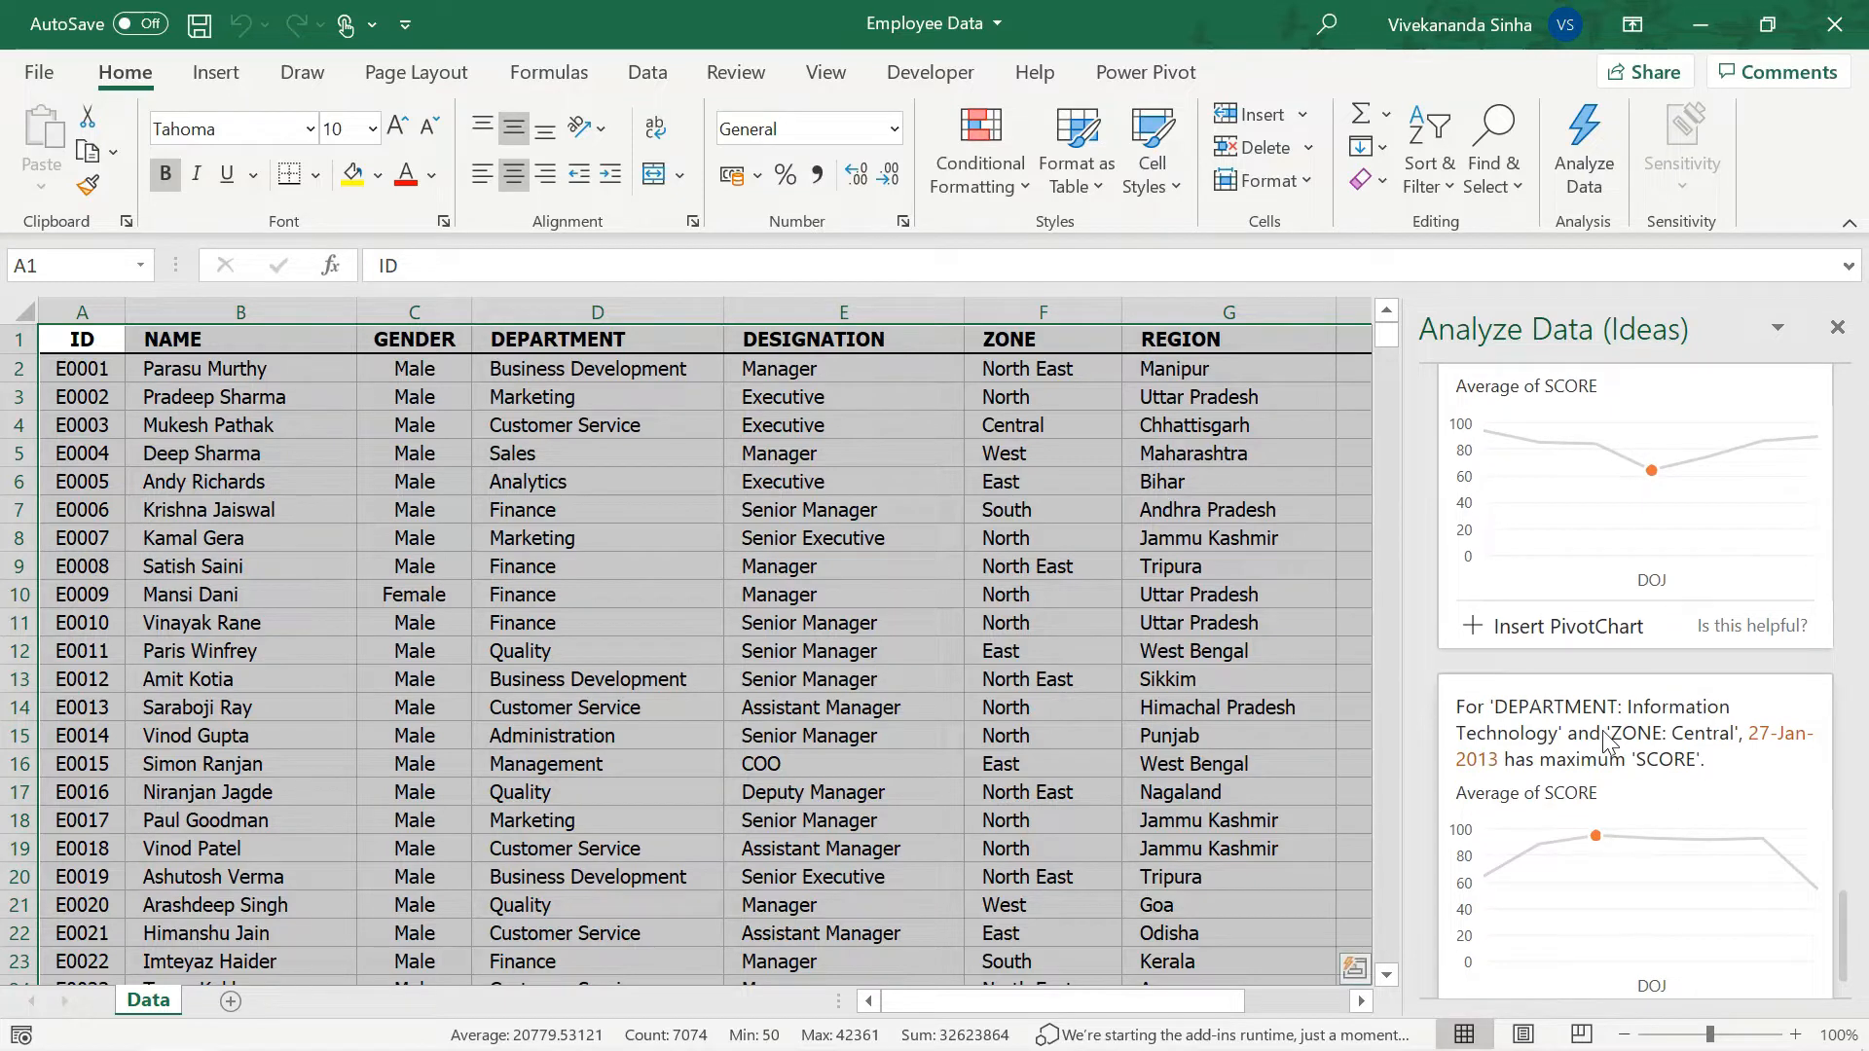
pyautogui.scroll(1, 1589, 742)
pyautogui.scroll(6, 1590, 741)
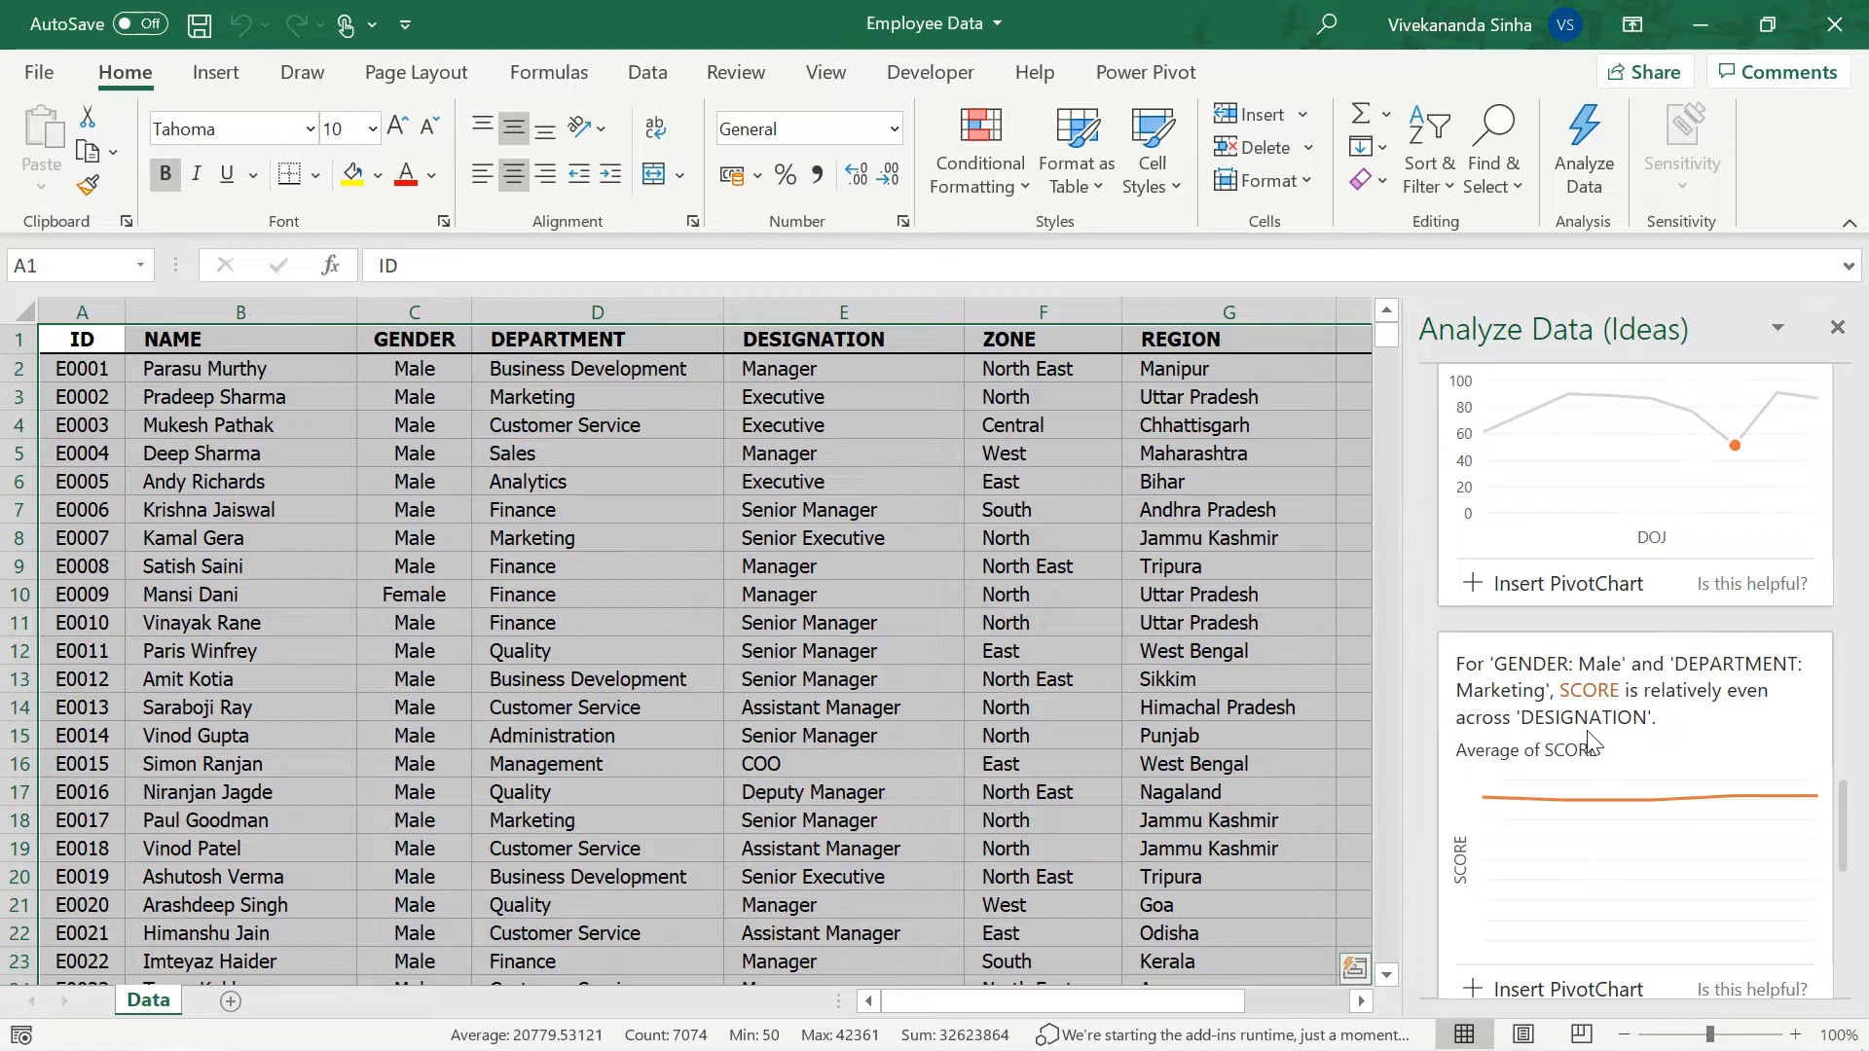
pyautogui.scroll(10, 1590, 742)
pyautogui.scroll(10, 1593, 740)
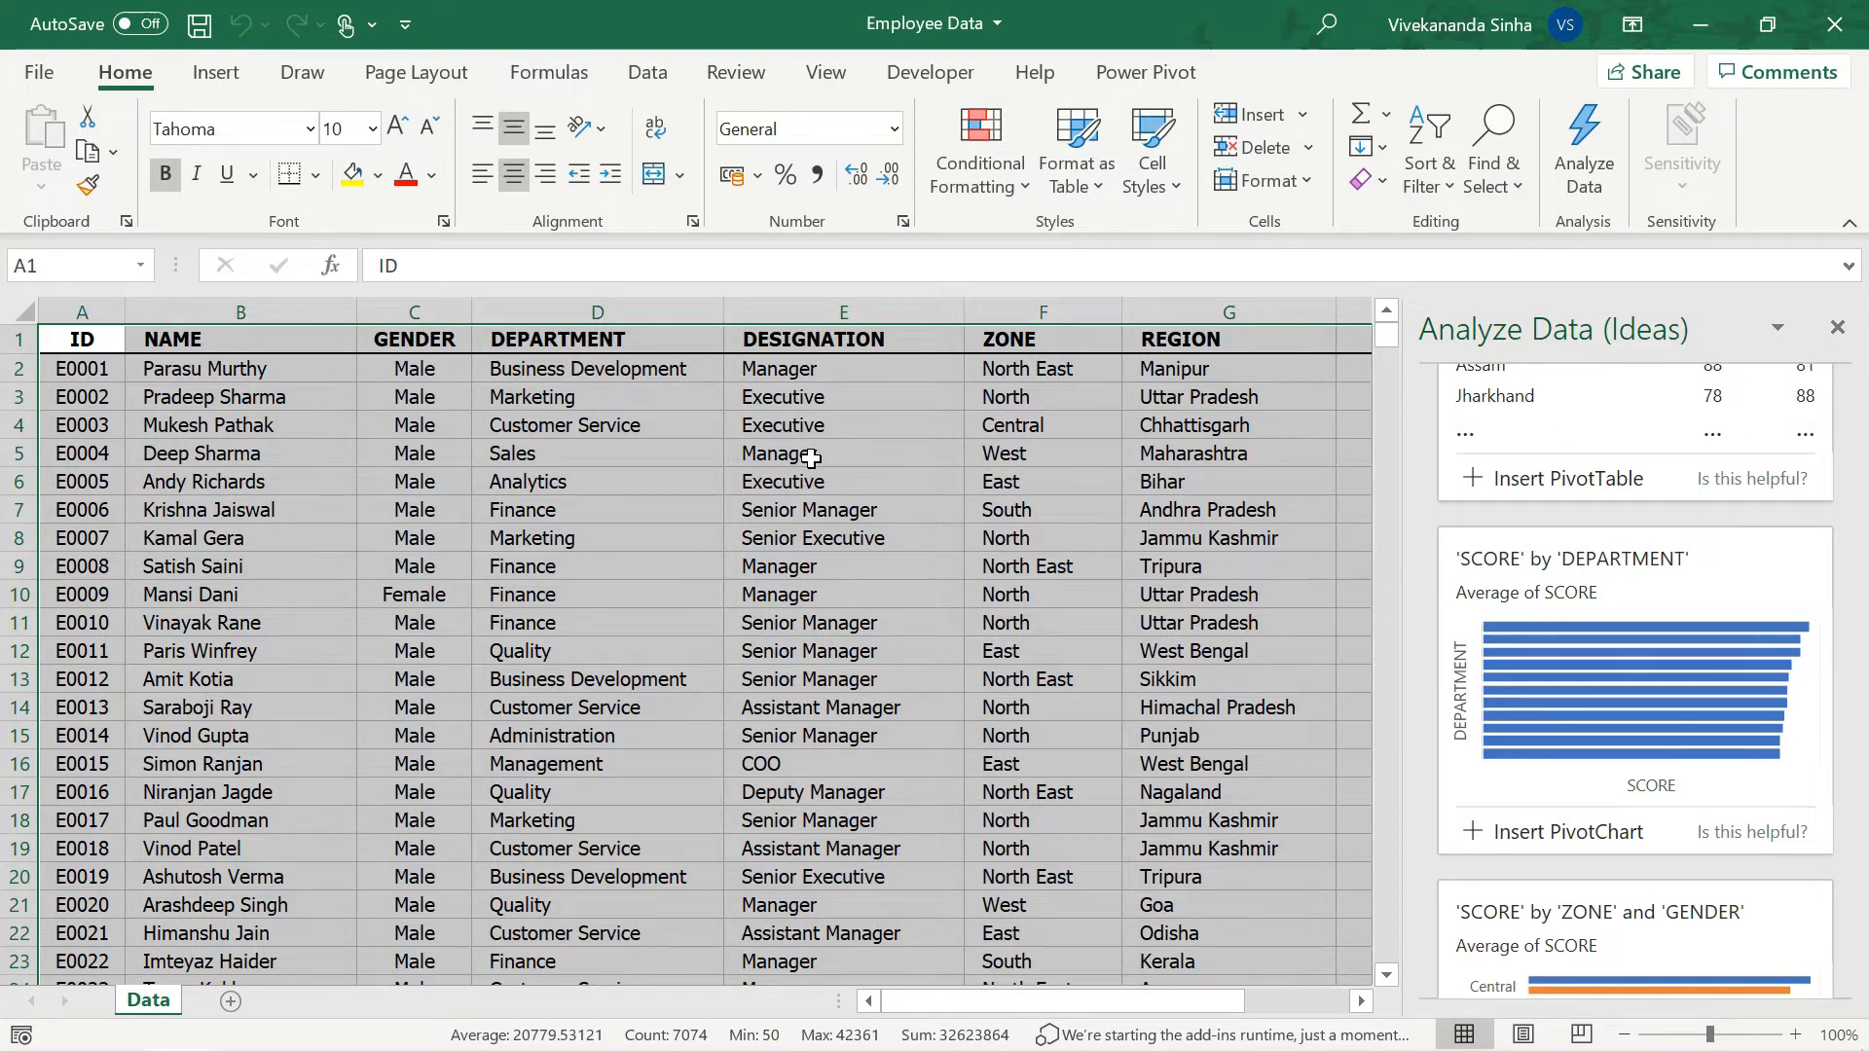
# Set the fields of interest to include all fields with SCORE summarized by Average, and update the suggestions.
pyautogui.scroll(5, 1546, 533)
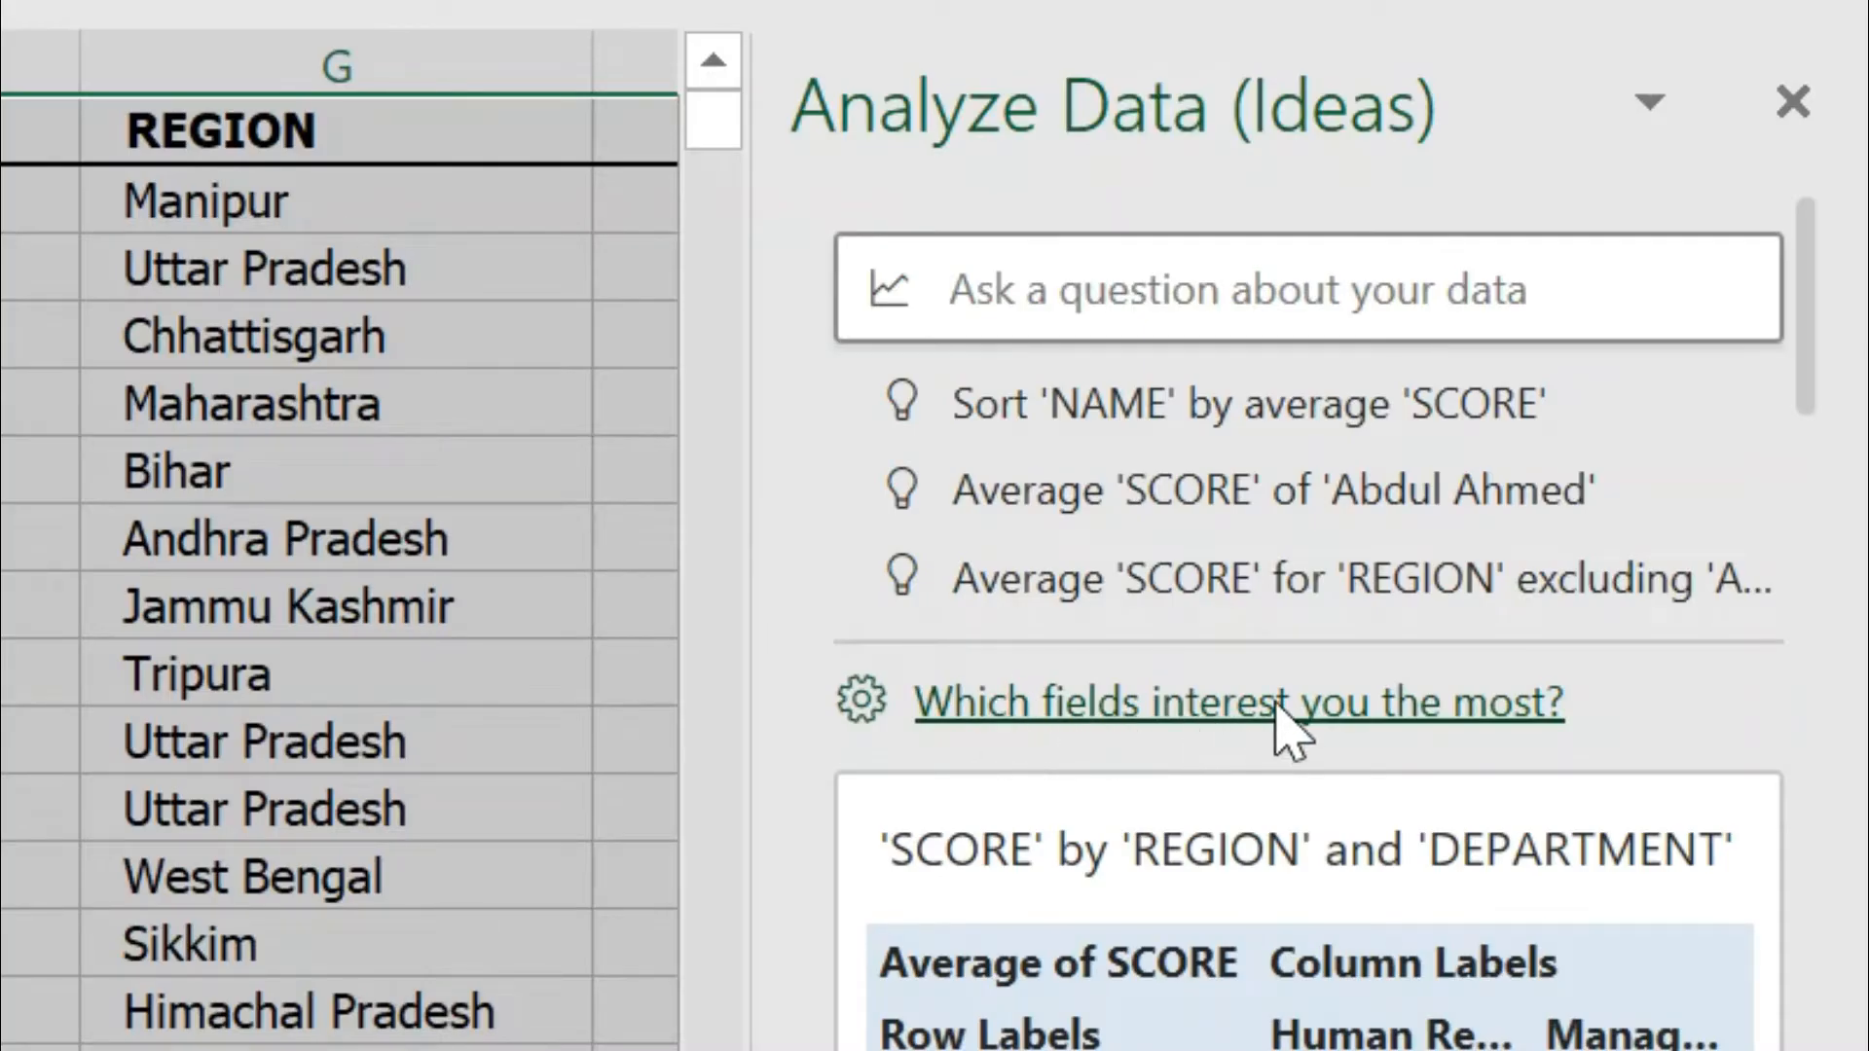
pyautogui.click(1279, 709)
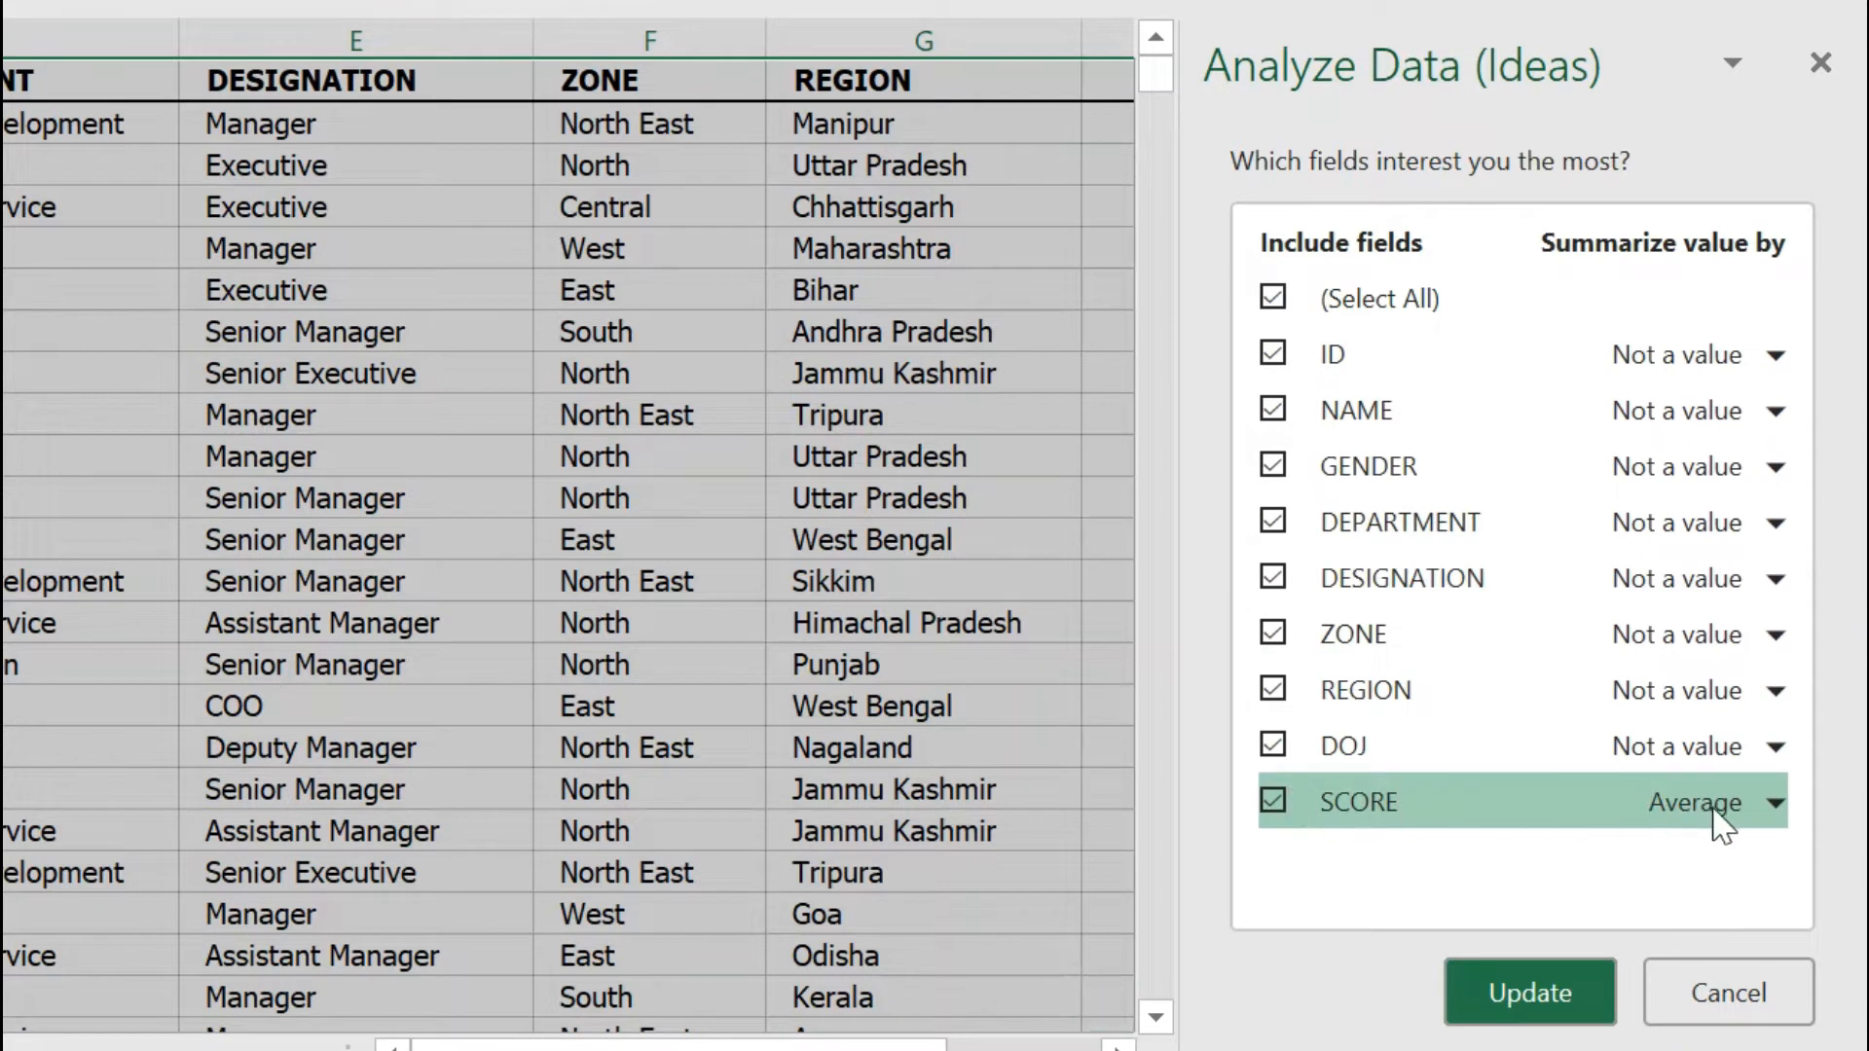
pyautogui.click(1762, 808)
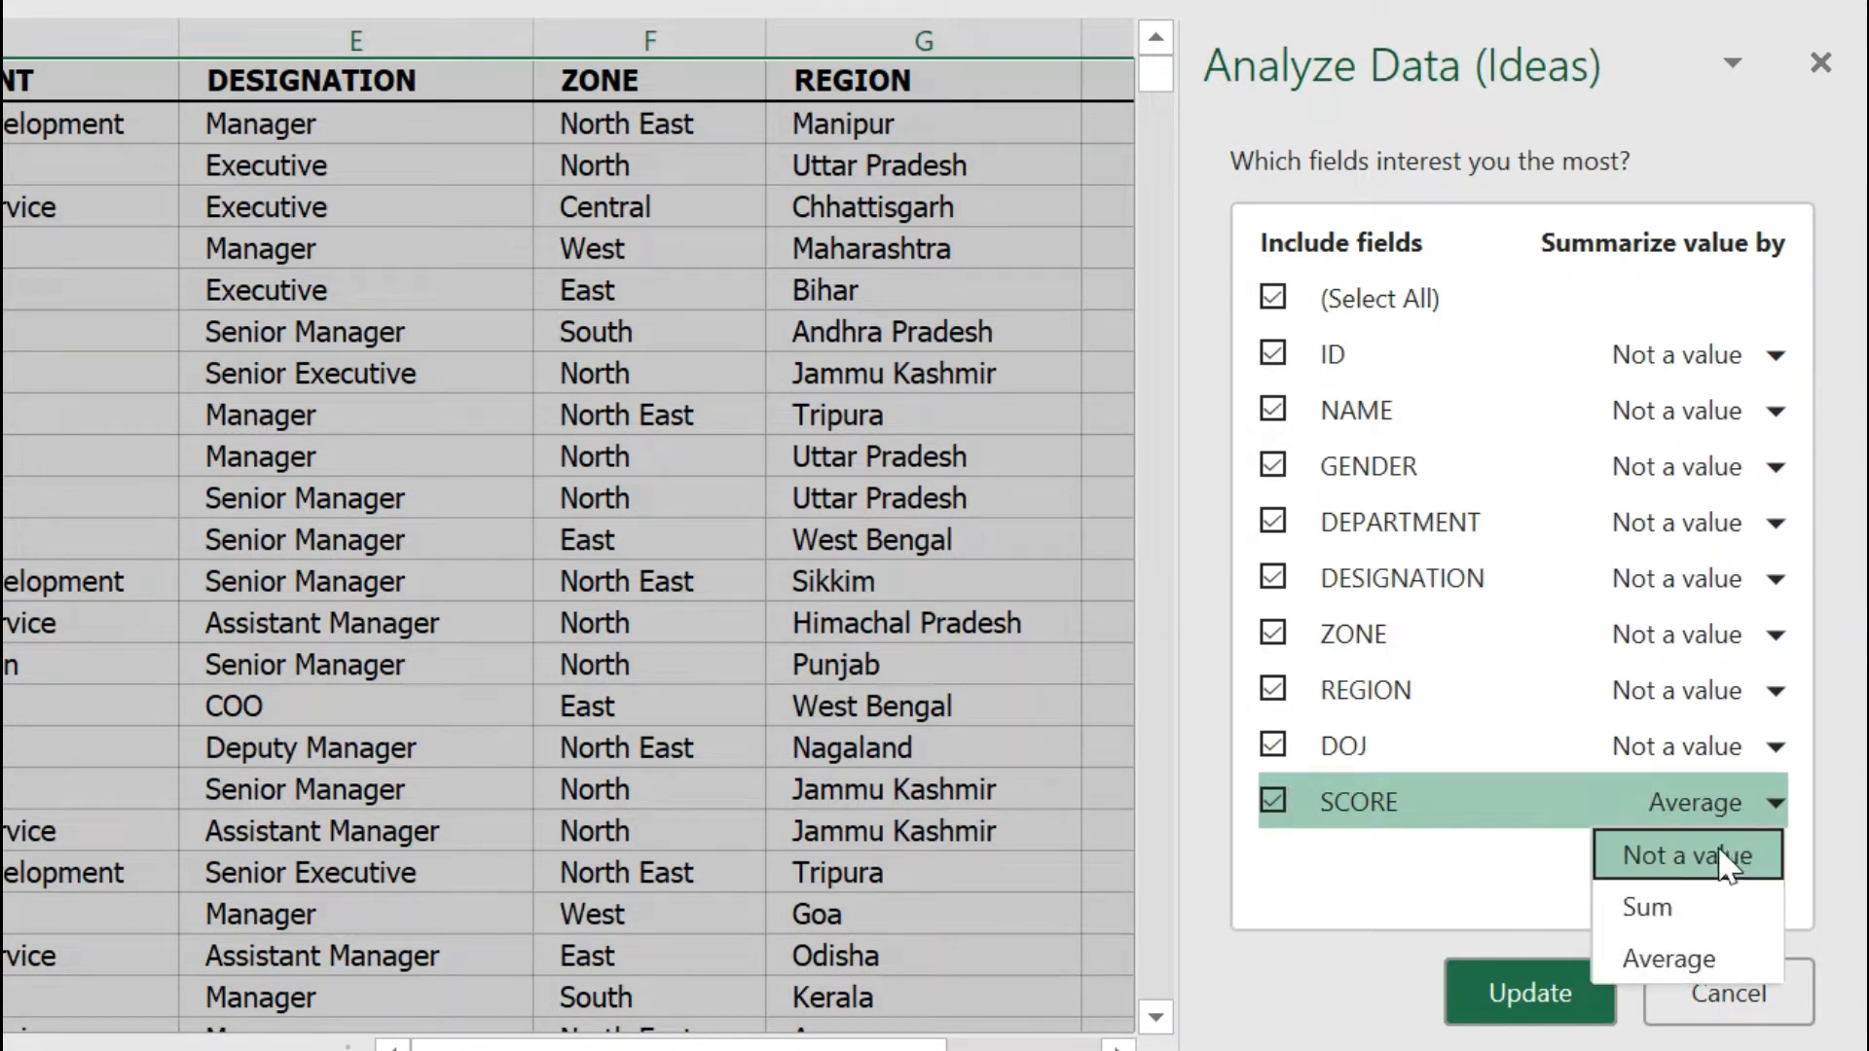
pyautogui.click(1658, 962)
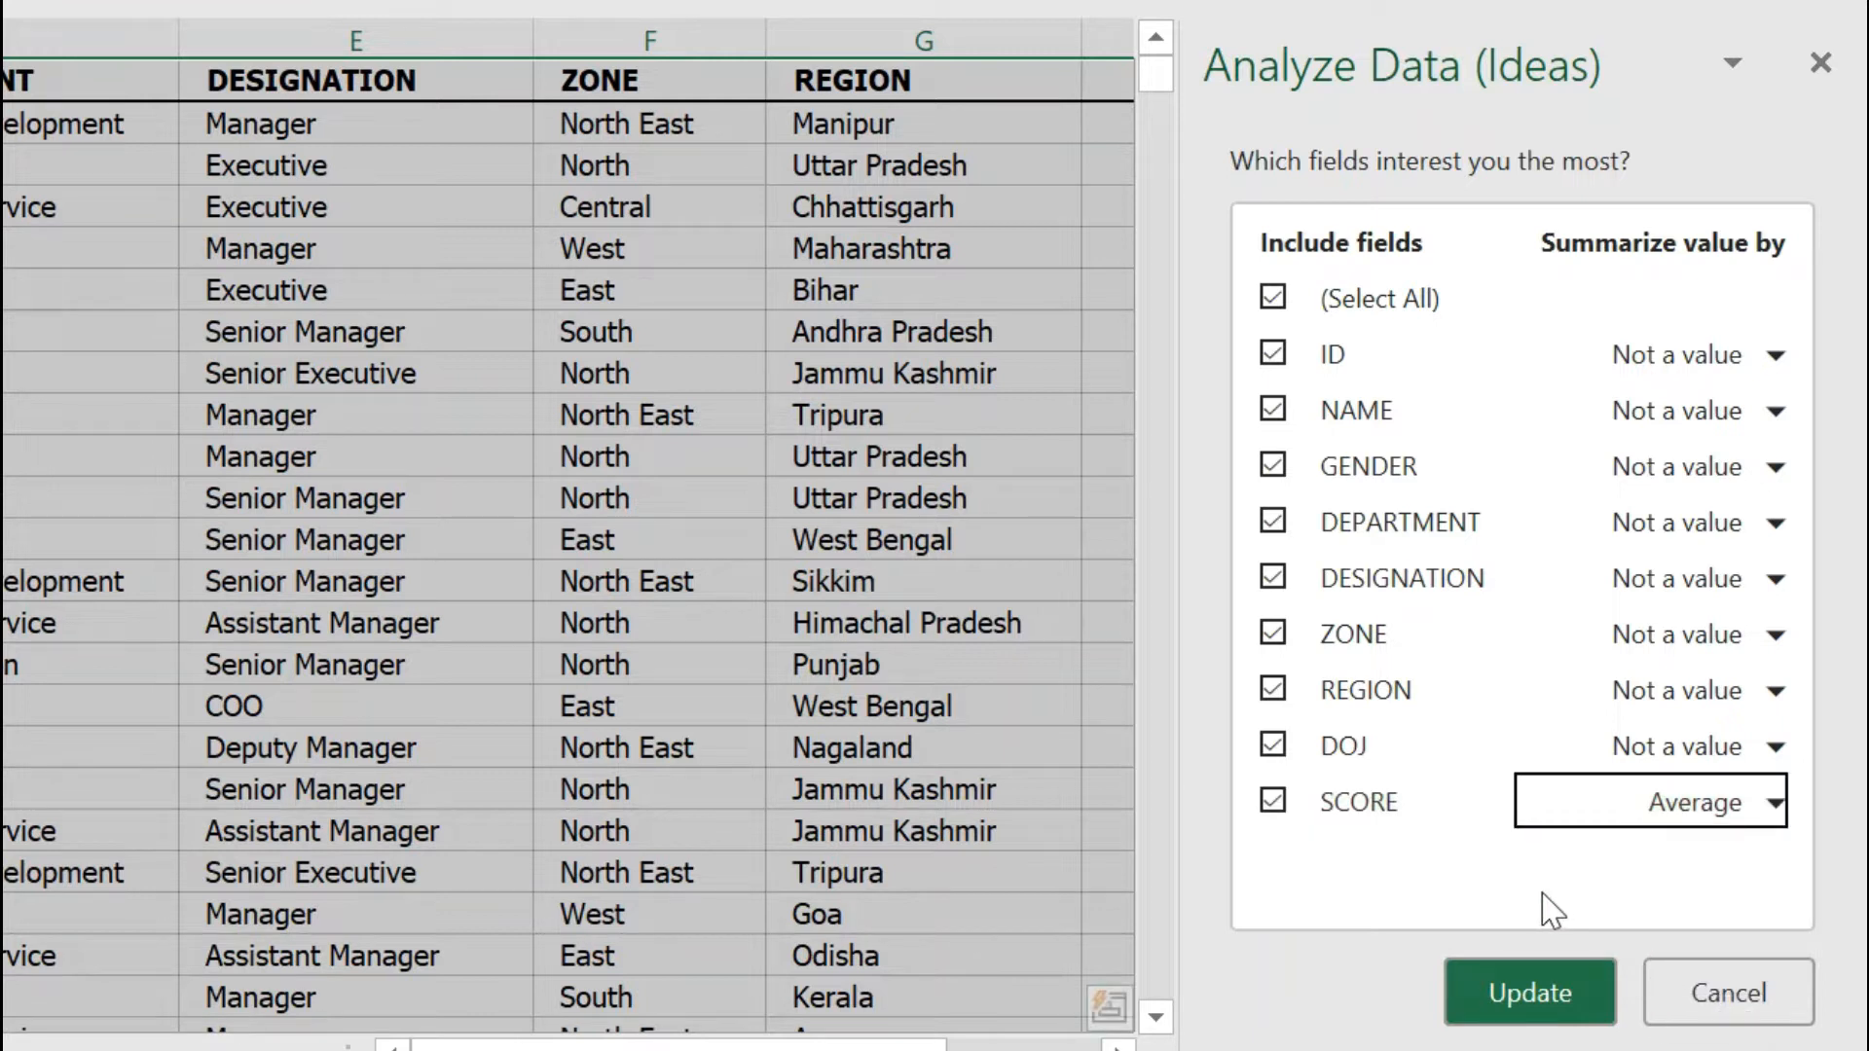
pyautogui.click(1518, 998)
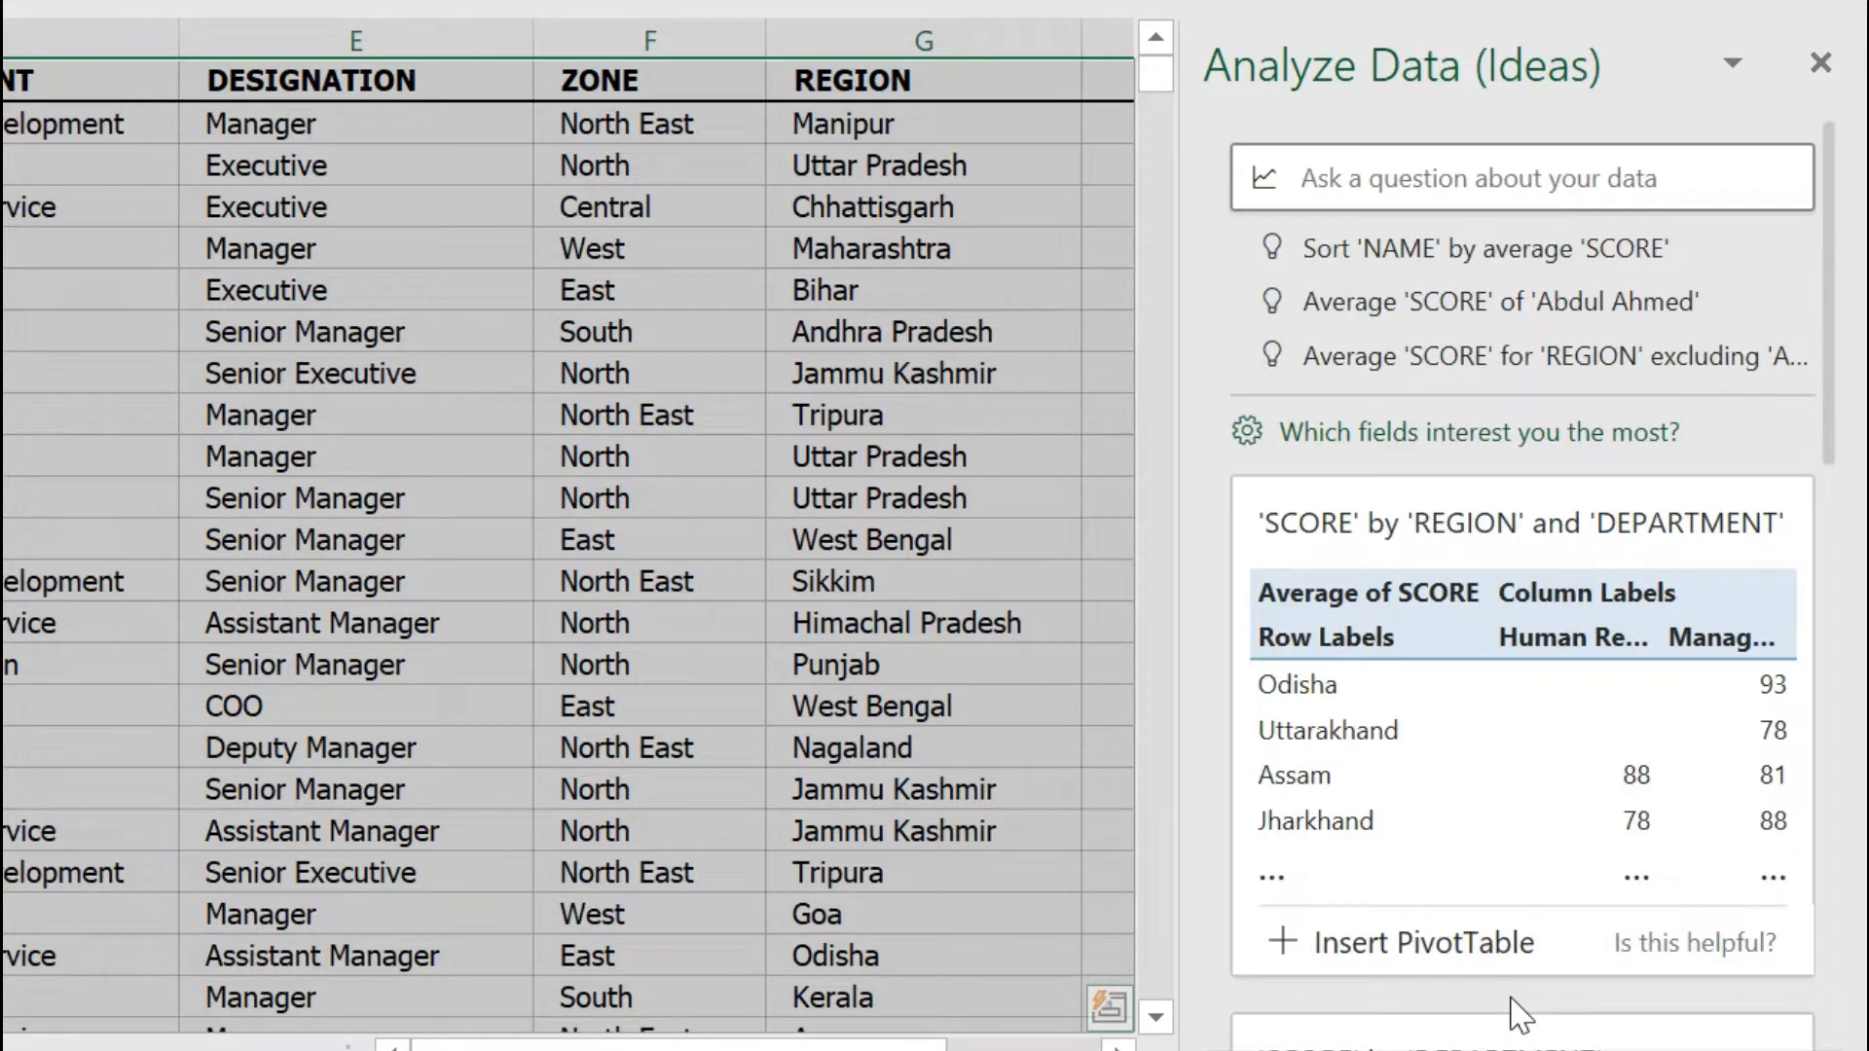
# Insert the suggested PivotTable of 'SCORE' by 'REGION' and 'DEPARTMENT'.
pyautogui.scroll(-8, 1467, 738)
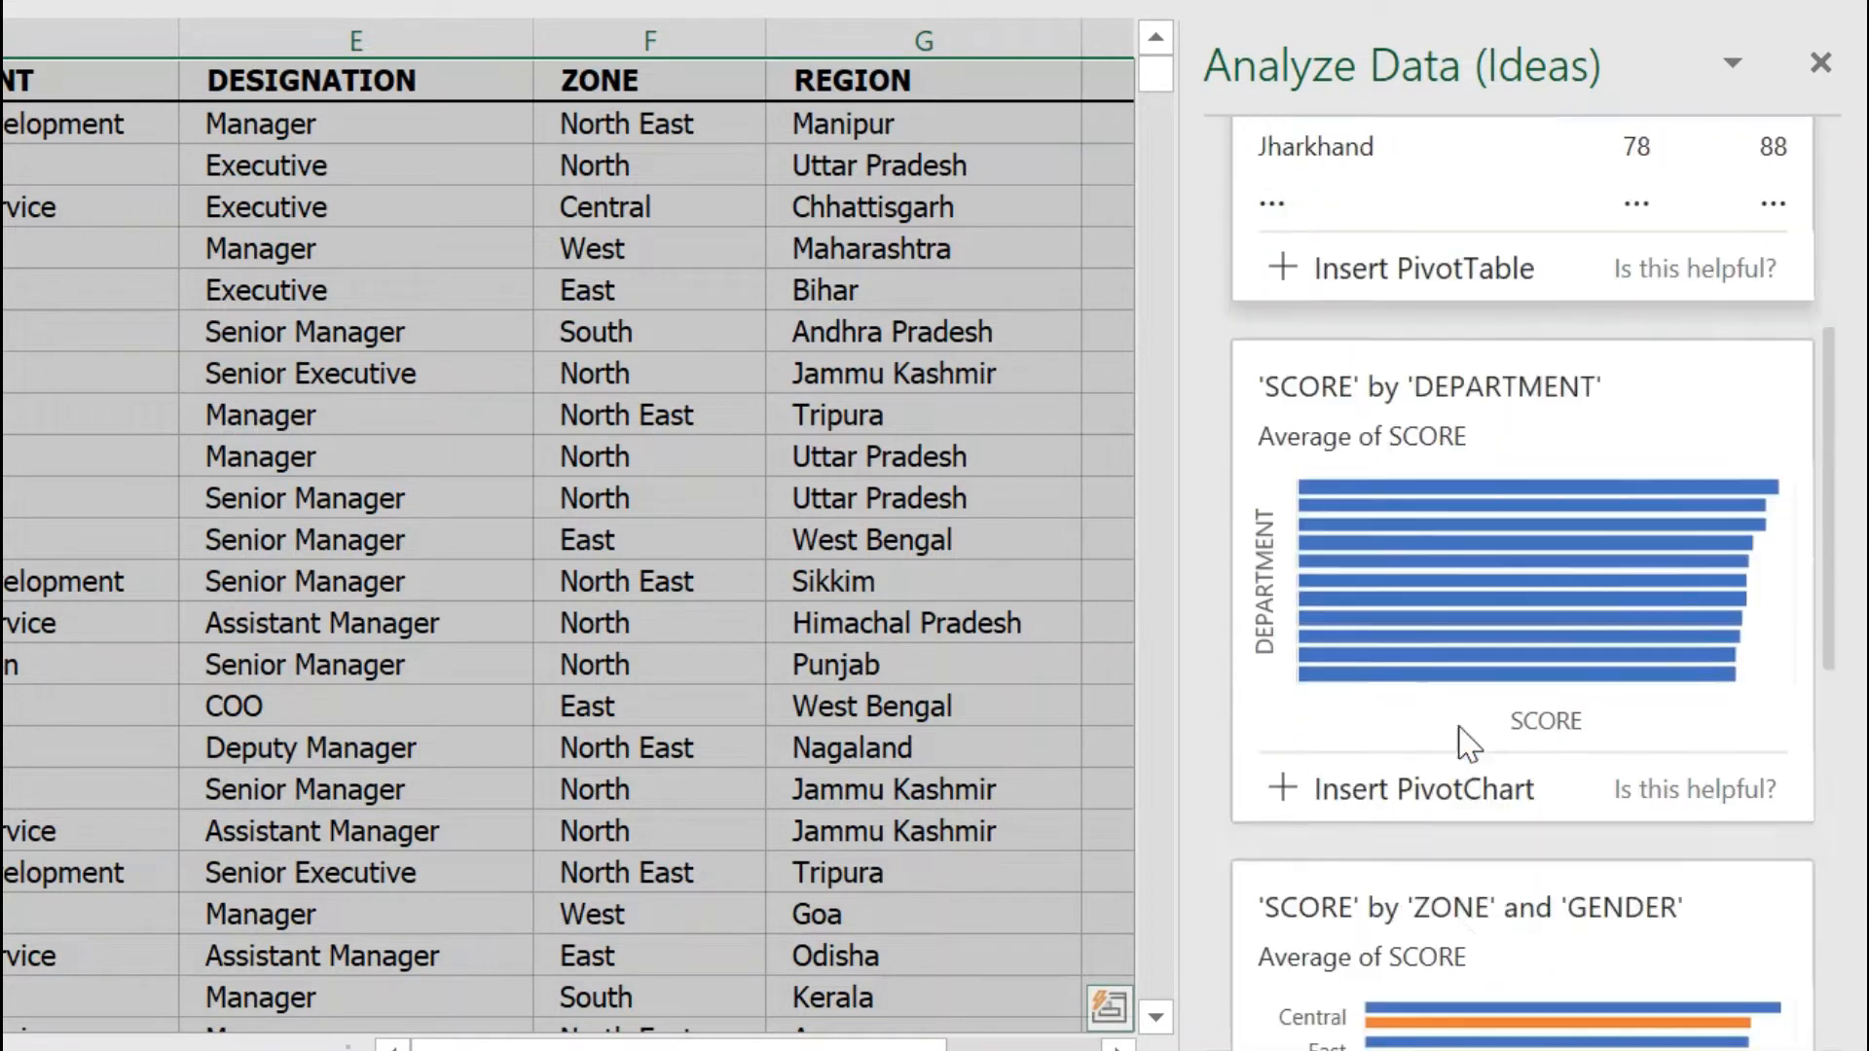
pyautogui.scroll(-3, 1468, 738)
pyautogui.scroll(10, 1461, 740)
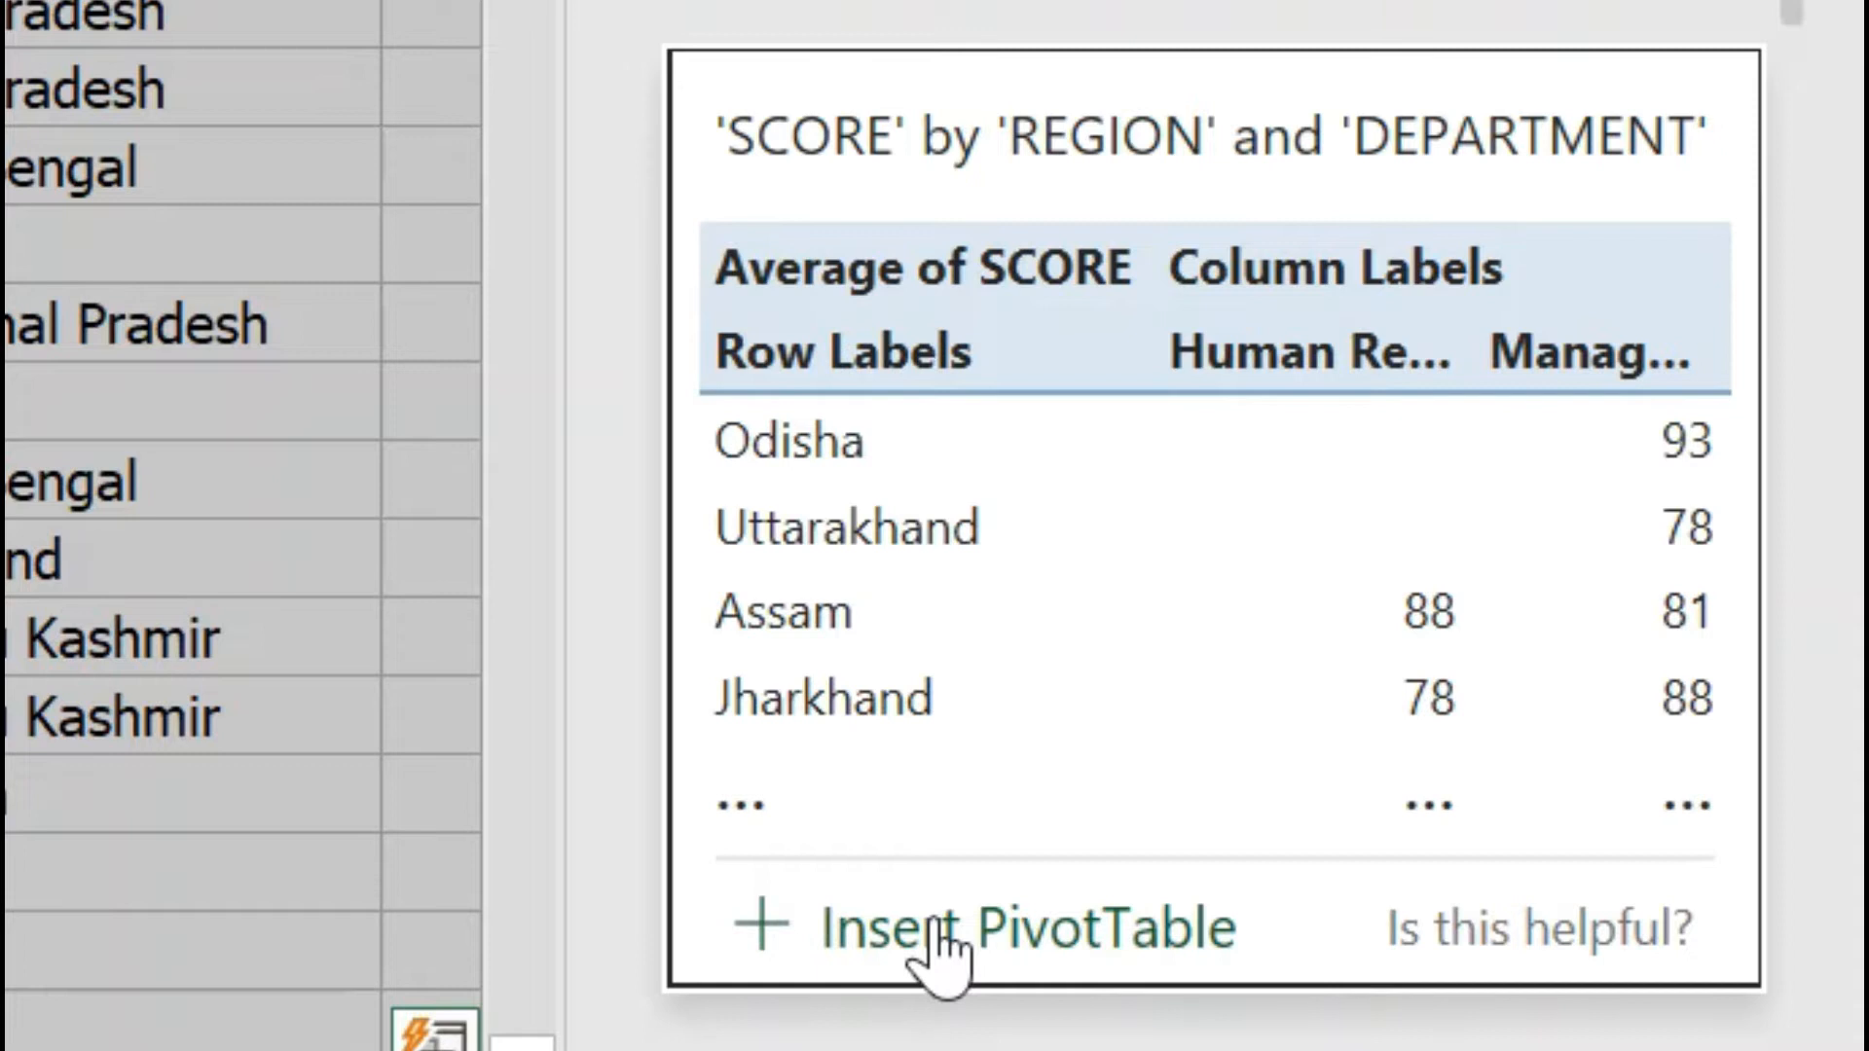
pyautogui.click(935, 925)
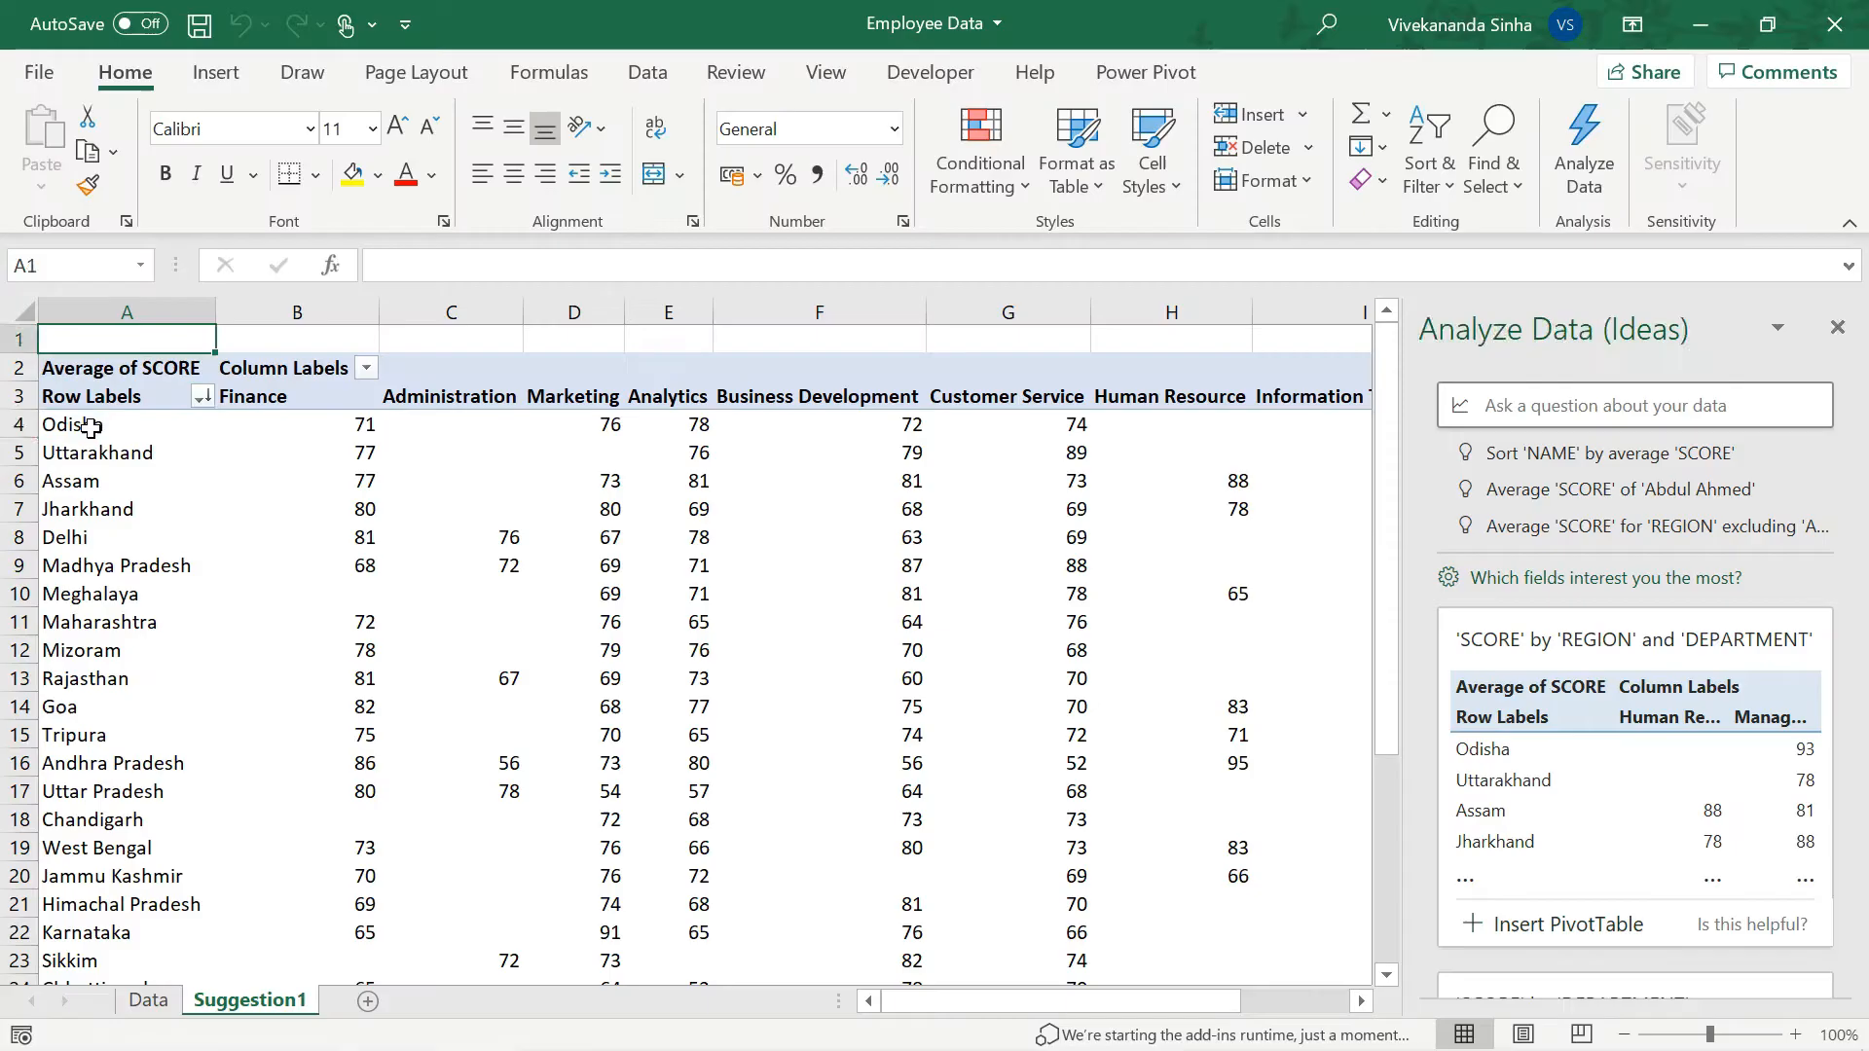
# Examine the inserted PivotTable's region rows, department columns and average scores.
pyautogui.click(90, 427)
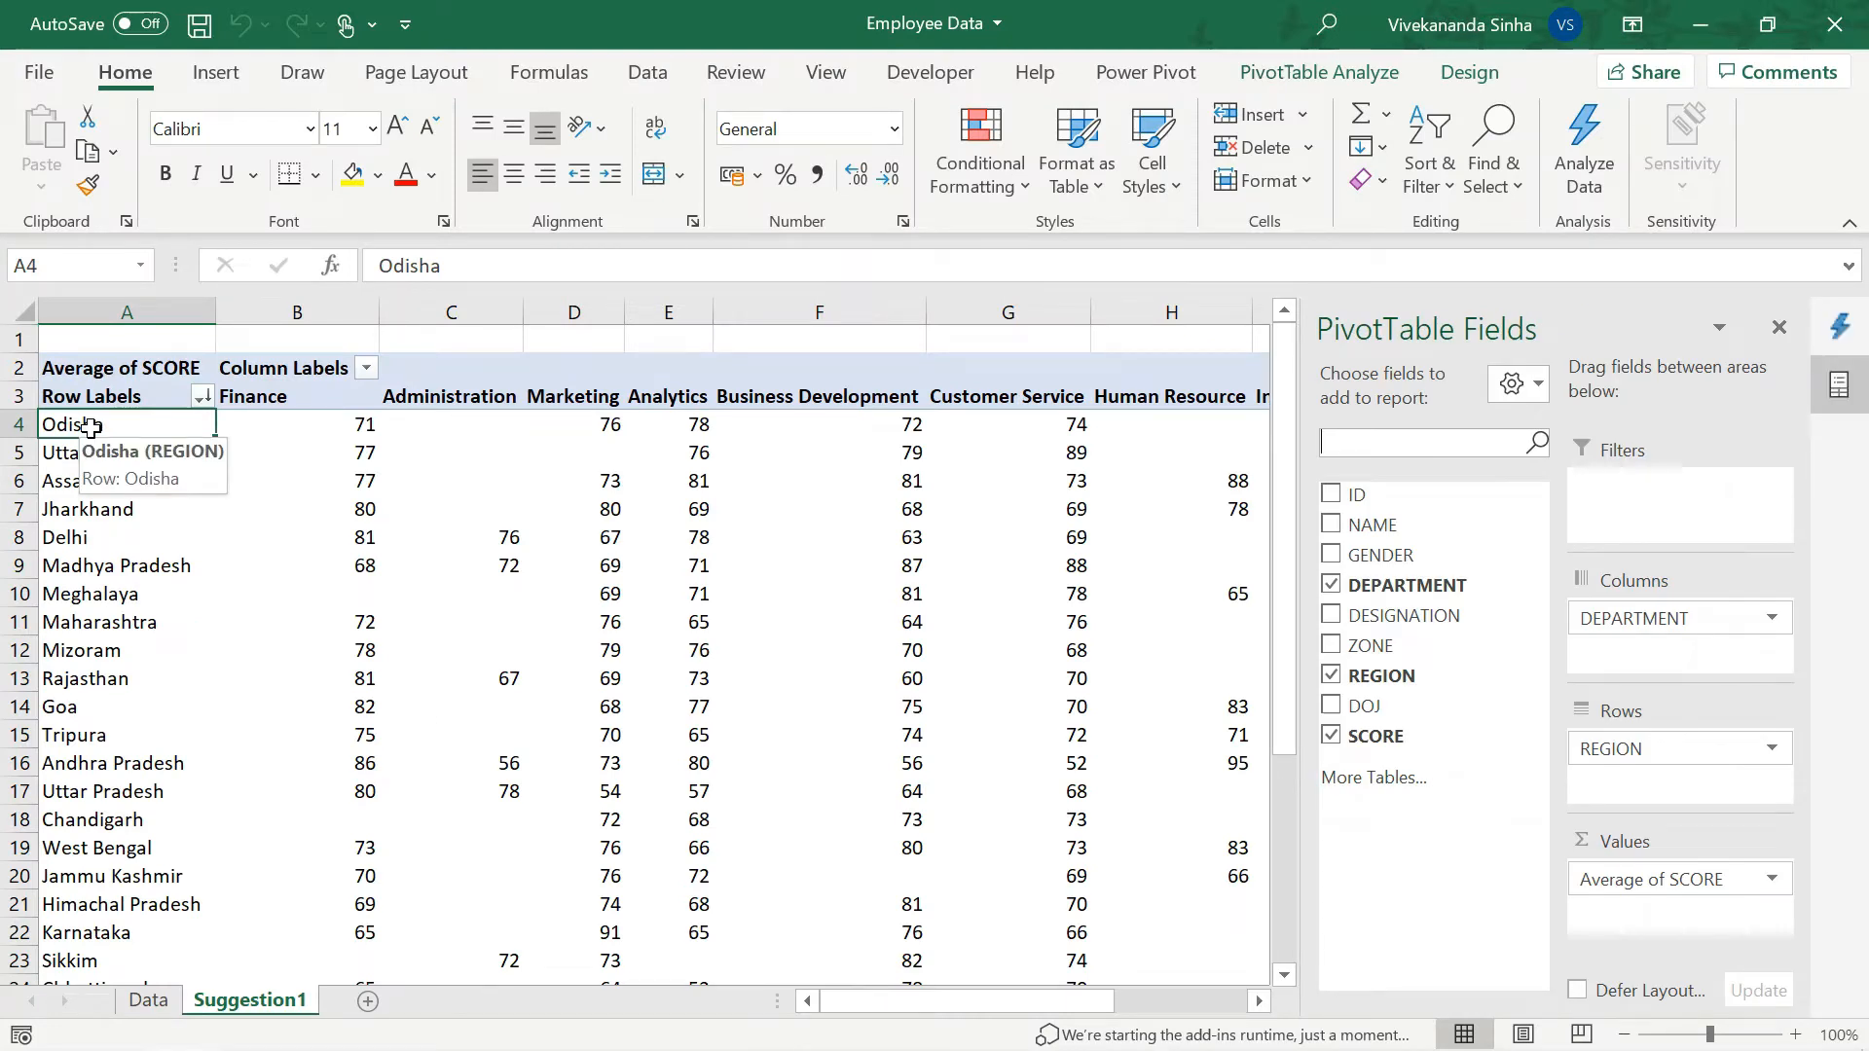
pyautogui.click(300, 425)
pyautogui.moveTo(299, 397); pyautogui.dragTo(658, 388)
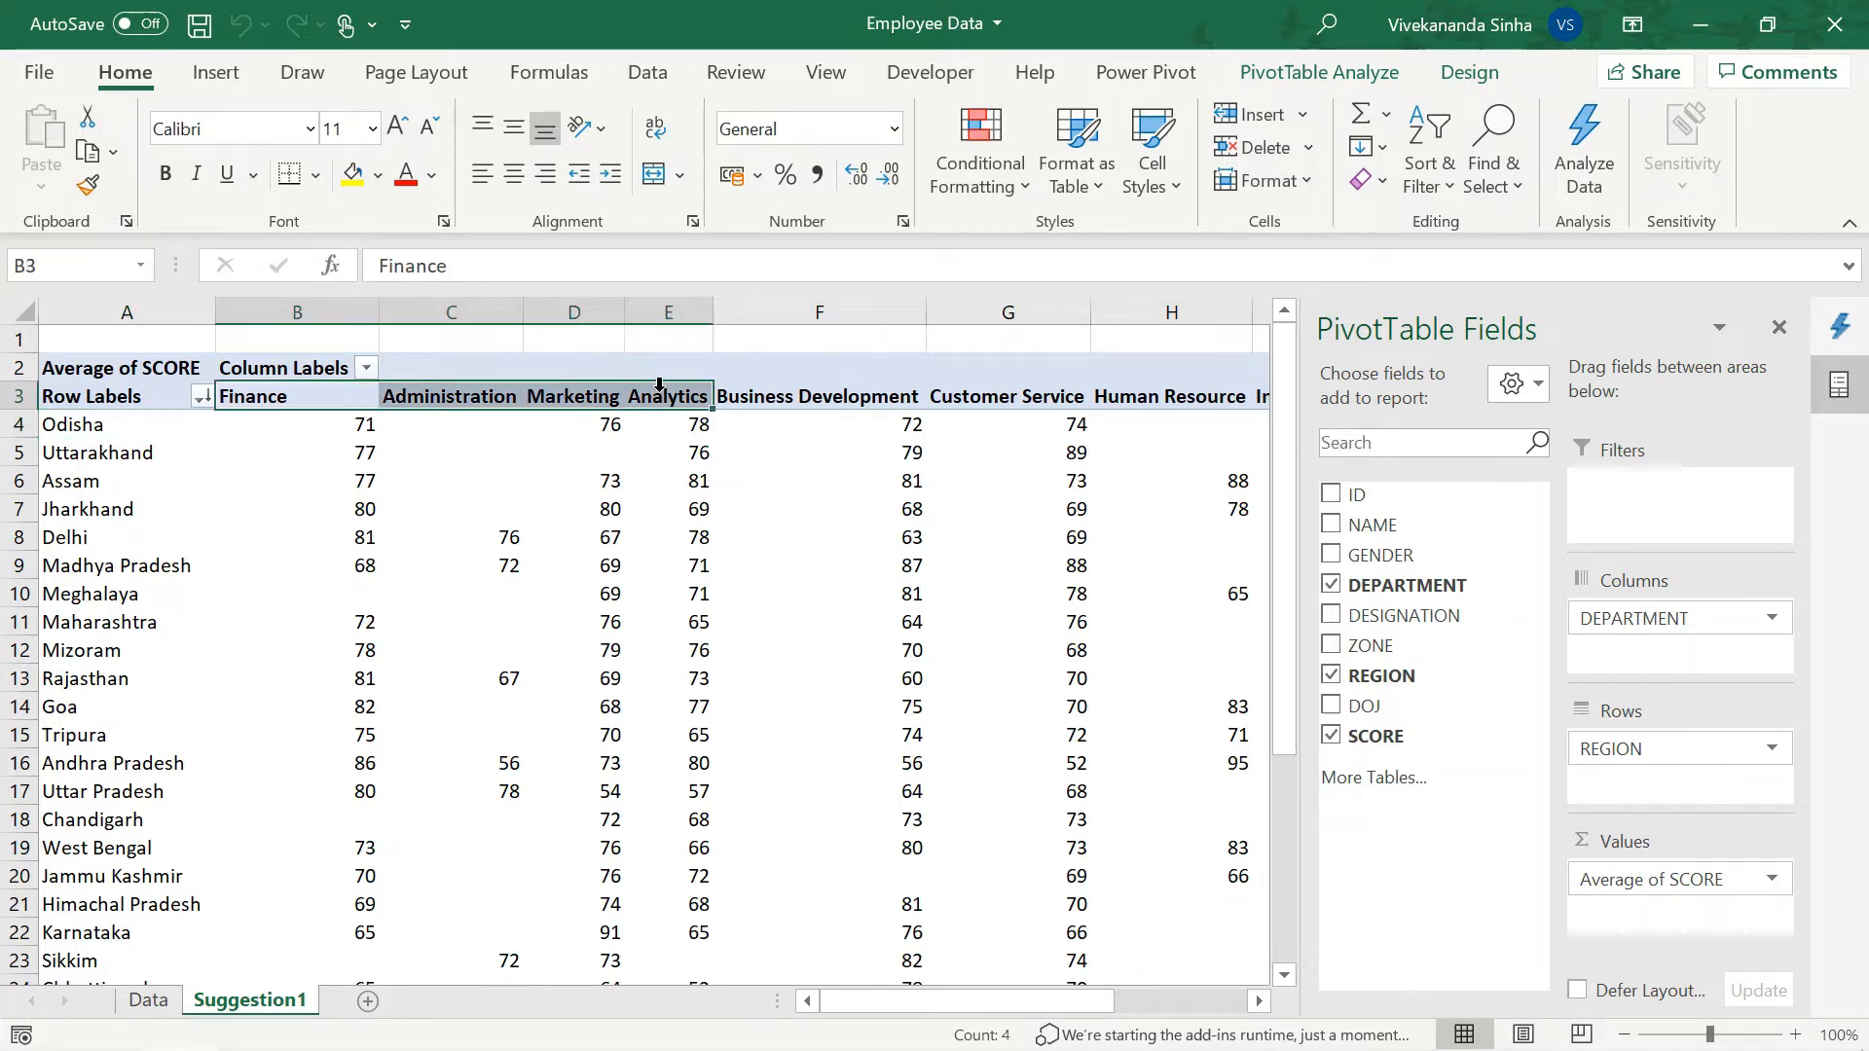
pyautogui.click(477, 564)
# Return to the Data sheet and ask Analyze Data the question "list of Department".
pyautogui.click(146, 1003)
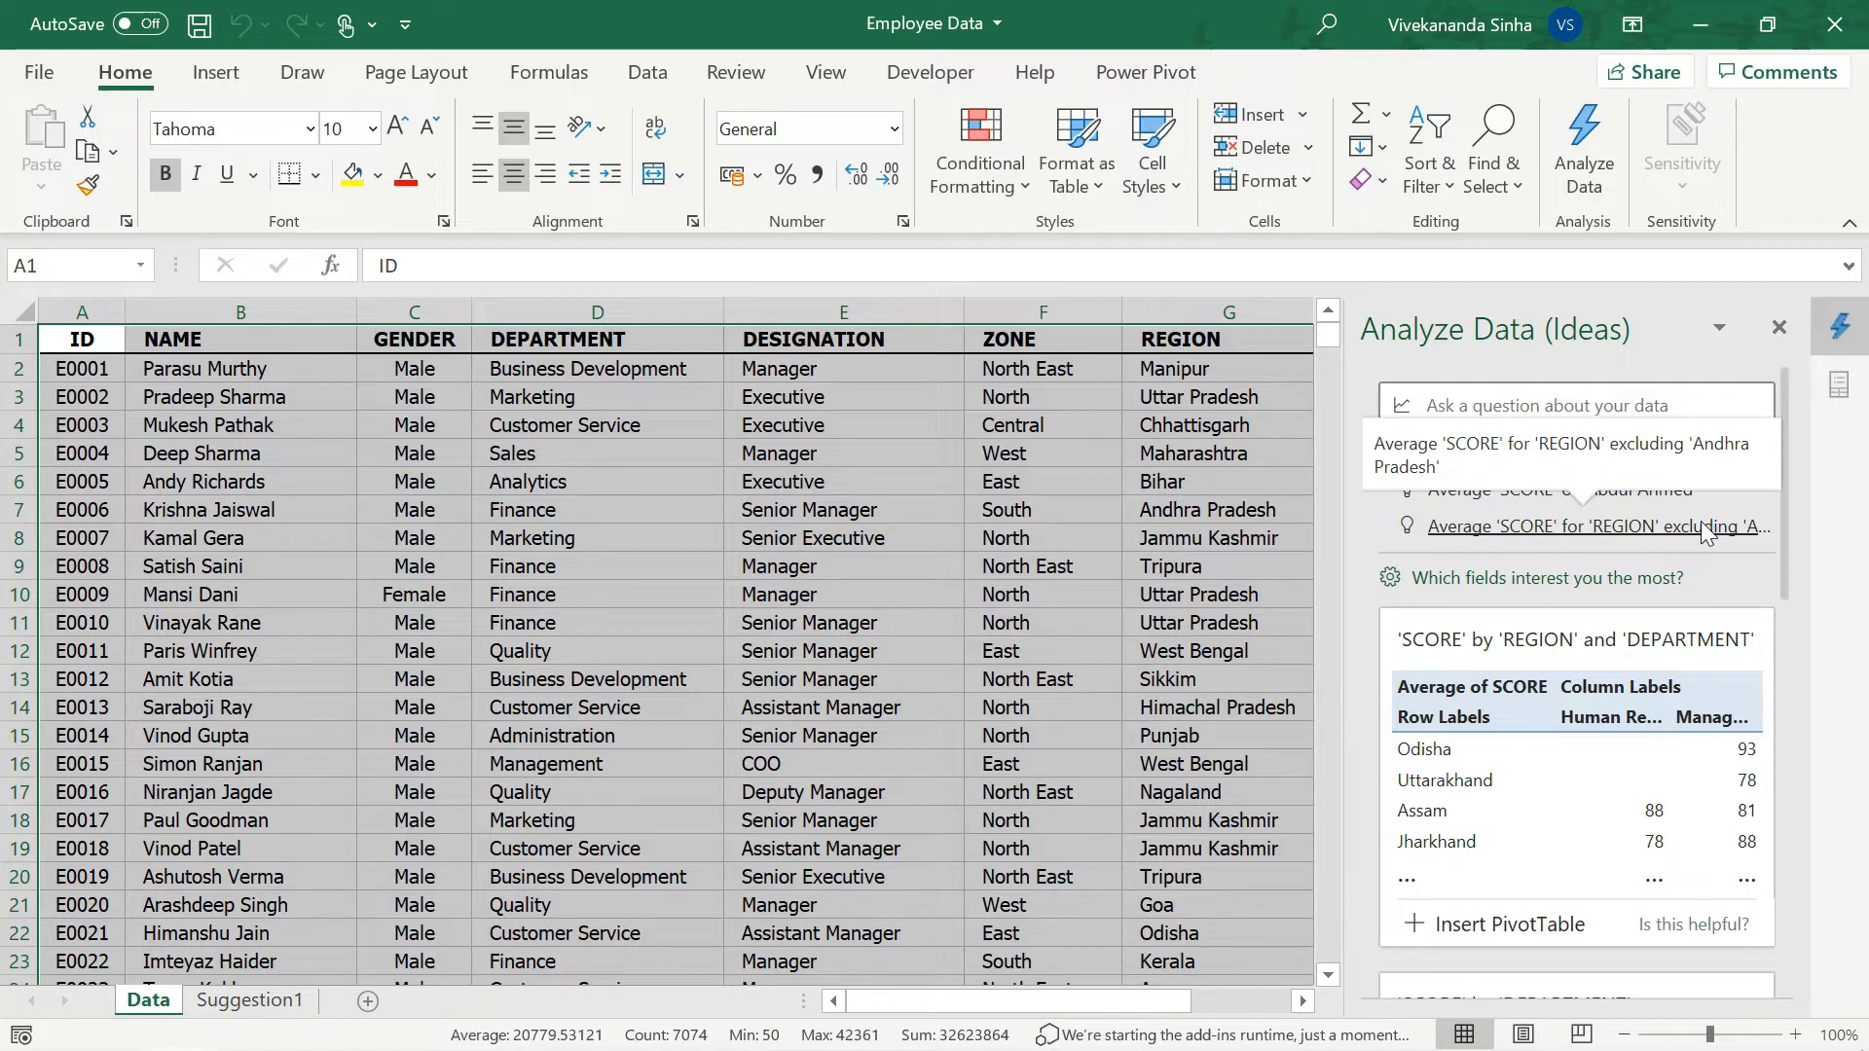
pyautogui.click(1470, 412)
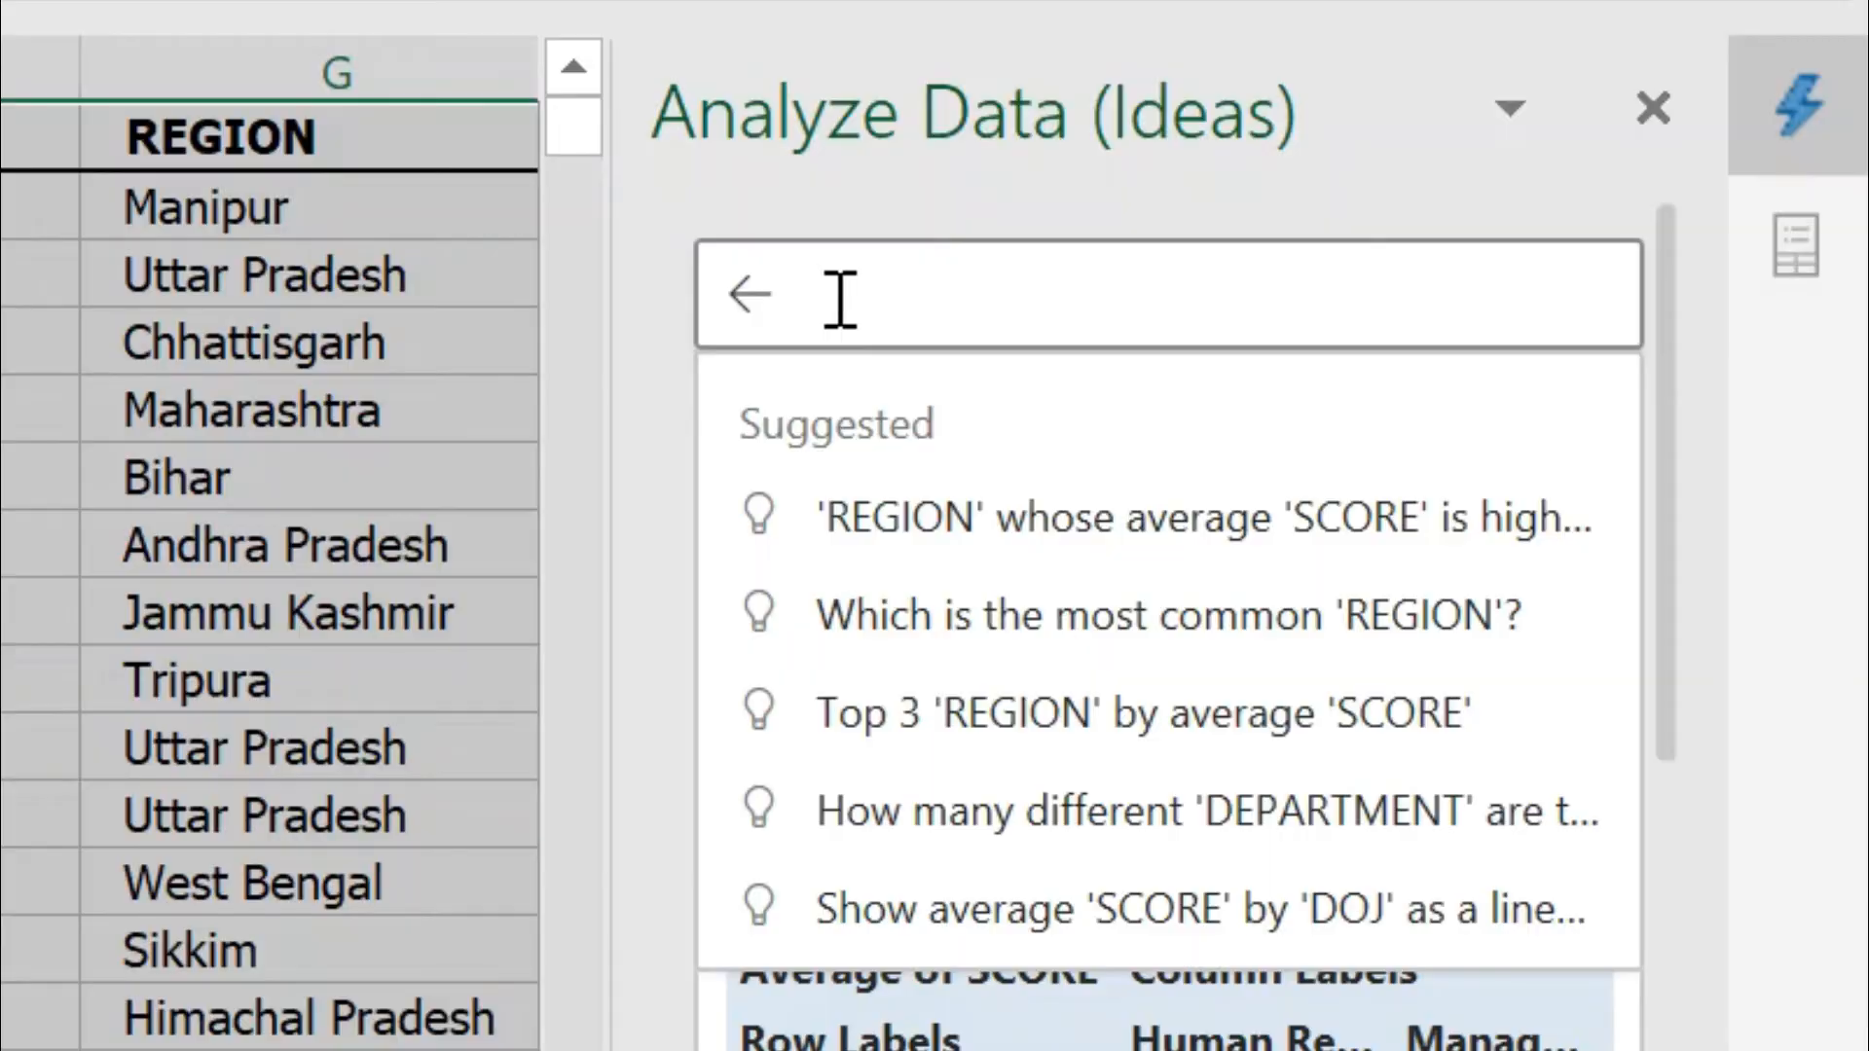
pyautogui.write('list ')
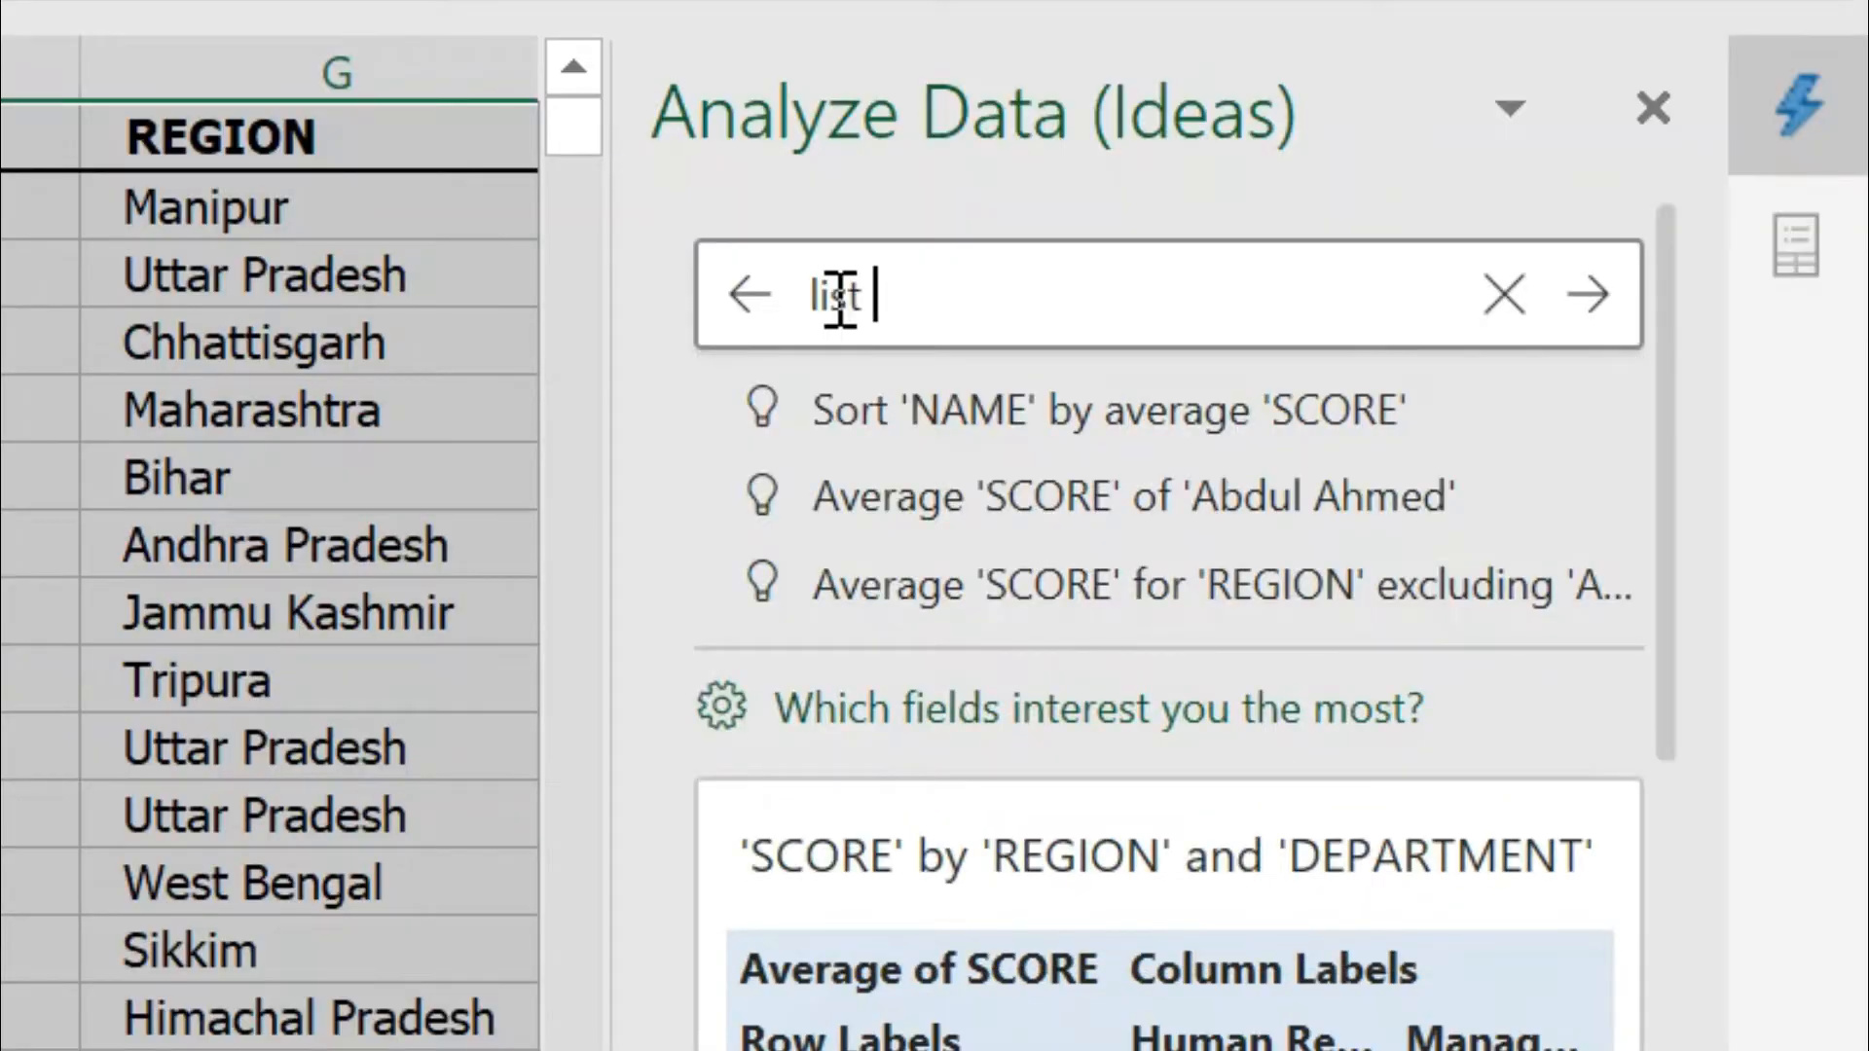
pyautogui.write('of Depar')
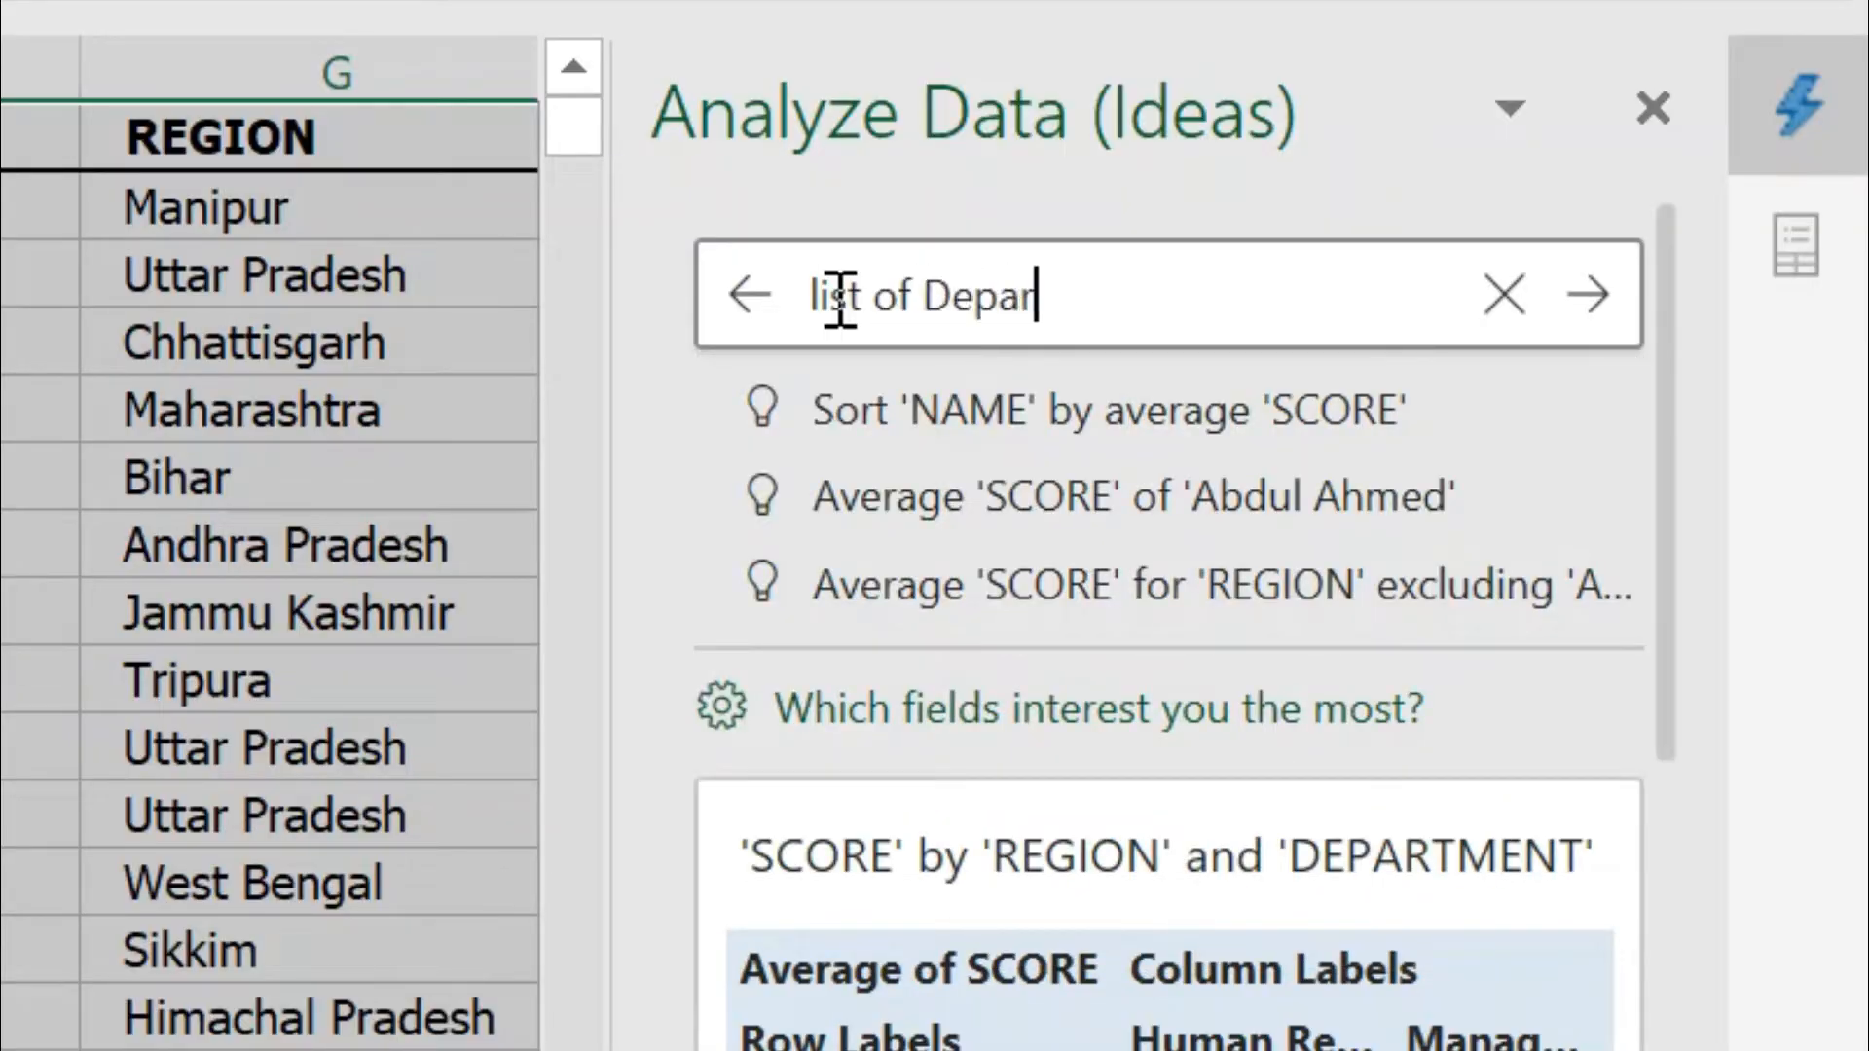
pyautogui.write('tment')
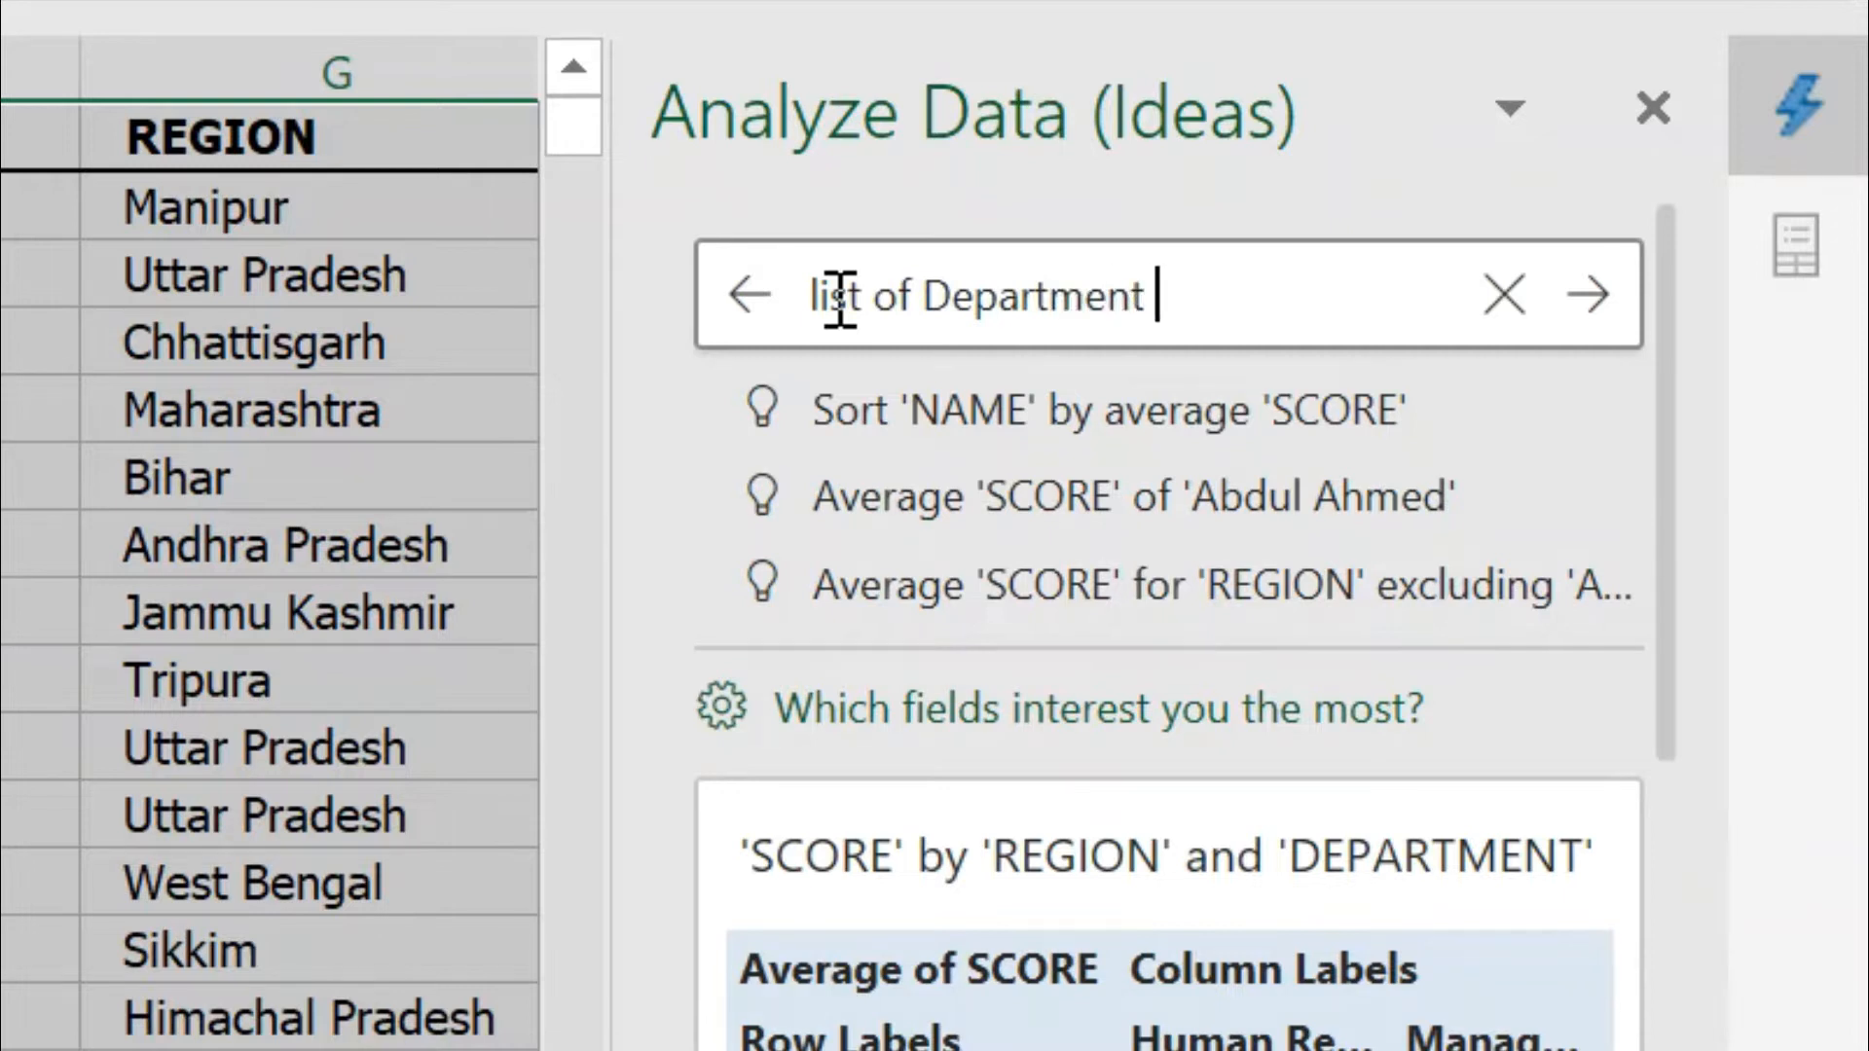
pyautogui.press('Return')
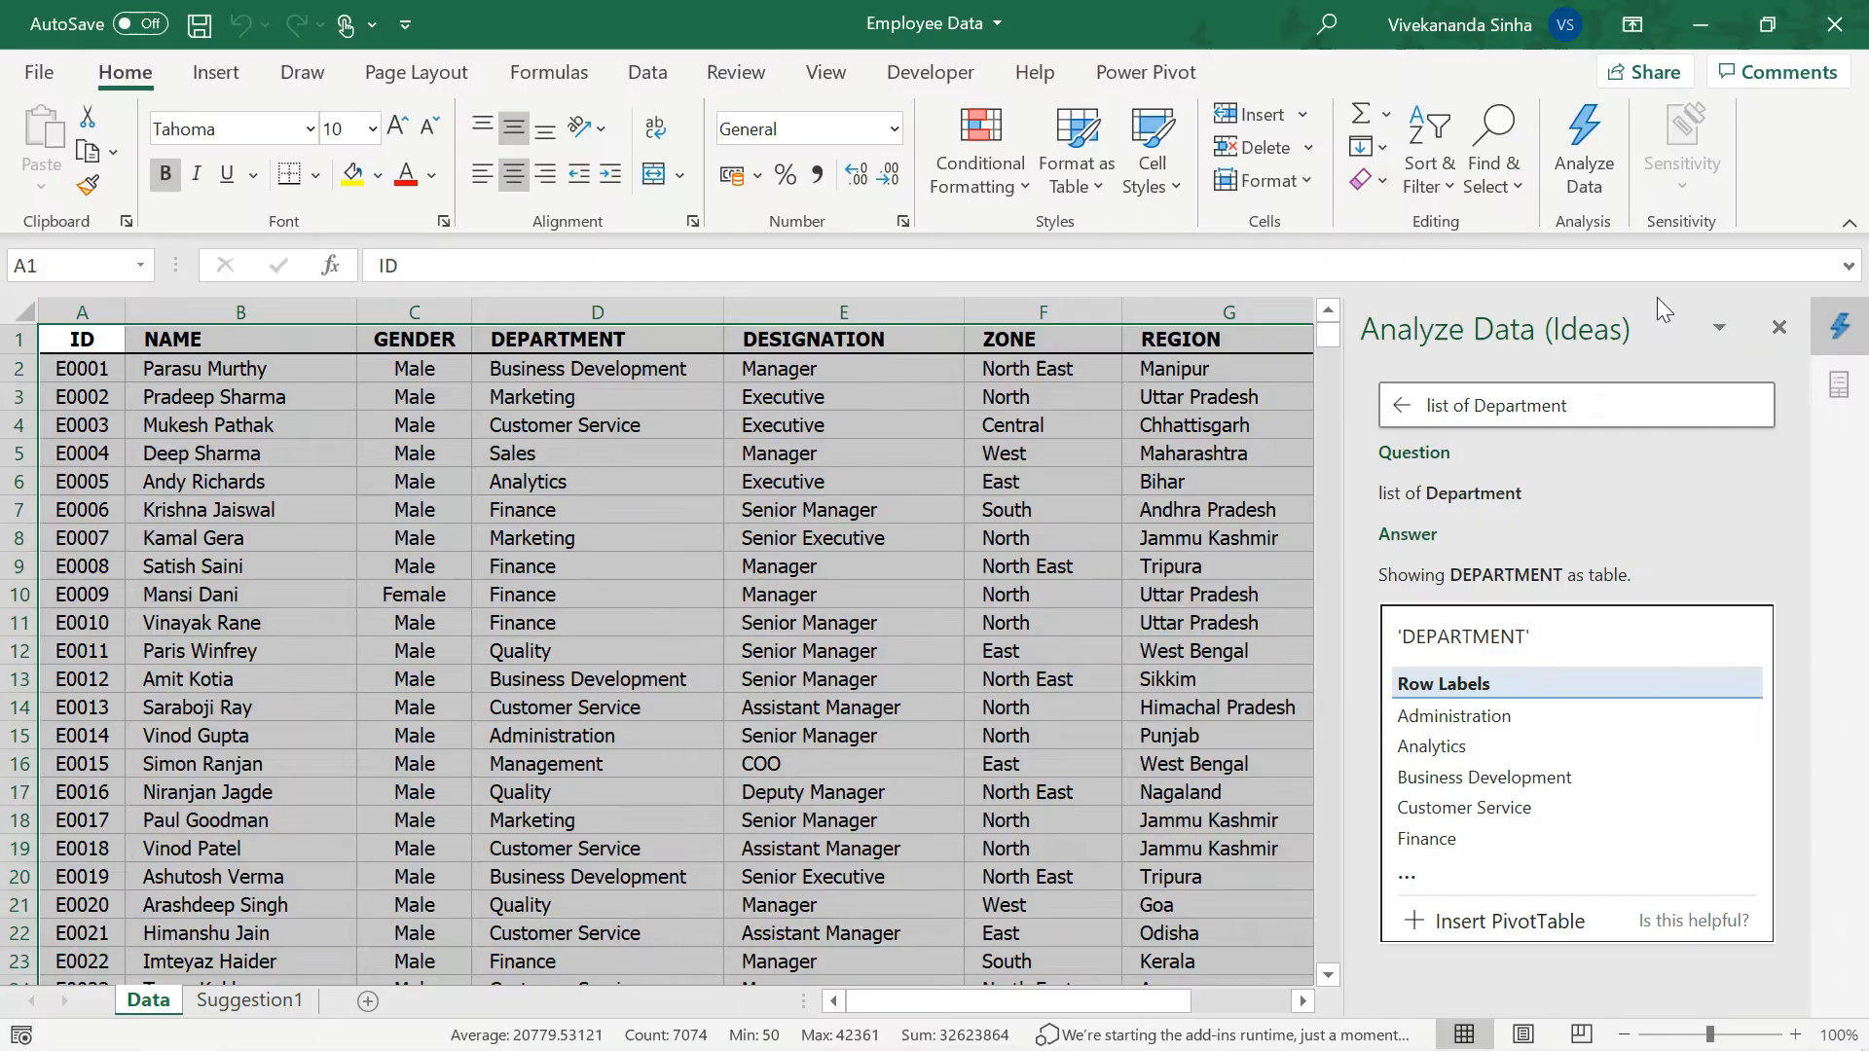
# Ask Analyze Data the question "average SCORE of Manager".
pyautogui.click(1548, 64)
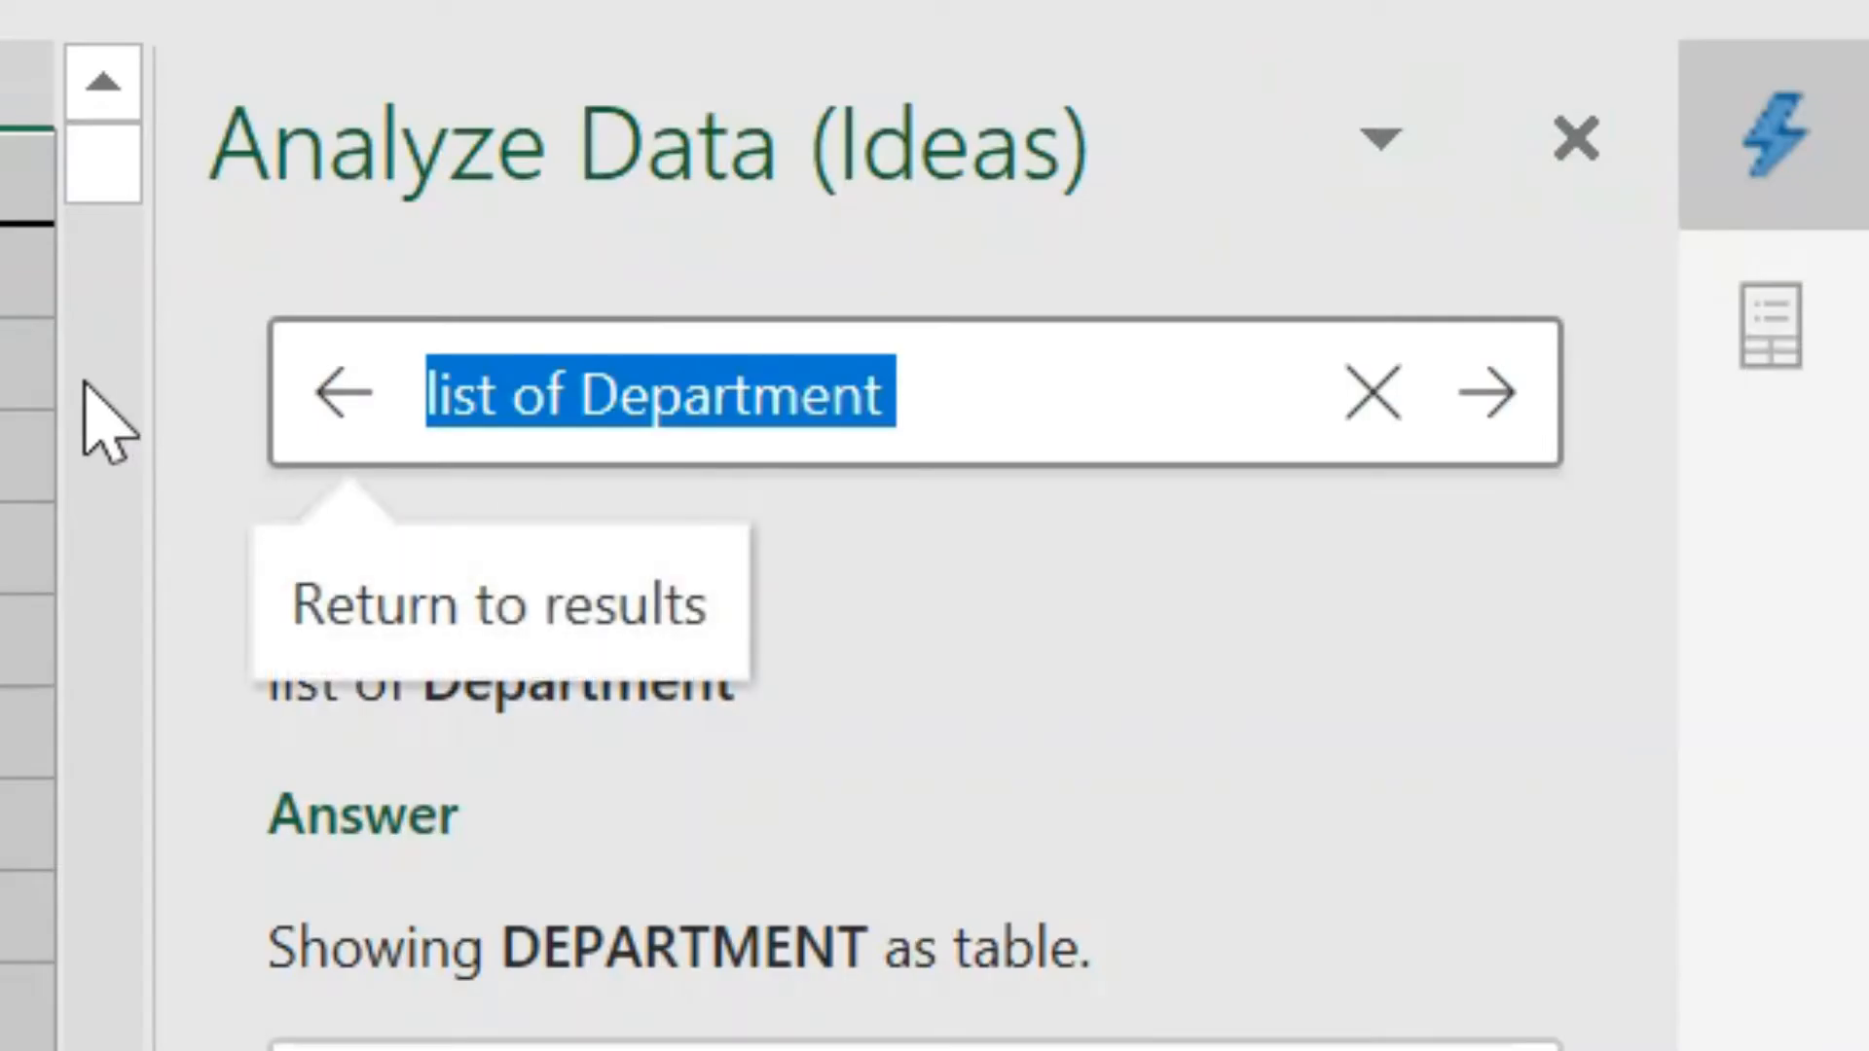
pyautogui.write('average mar')
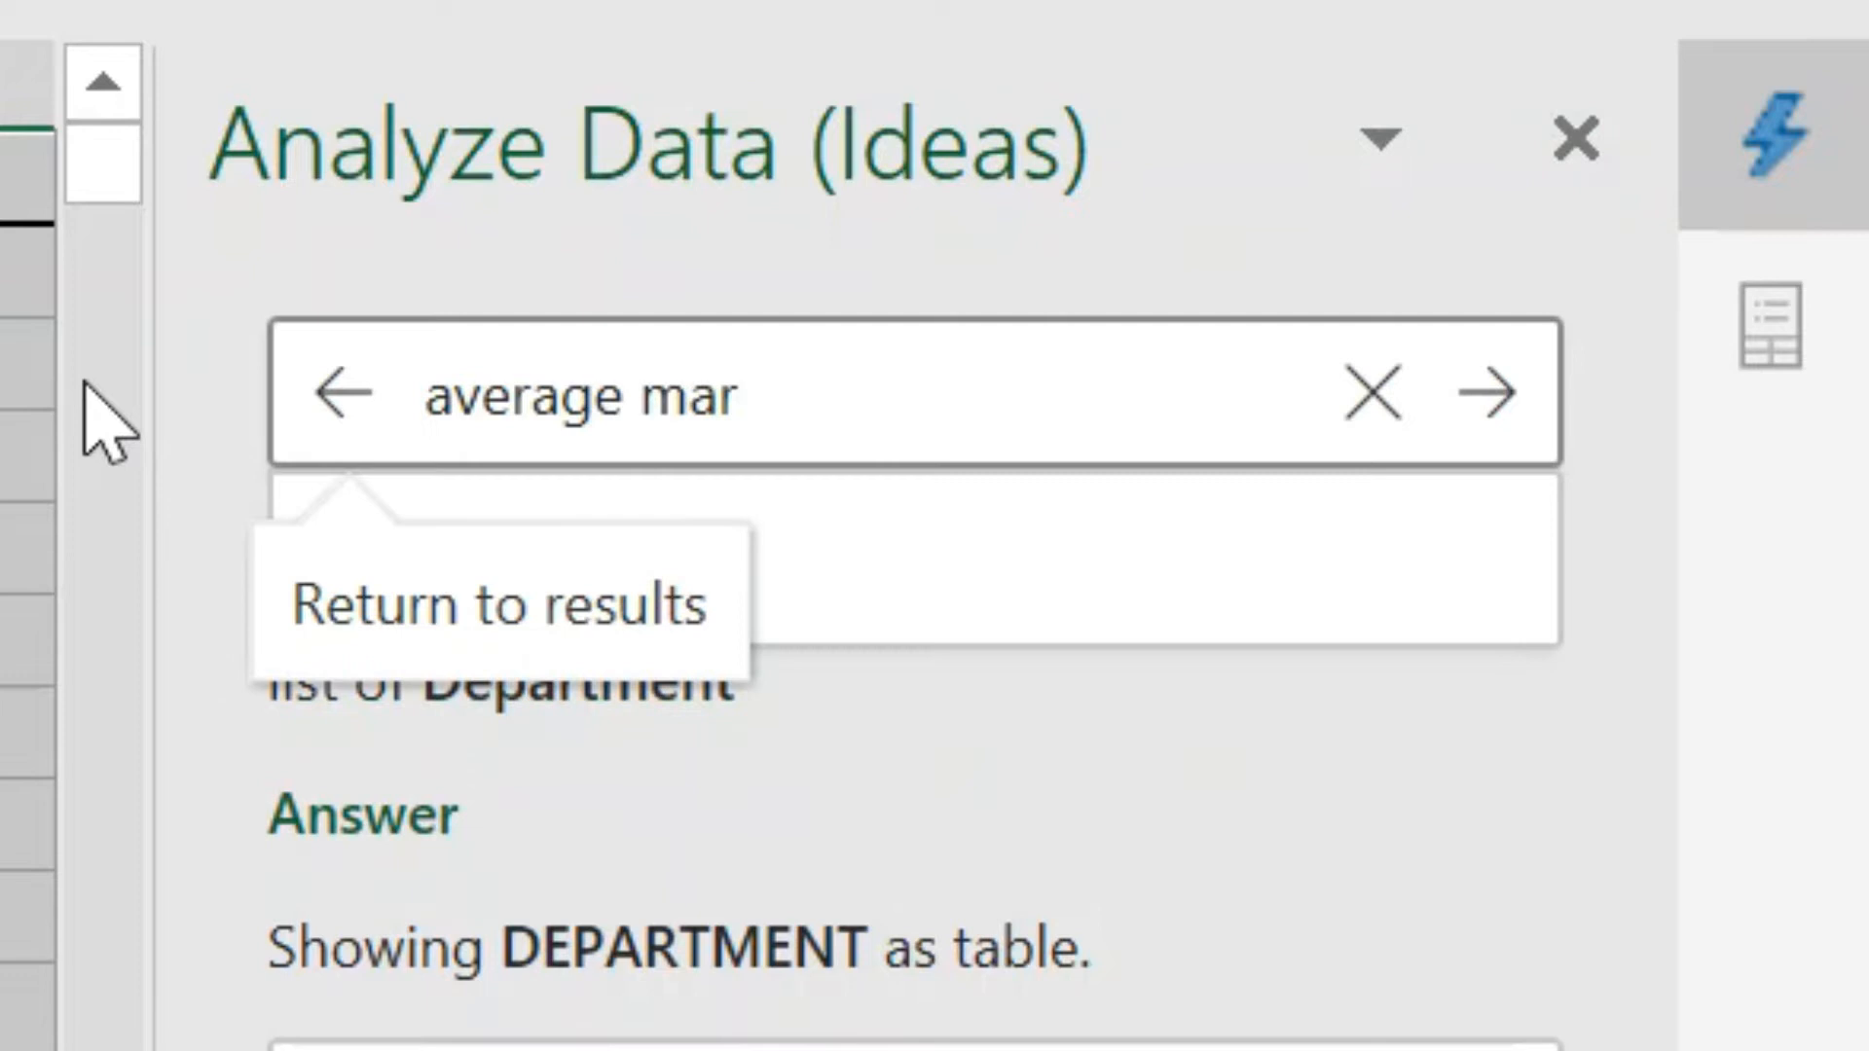
pyautogui.write('ks')
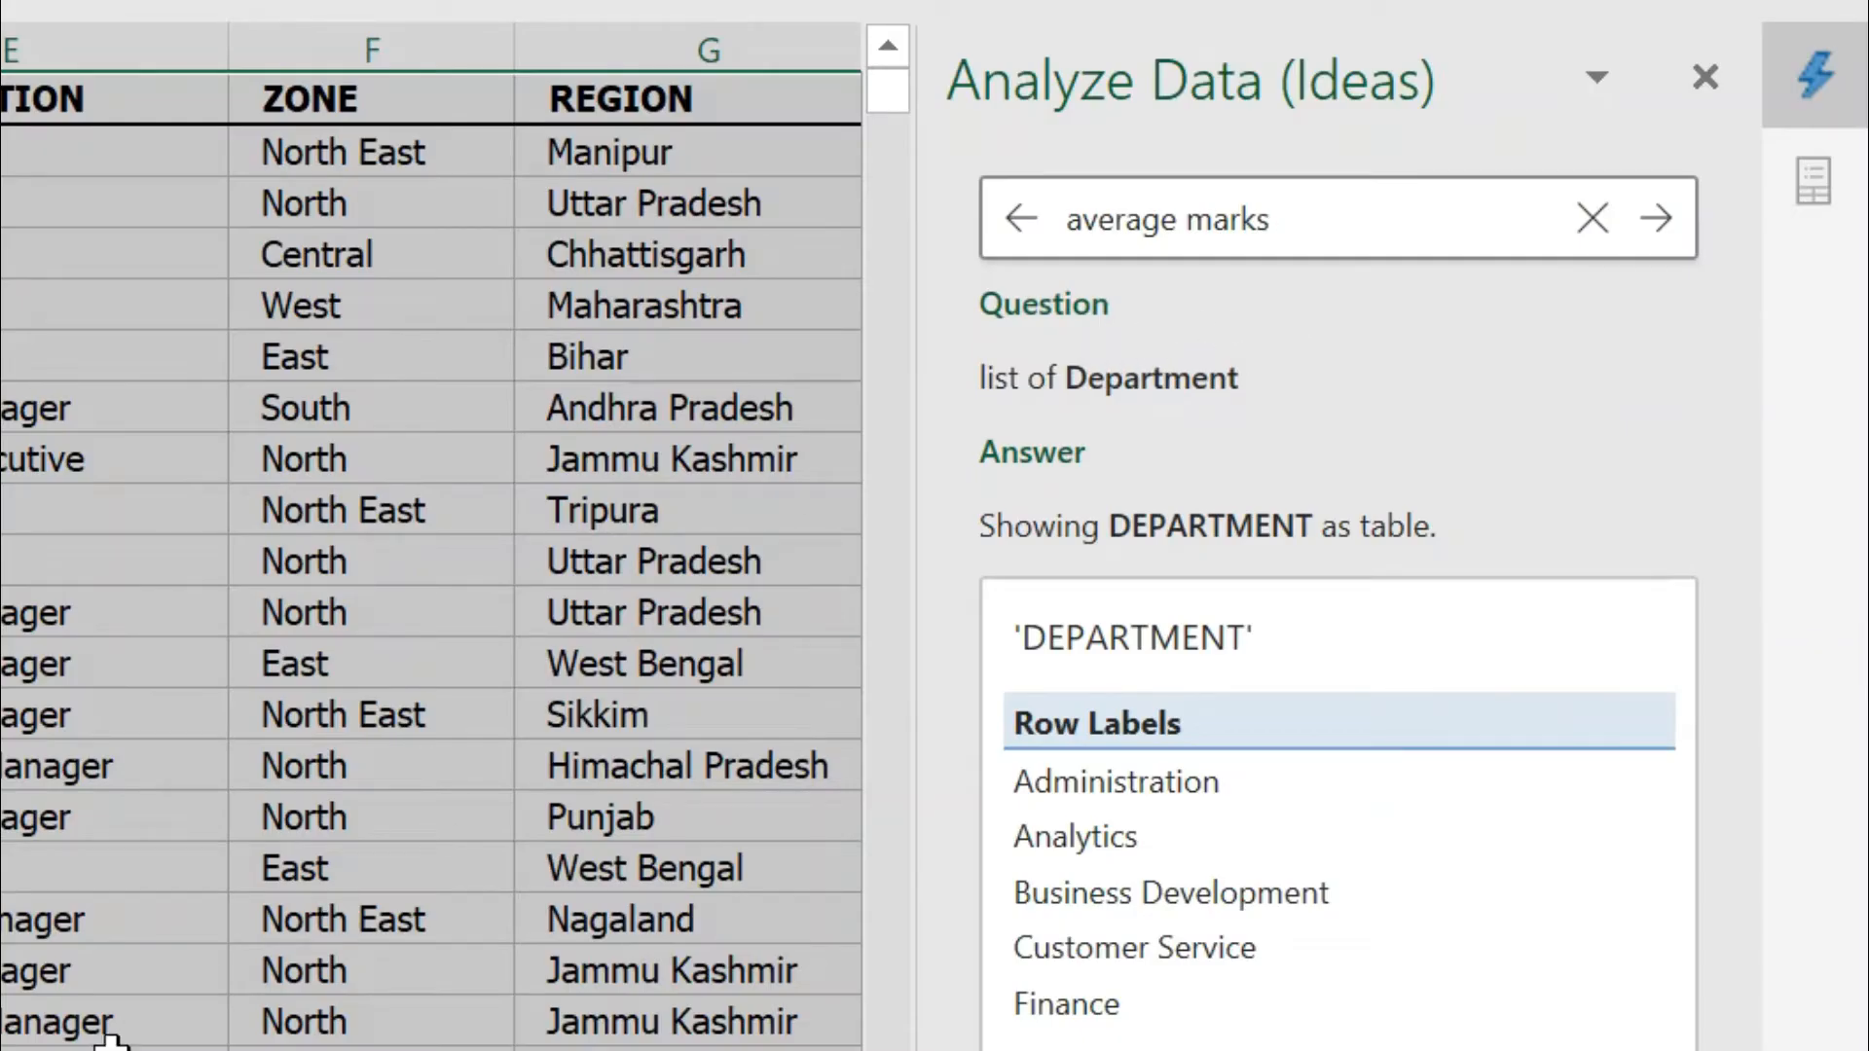
pyautogui.hscroll(3, 428, 584)
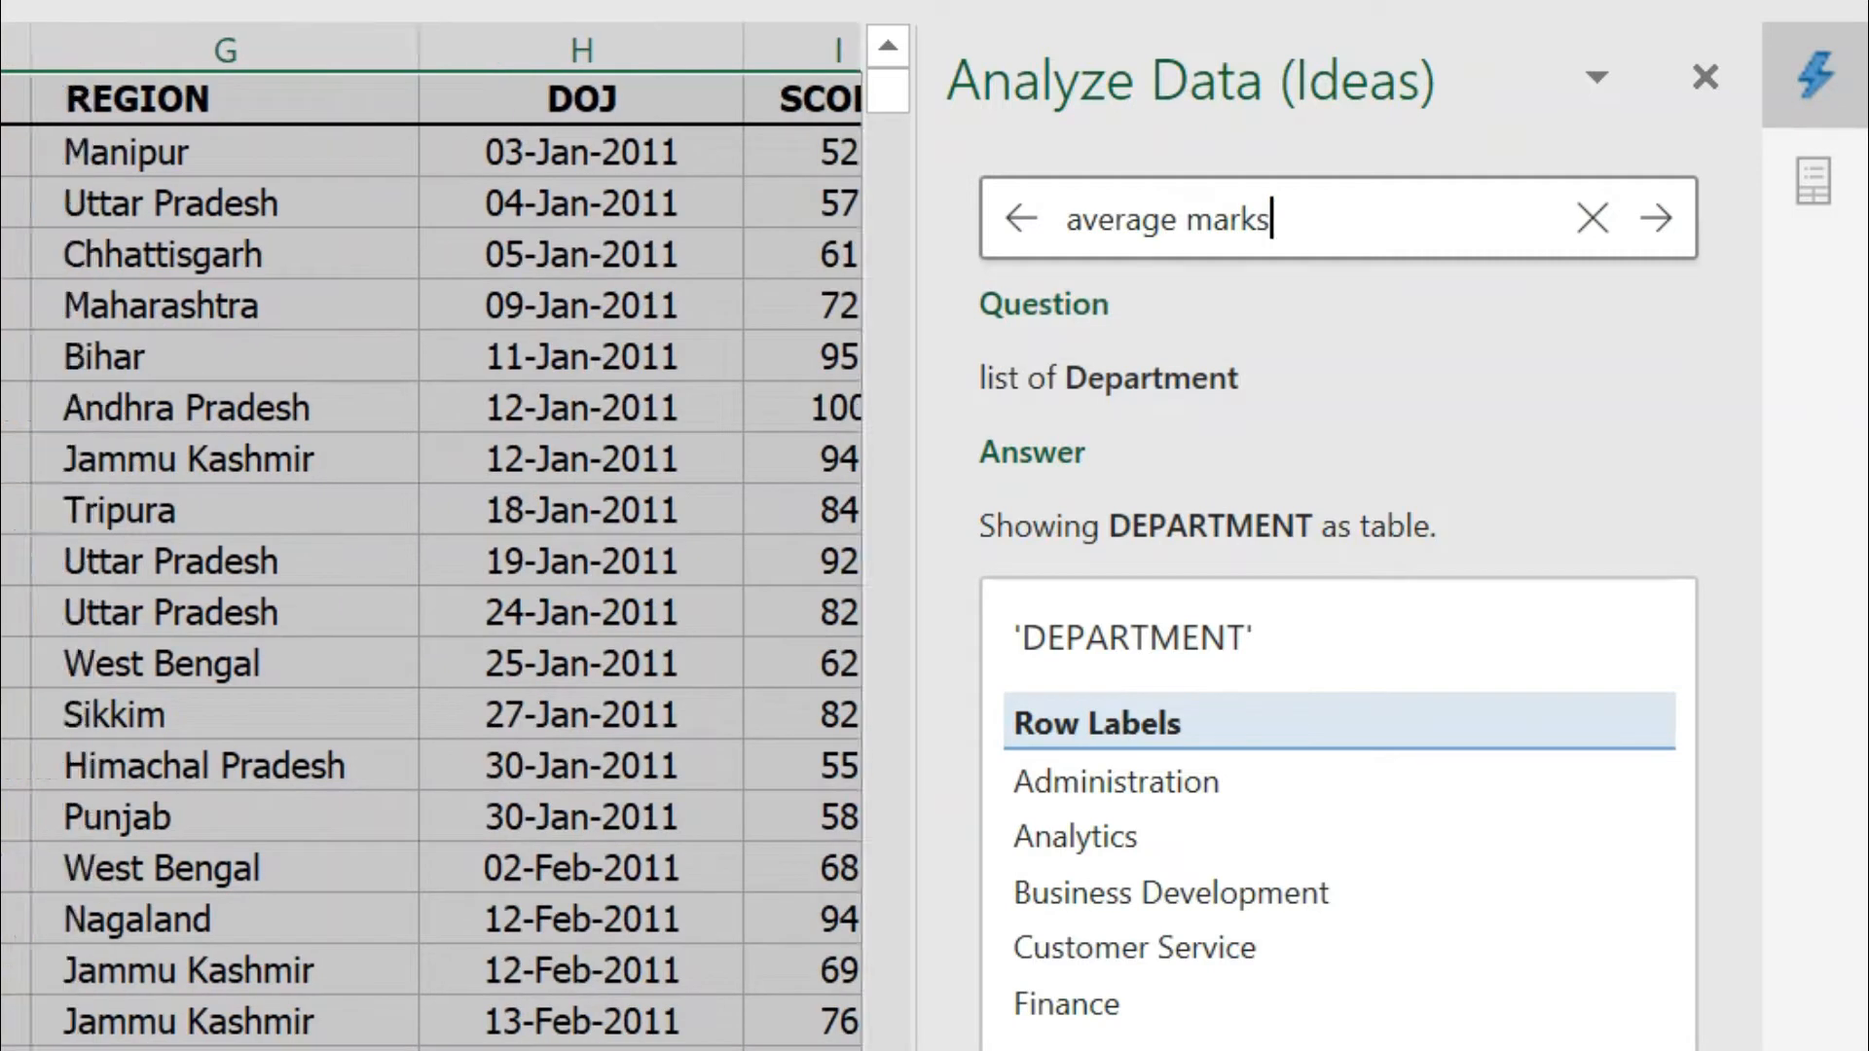
pyautogui.doubleClick(1235, 222)
pyautogui.write('score')
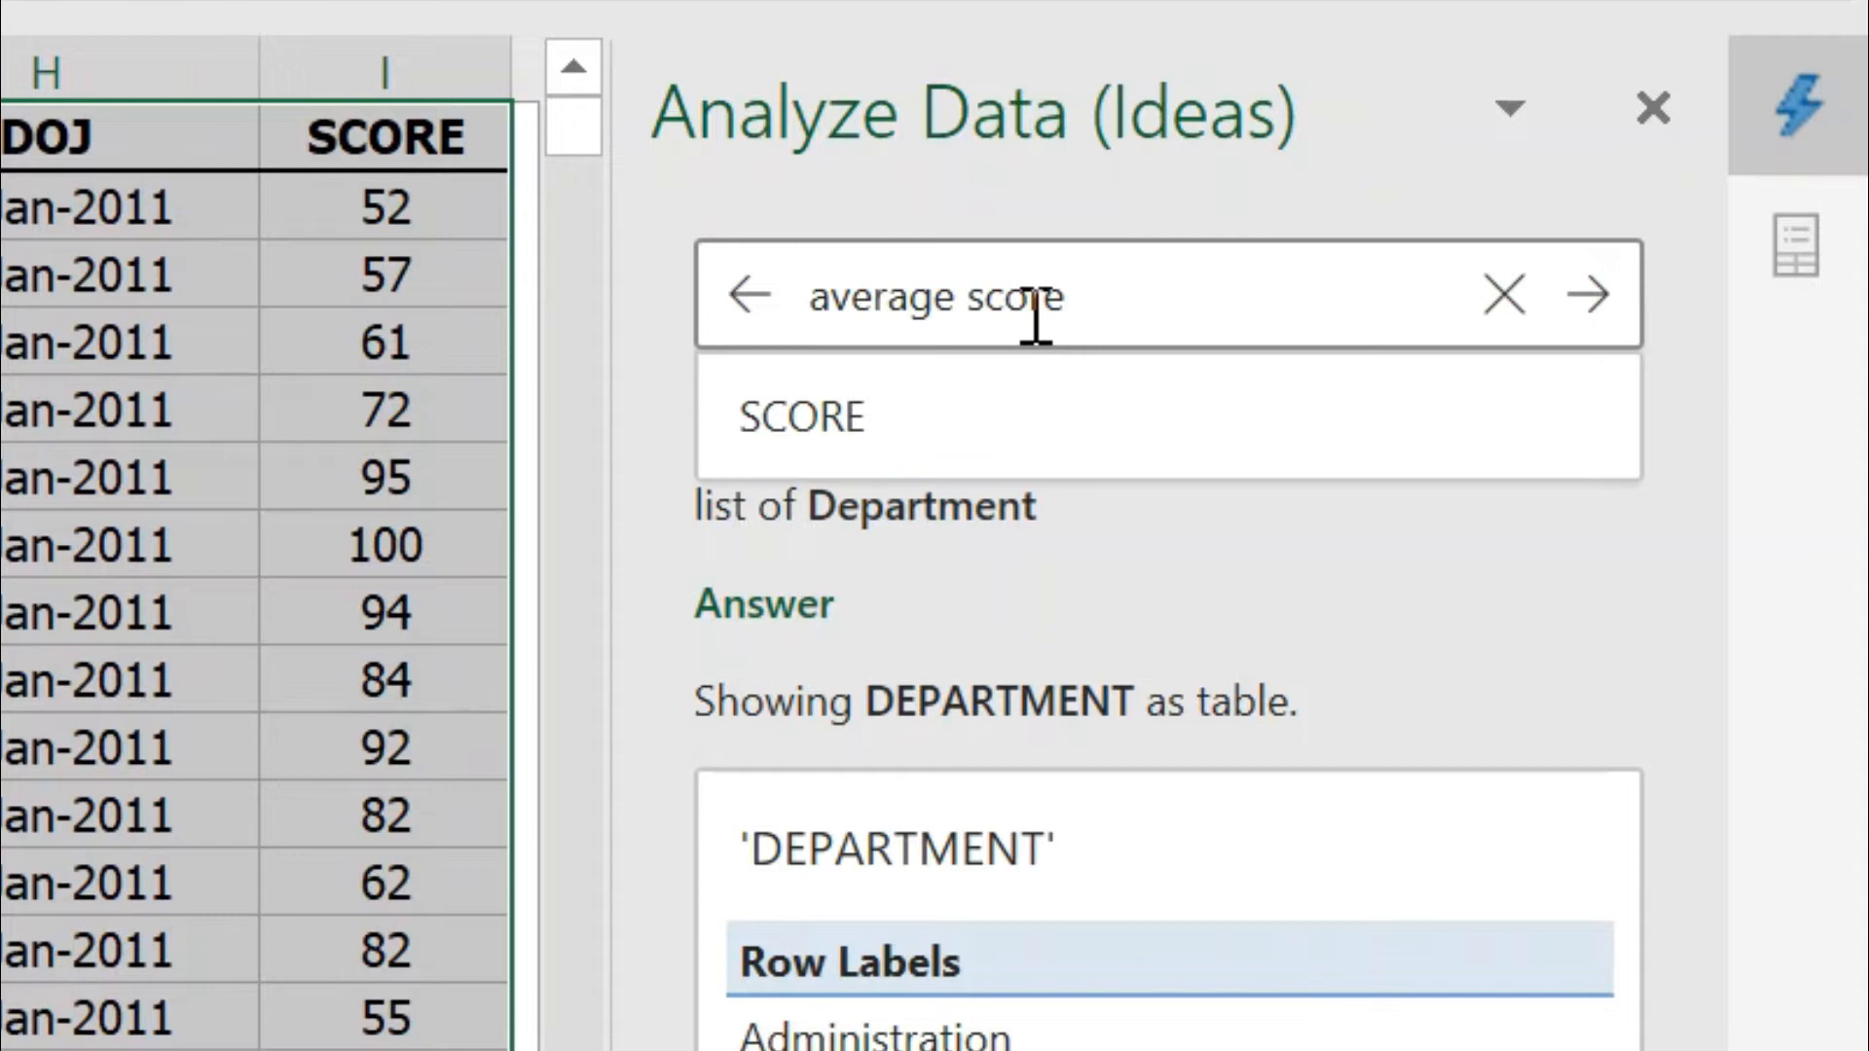
pyautogui.click(851, 420)
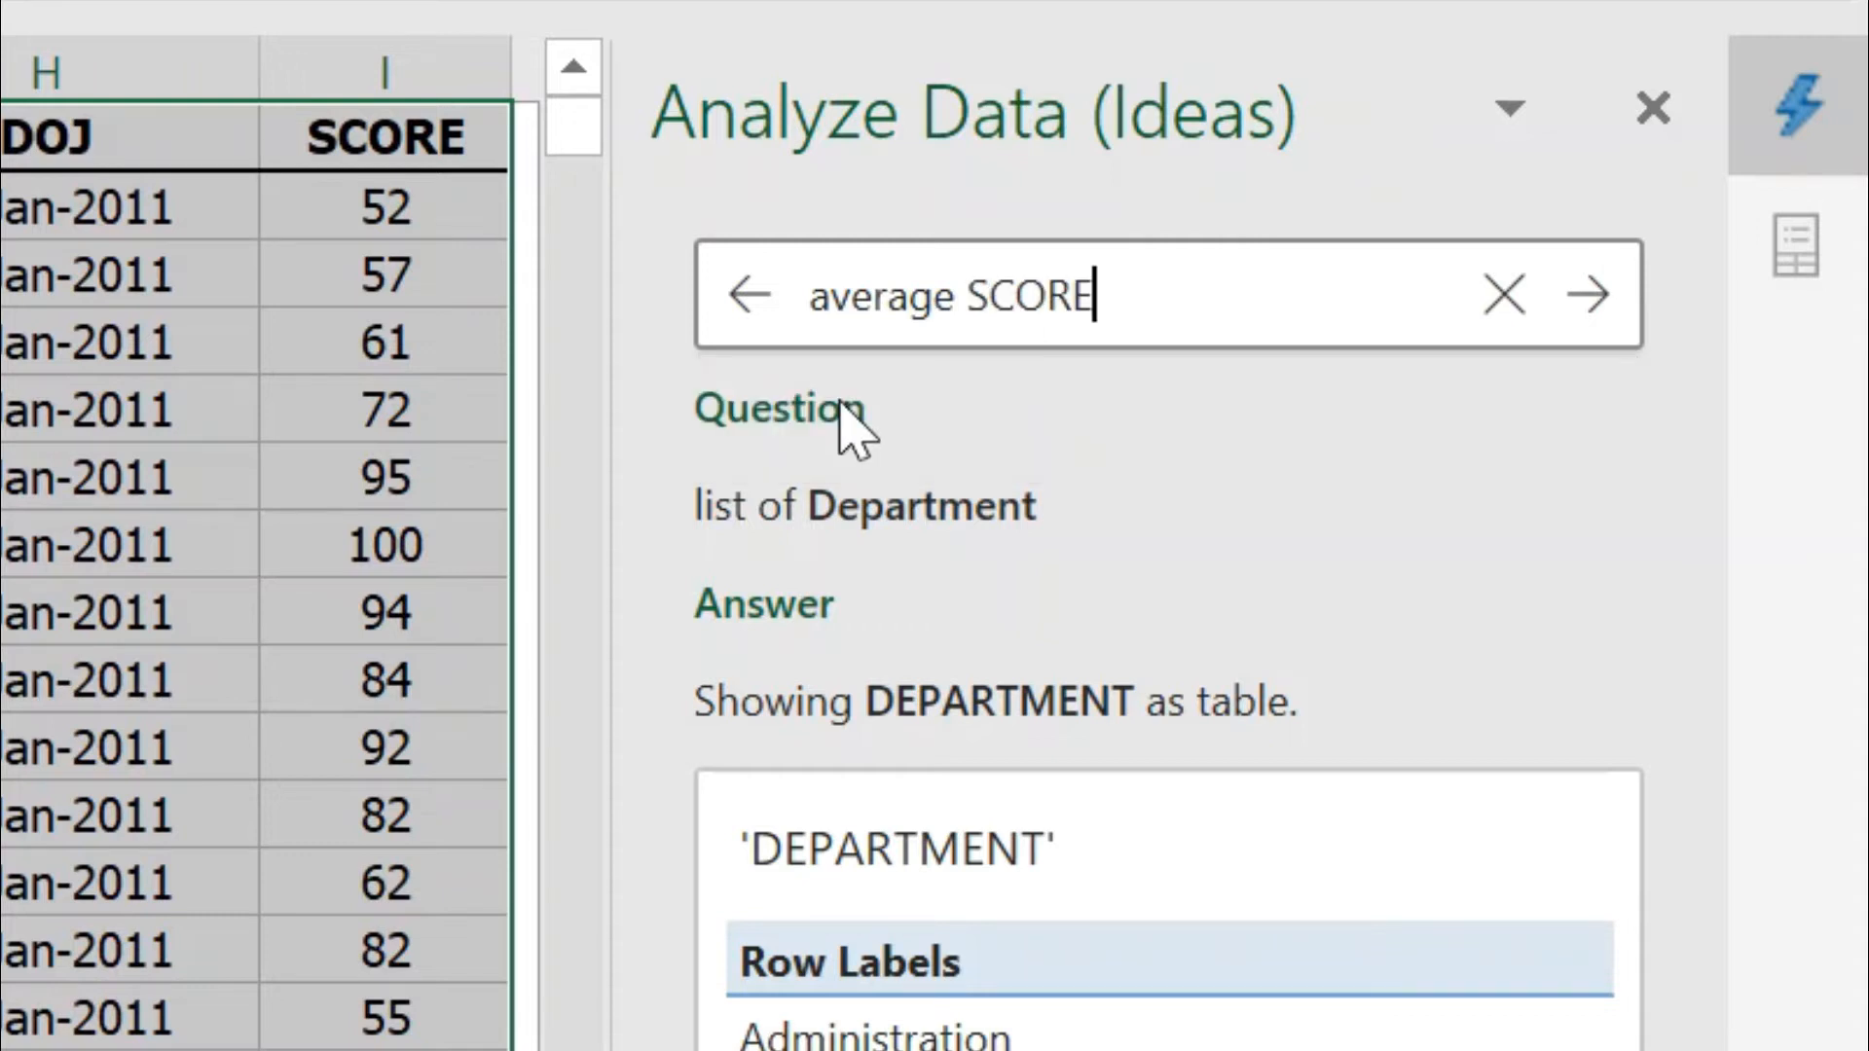
pyautogui.write('of man')
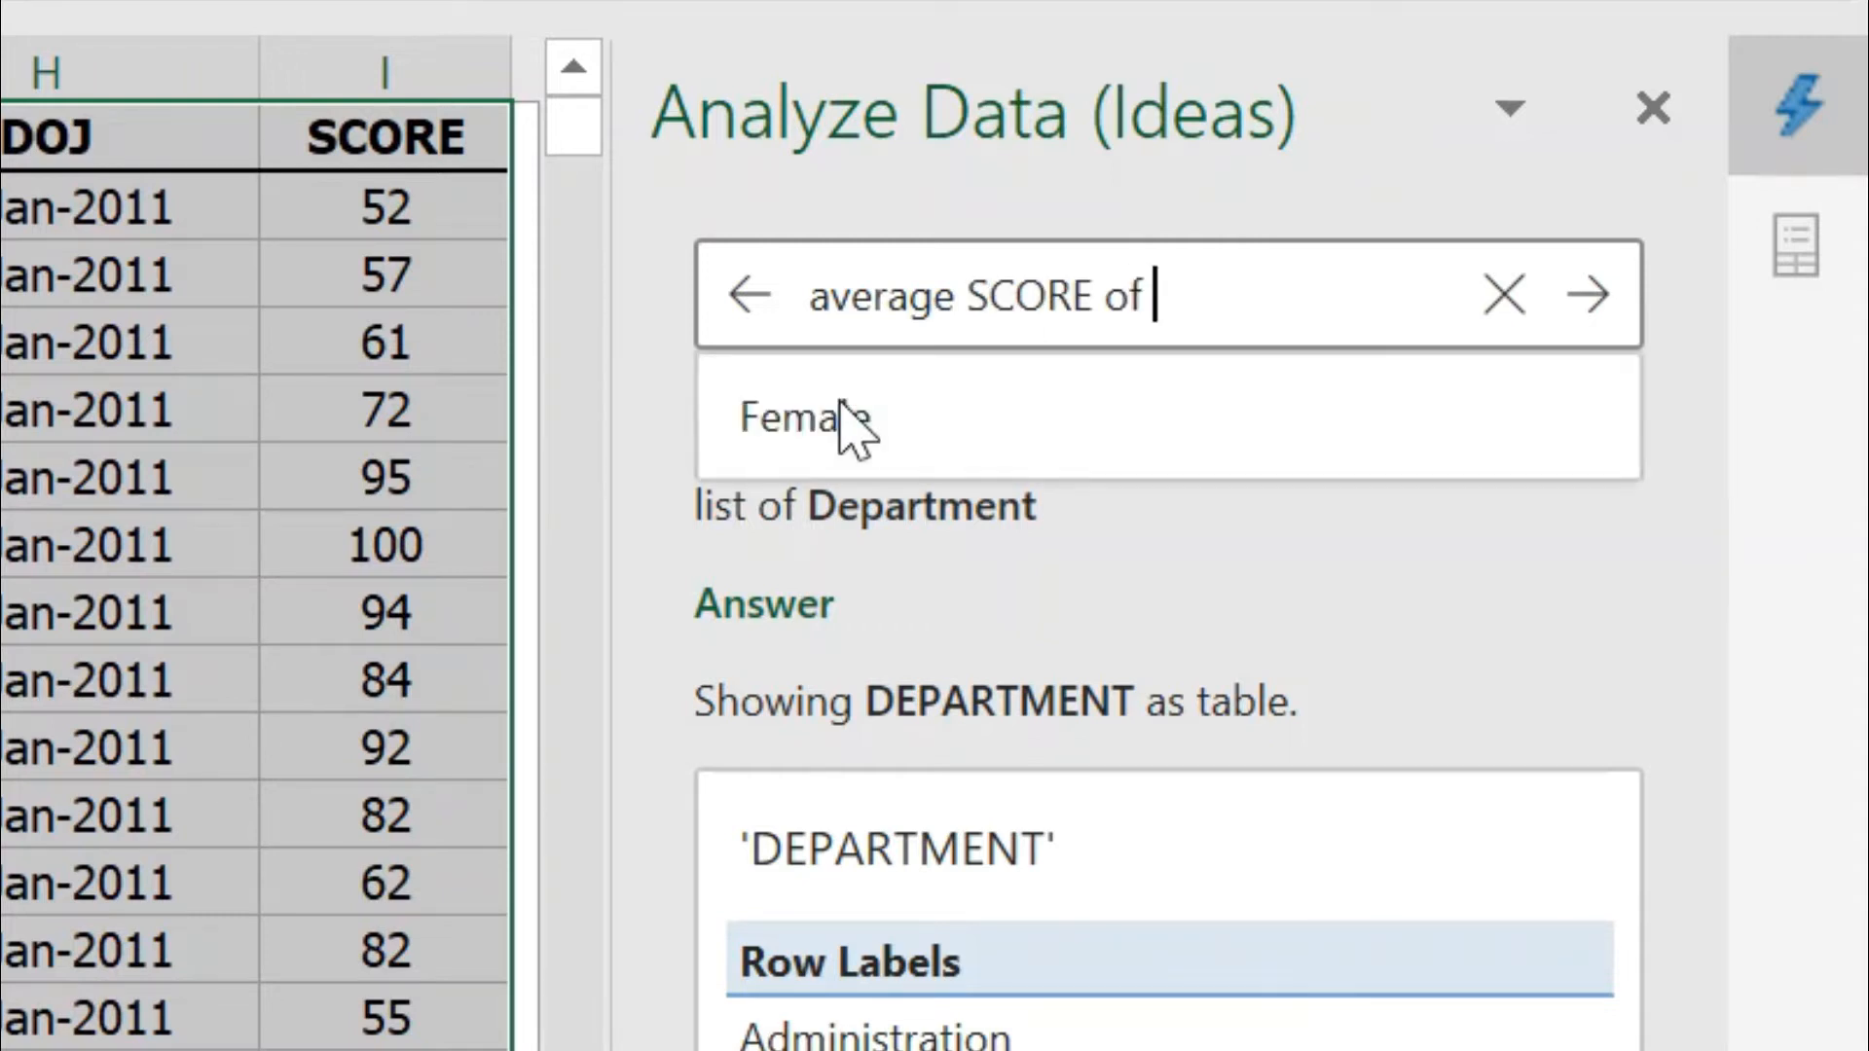
pyautogui.write('ager')
pyautogui.press('Return')
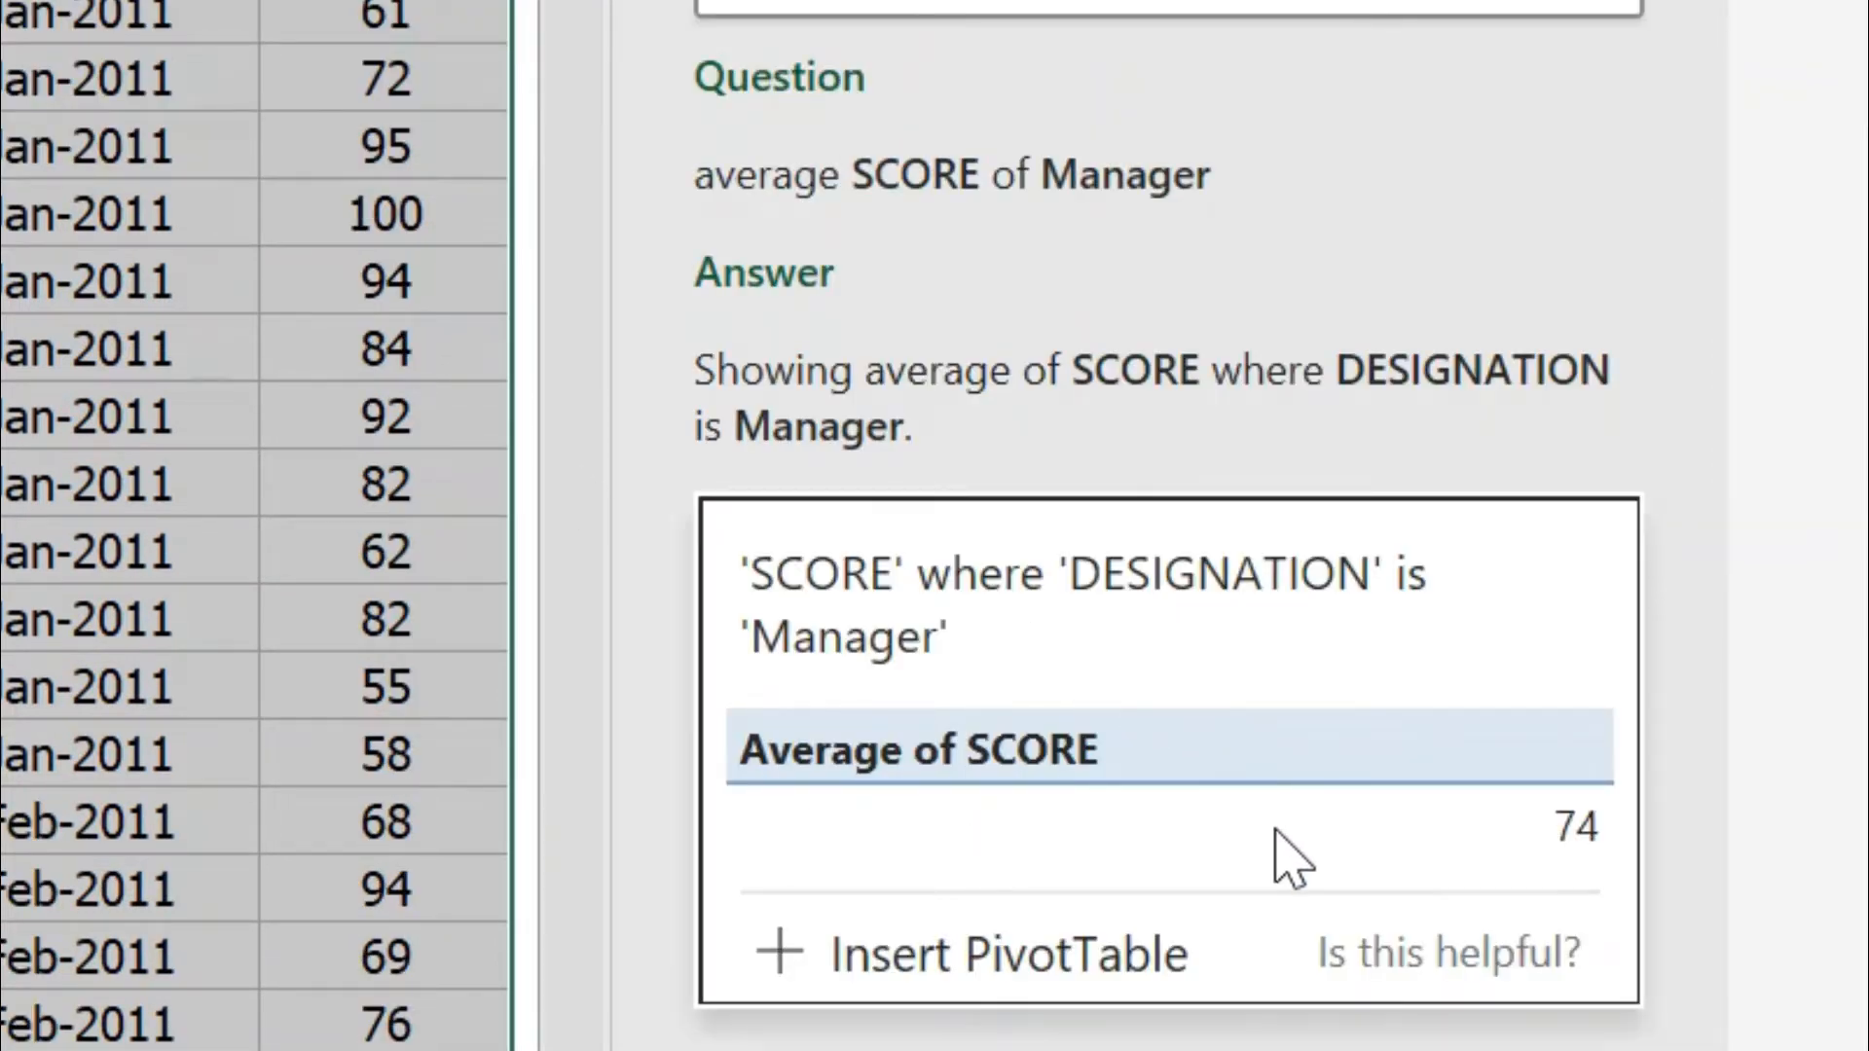
# Insert the average SCORE of Manager answer as a PivotTable, check its result cell, and return to the Data sheet.
pyautogui.click(881, 954)
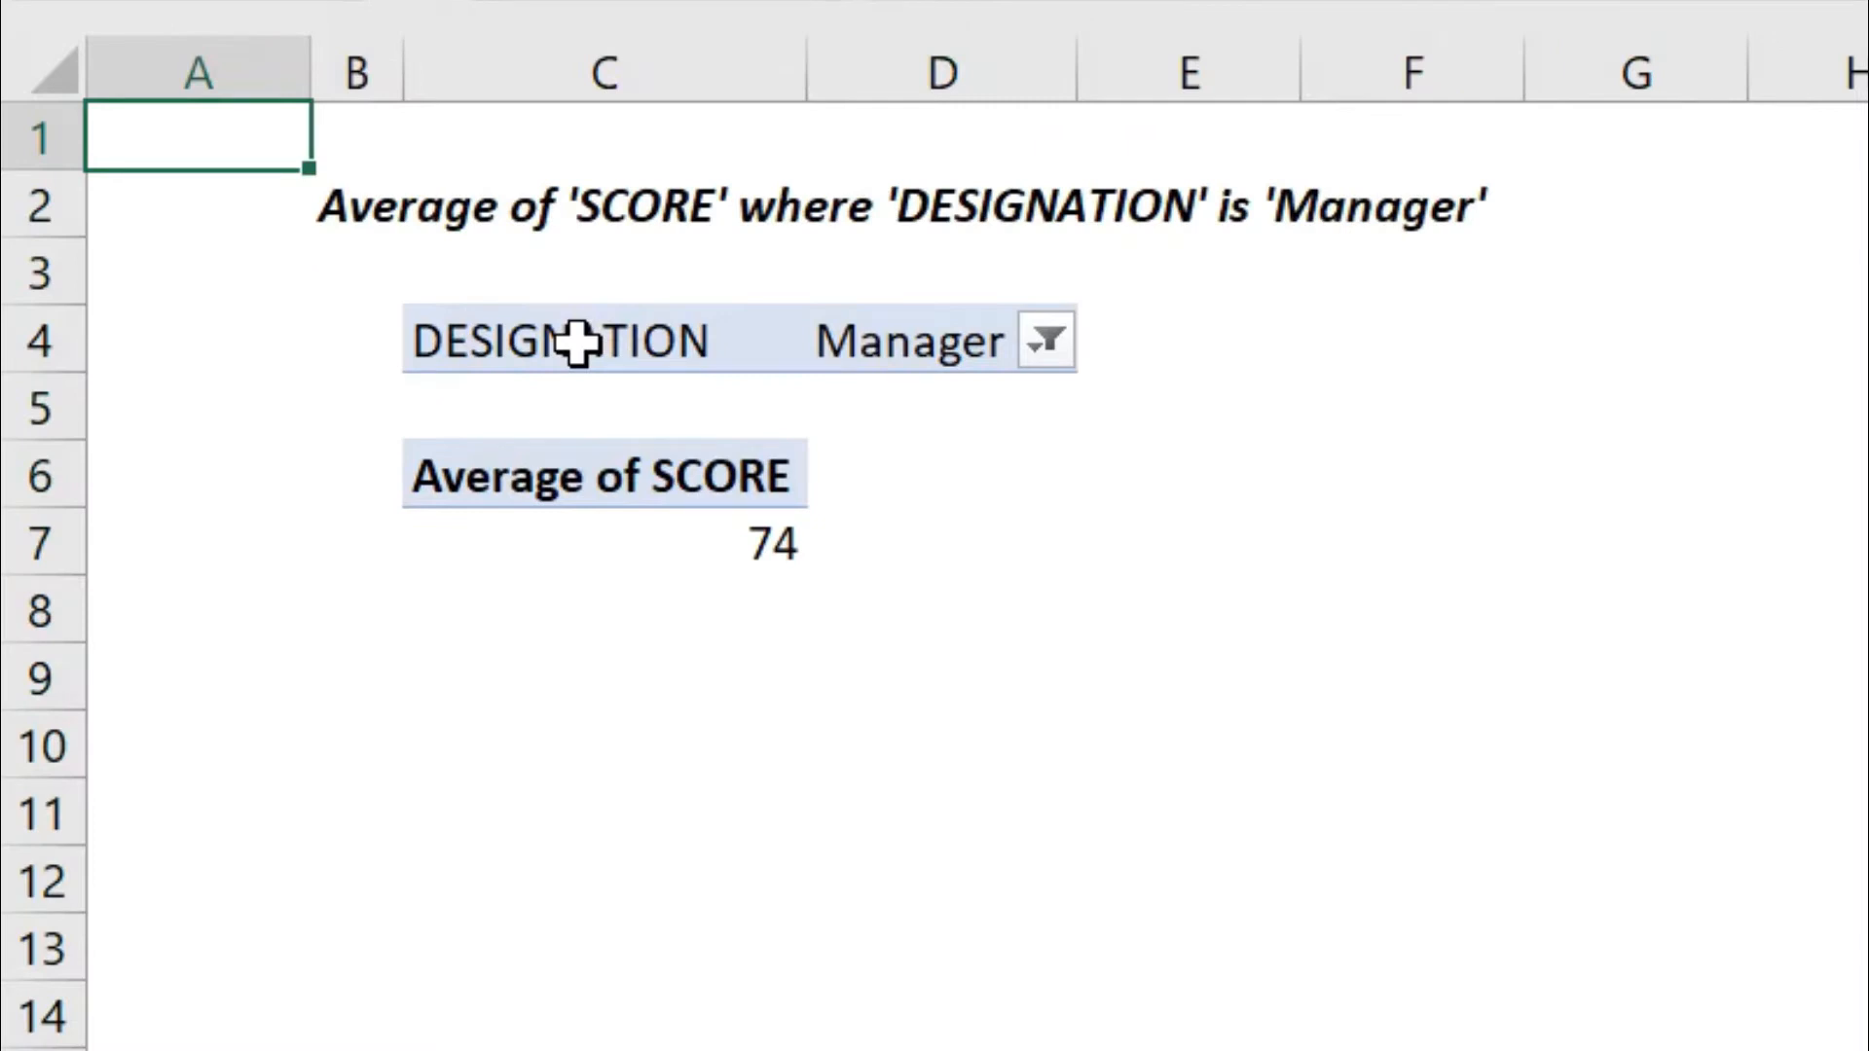
pyautogui.click(716, 538)
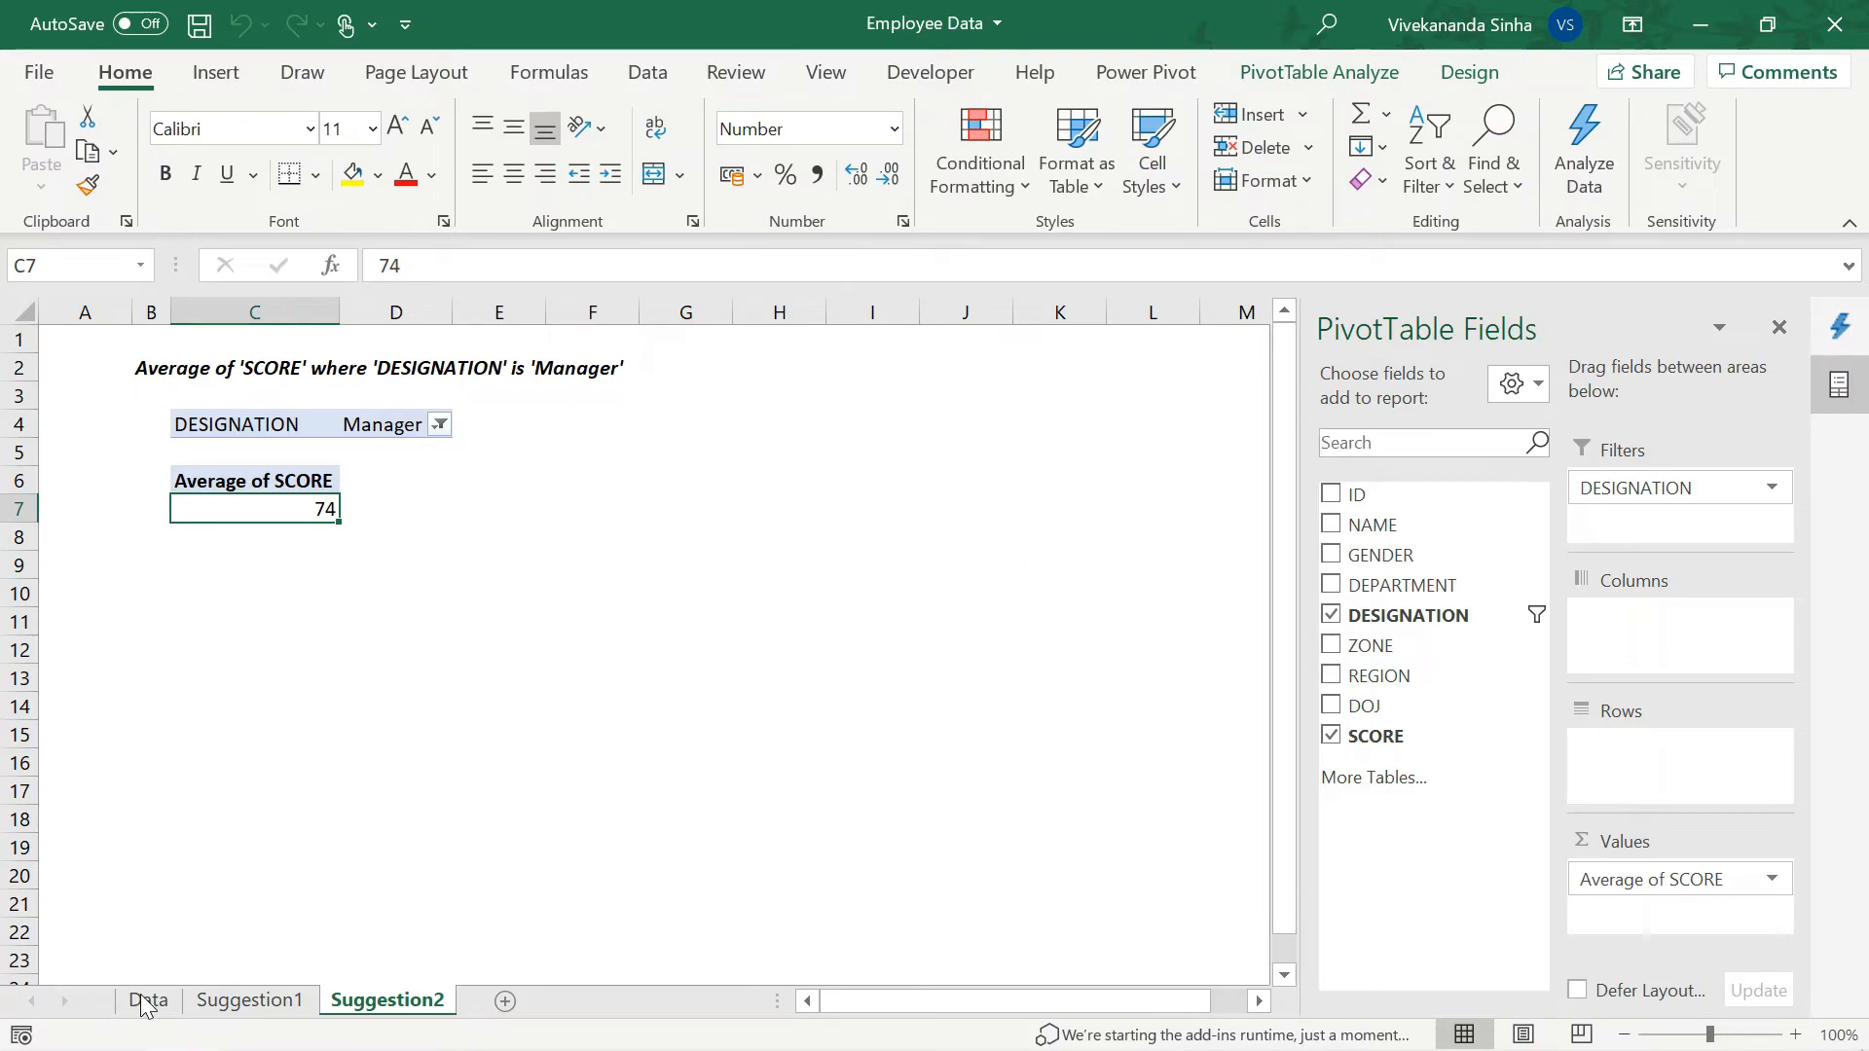
pyautogui.click(146, 1001)
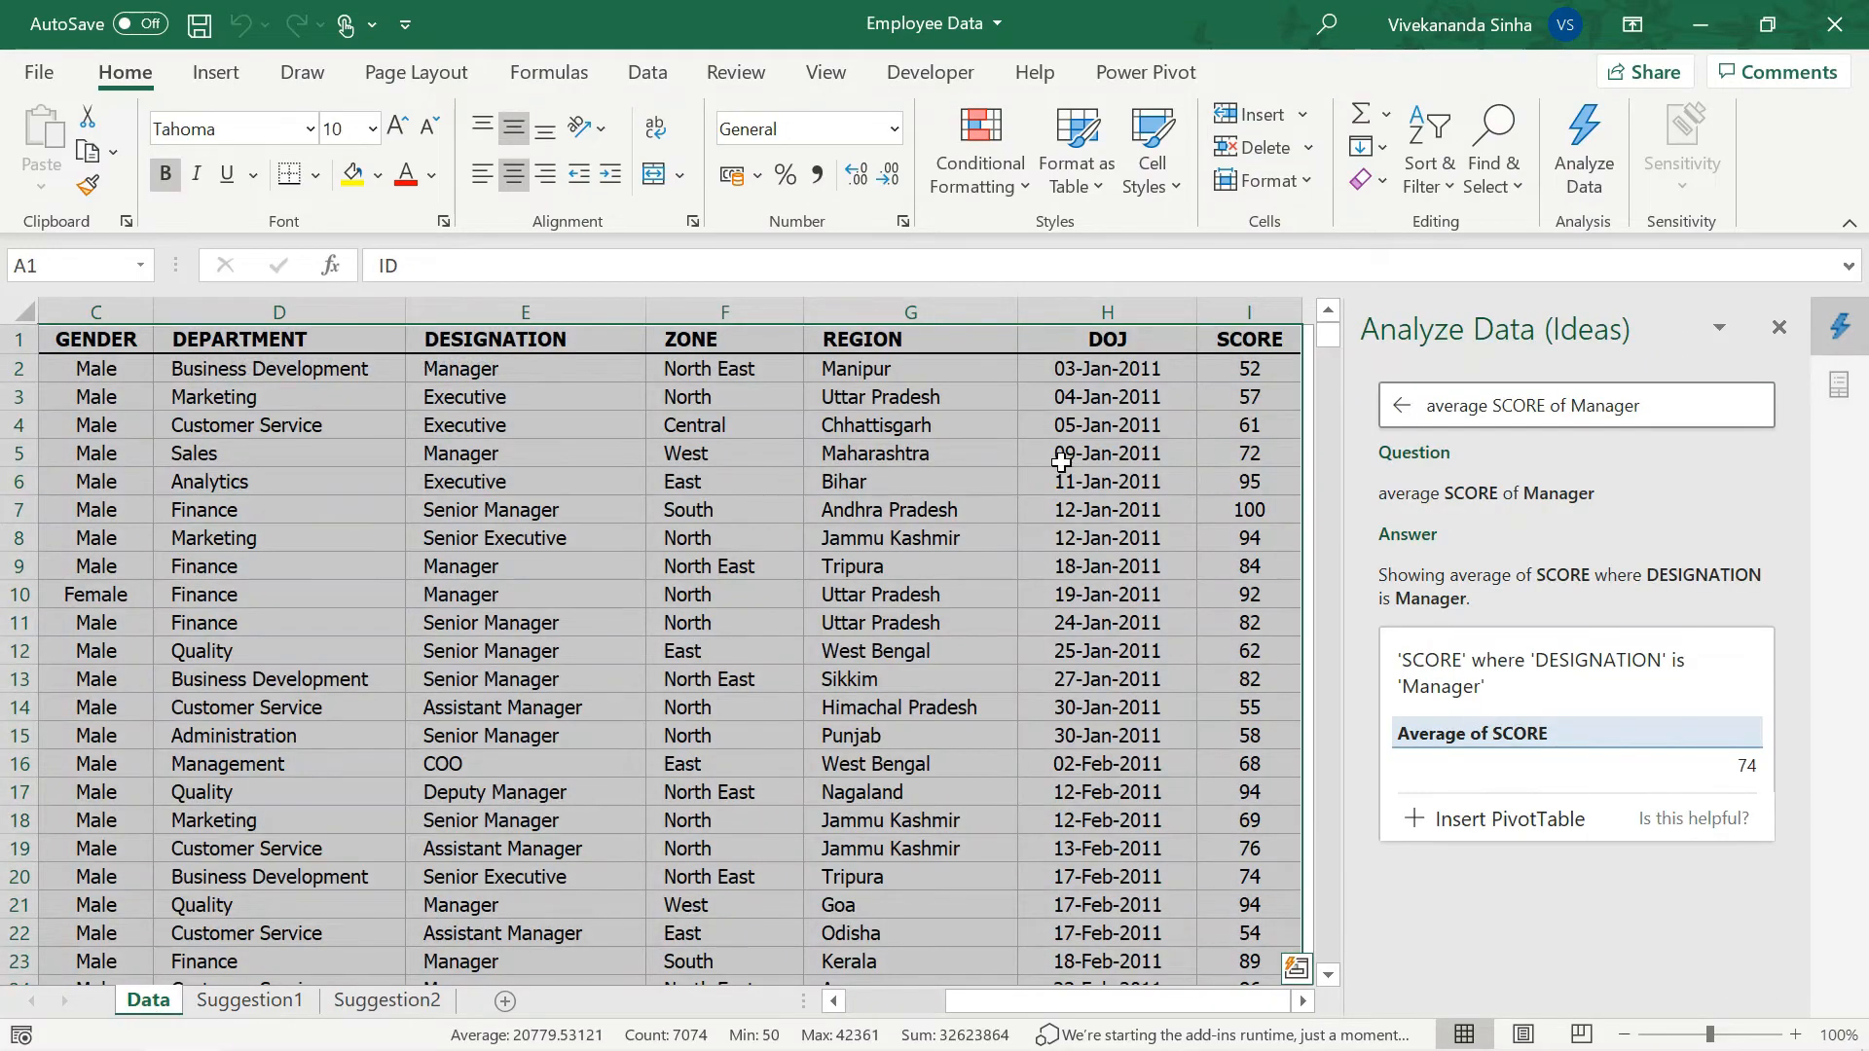
# Ask Analyze Data the question "average score where region is Delhi and gender is male".
pyautogui.click(1669, 425)
pyautogui.write('avergae')
pyautogui.press('BackSpace')
pyautogui.press('BackSpace')
pyautogui.press('BackSpace')
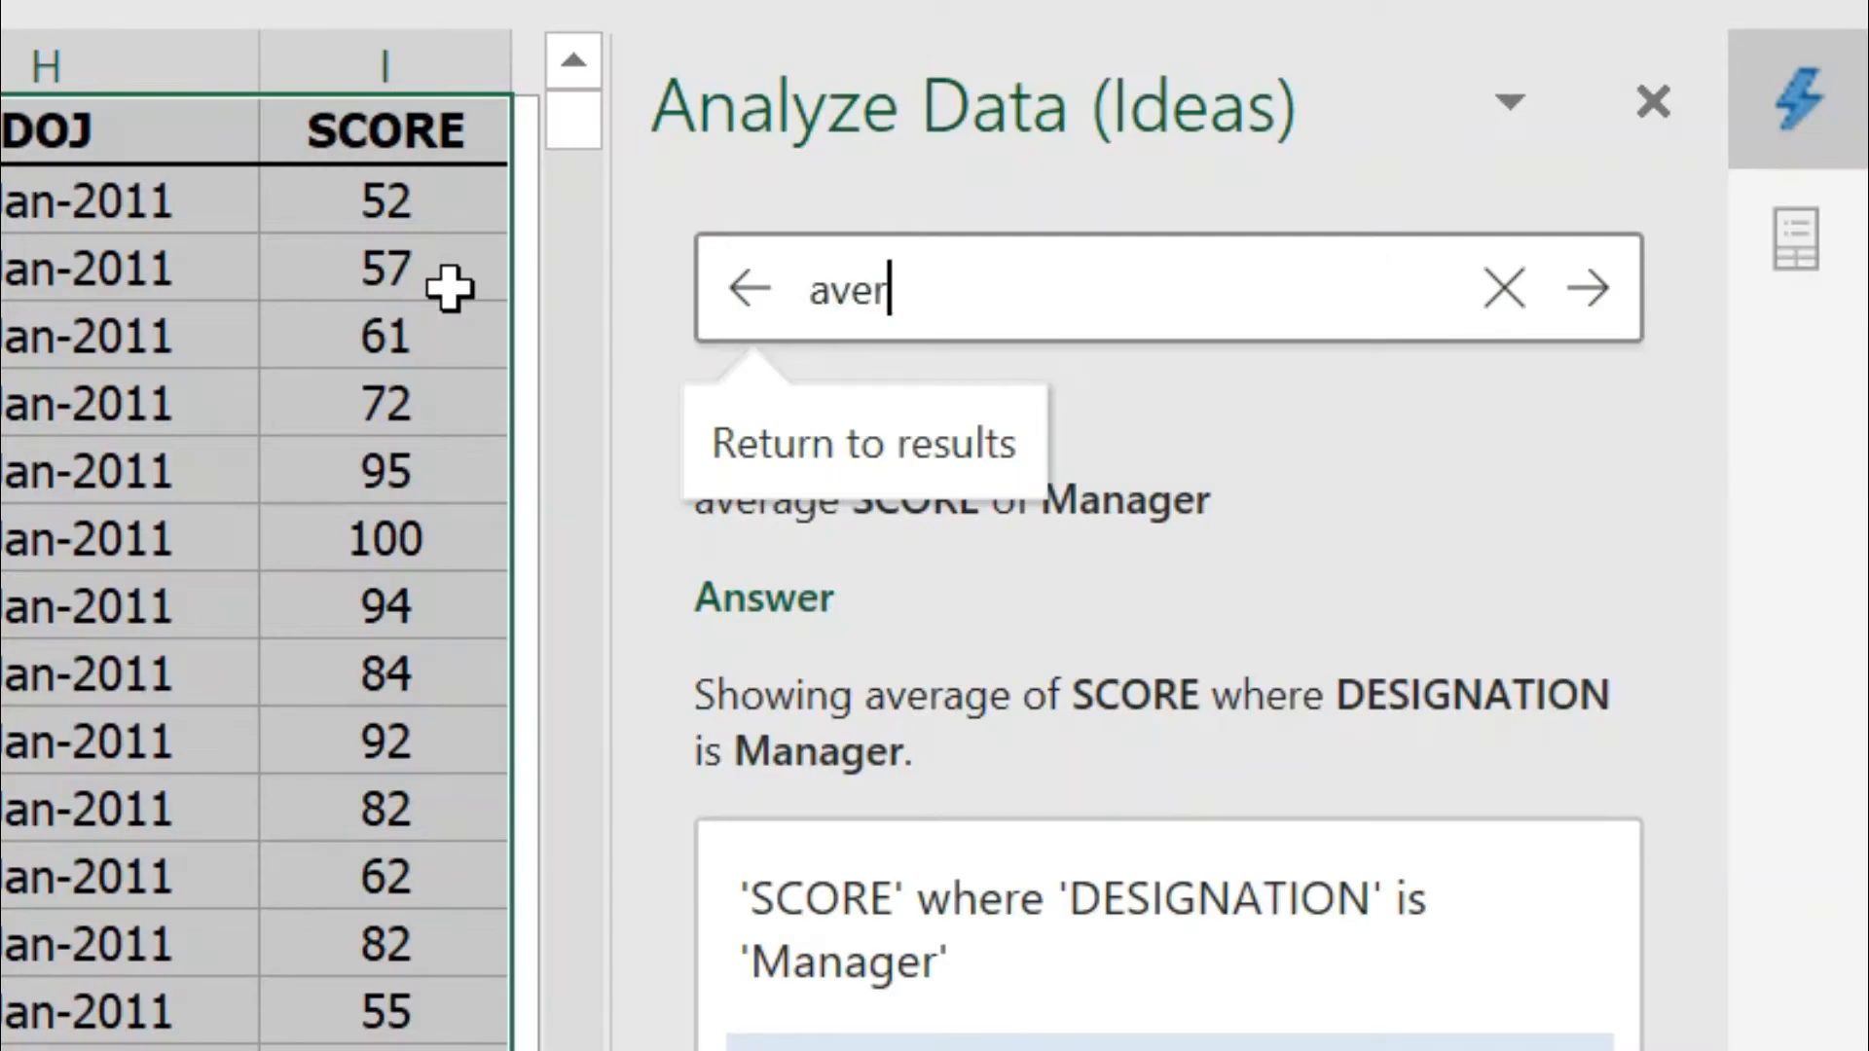
pyautogui.write('age score where')
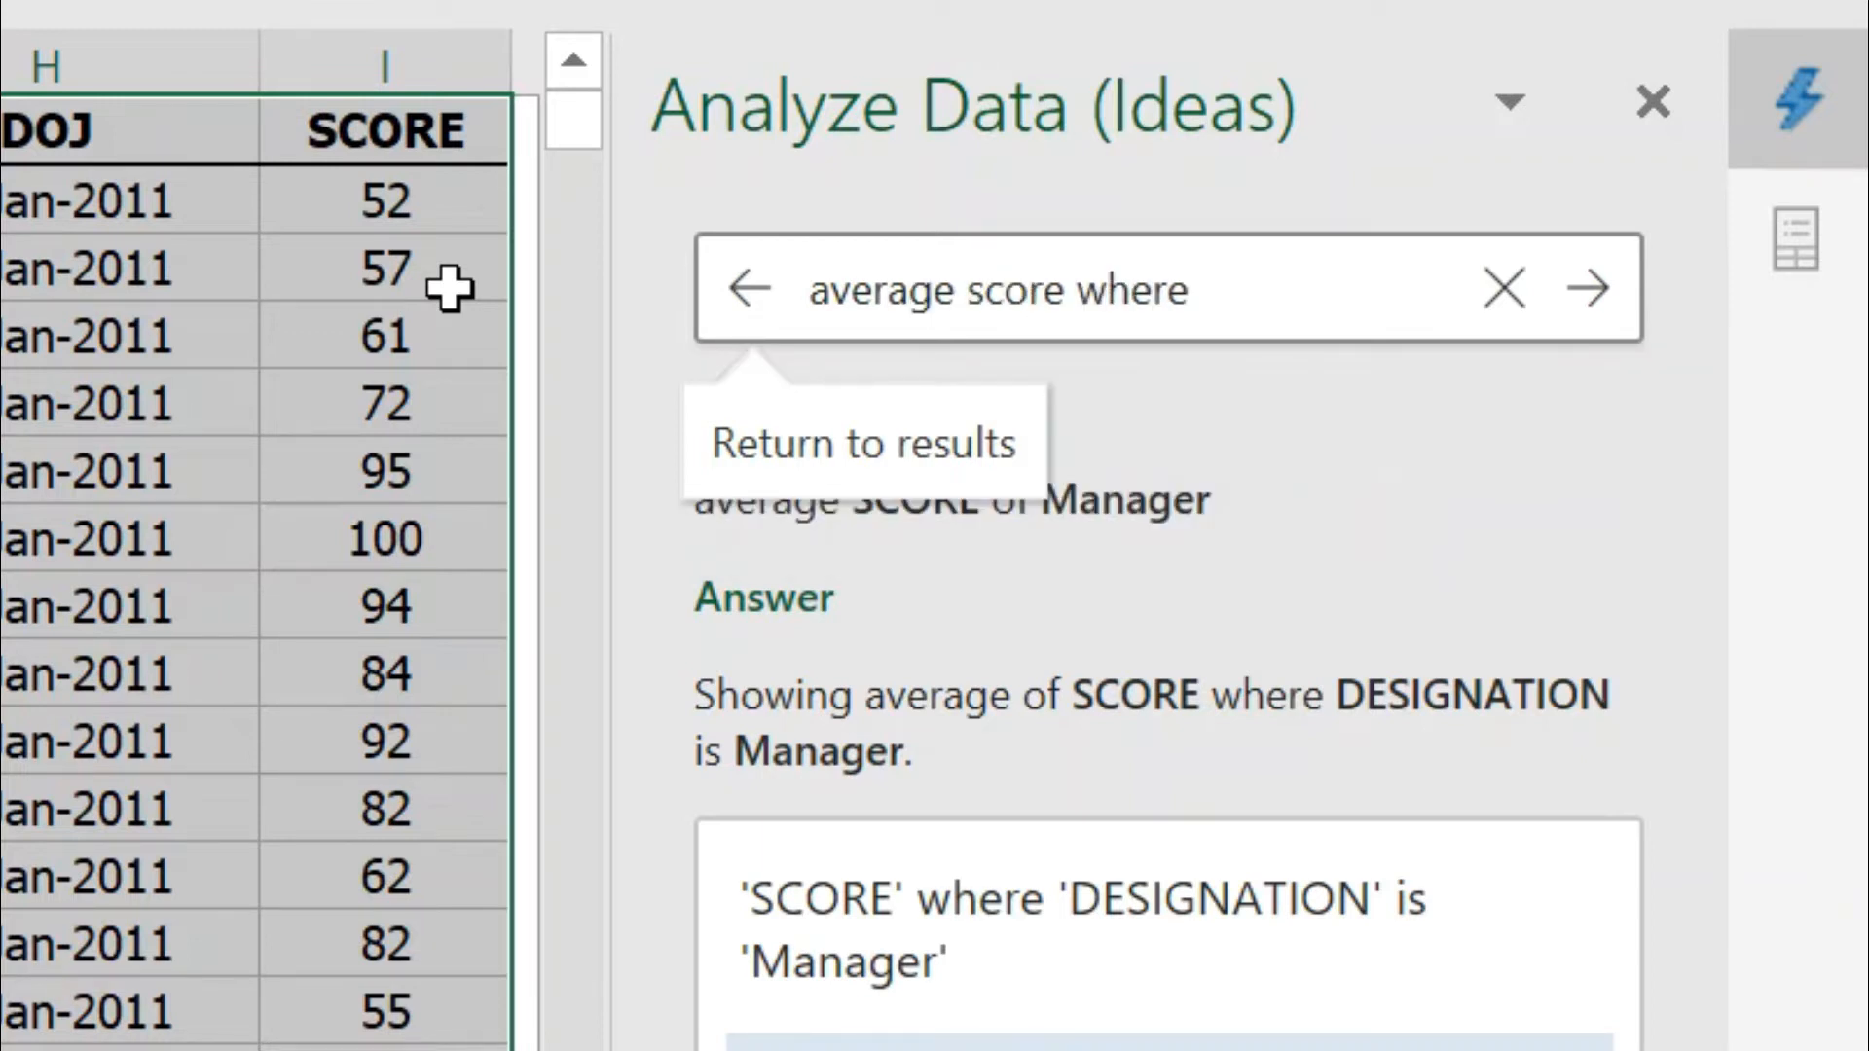
pyautogui.write(' region is ')
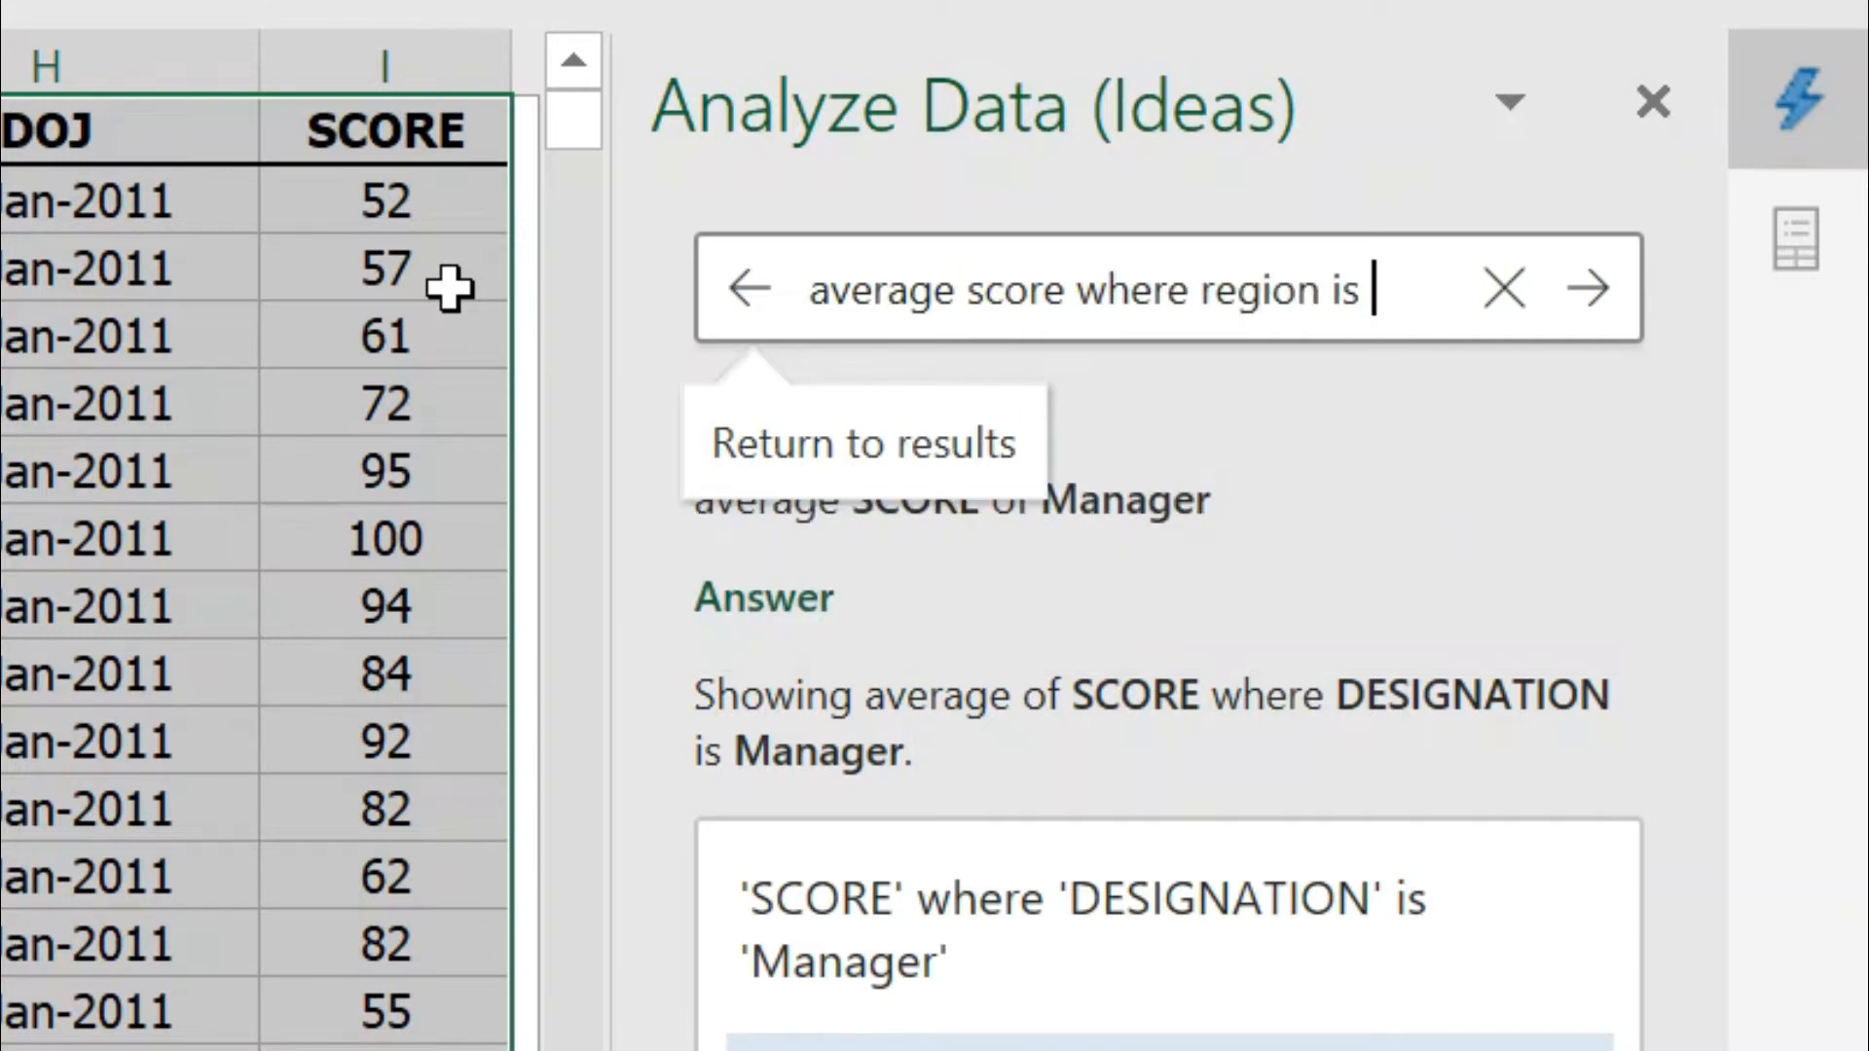
pyautogui.write('De')
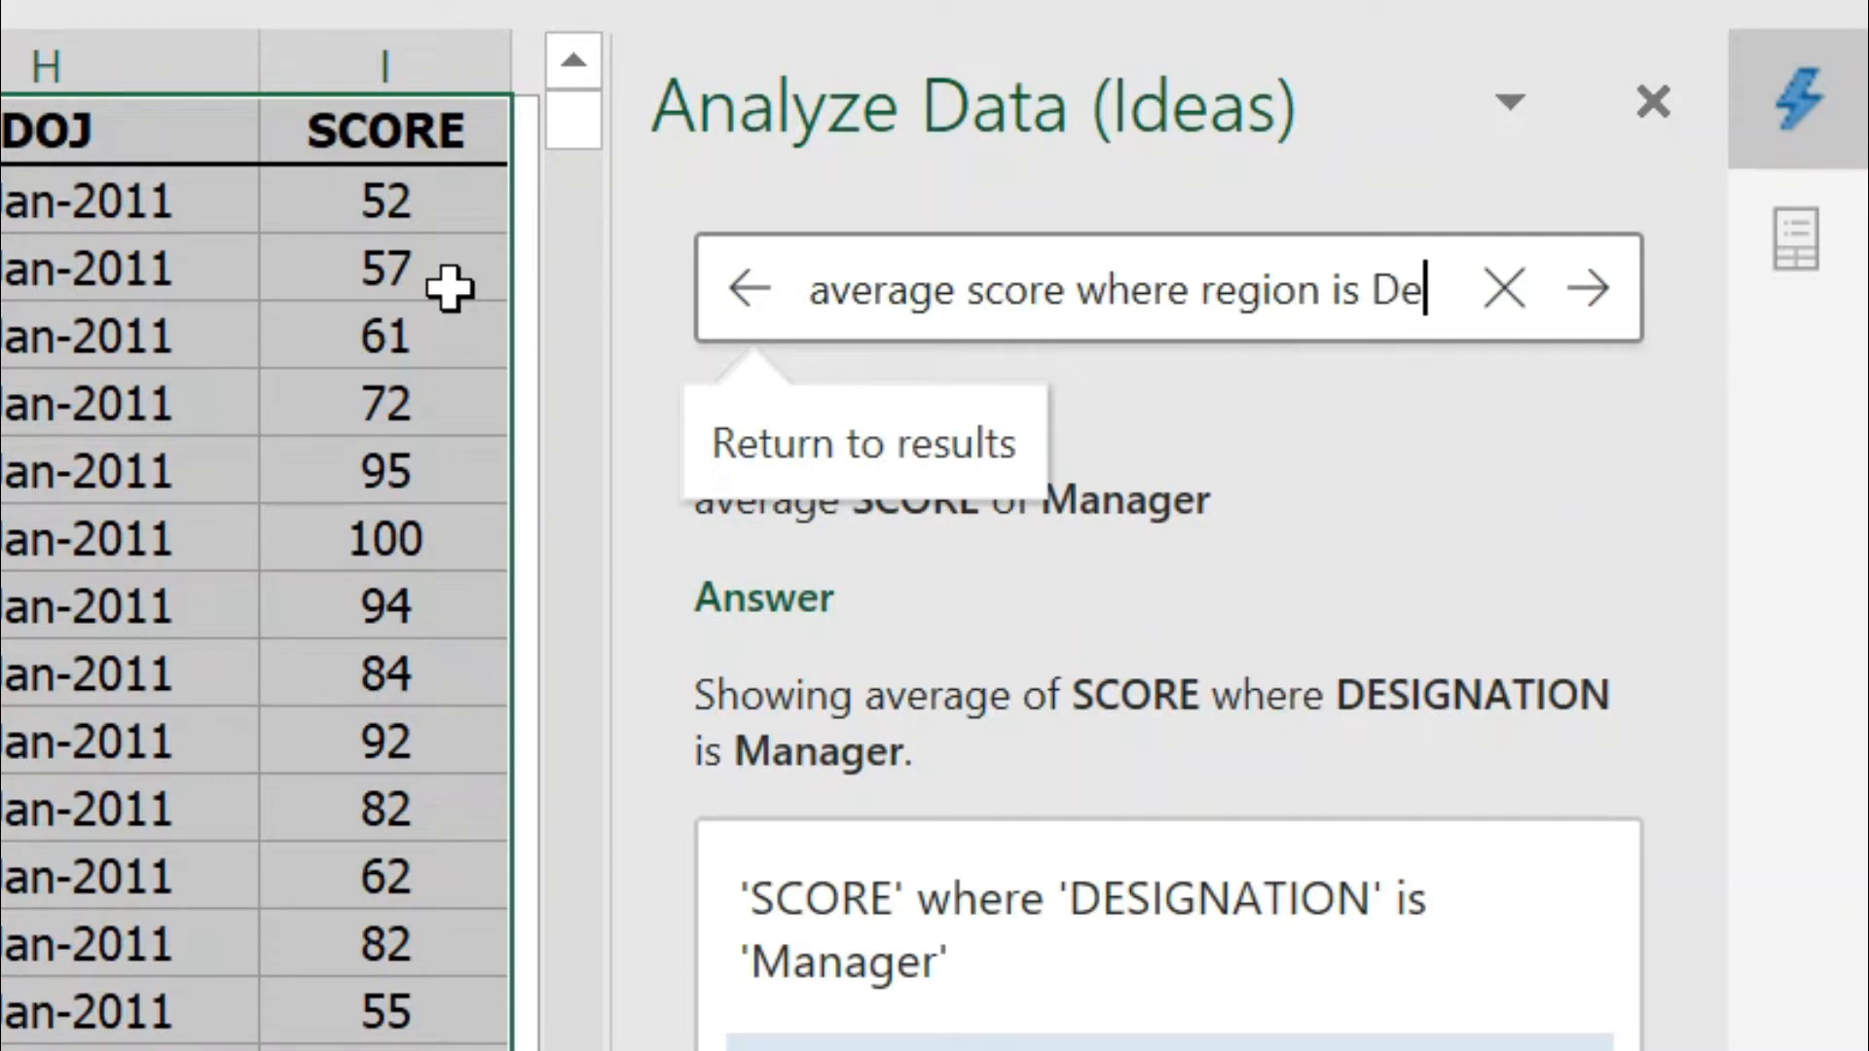
pyautogui.write('lhi')
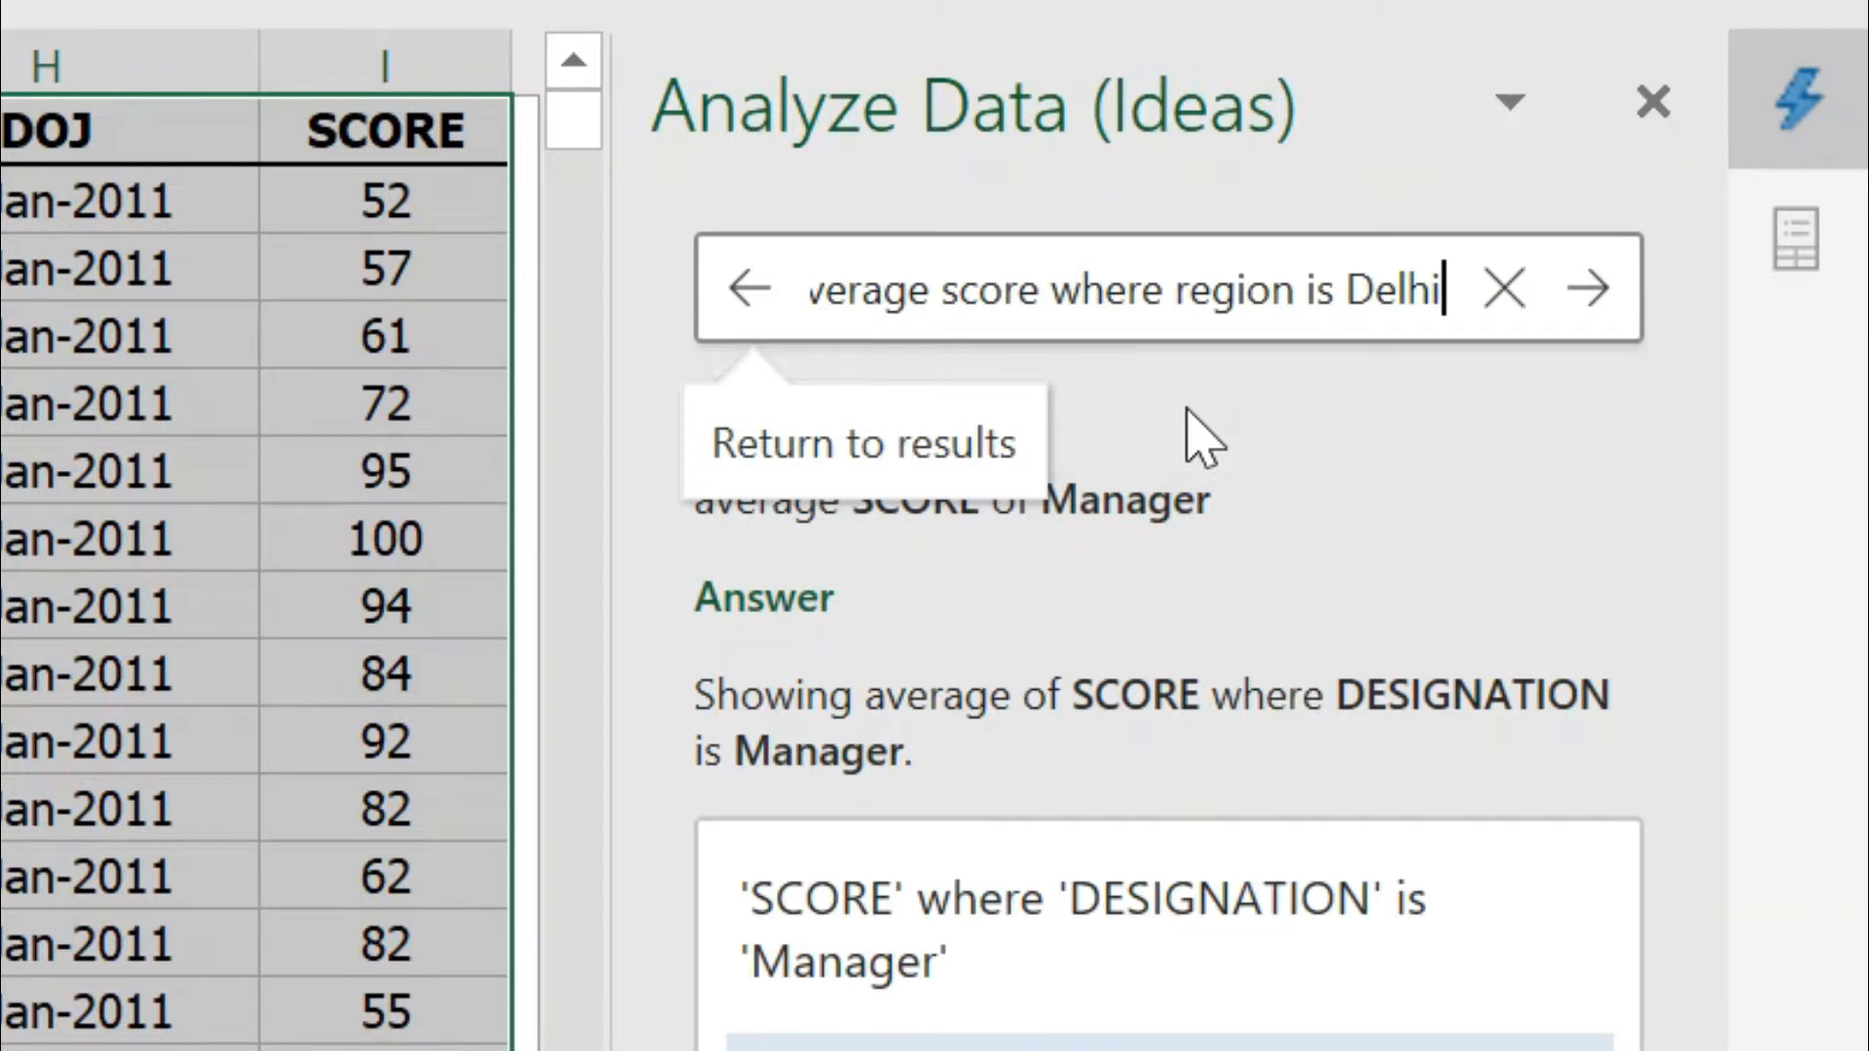
pyautogui.write(' and geneder')
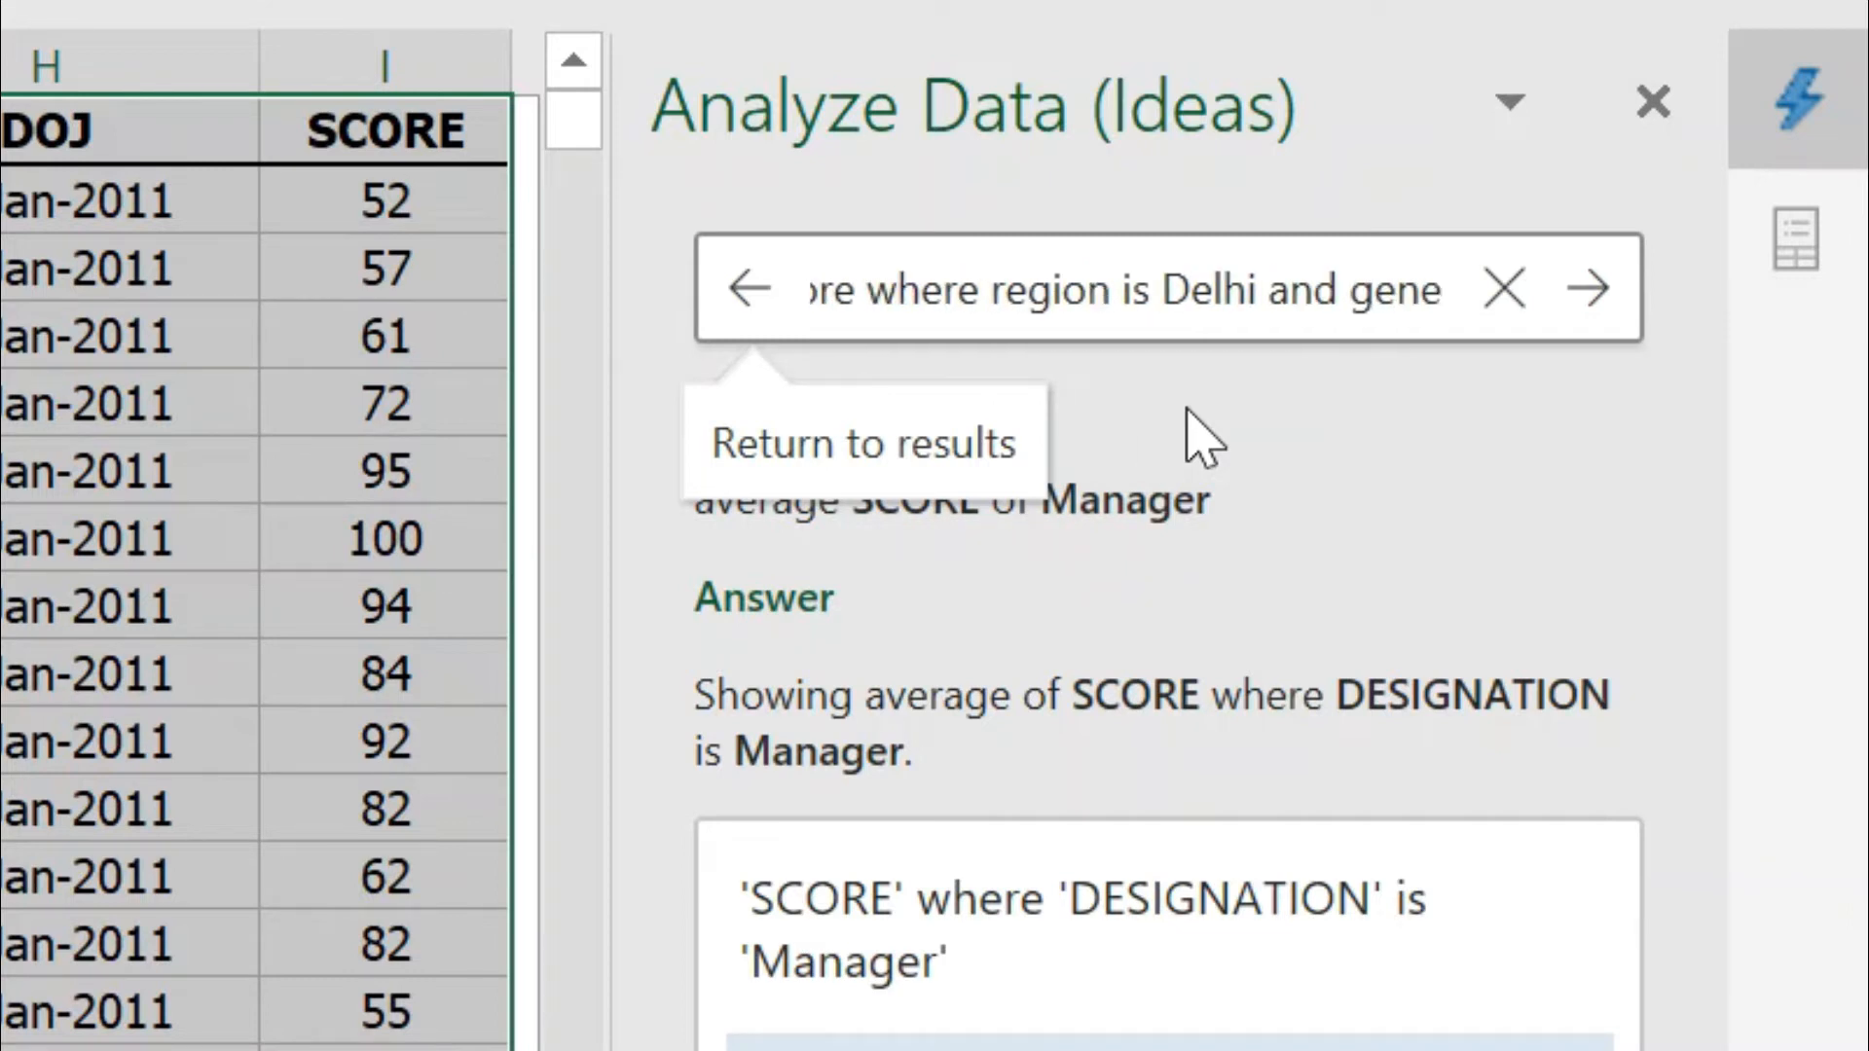
pyautogui.press('BackSpace')
pyautogui.press('BackSpace')
pyautogui.press('BackSpace')
pyautogui.write('der is ')
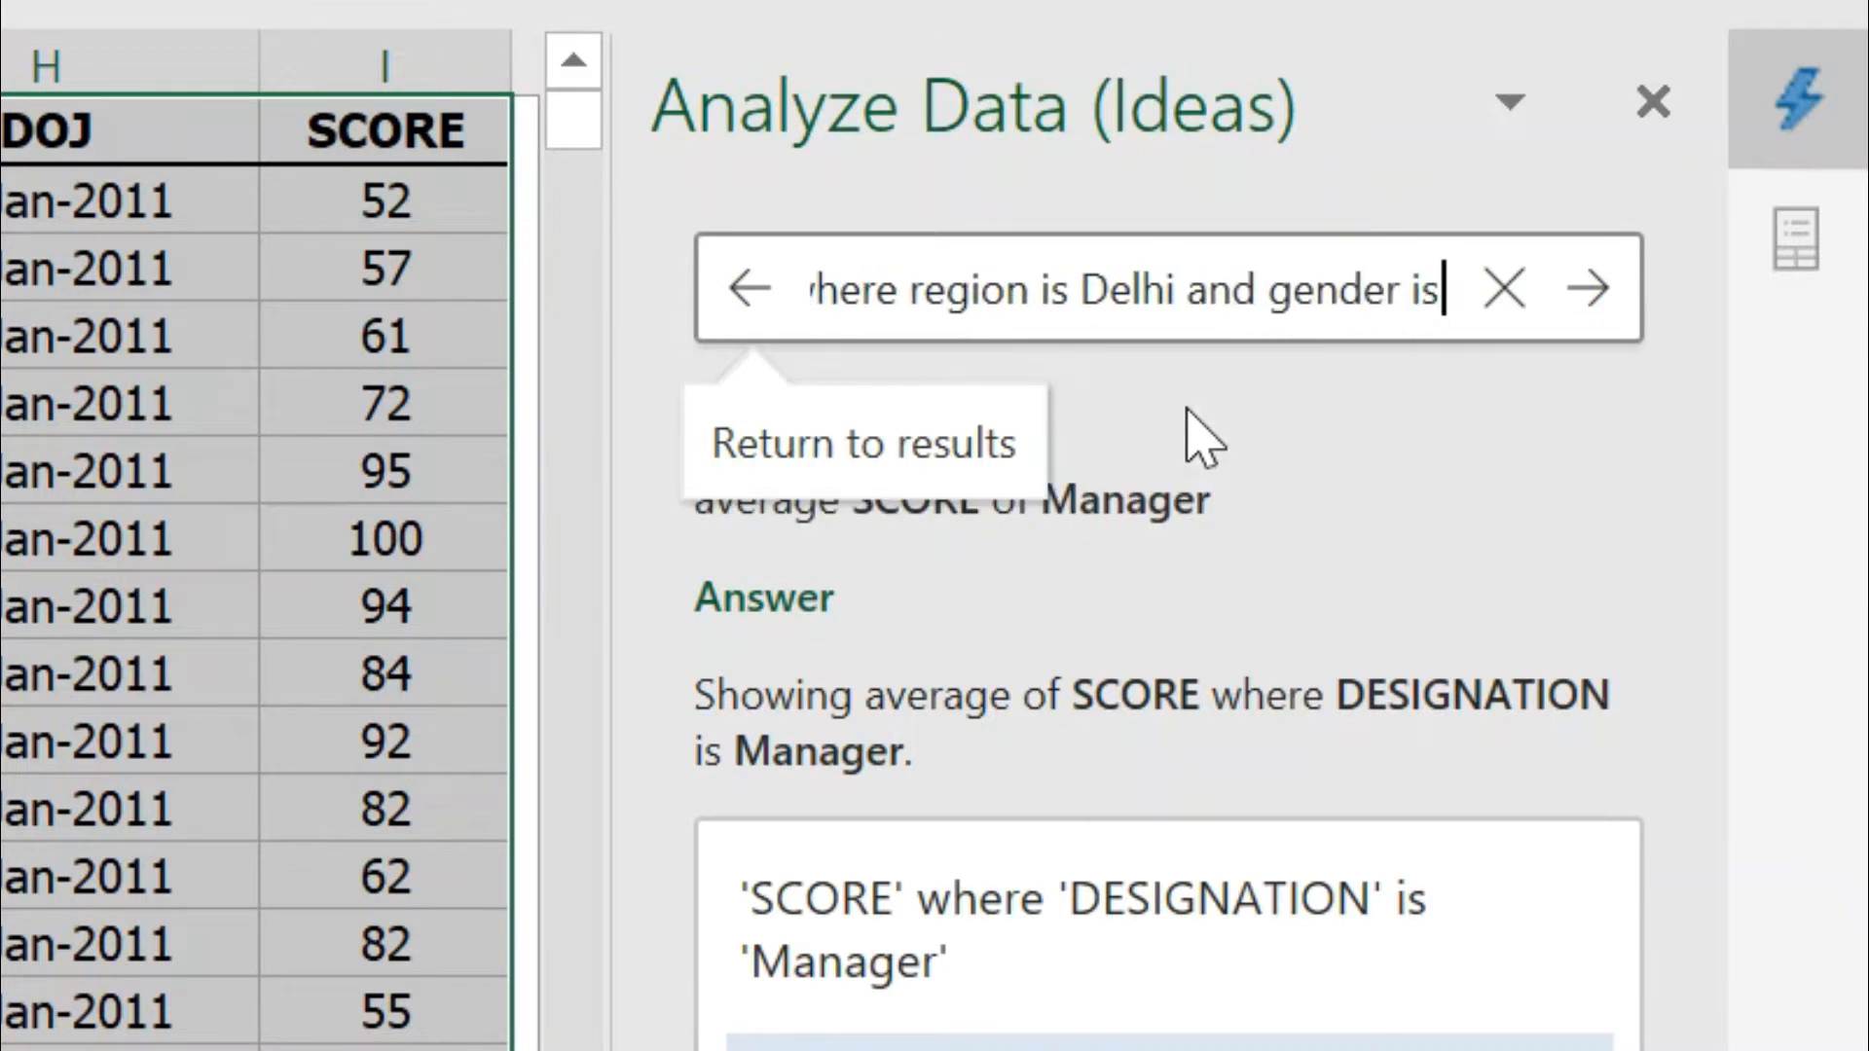
pyautogui.write('male')
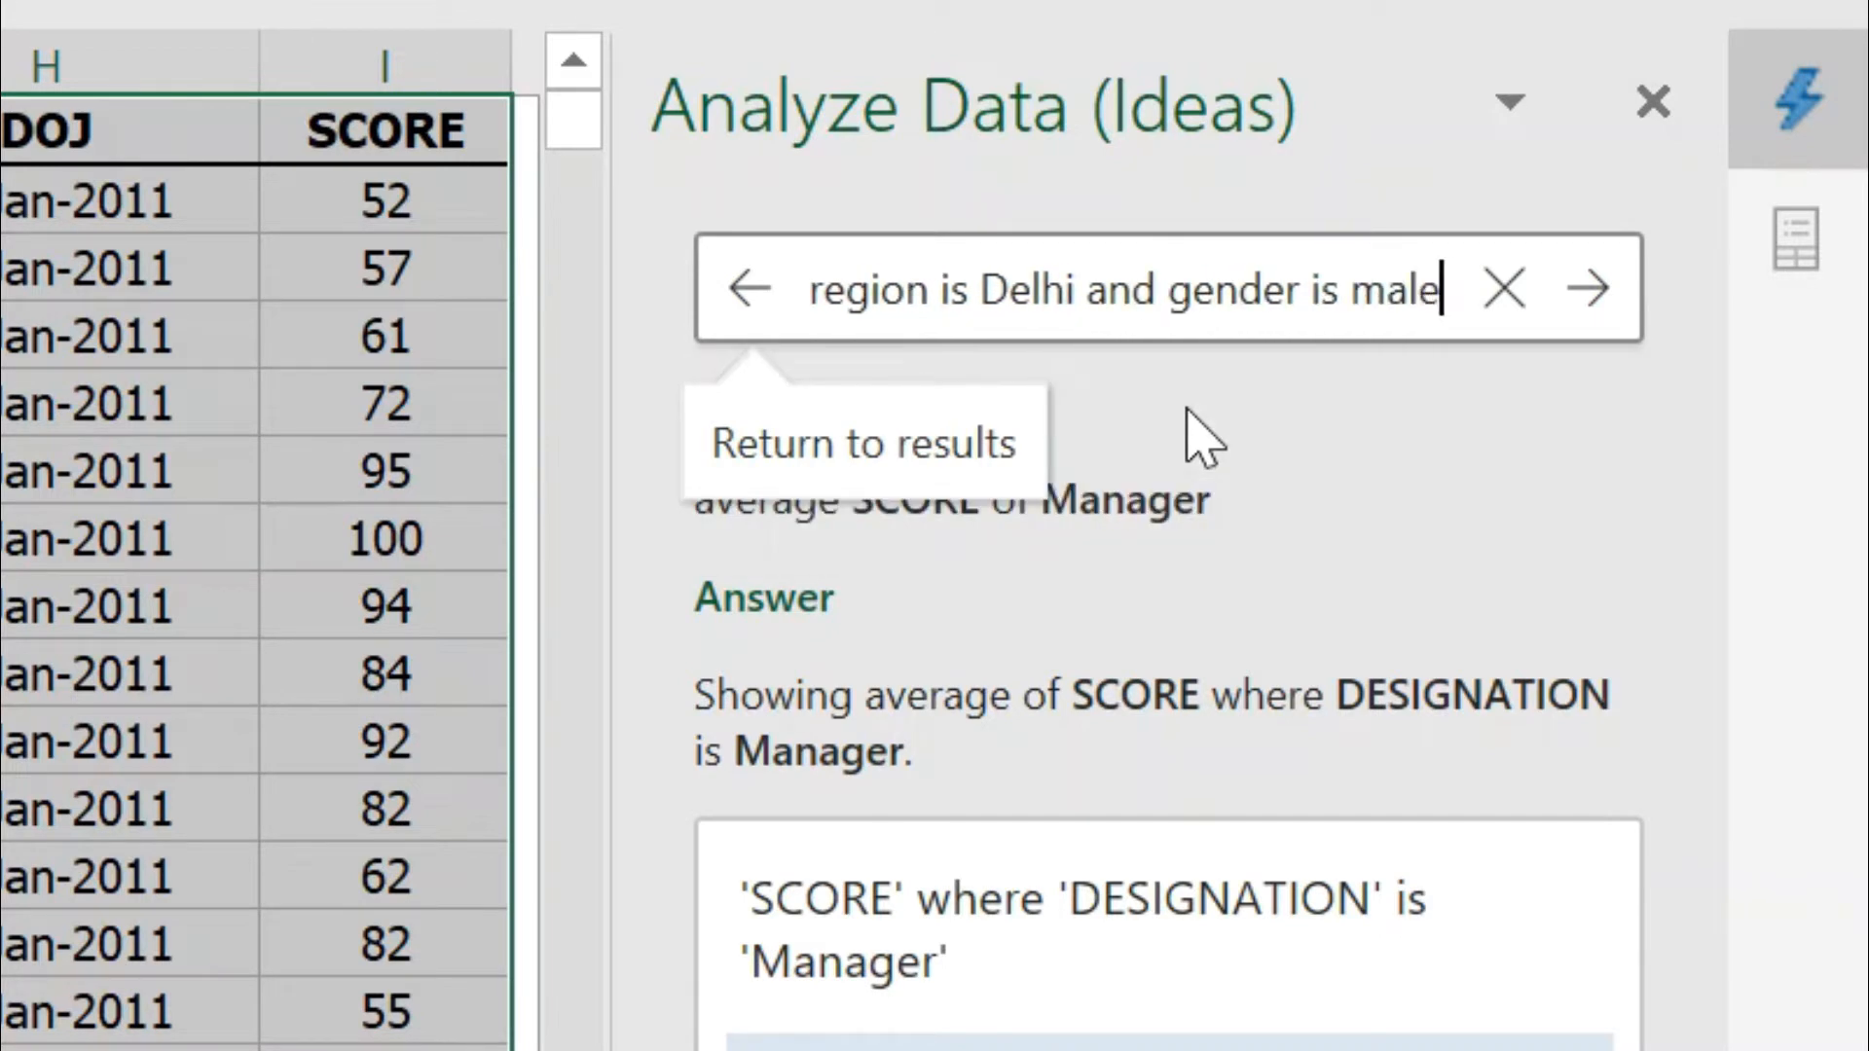
pyautogui.press('Return')
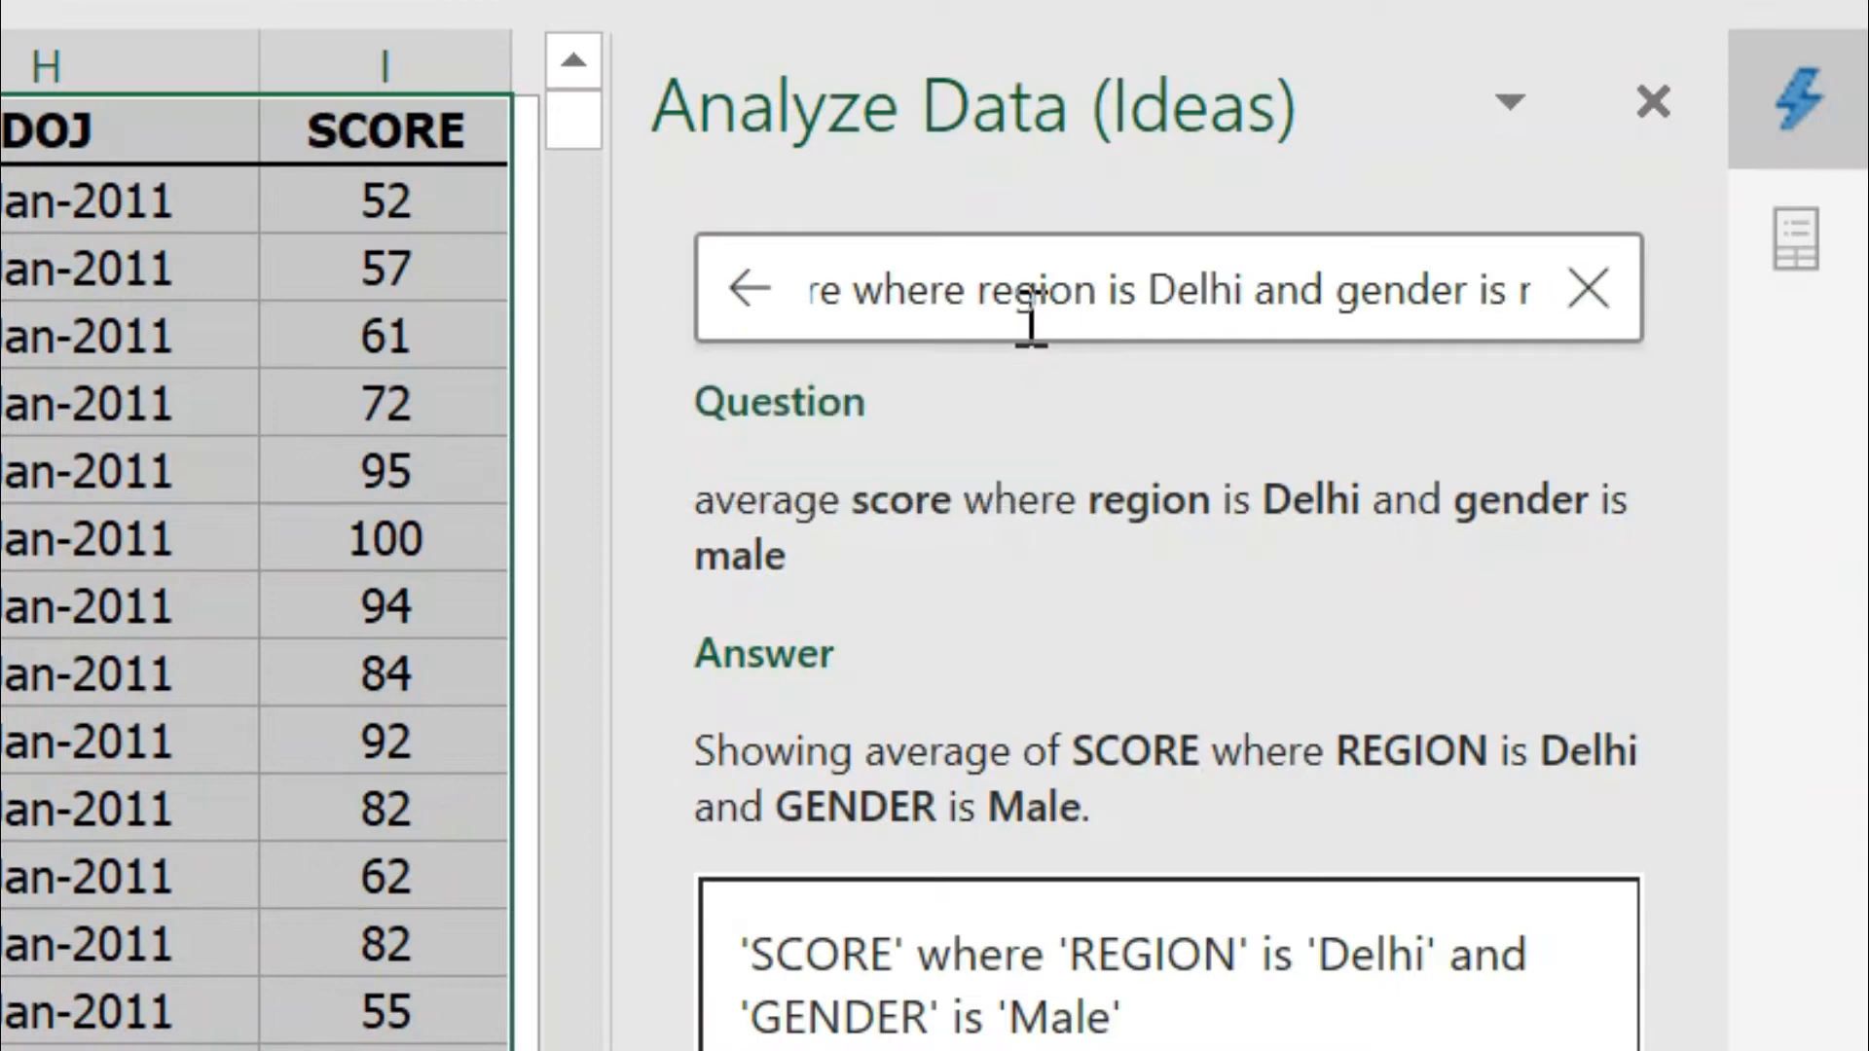
# Add "list of name" at the start of the Delhi male average score question and submit it again.
pyautogui.moveTo(1134, 290); pyautogui.dragTo(694, 326)
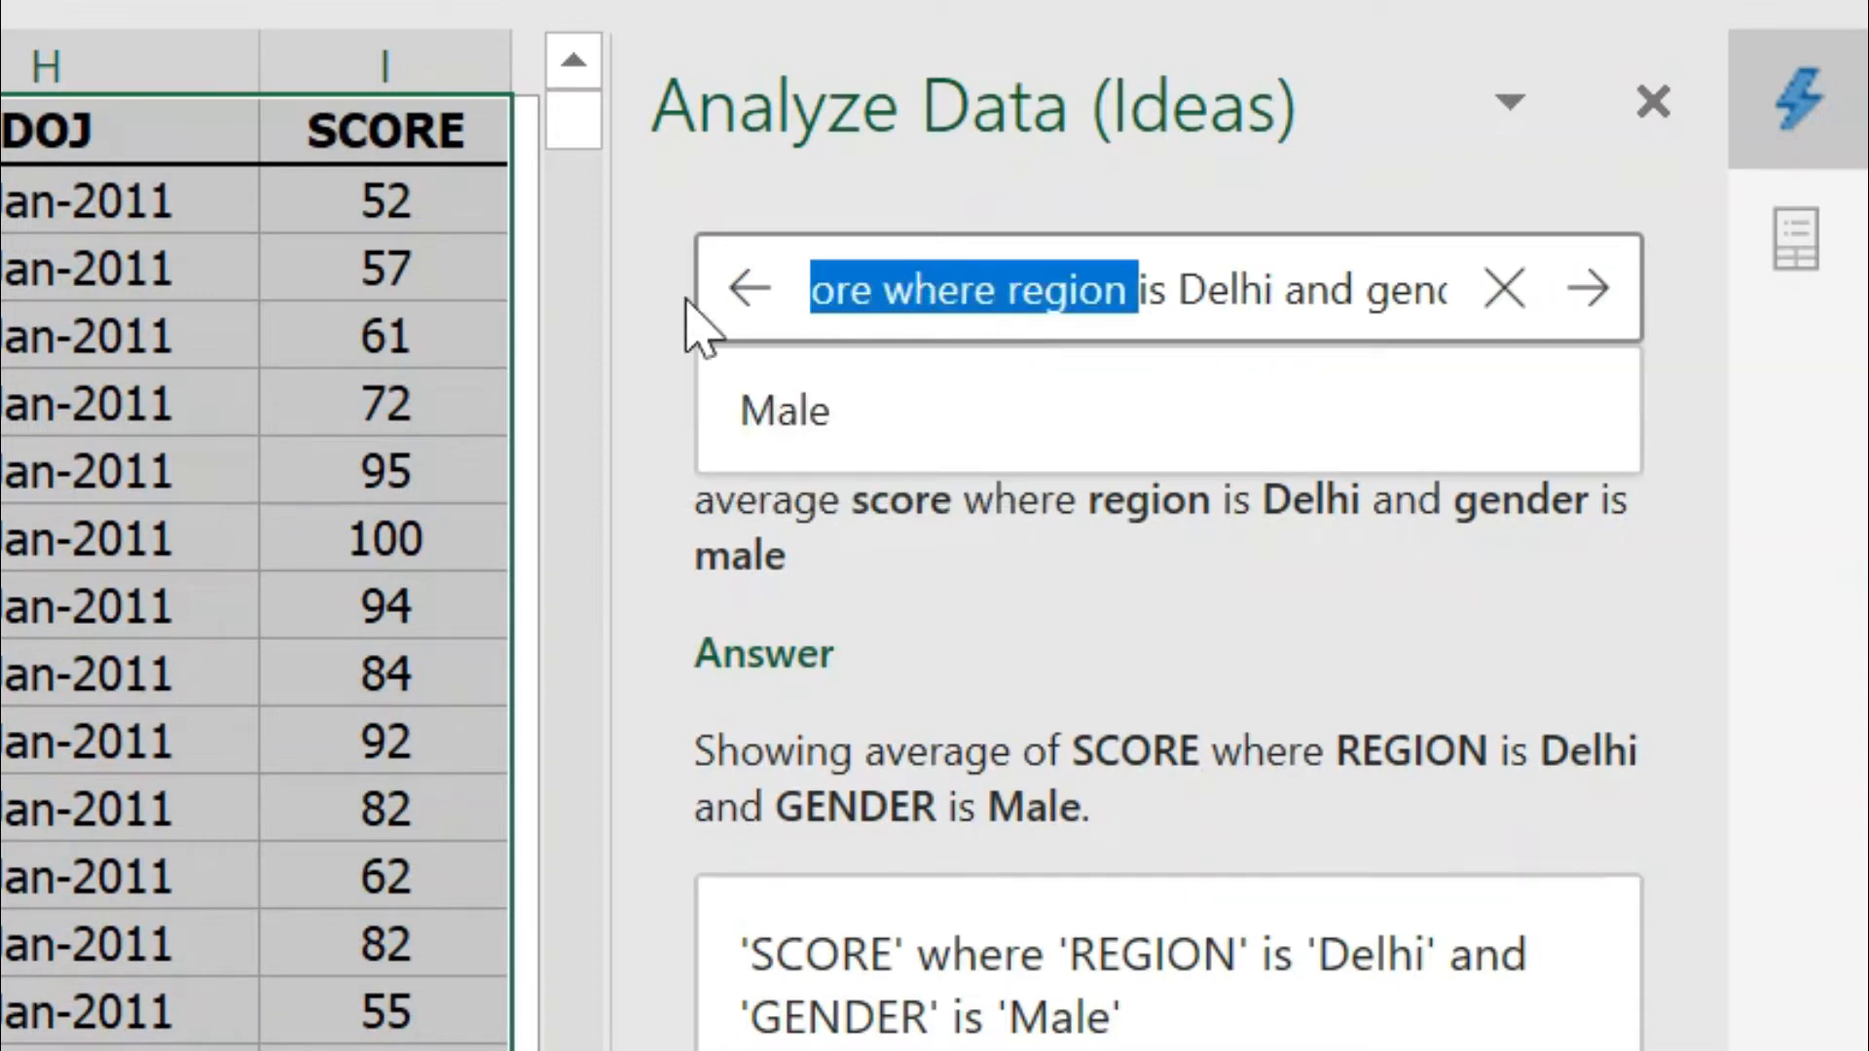
pyautogui.click(797, 321)
pyautogui.write('list of name average score where r')
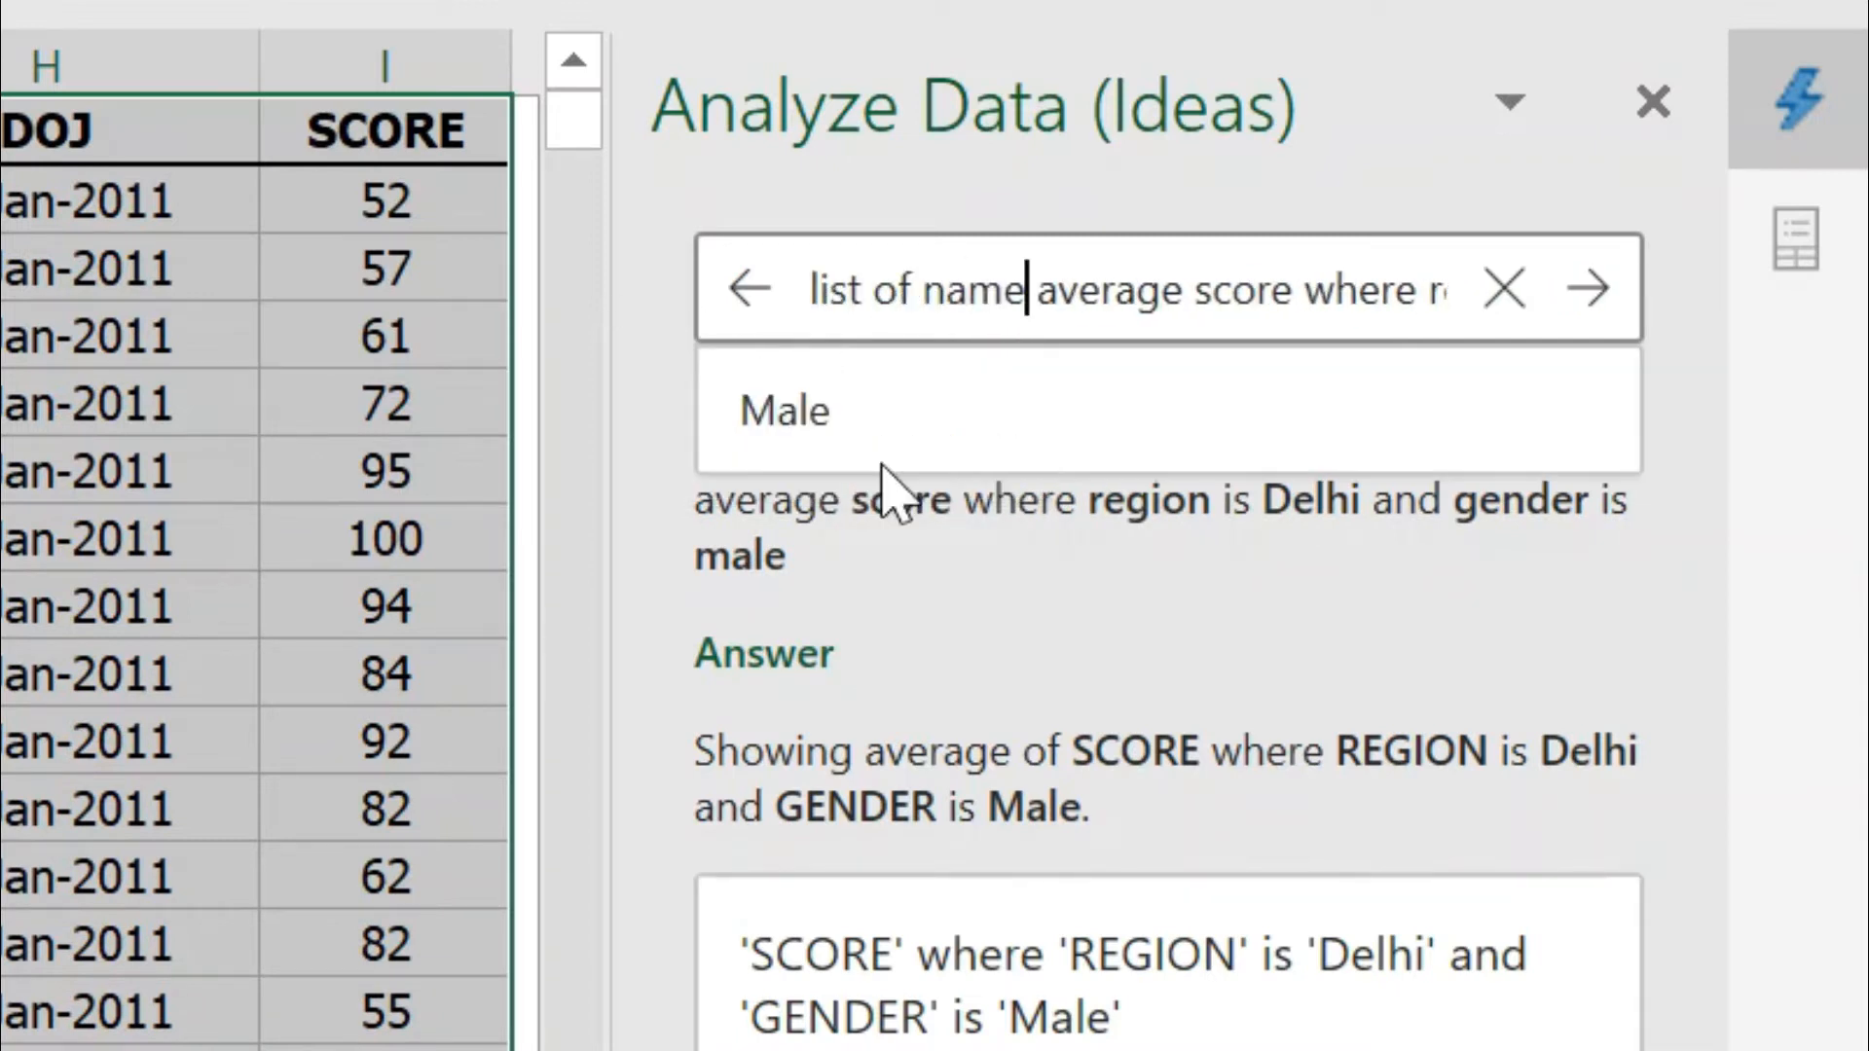
pyautogui.click(1591, 292)
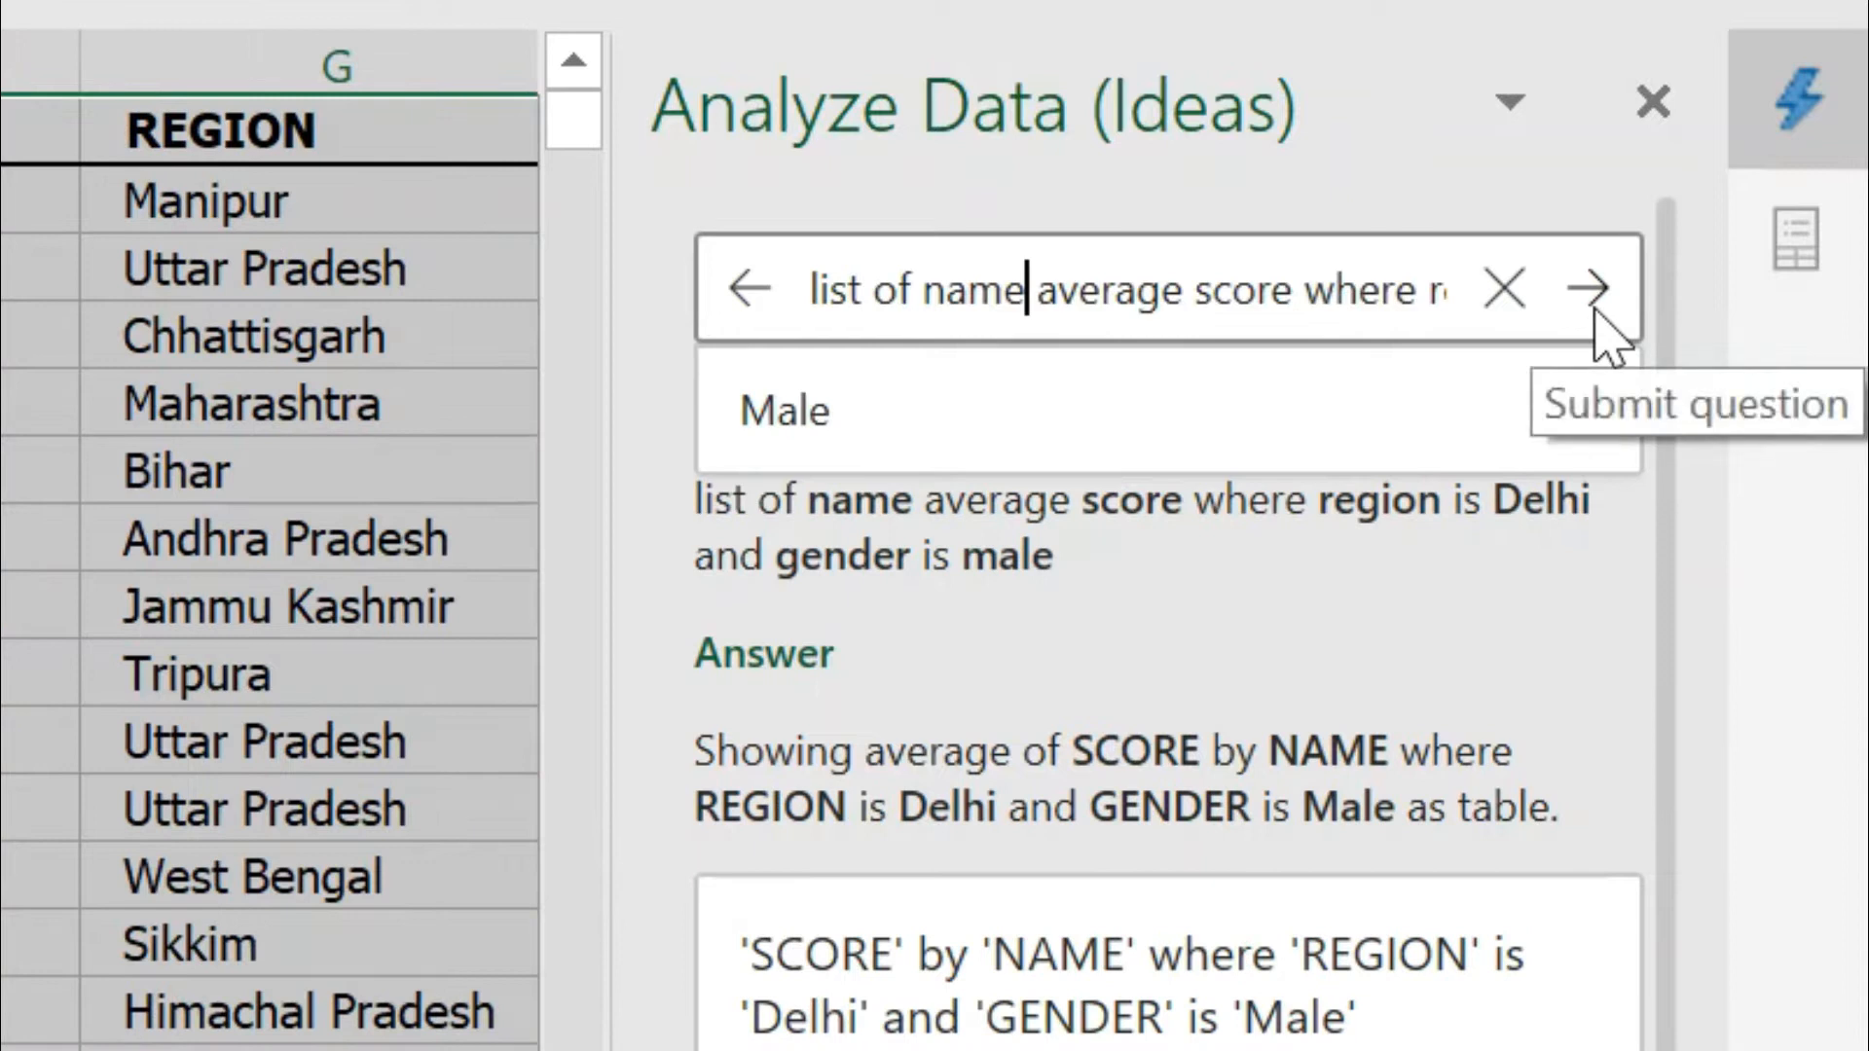
pyautogui.click(1594, 310)
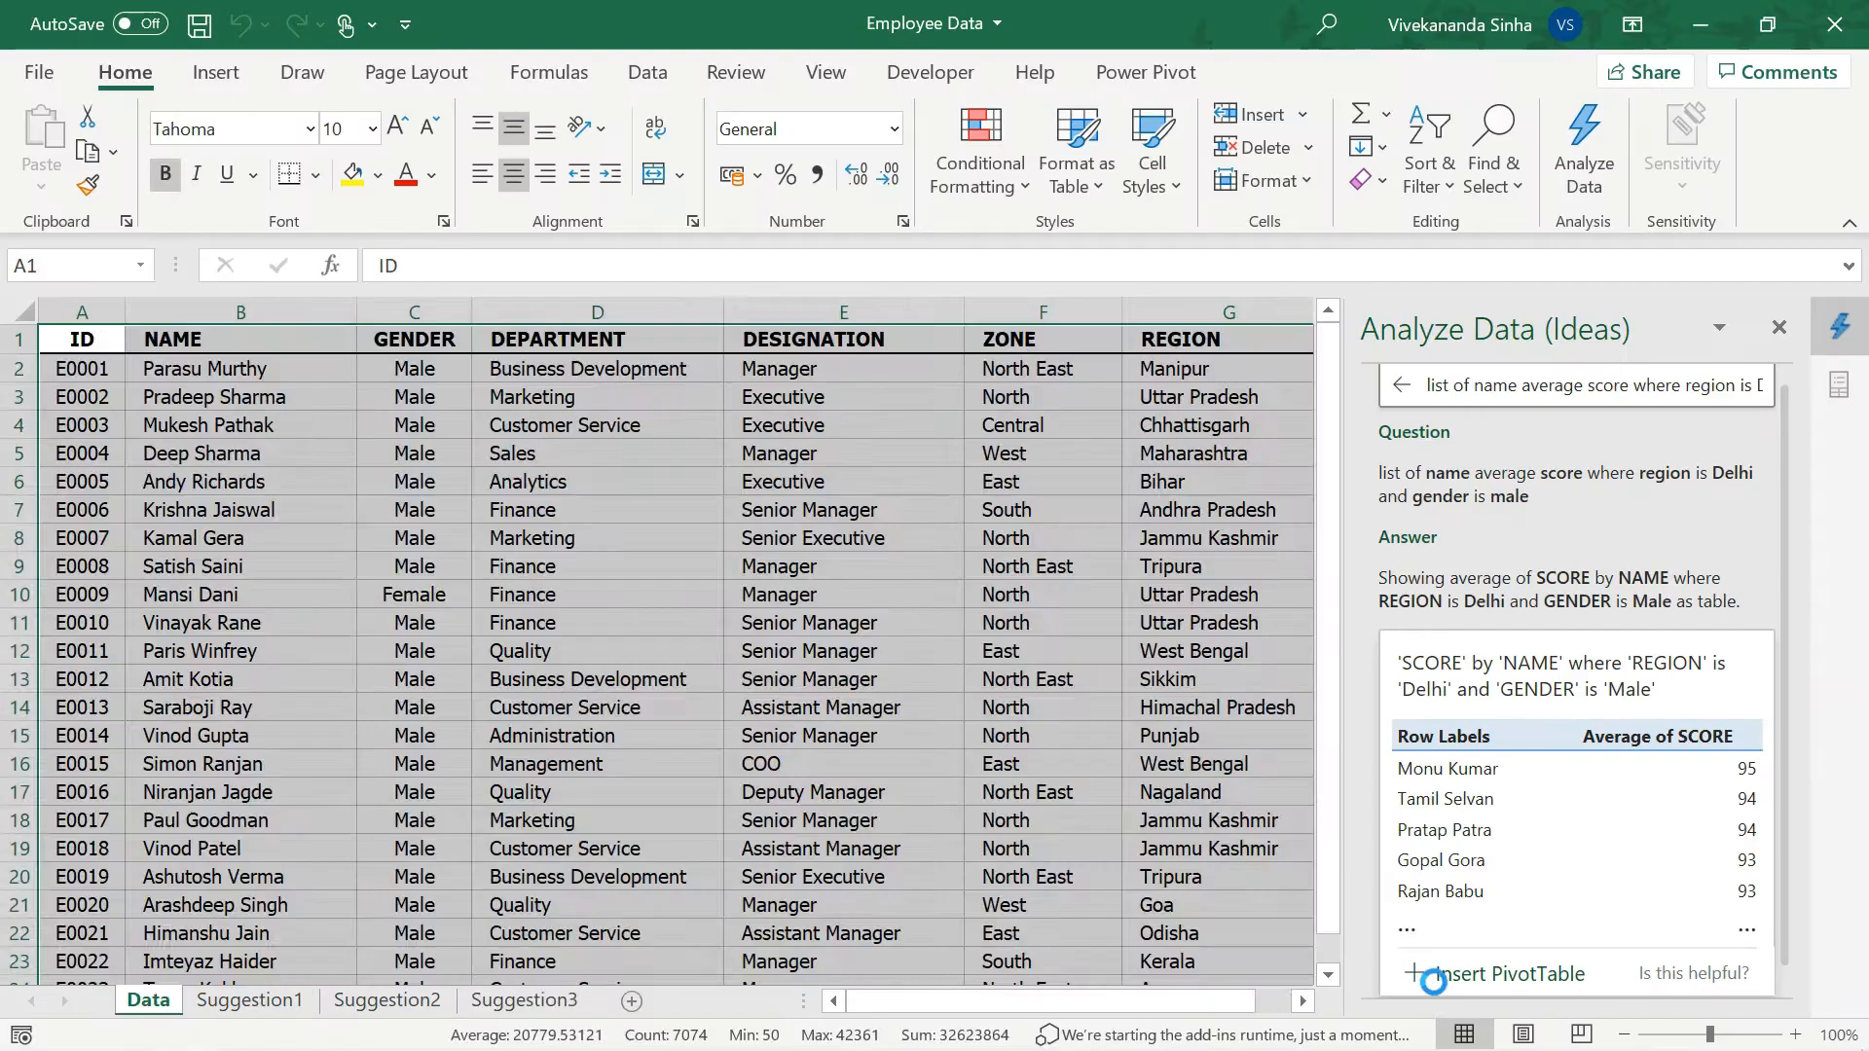
# Insert the answer of SCORE by NAME for Delhi males as a PivotTable and inspect its REGION and GENDER filters.
pyautogui.click(827, 891)
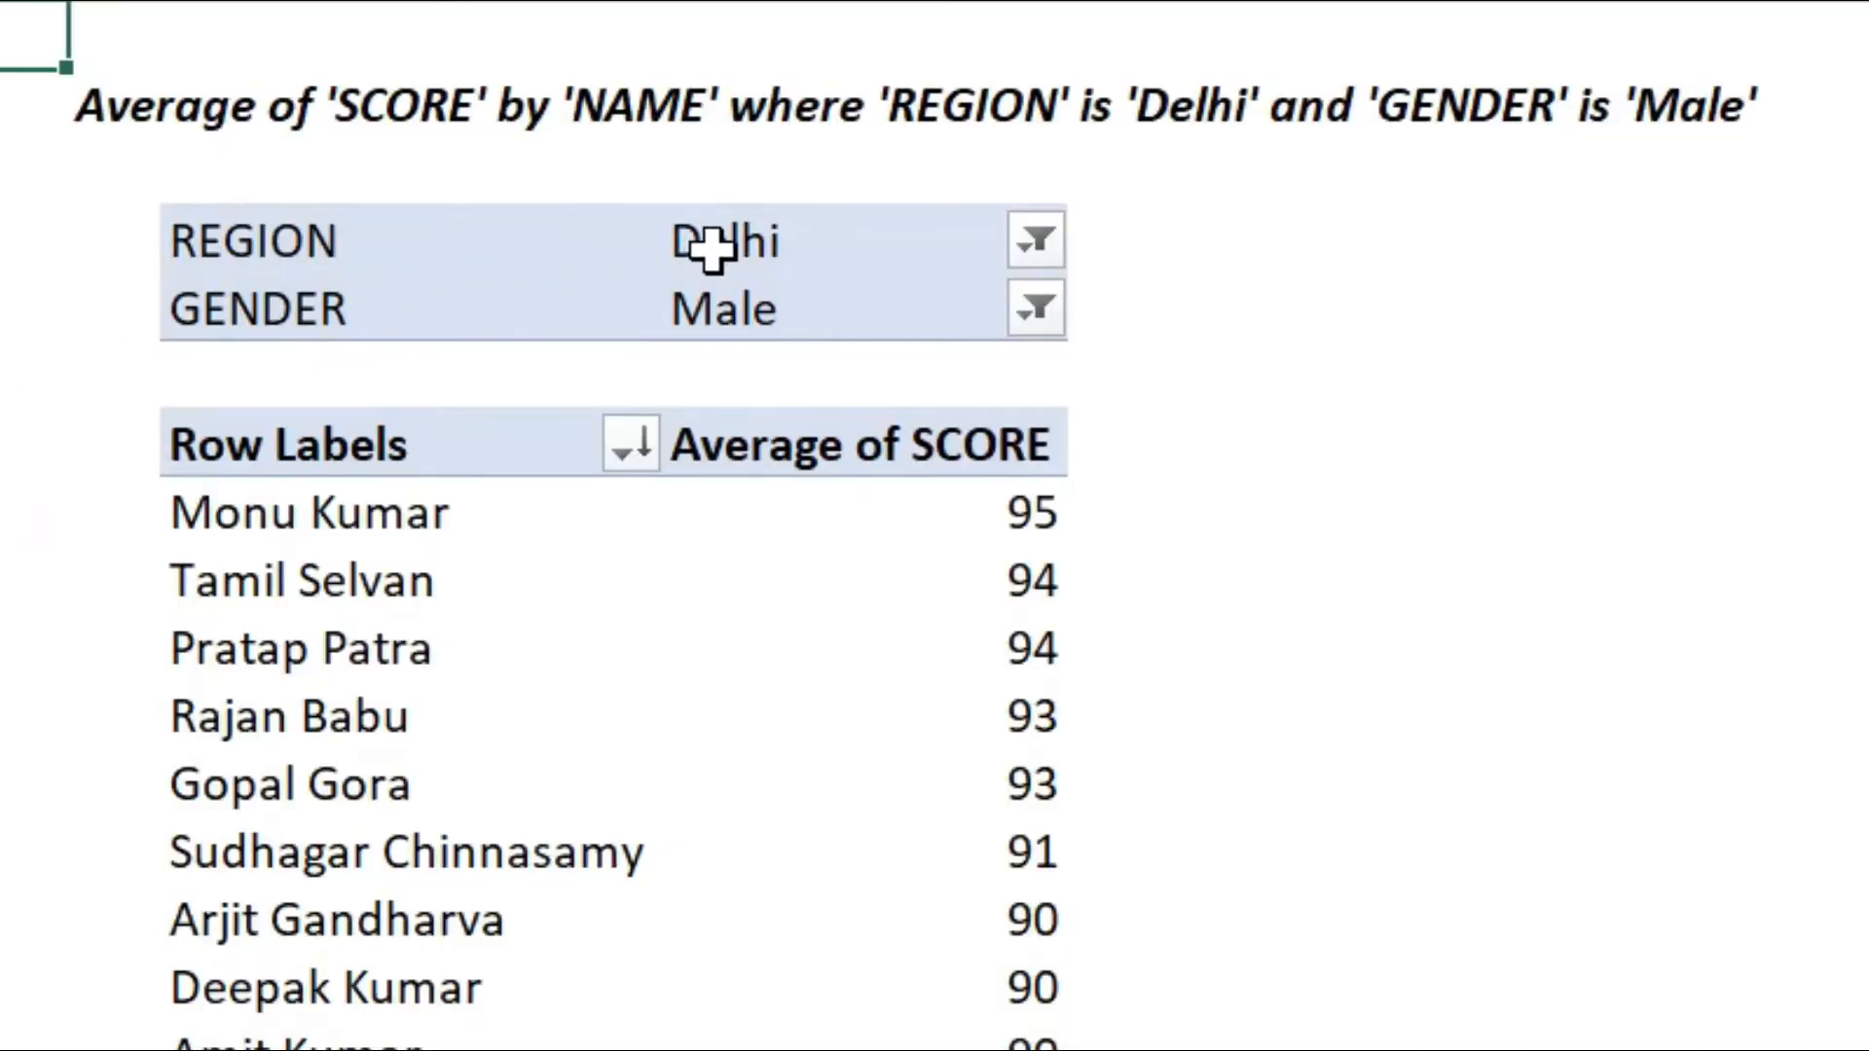
pyautogui.click(711, 248)
pyautogui.click(738, 301)
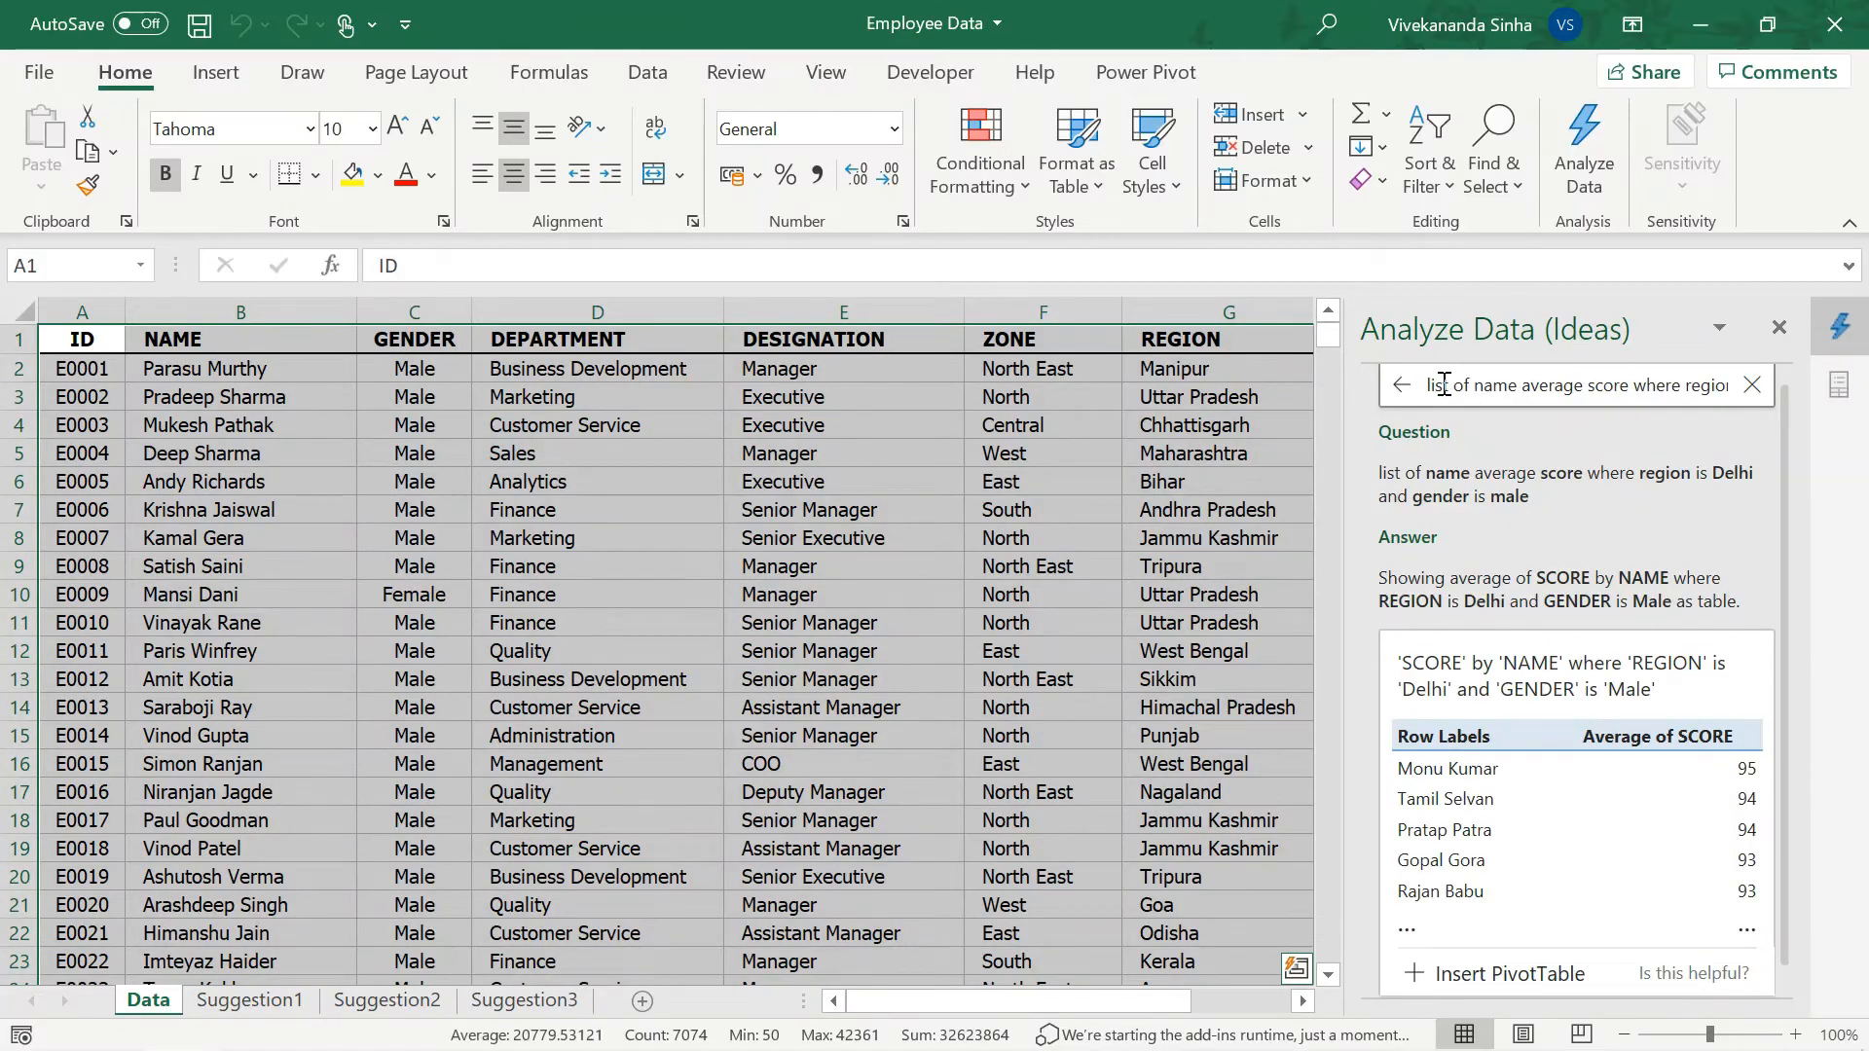
# Ask Analyze Data for "top 5 name by average SCORE" and insert the answer as a PivotTable.
pyautogui.click(1444, 385)
pyautogui.write('top 5')
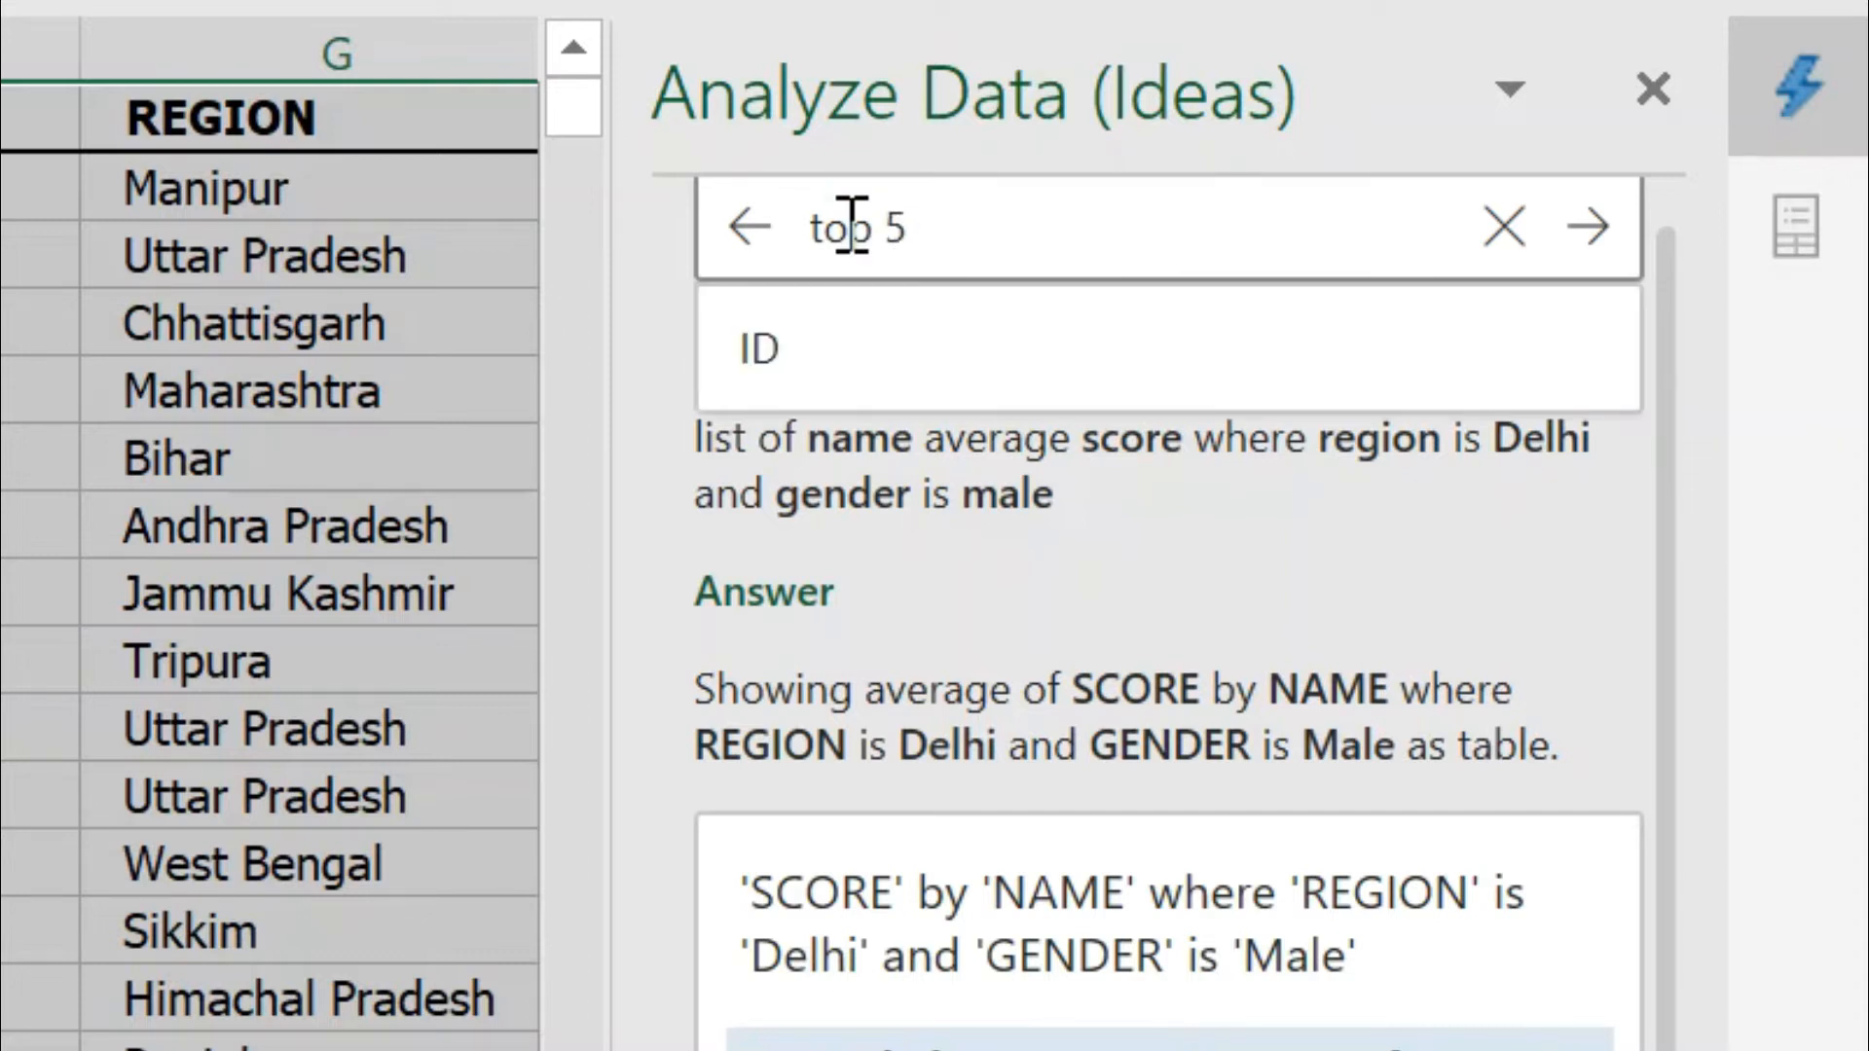
pyautogui.write(' name')
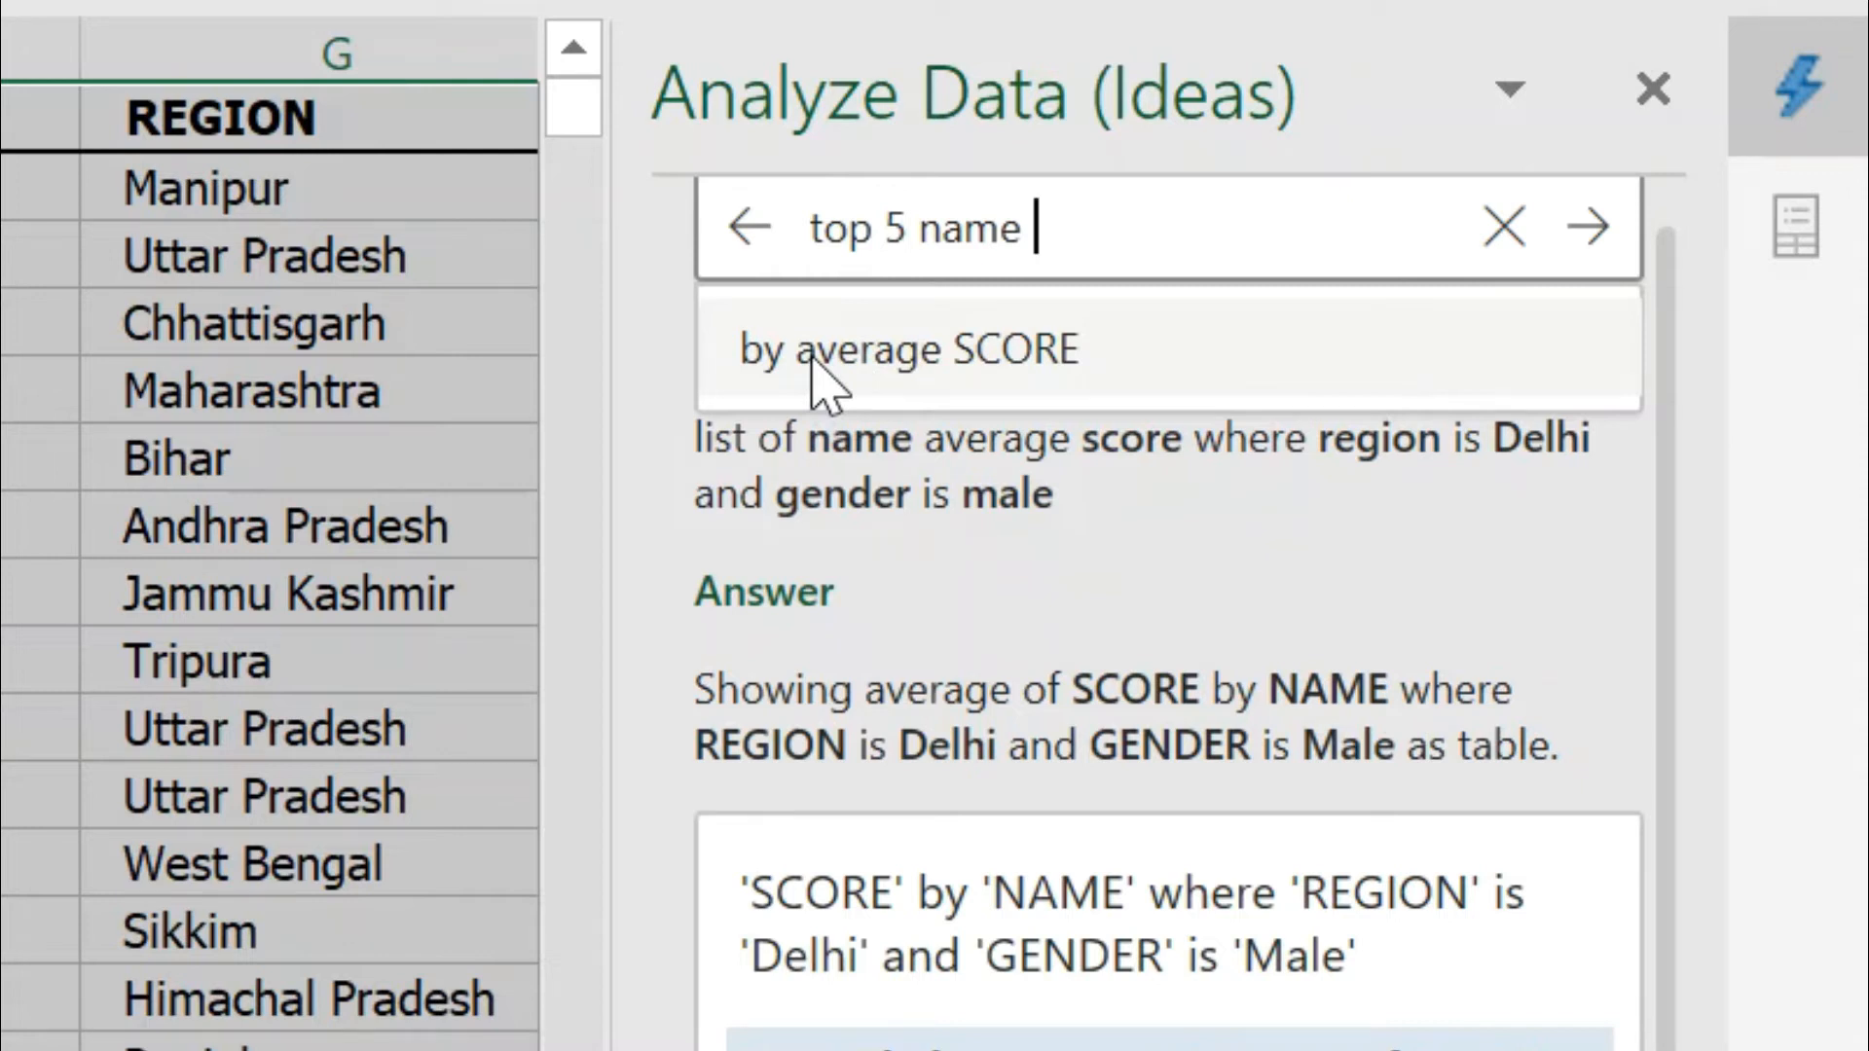
pyautogui.click(816, 382)
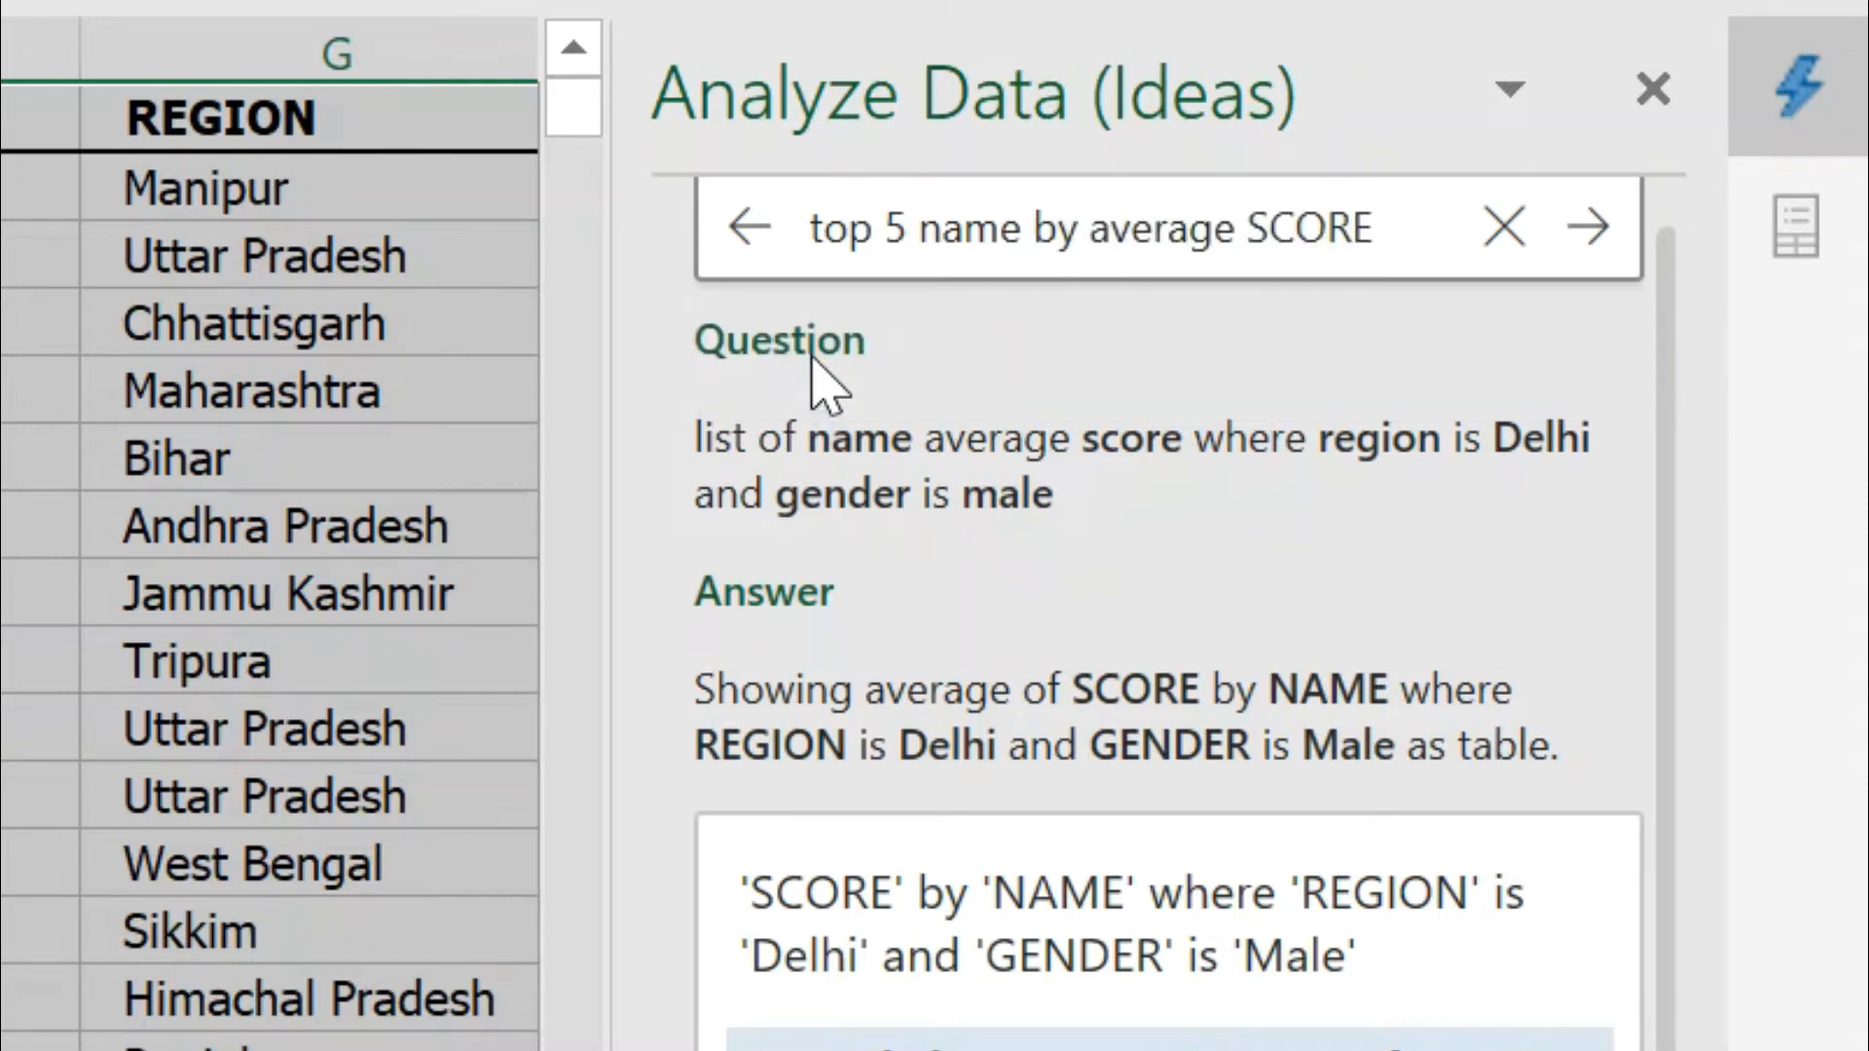
pyautogui.press('Return')
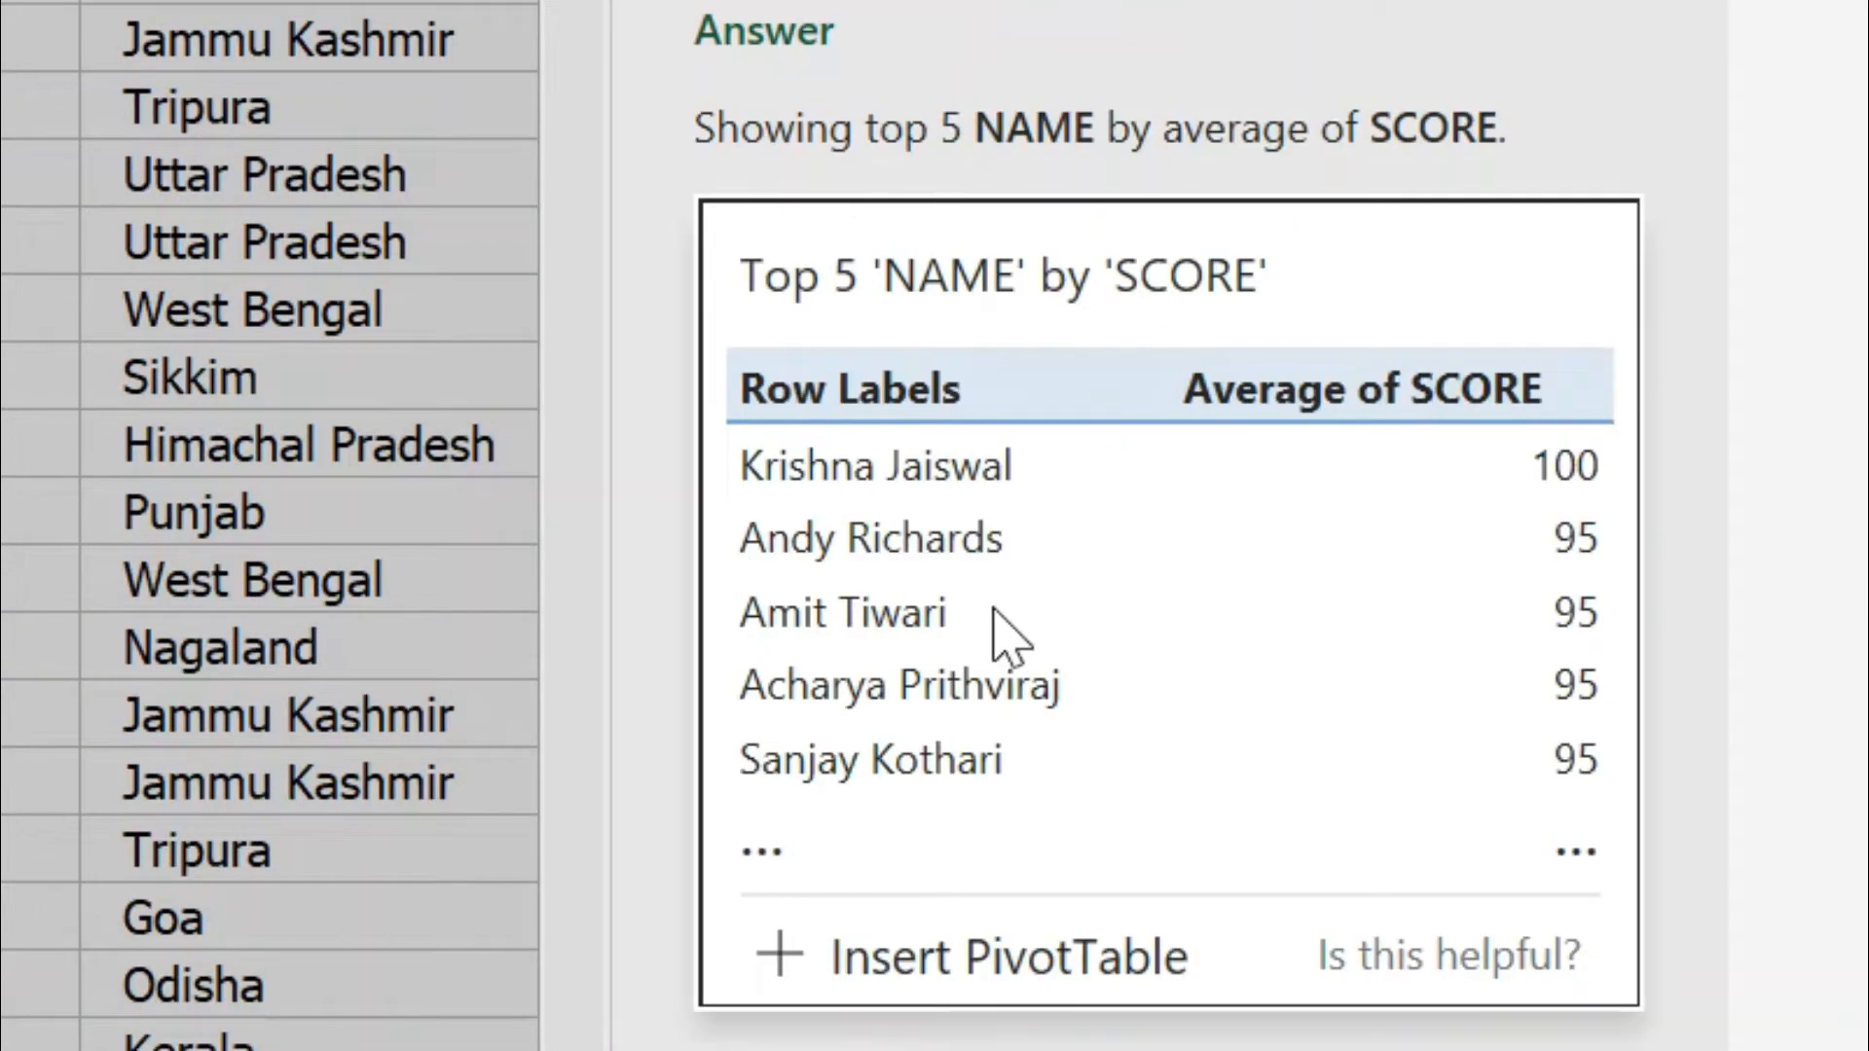
pyautogui.click(904, 954)
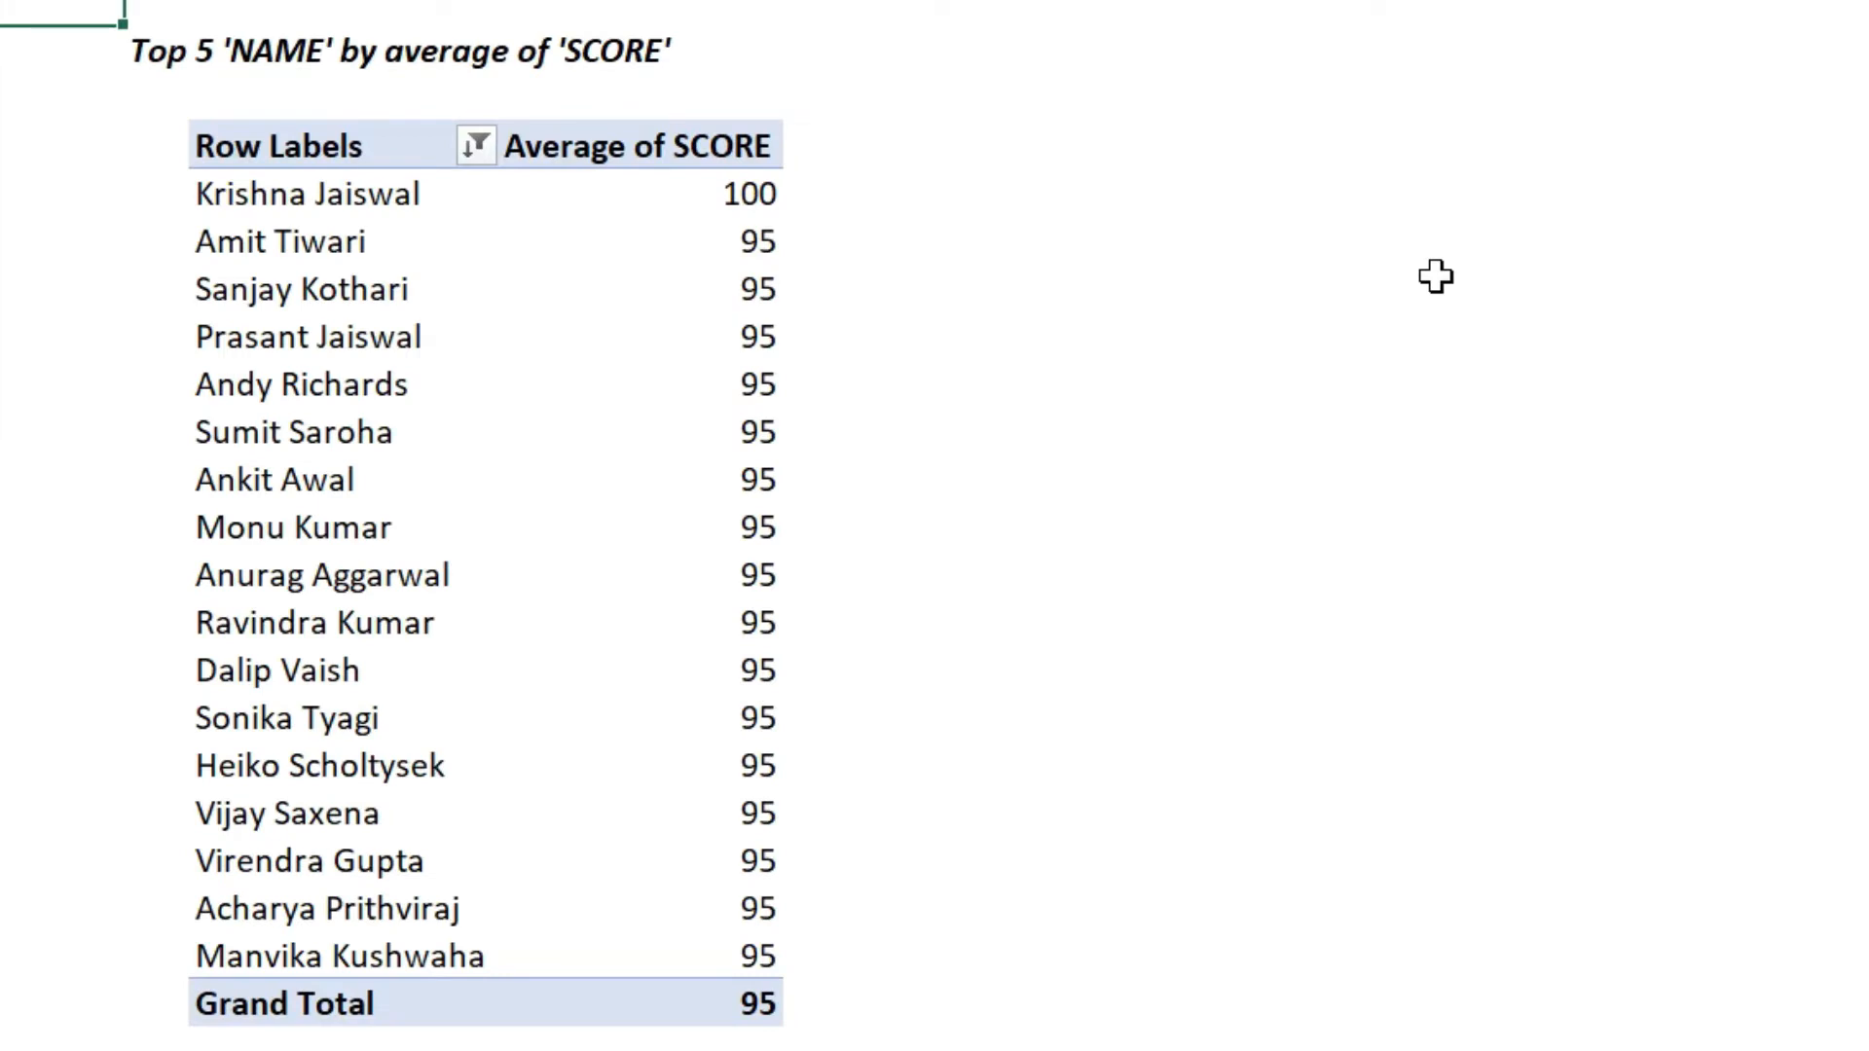
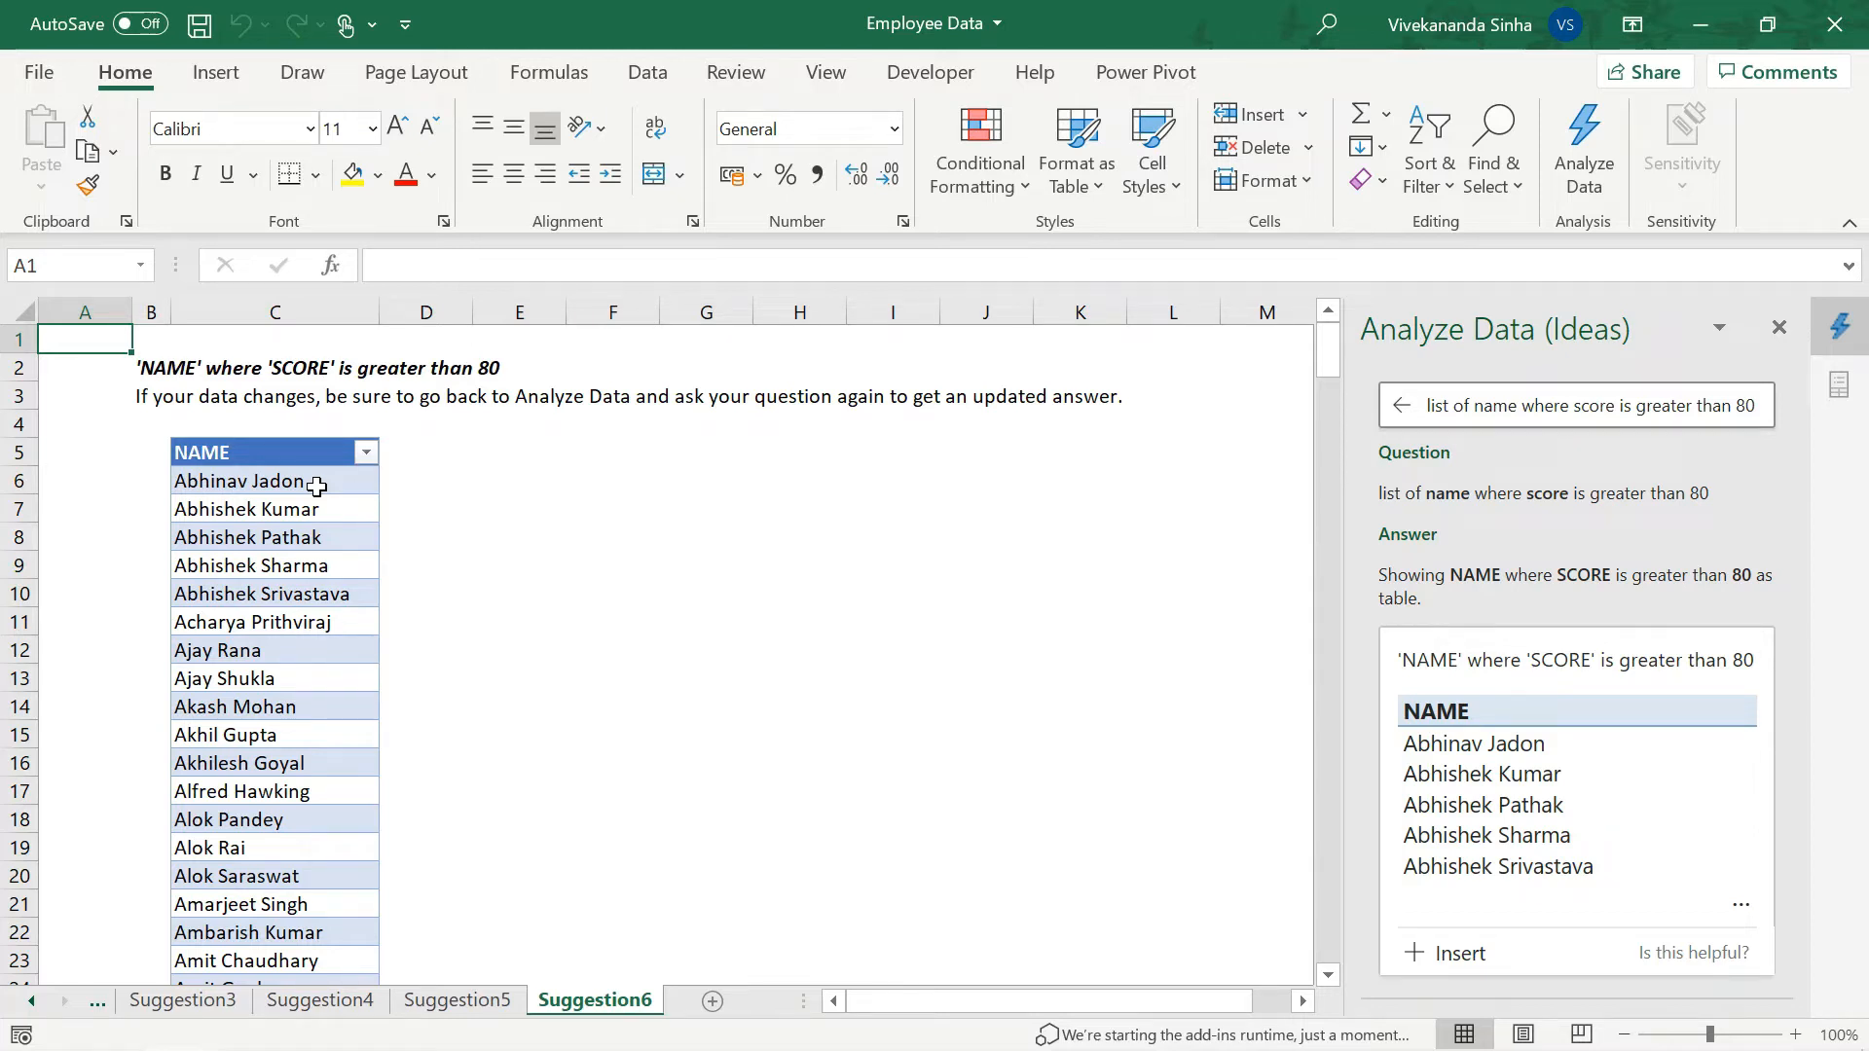
# Examine the inserted list of names where SCORE is greater than 80, and return to the Data sheet.
pyautogui.click(317, 487)
pyautogui.click(297, 510)
pyautogui.click(294, 600)
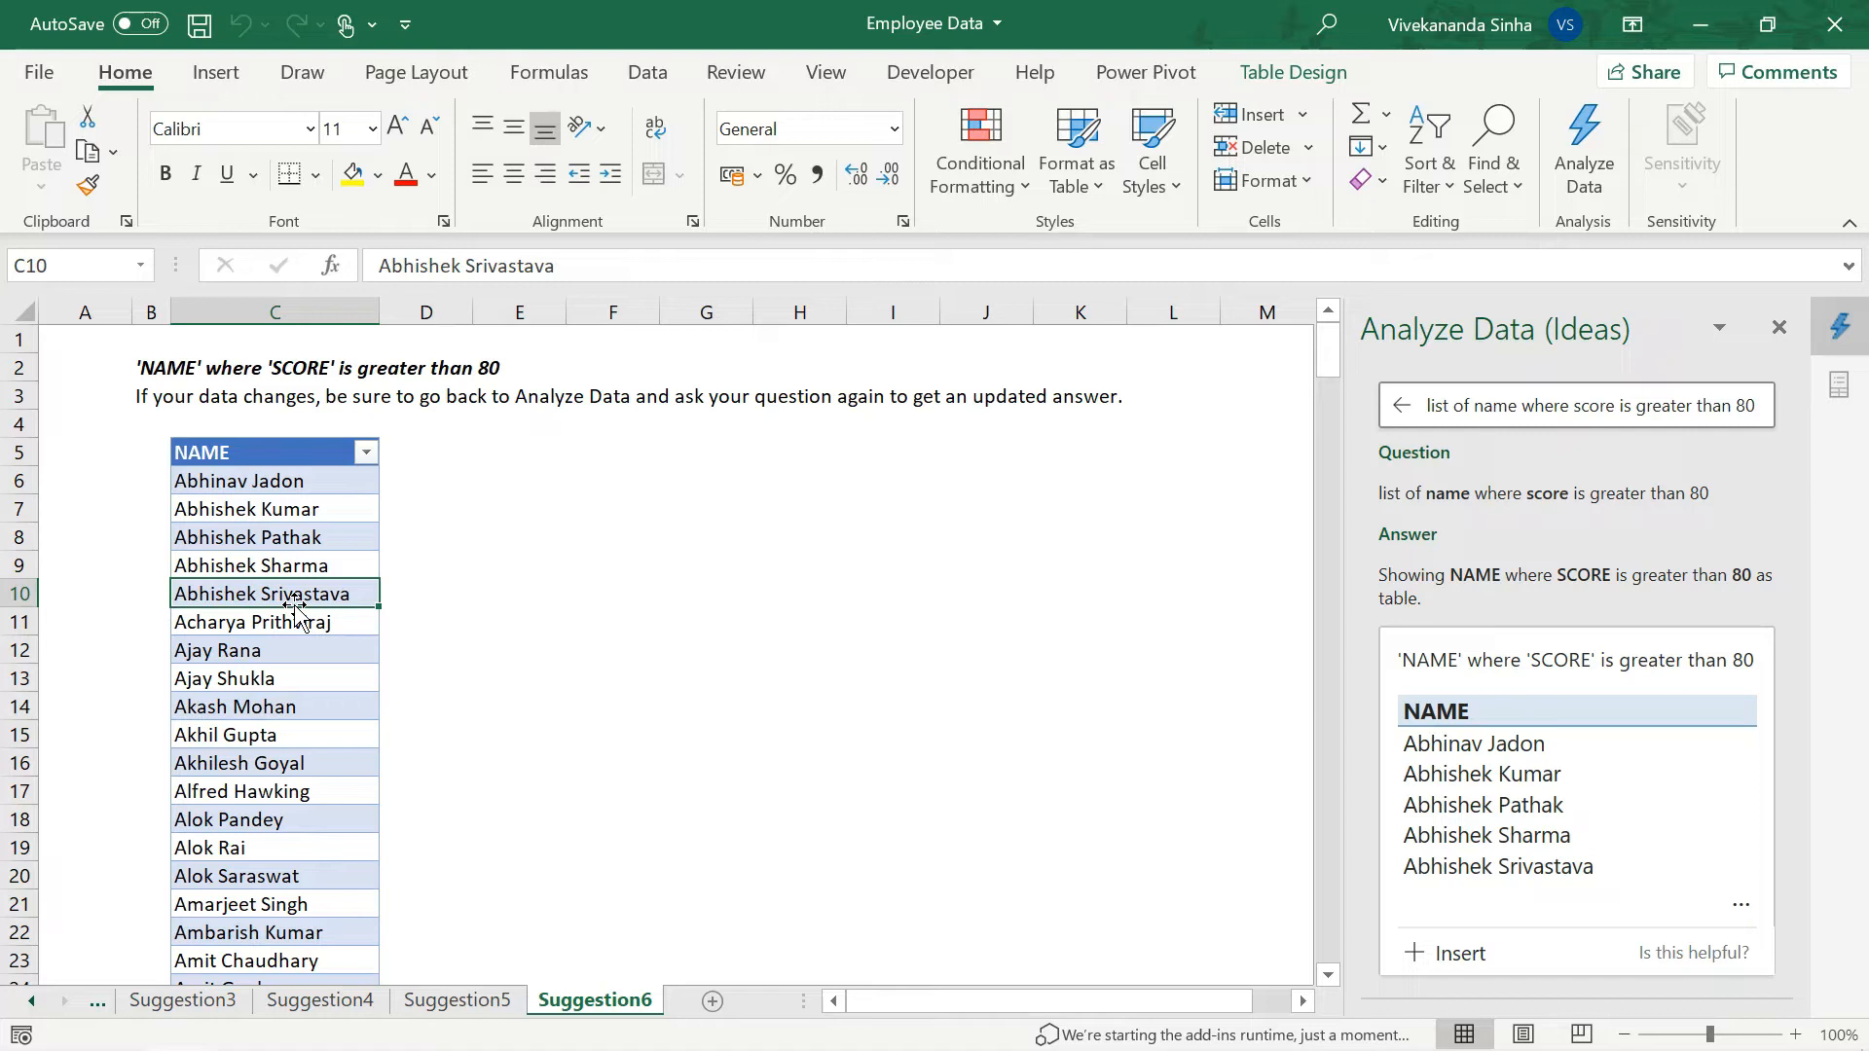
pyautogui.click(31, 1003)
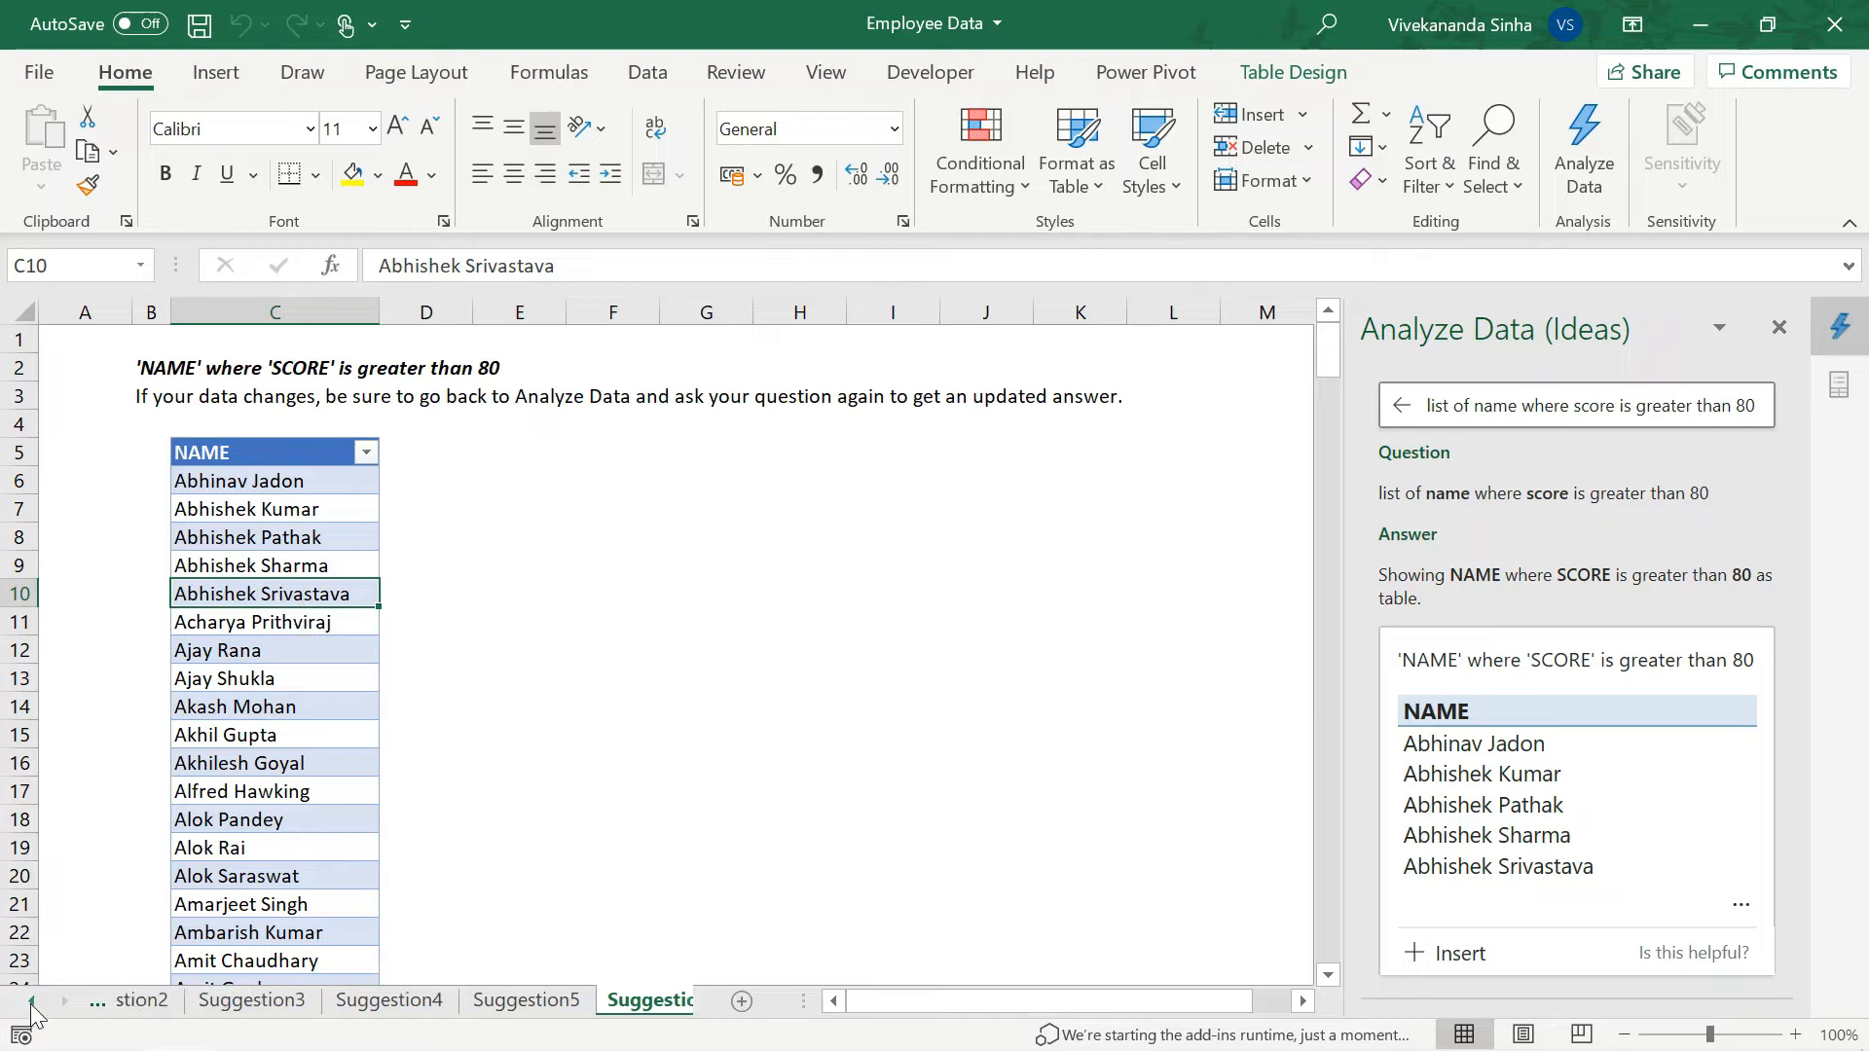
pyautogui.click(139, 1002)
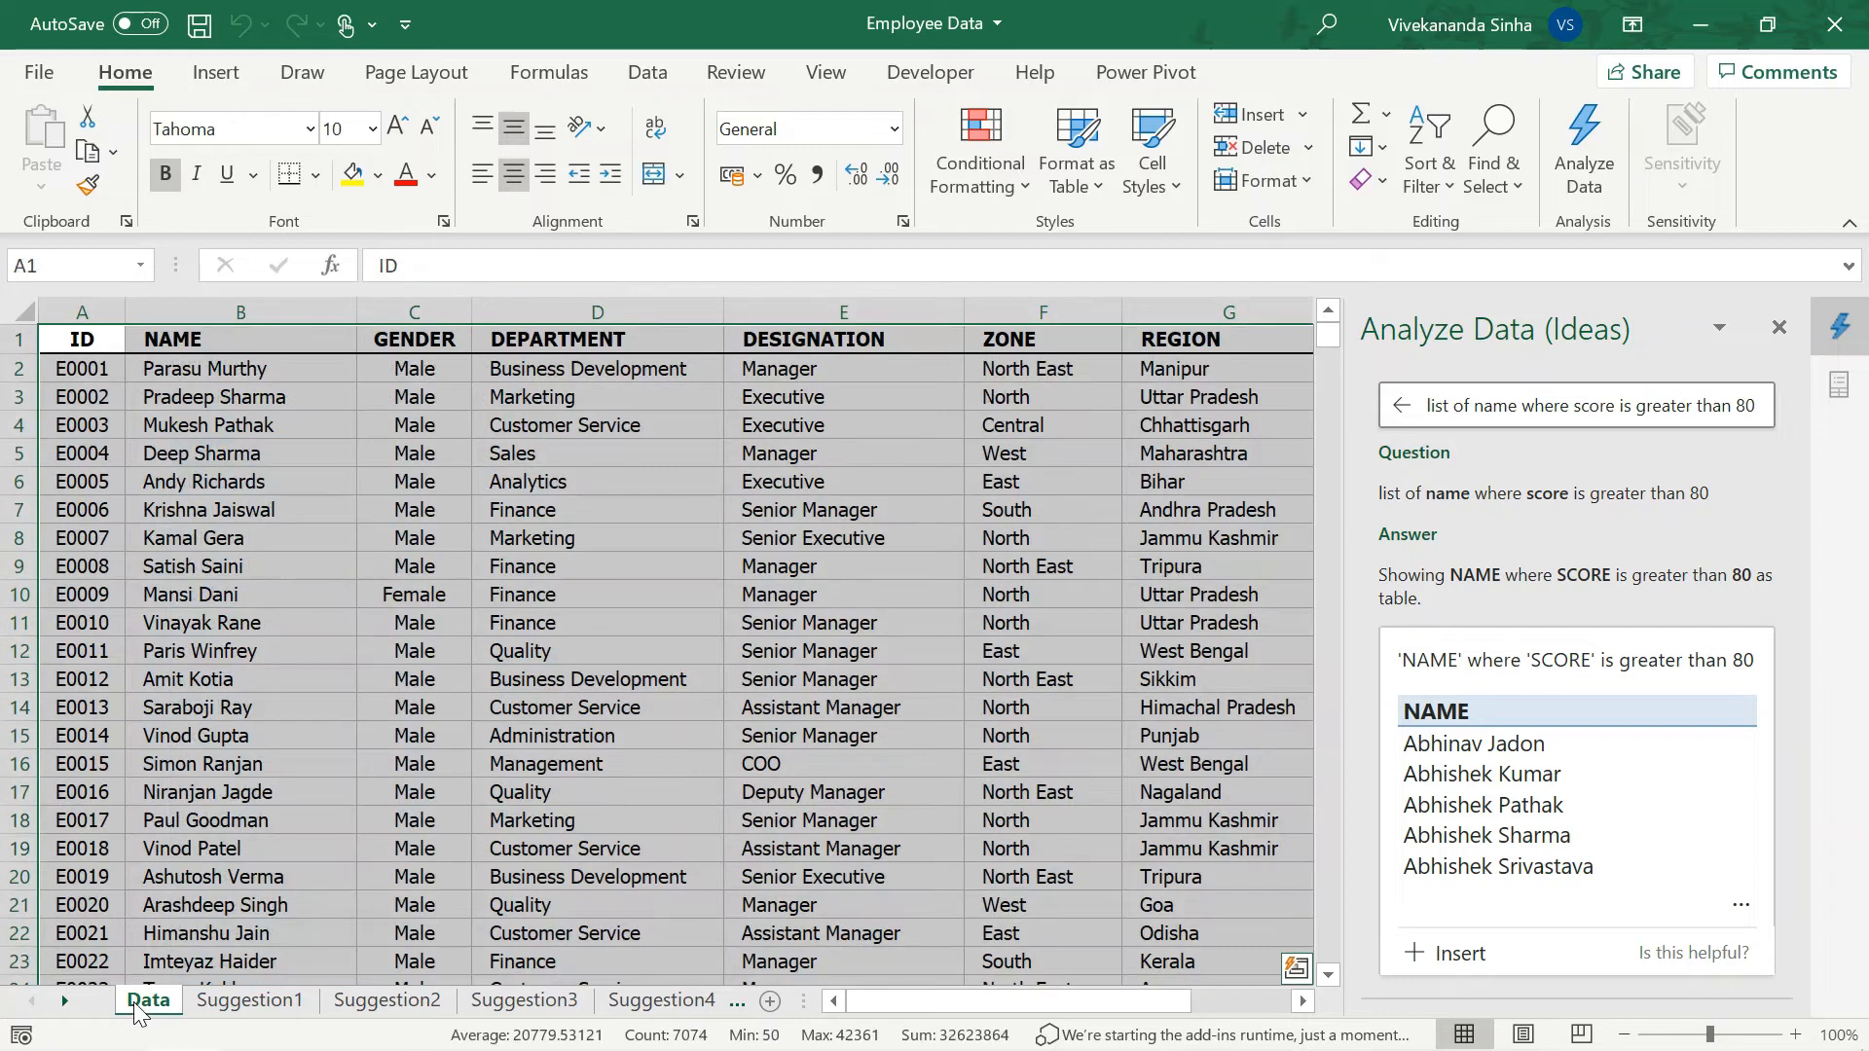
# Ask Analyze Data for "count of department where designation is Sernior Manager" and insert the answer as a table.
pyautogui.tripleClick(1443, 410)
pyautogui.press('BackSpace')
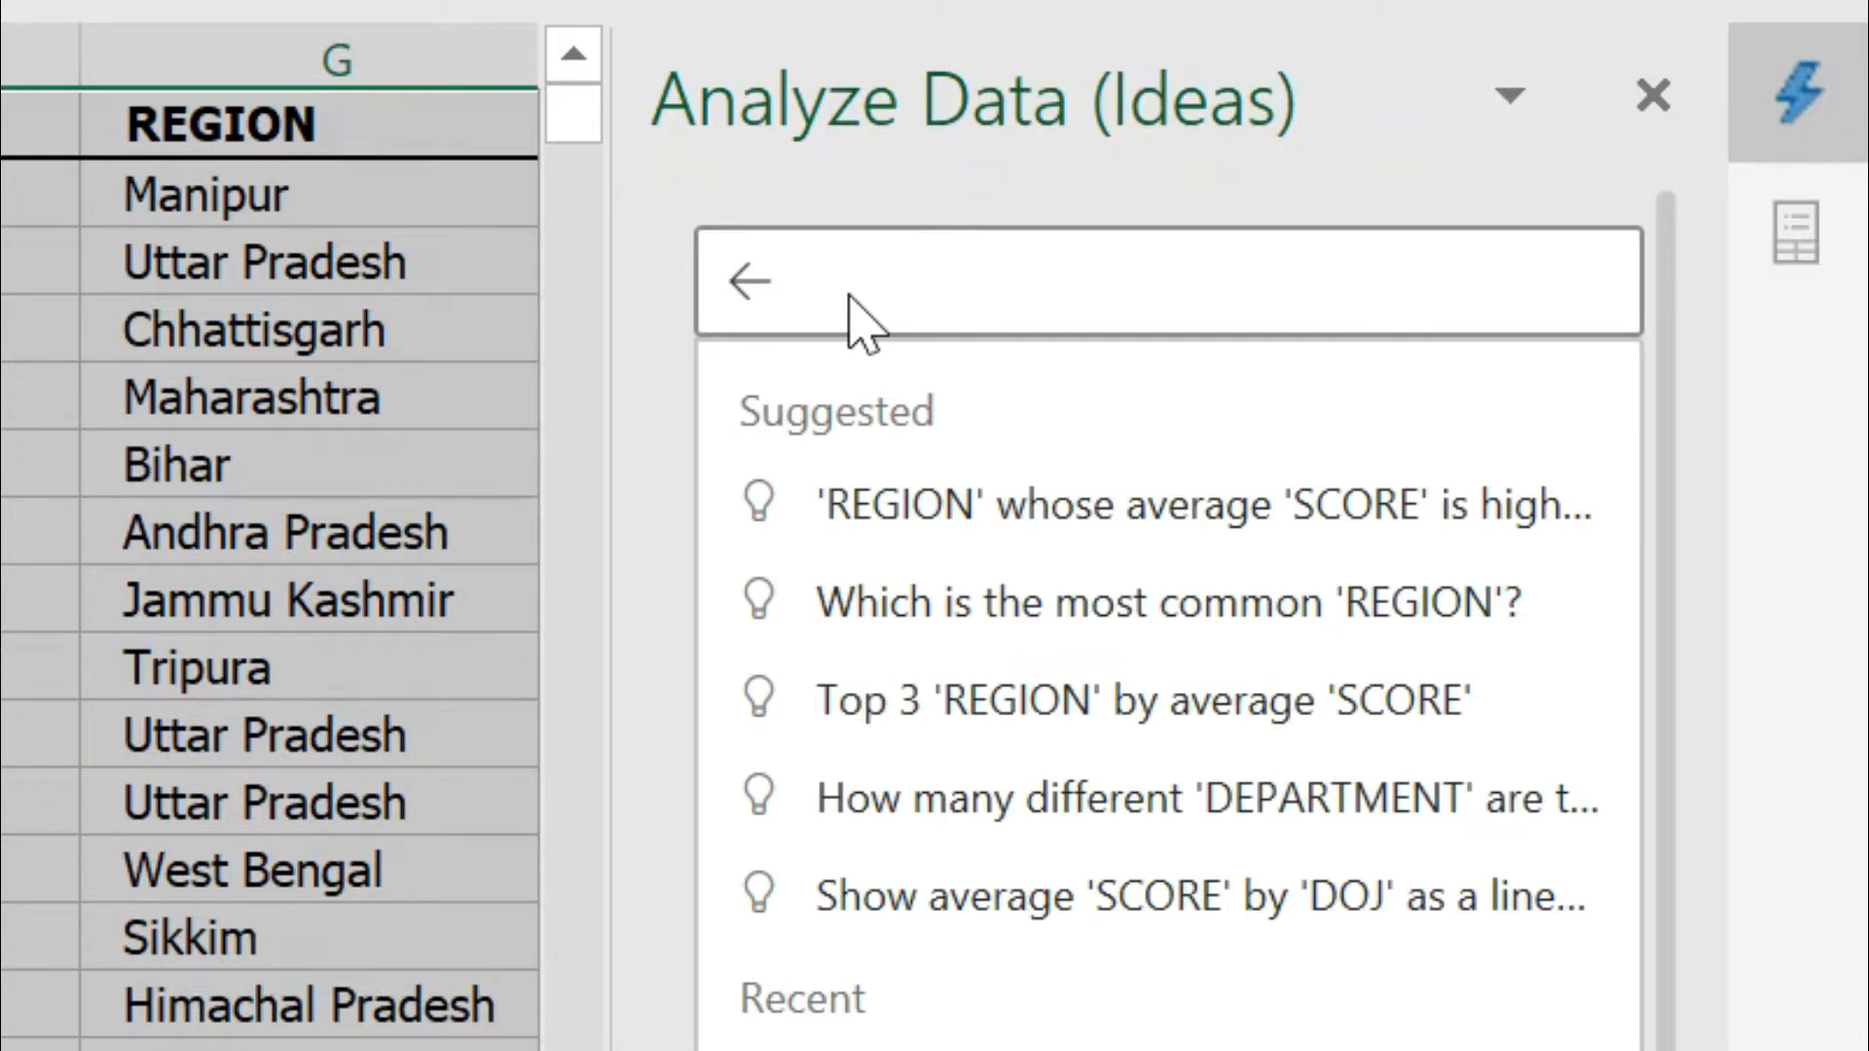
pyautogui.write('count of')
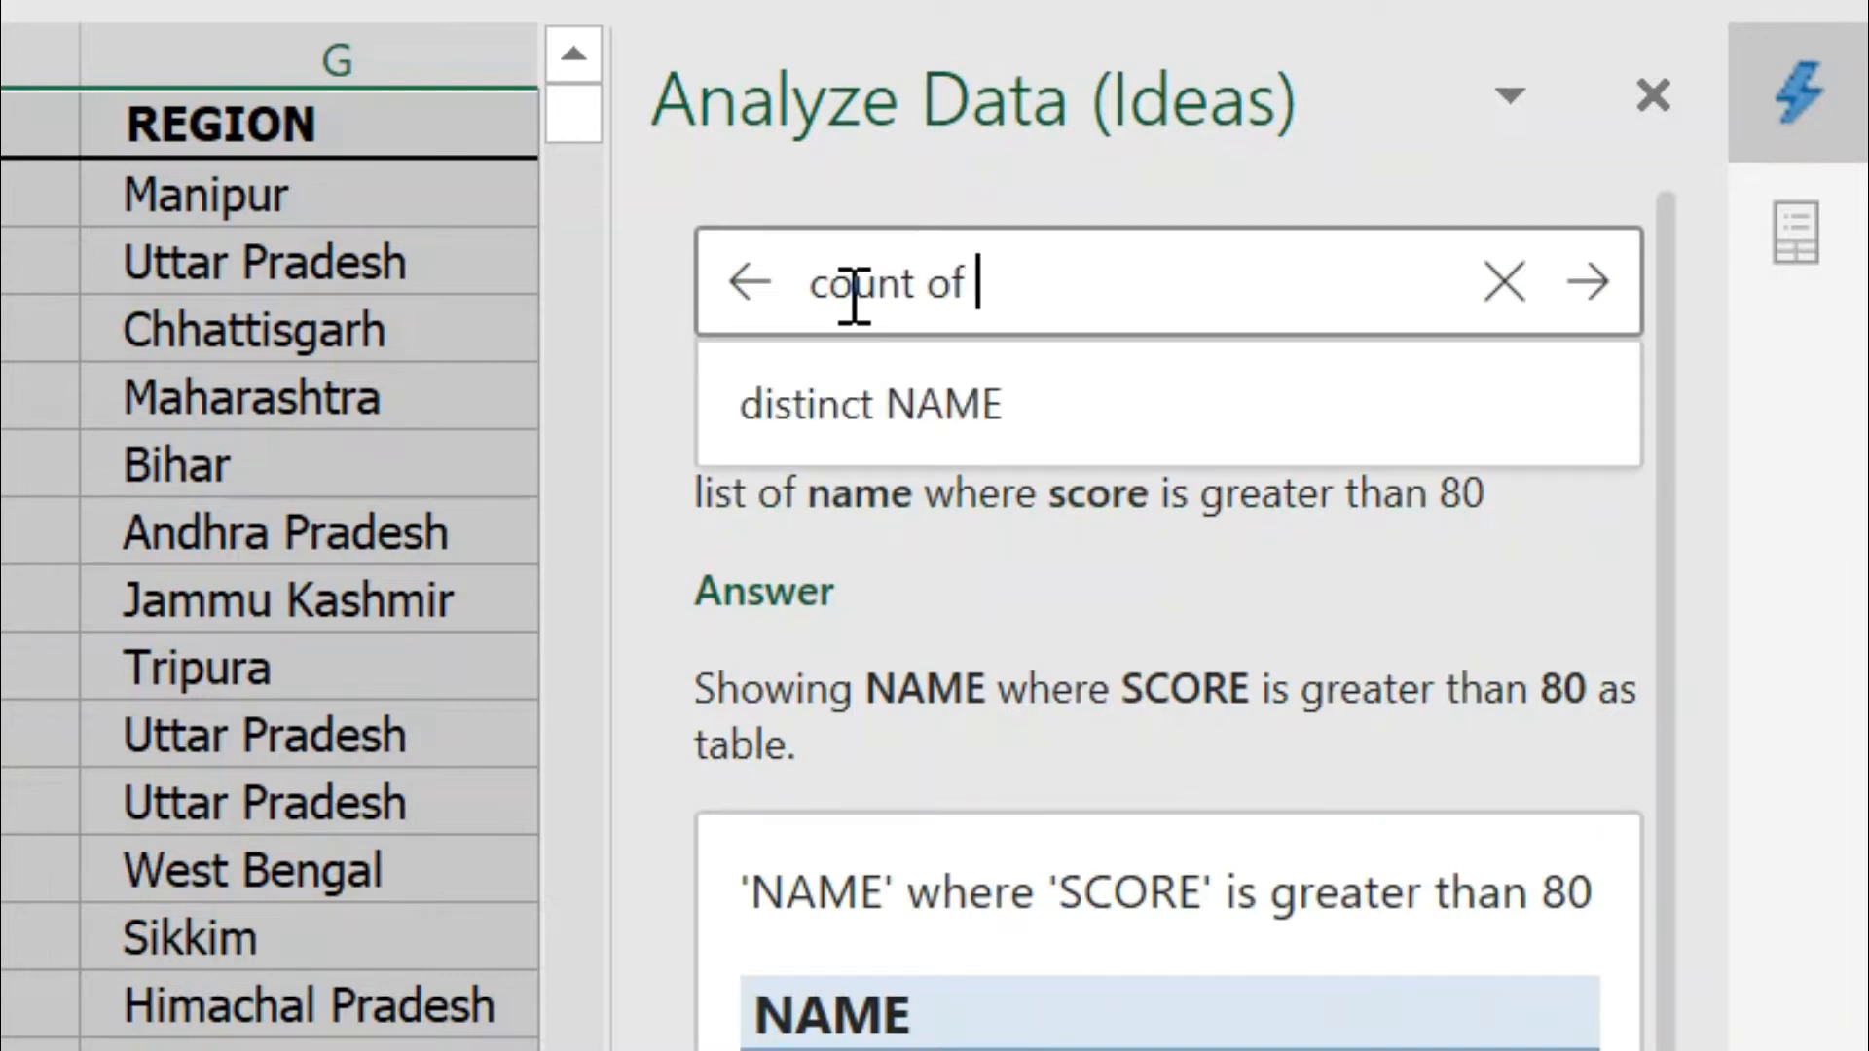
pyautogui.write(' de')
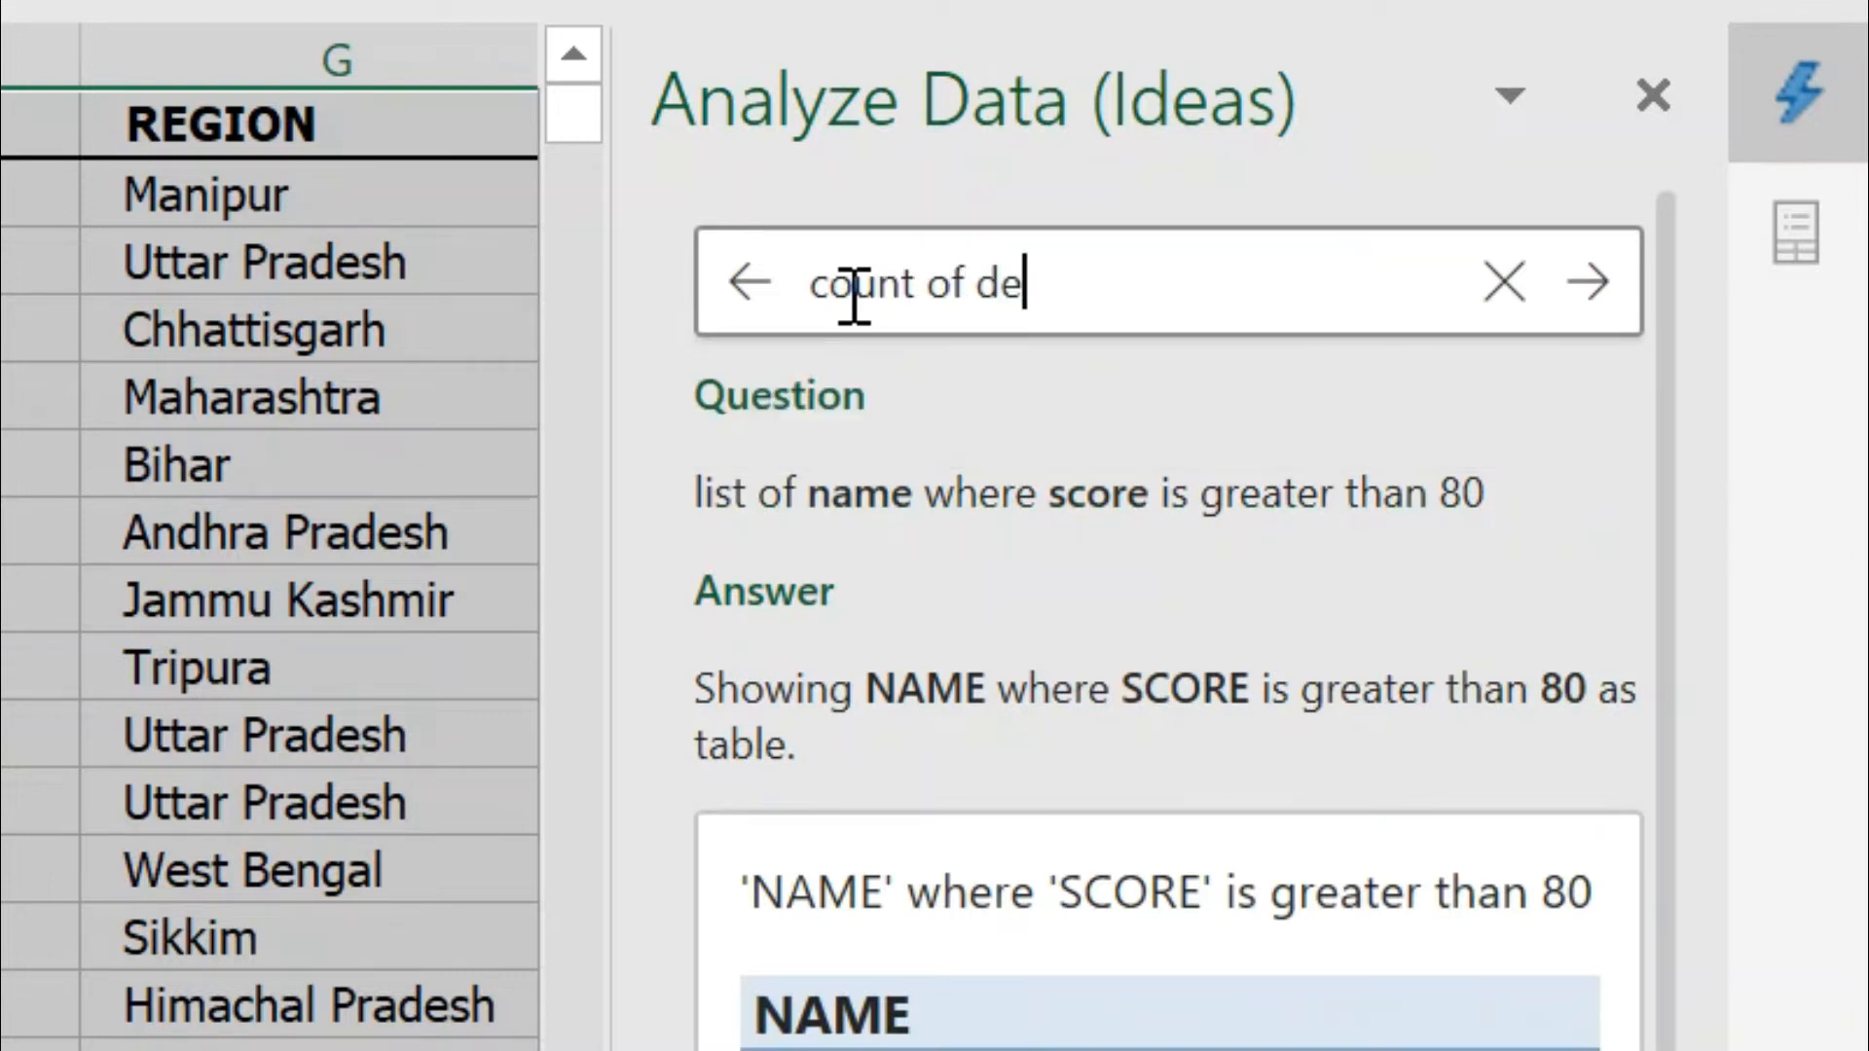
pyautogui.write('partment')
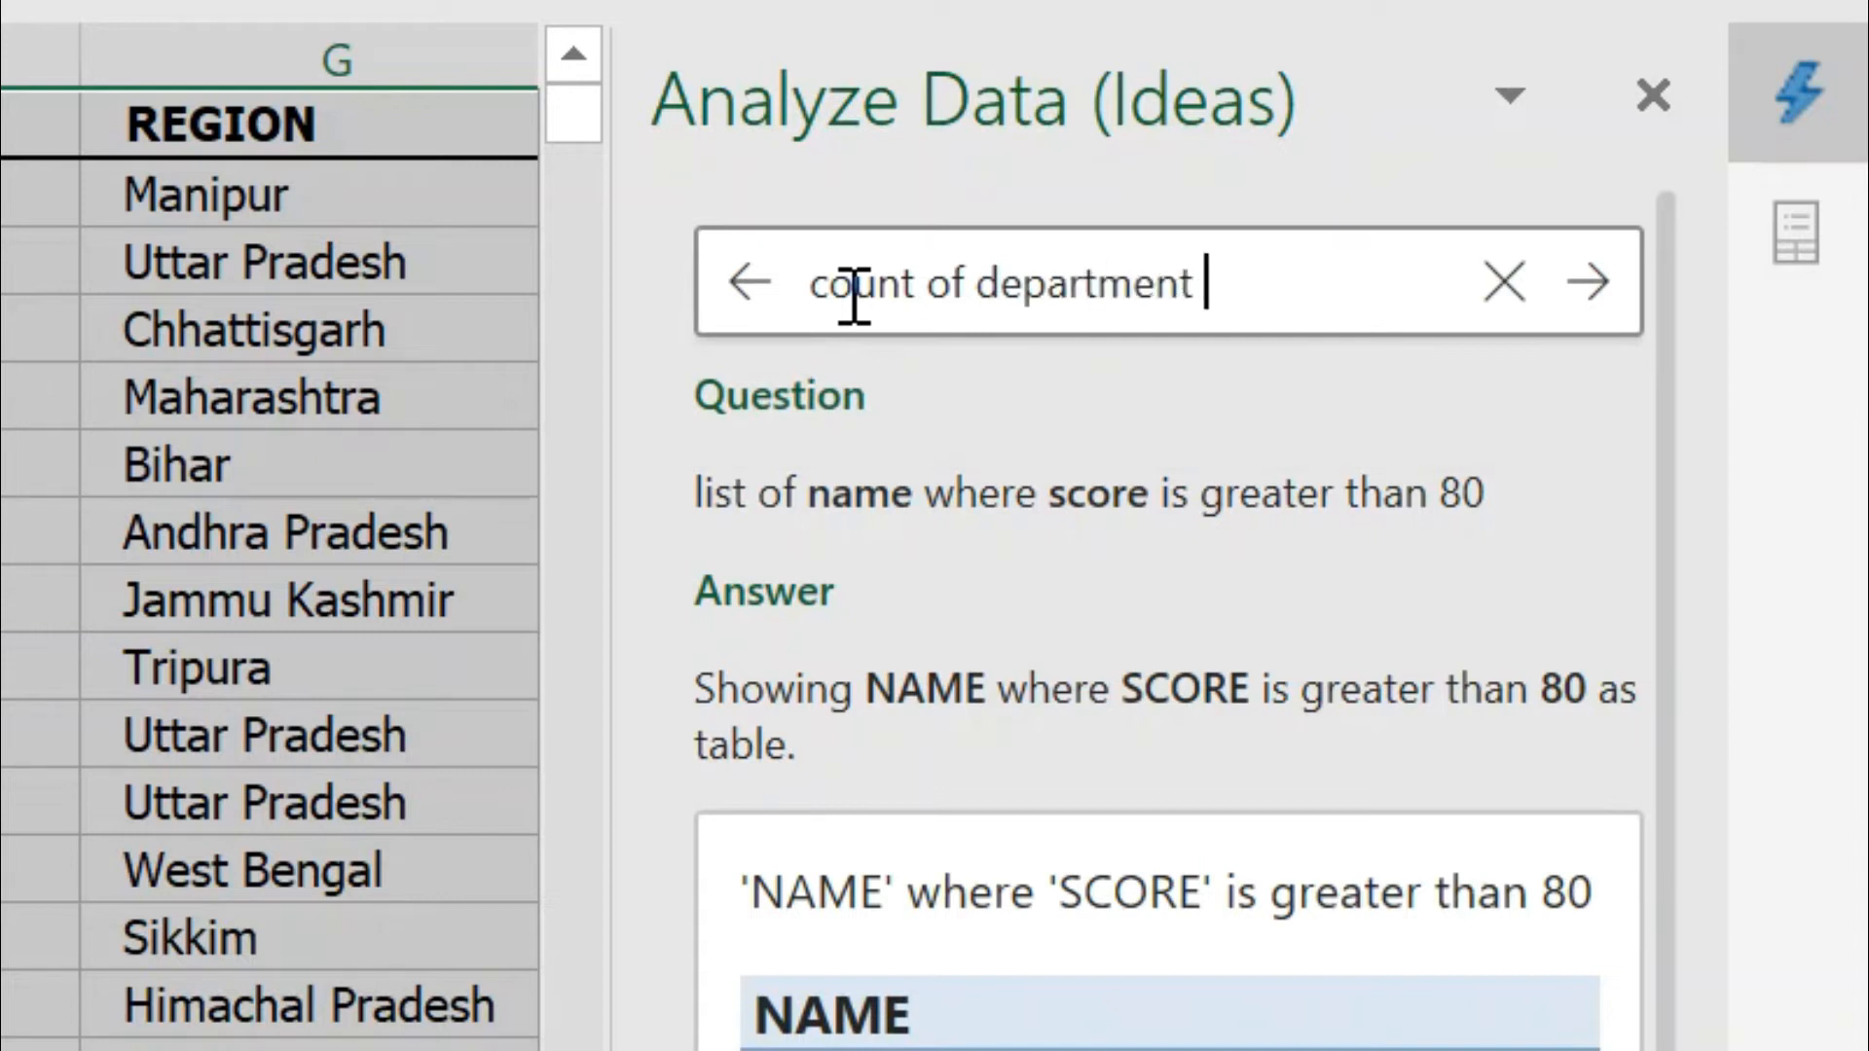
pyautogui.write(' wh')
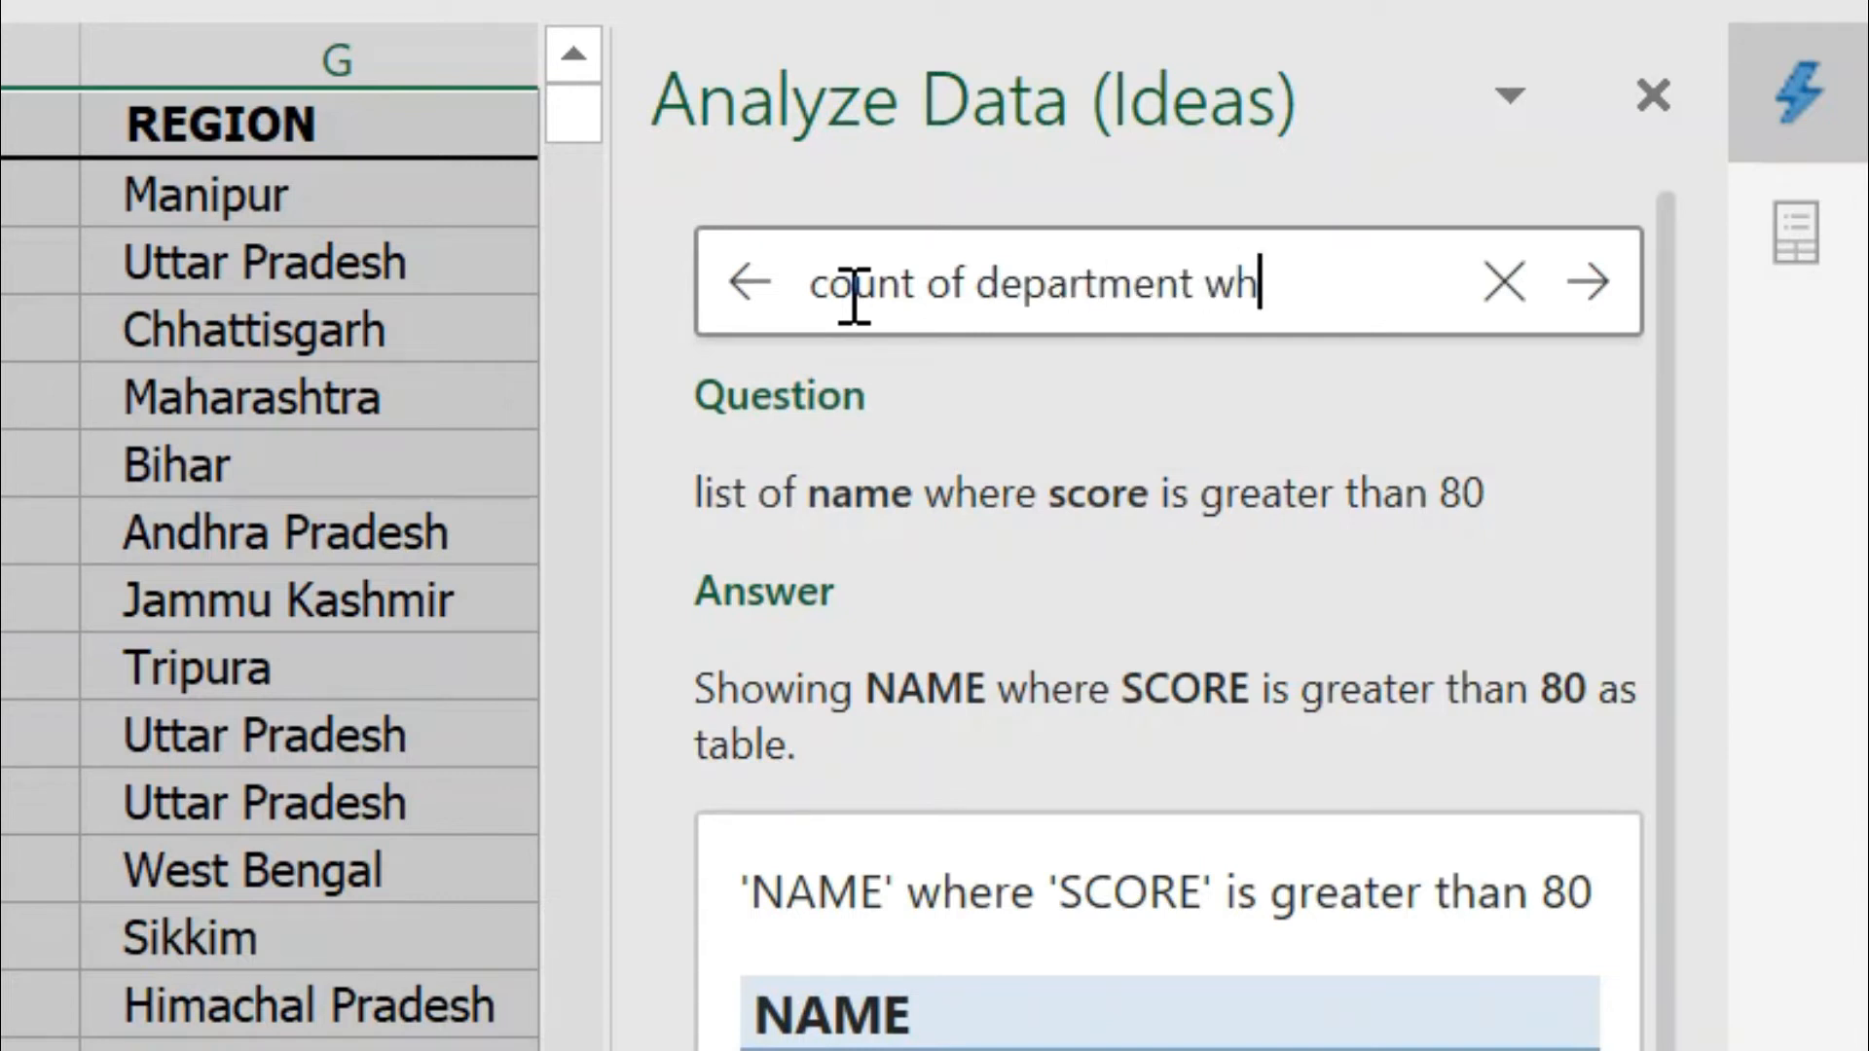
pyautogui.write('ere designa')
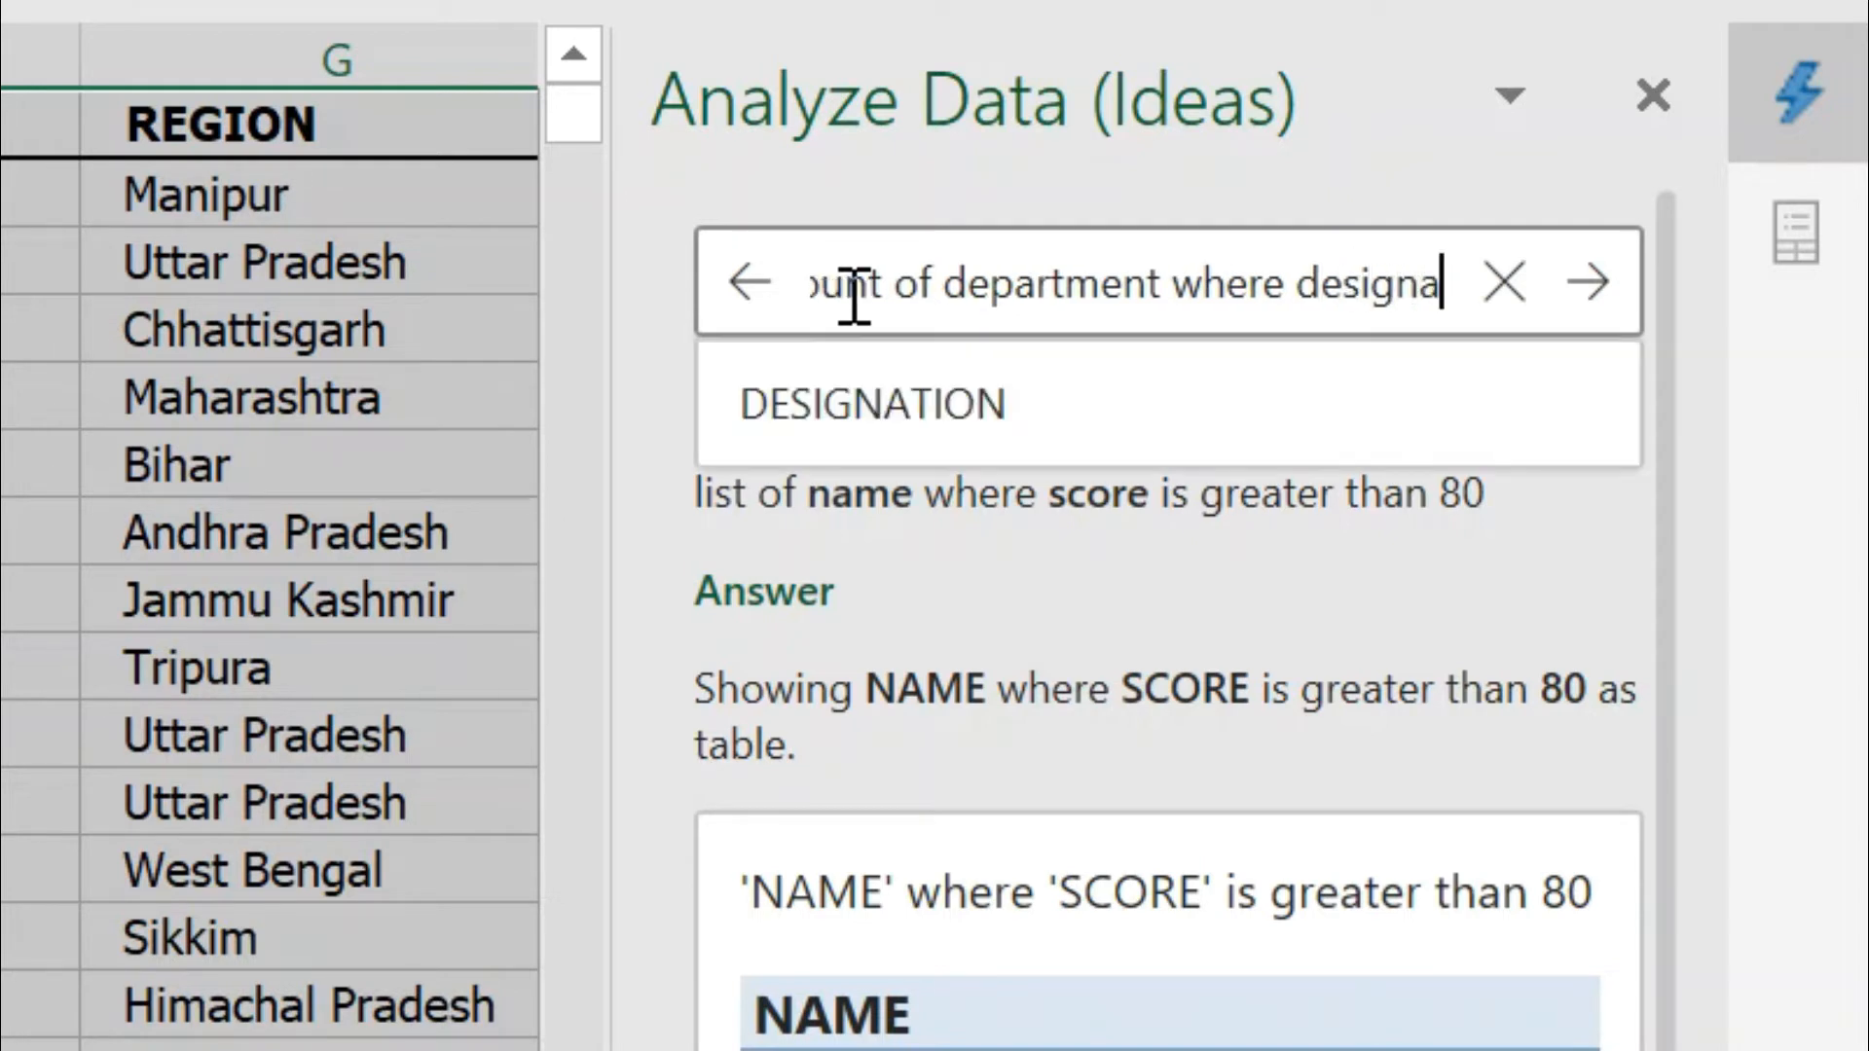
pyautogui.write('tion is')
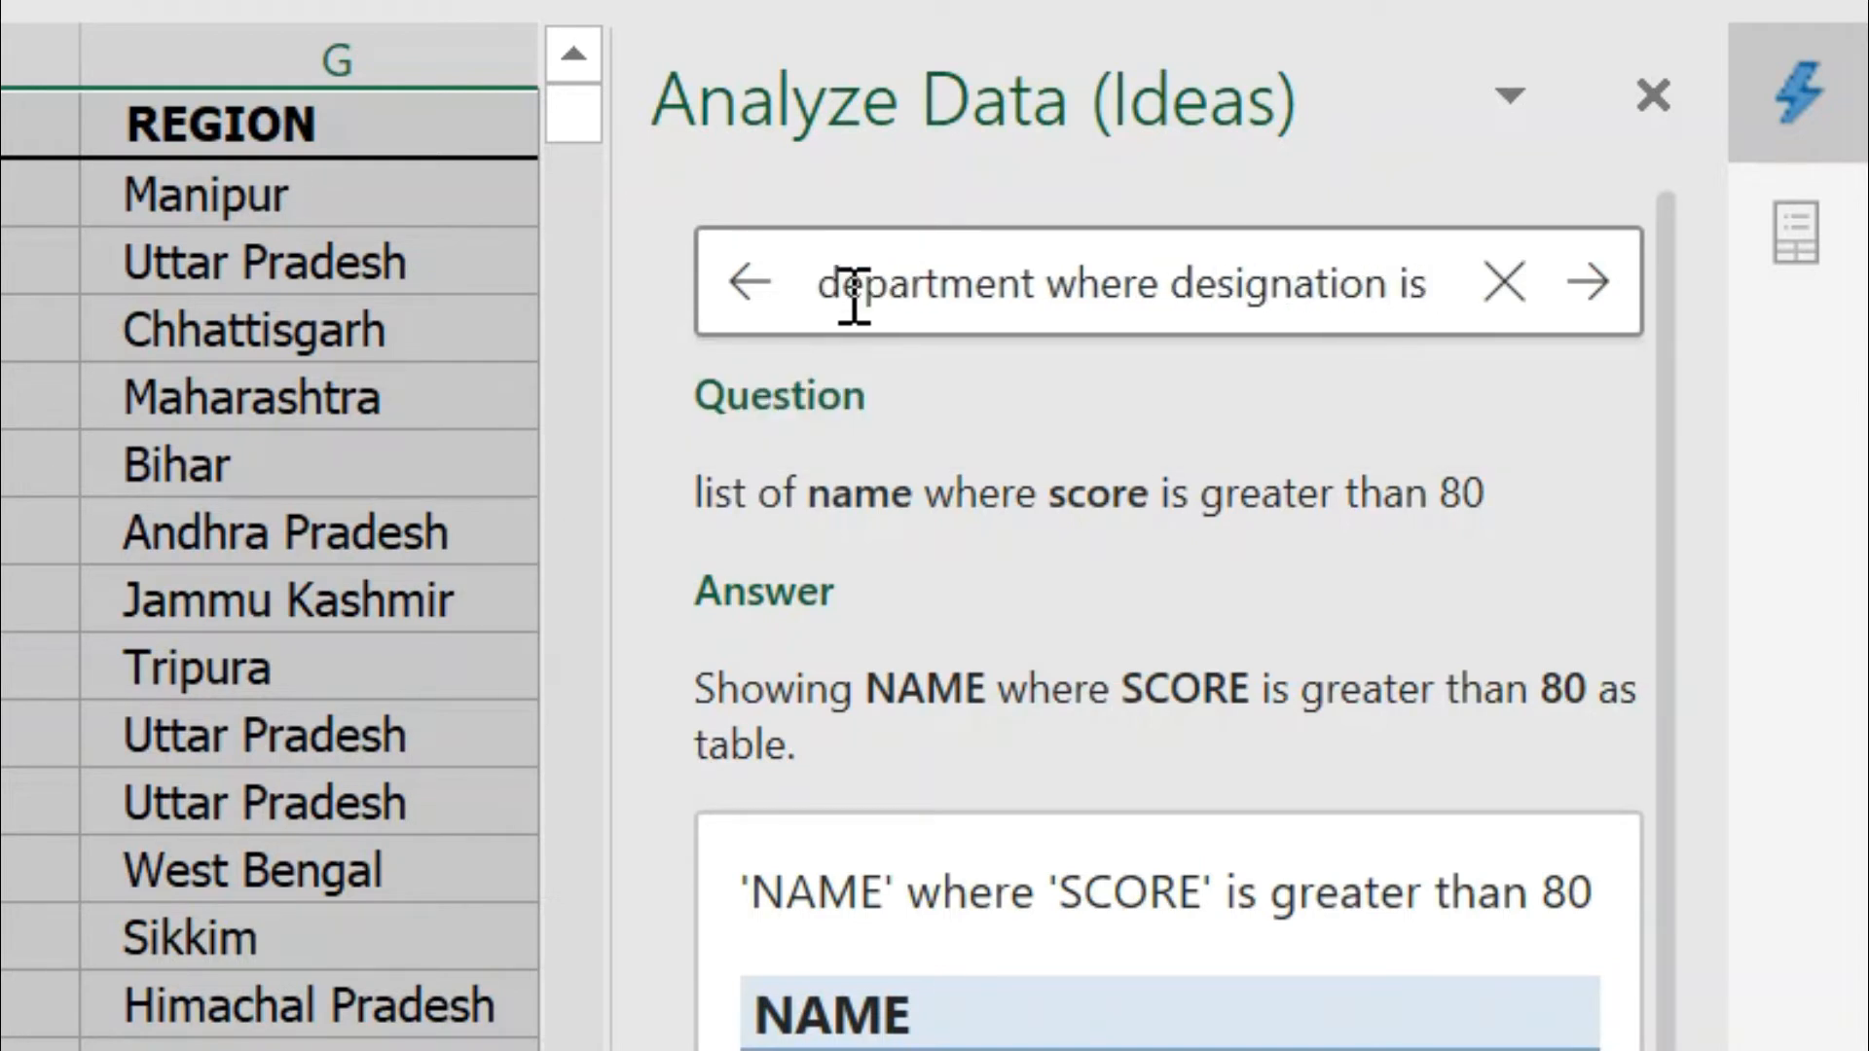
pyautogui.write(' Ser')
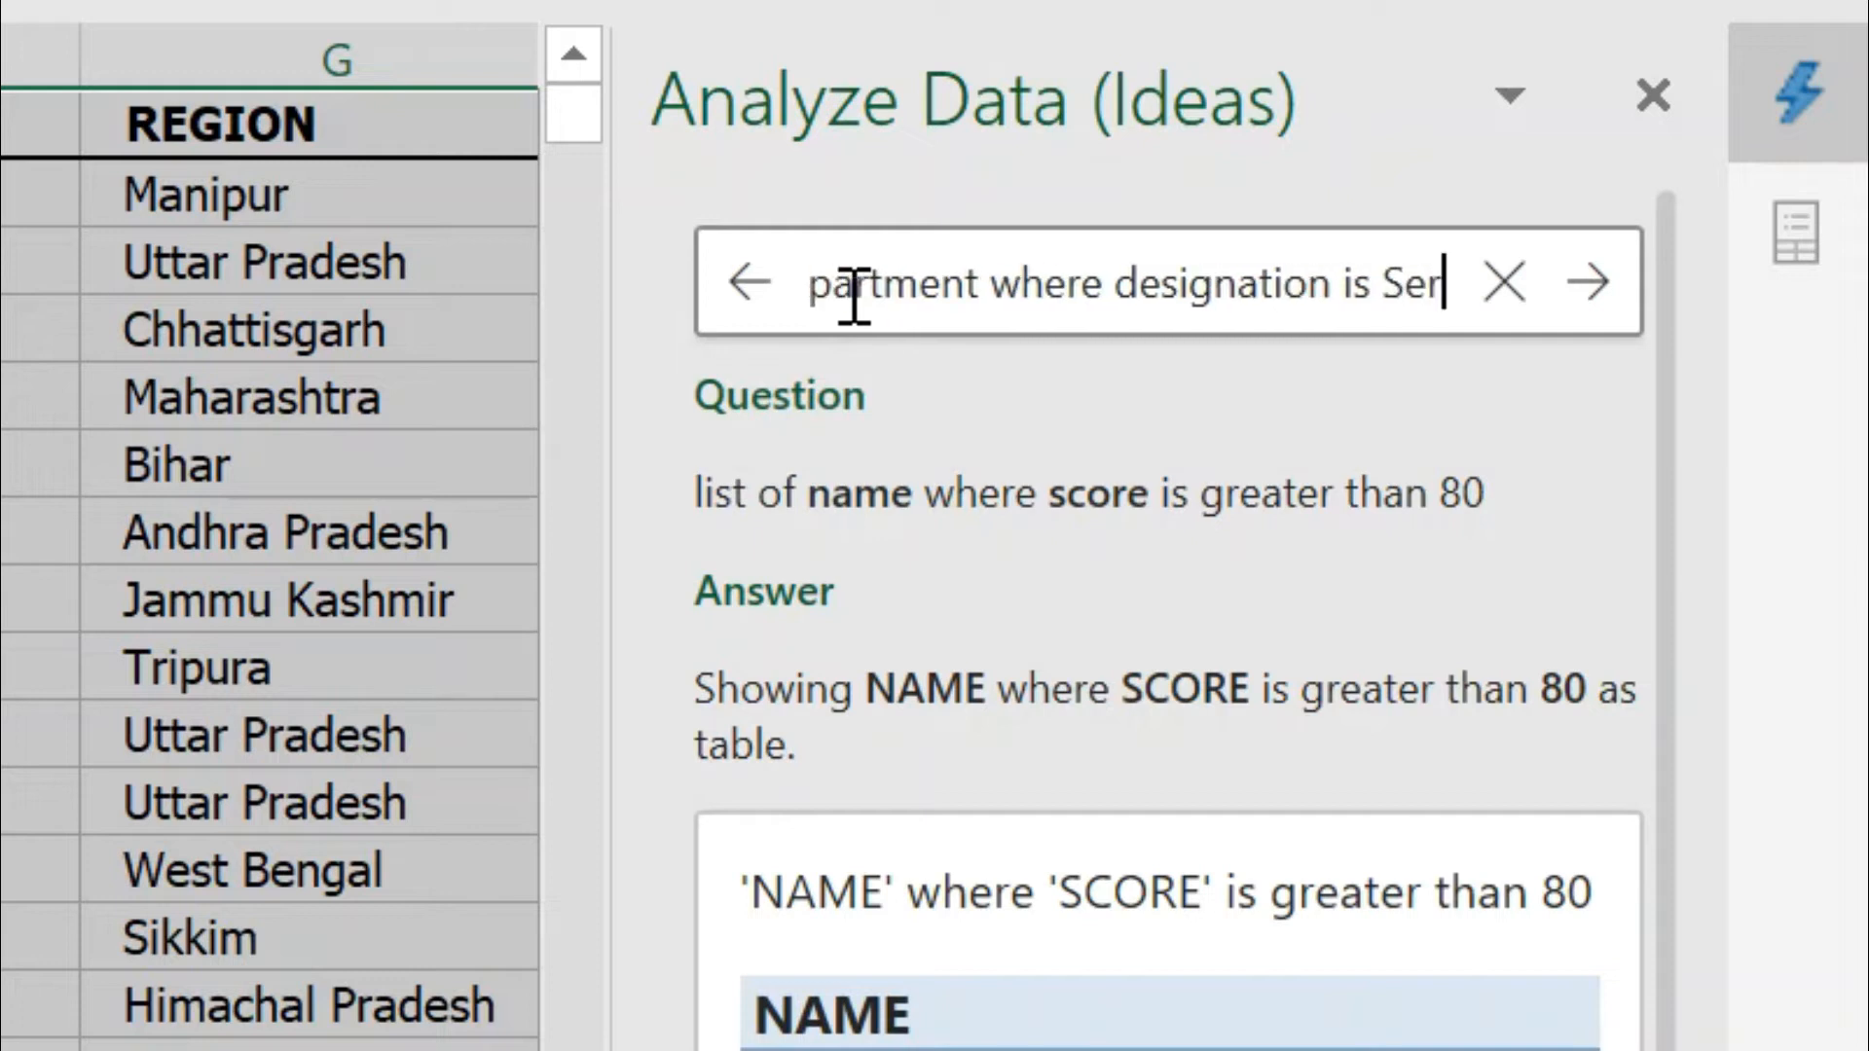
pyautogui.write('nior Manager')
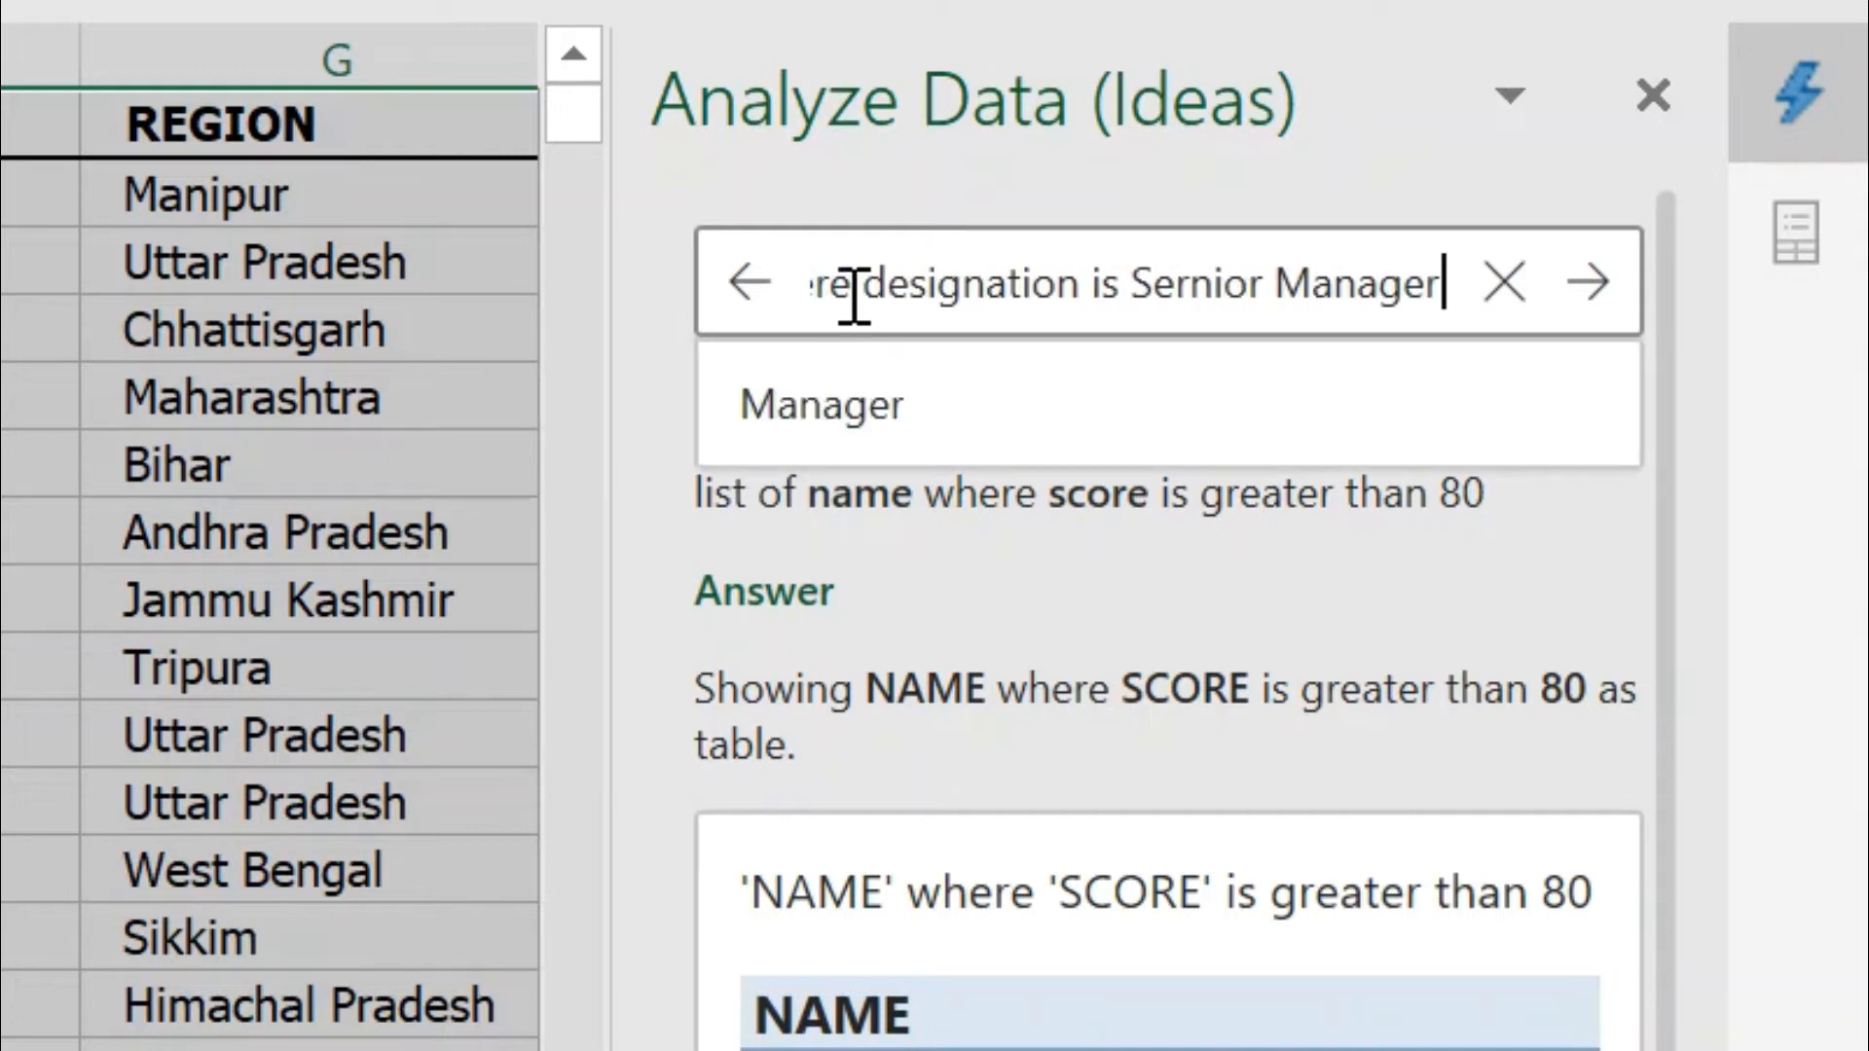
pyautogui.press('Return')
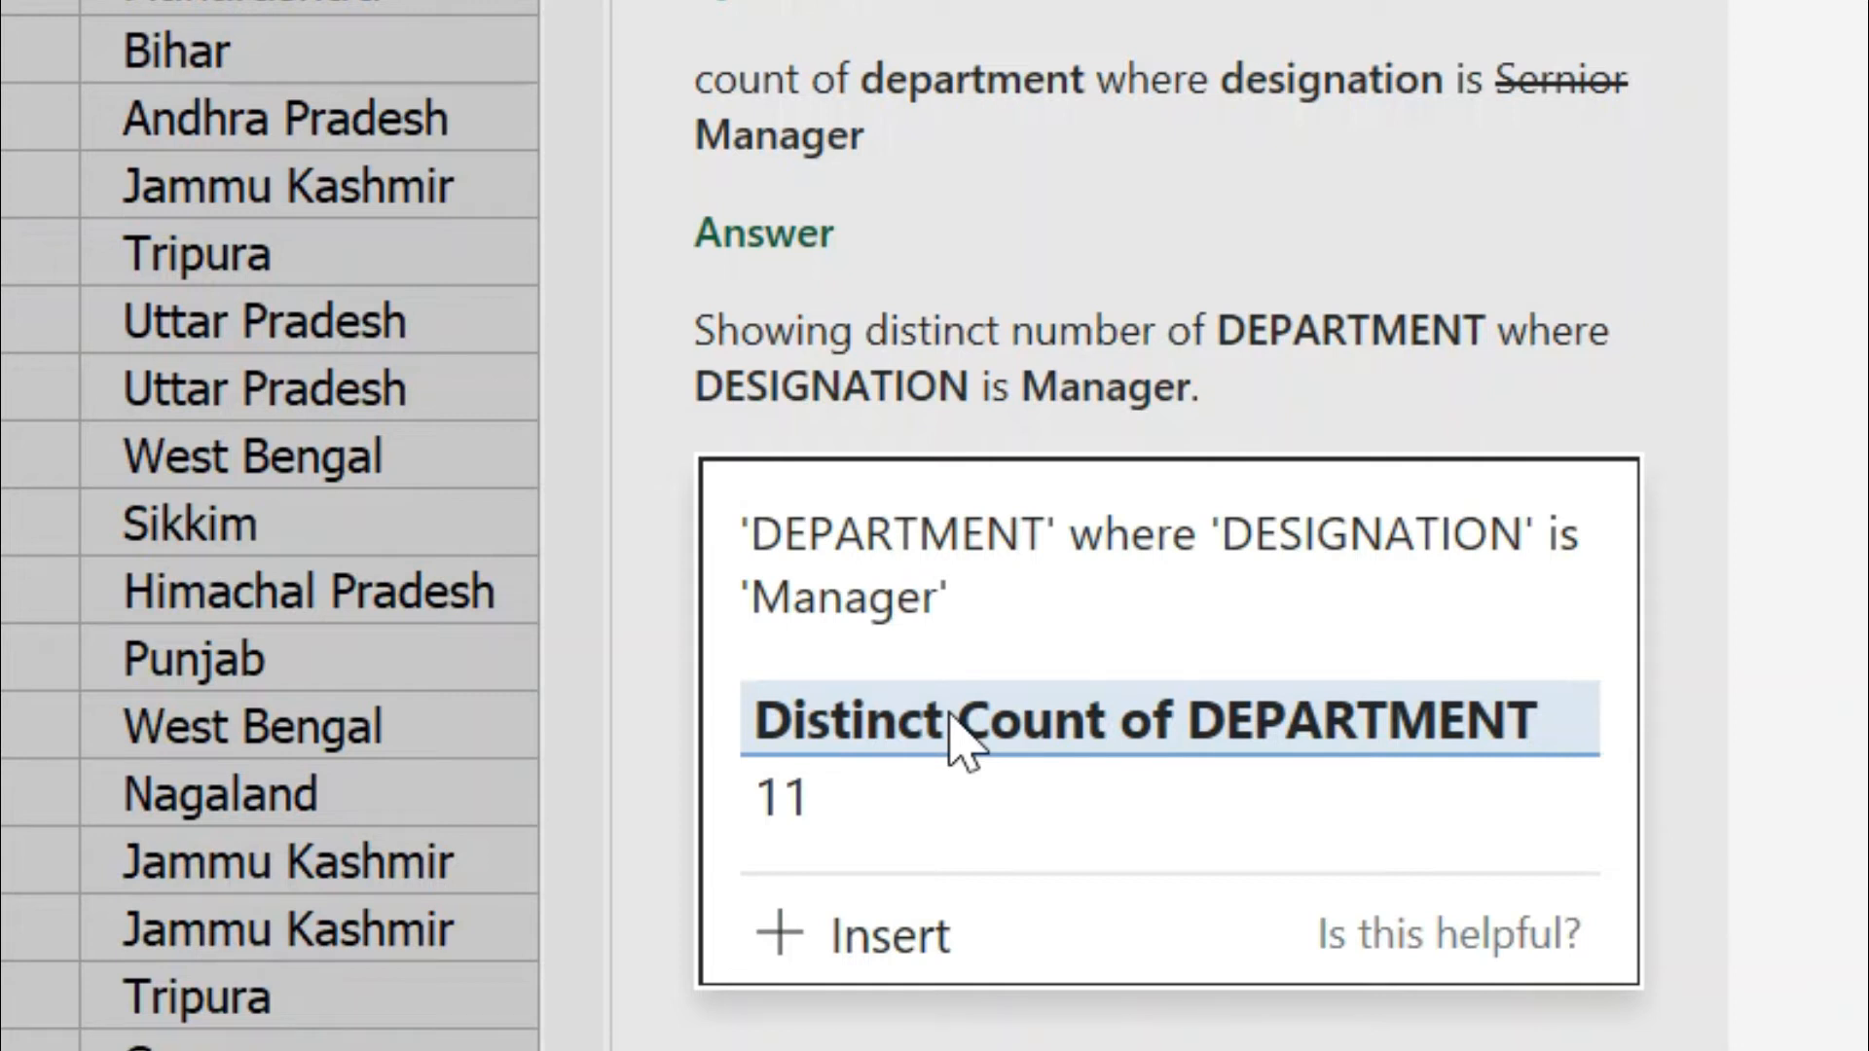
pyautogui.click(889, 935)
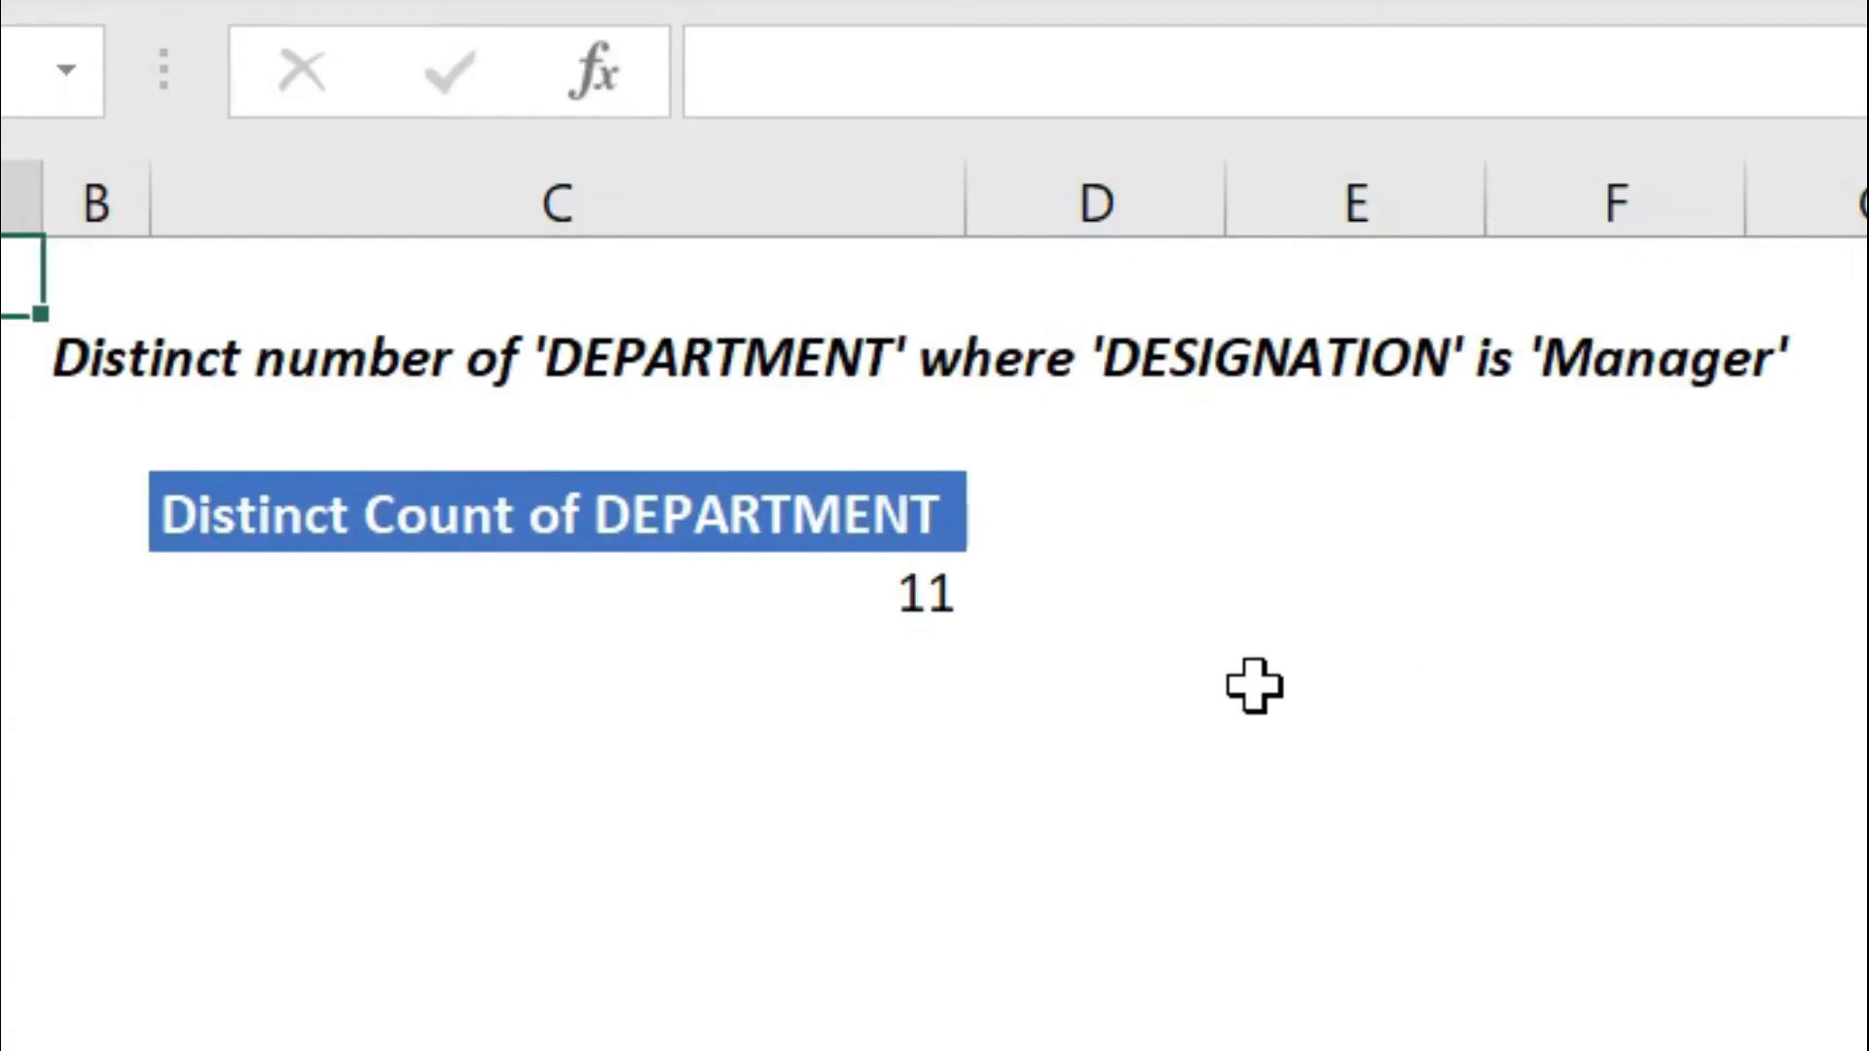
pyautogui.click(904, 598)
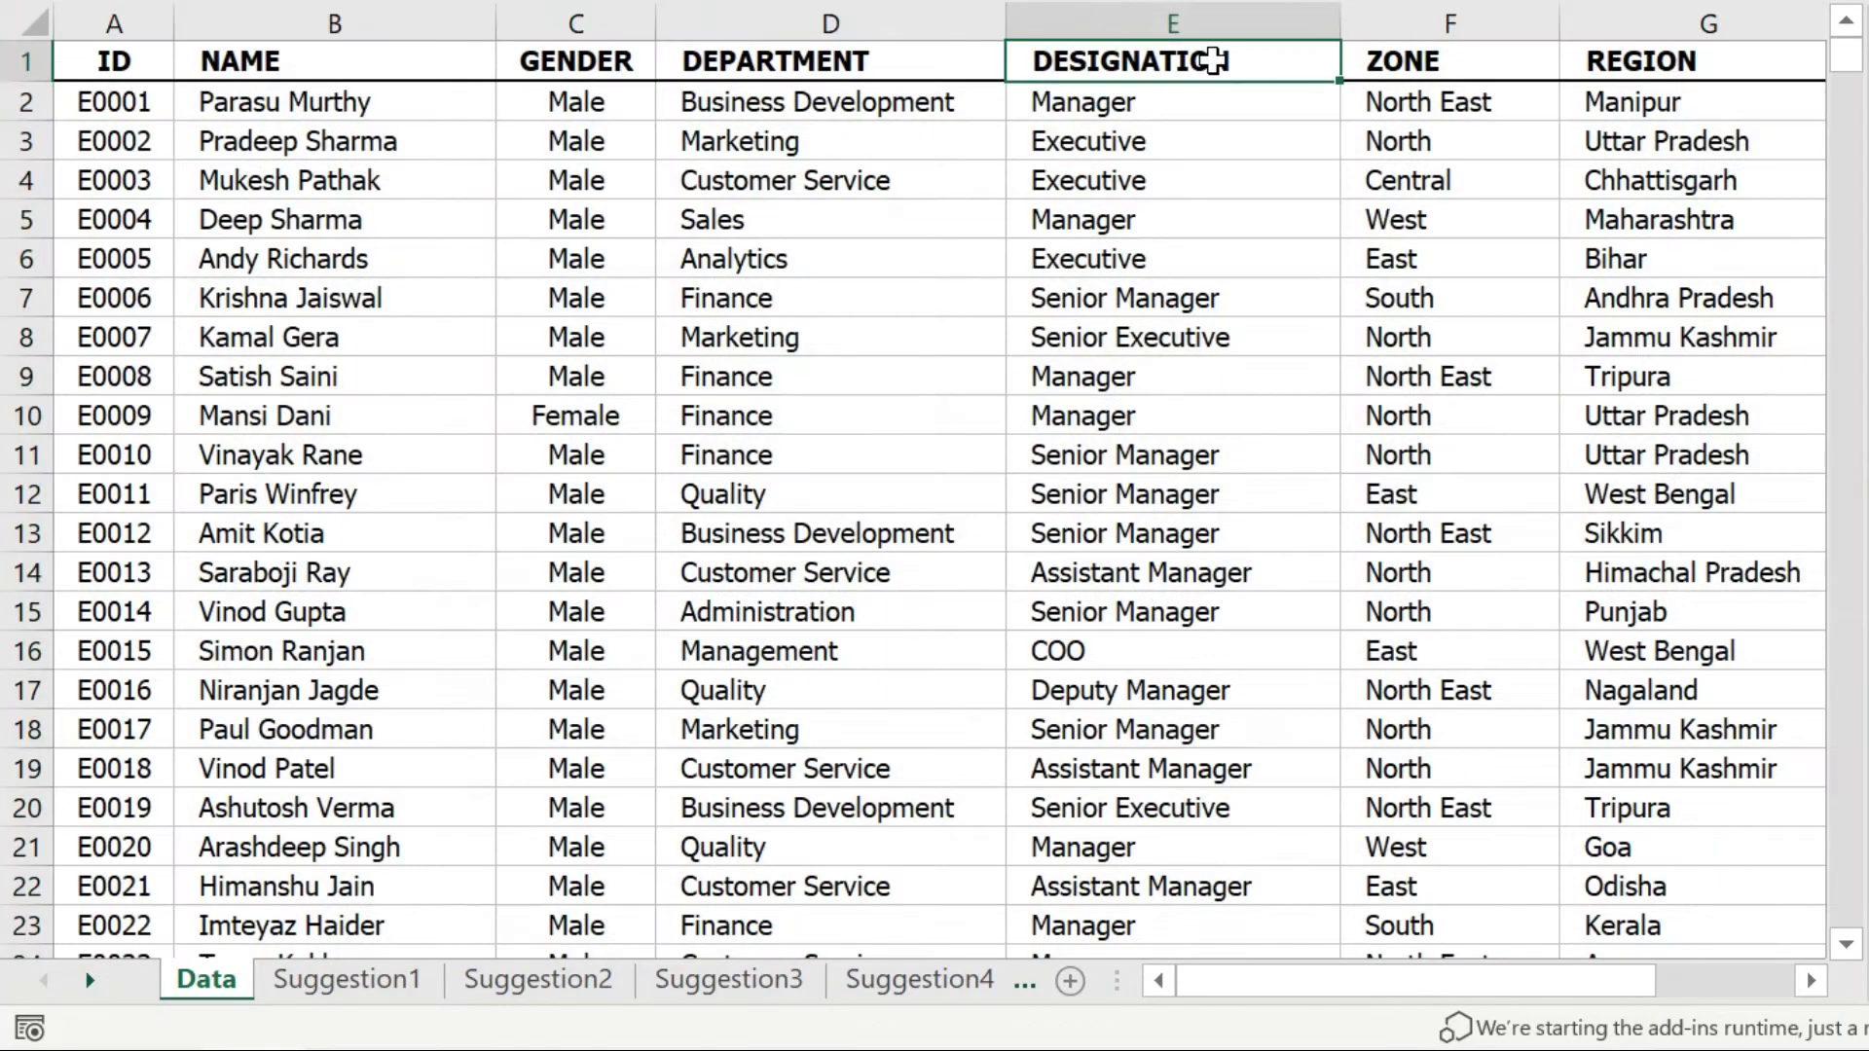
# Turn on header filters in the Data sheet and filter the DESIGNATION column to show only Manager.
pyautogui.hotkey('ctrl', 'shift', 'l')
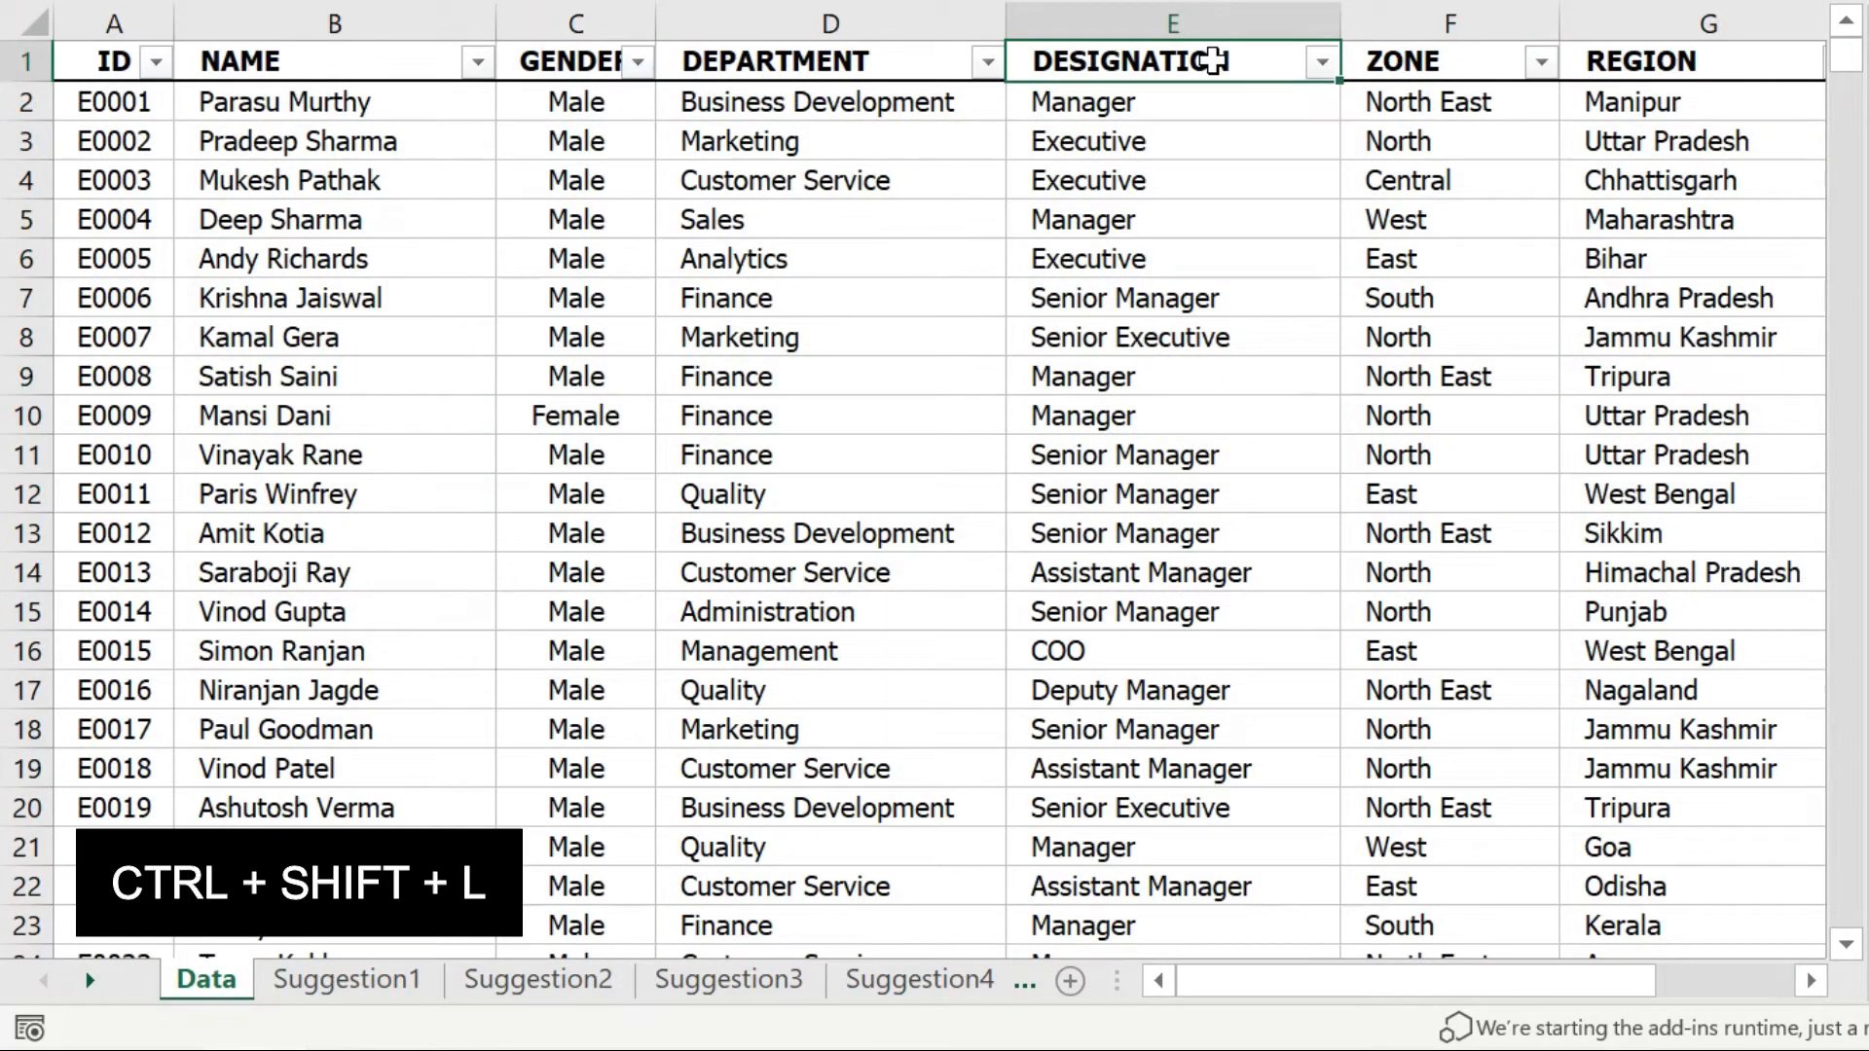
pyautogui.click(1322, 62)
pyautogui.click(937, 551)
pyautogui.click(1048, 507)
pyautogui.scroll(-5, 1064, 682)
pyautogui.scroll(-1, 1064, 681)
pyautogui.scroll(1, 1061, 668)
pyautogui.click(979, 589)
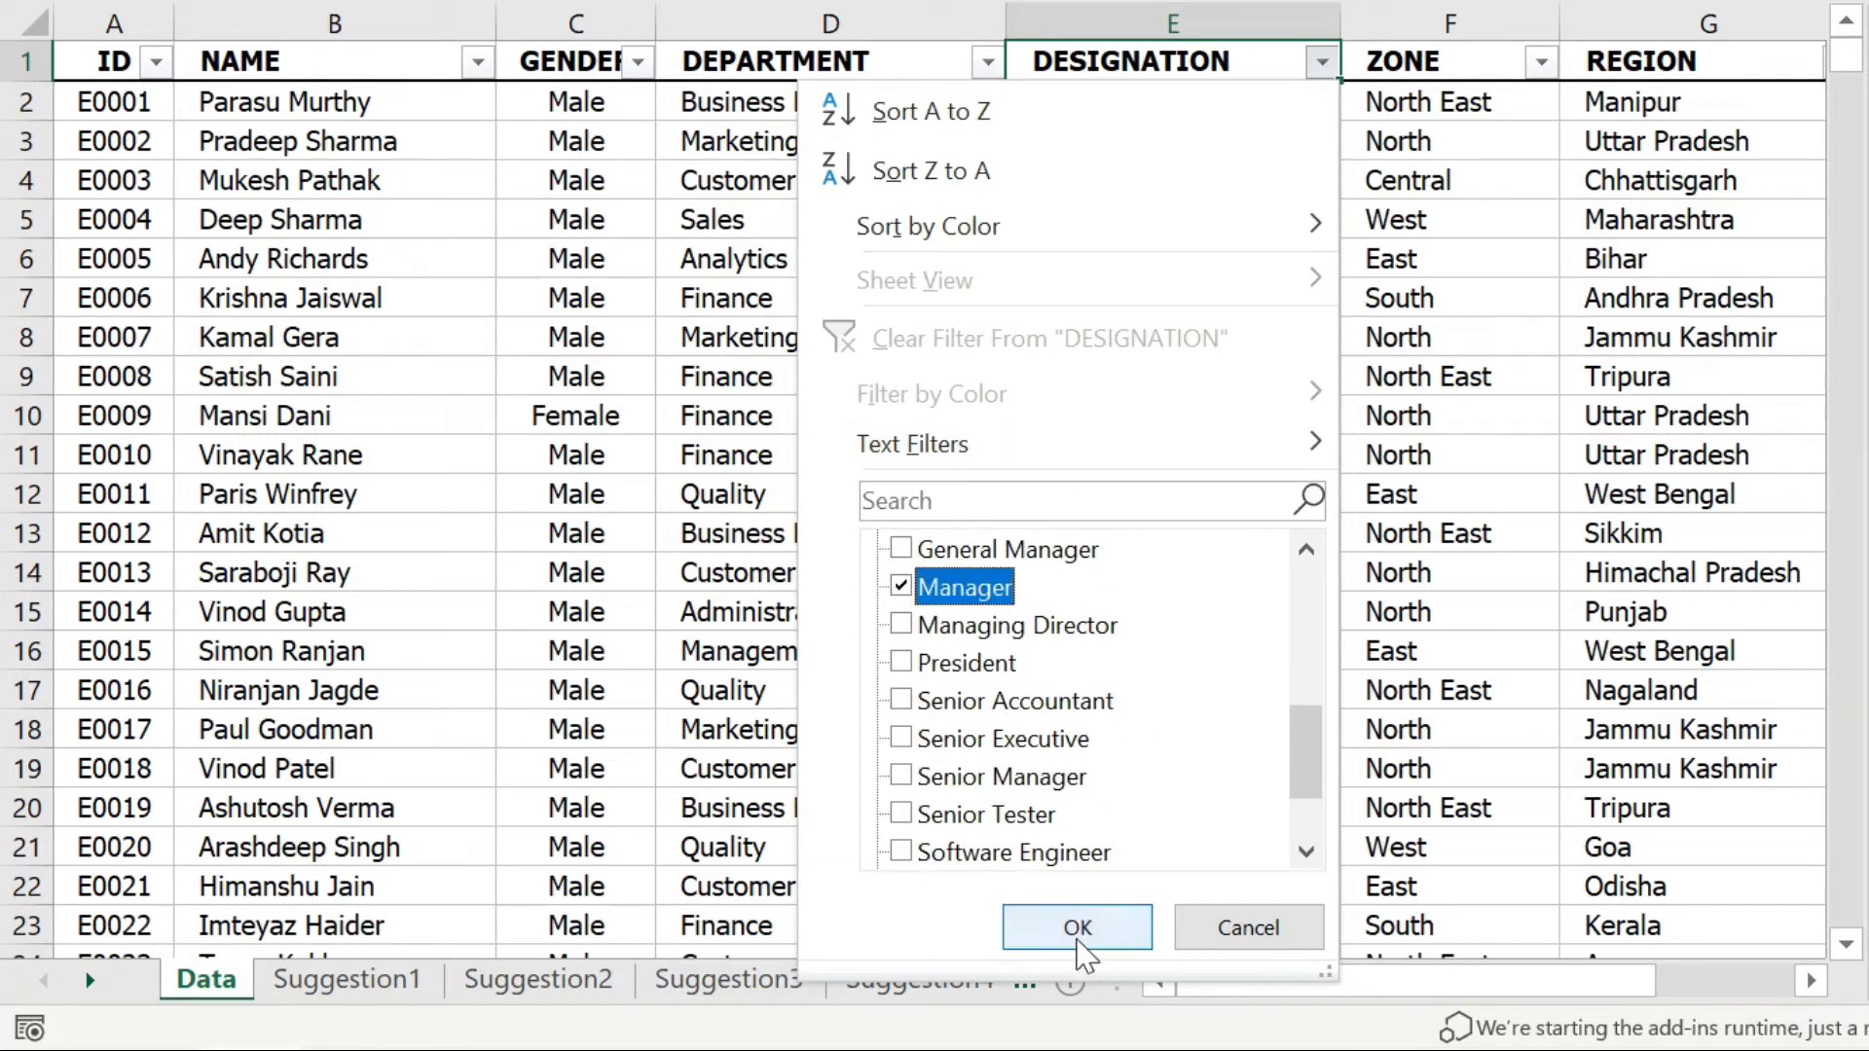
pyautogui.click(1078, 927)
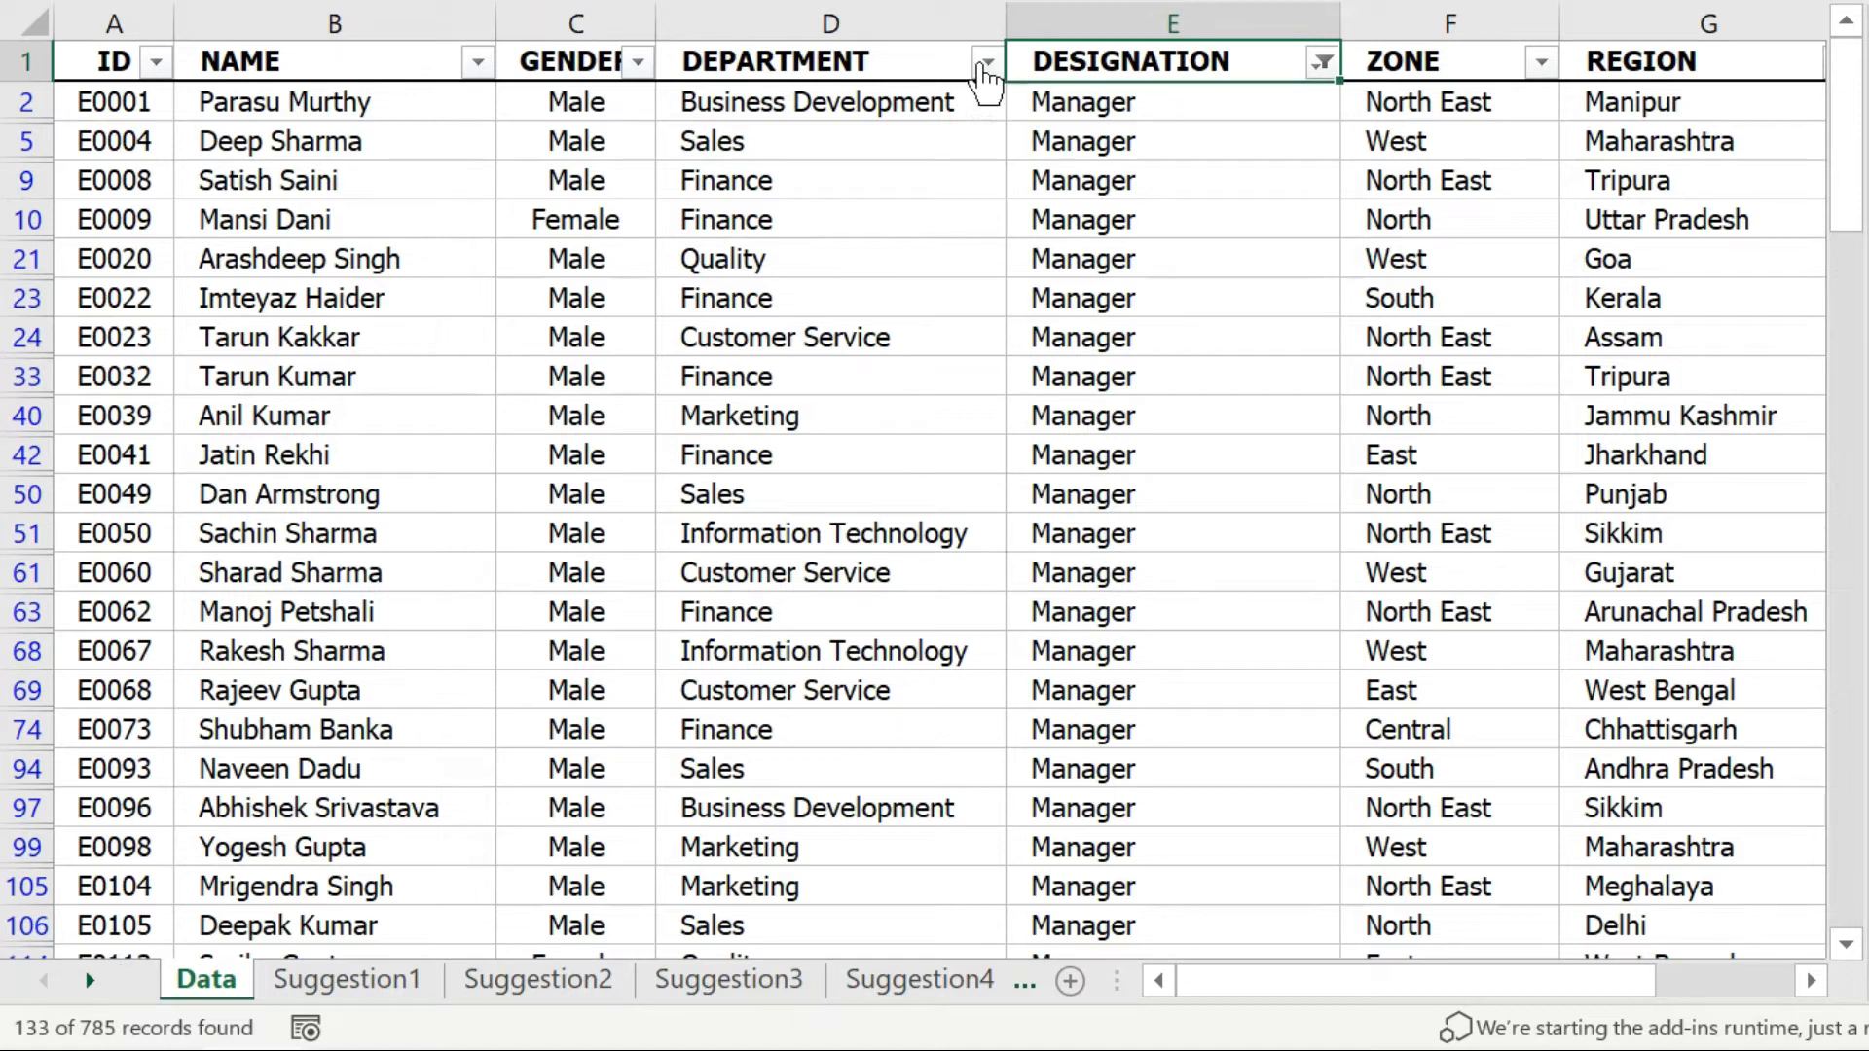
# Review the department names available in the DEPARTMENT column's filter for the Manager rows, and close it without filtering.
pyautogui.click(986, 64)
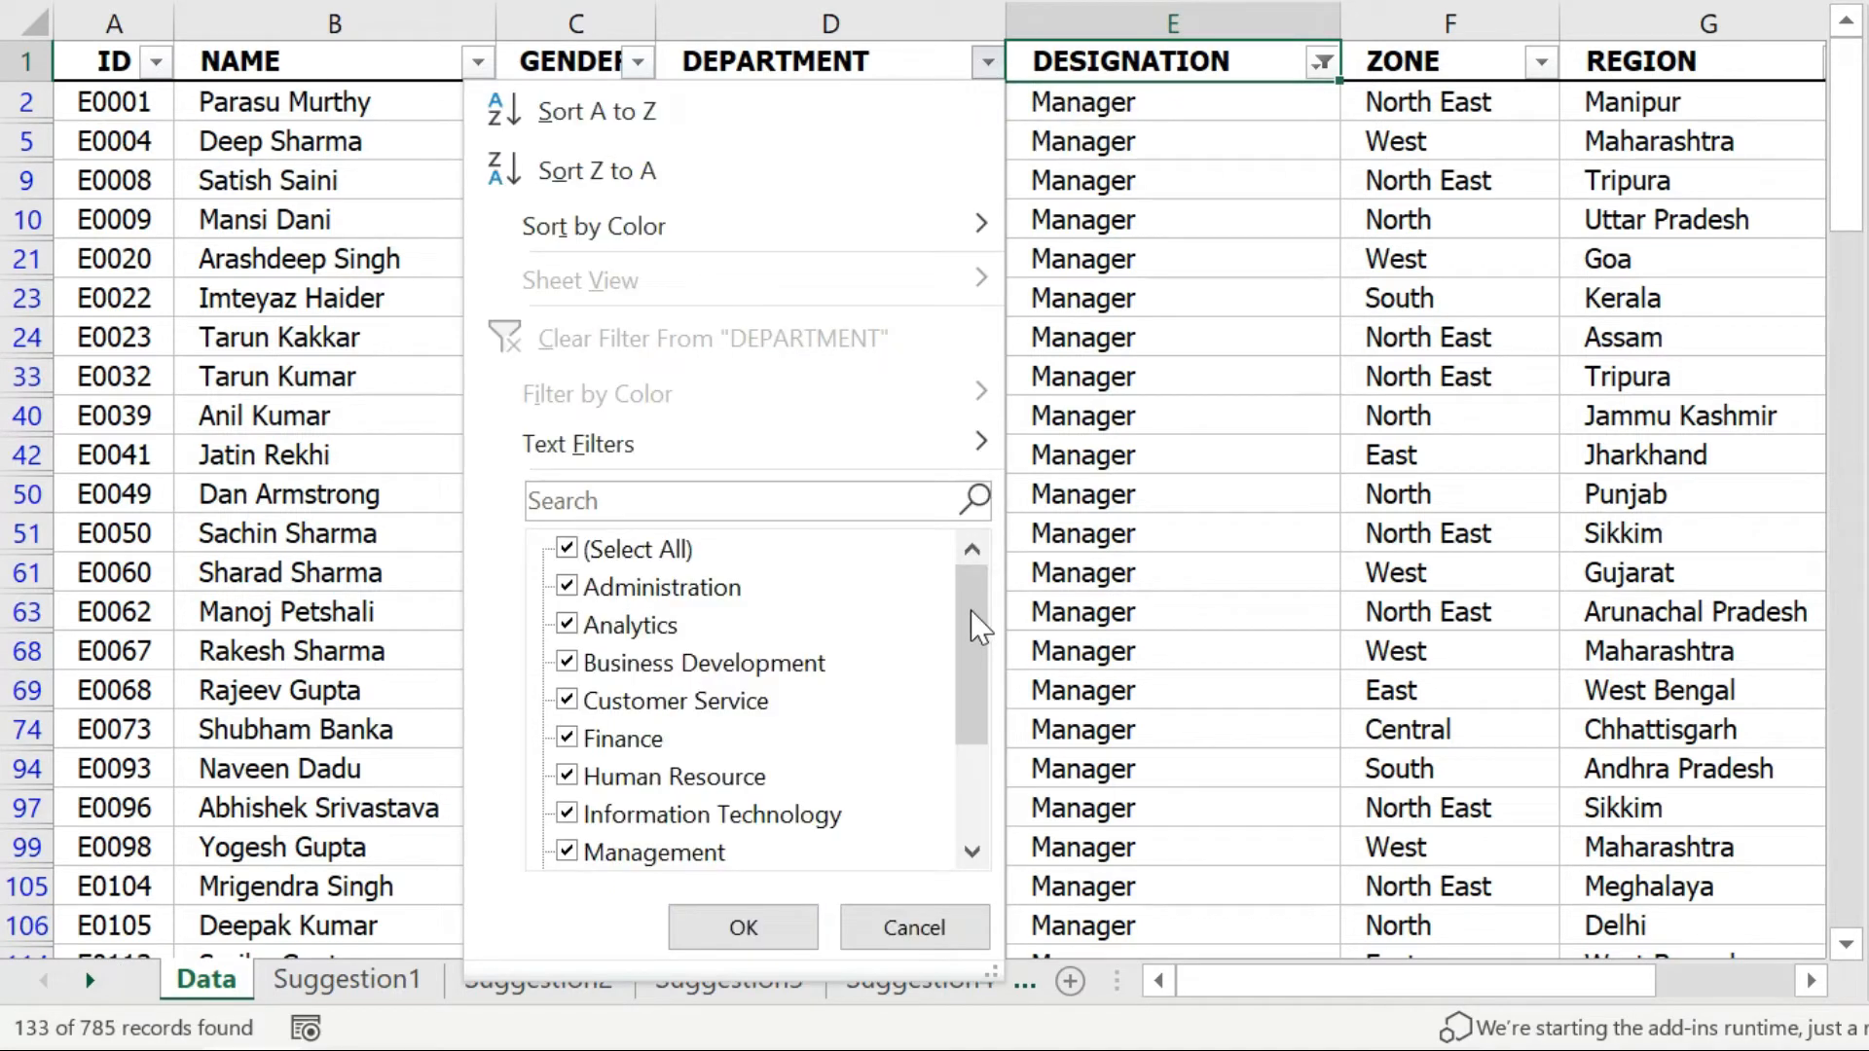
pyautogui.moveTo(972, 626)
pyautogui.mouseDown()
pyautogui.moveTo(969, 750)
pyautogui.moveTo(985, 618)
pyautogui.mouseUp()
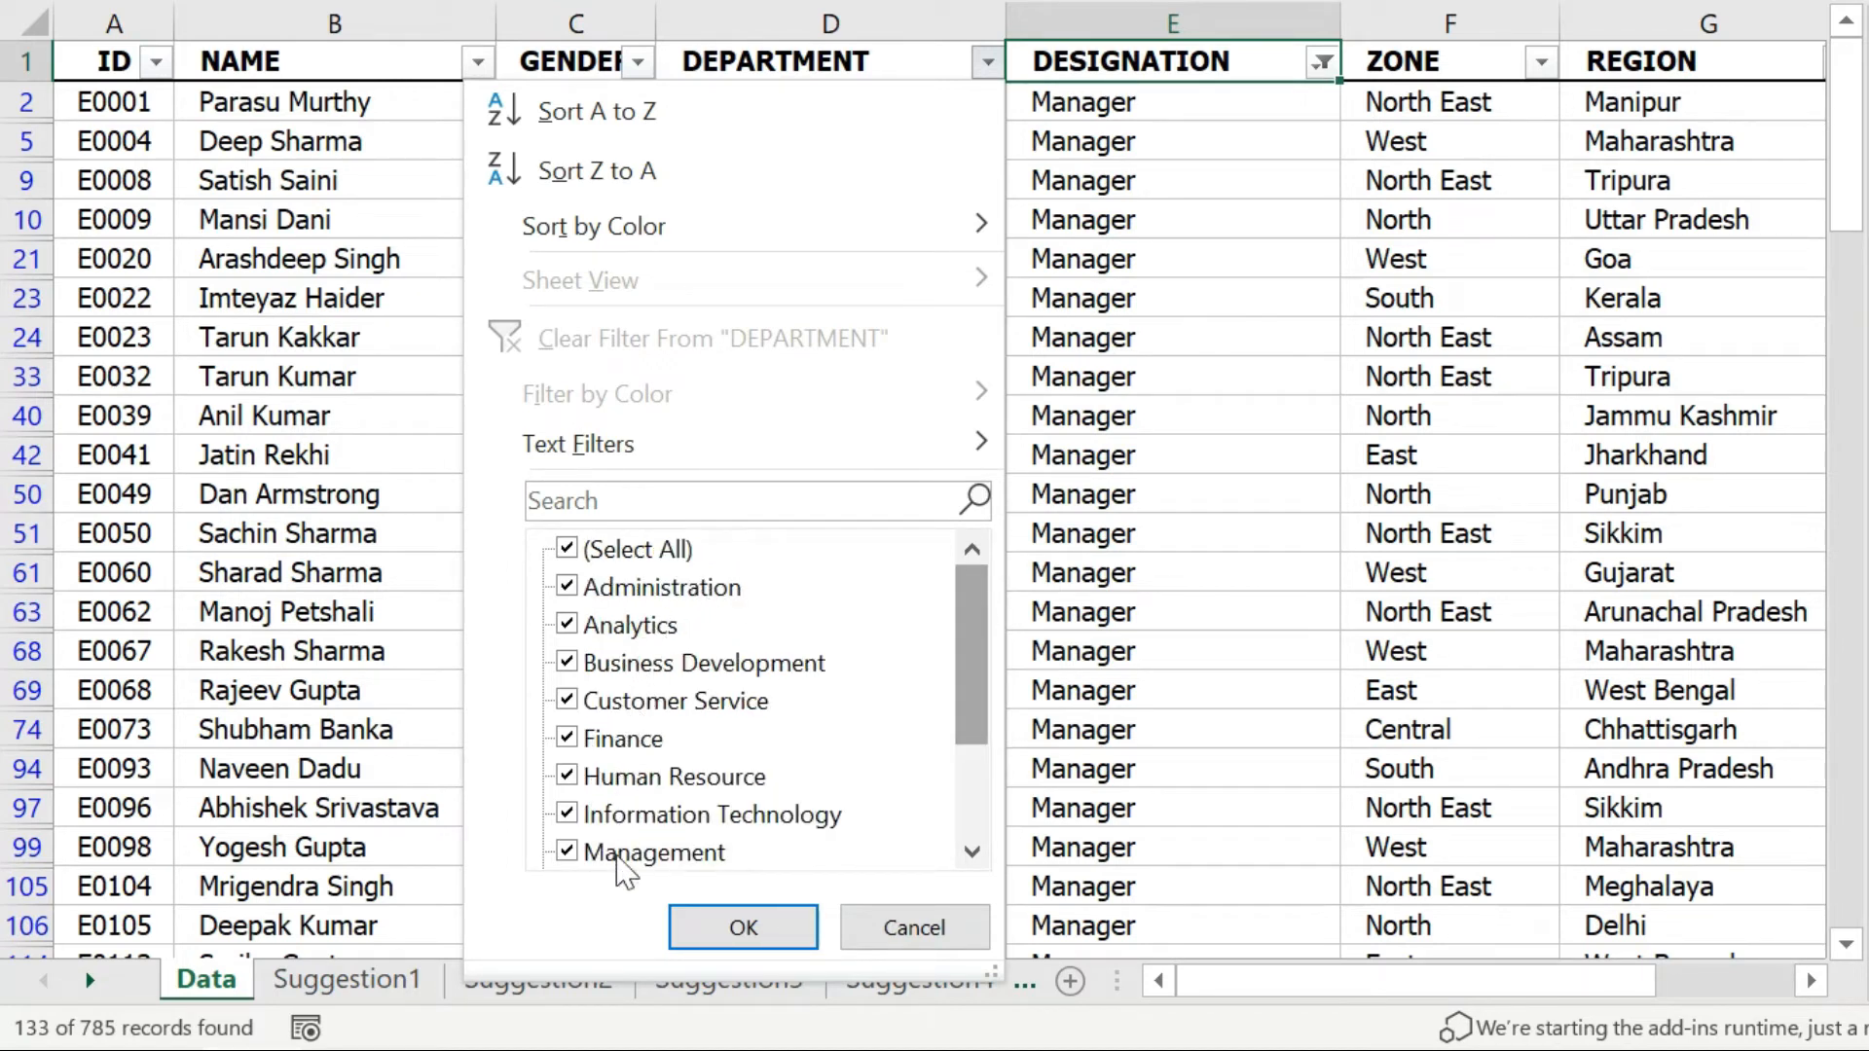
pyautogui.scroll(-1, 969, 695)
pyautogui.scroll(-3, 969, 696)
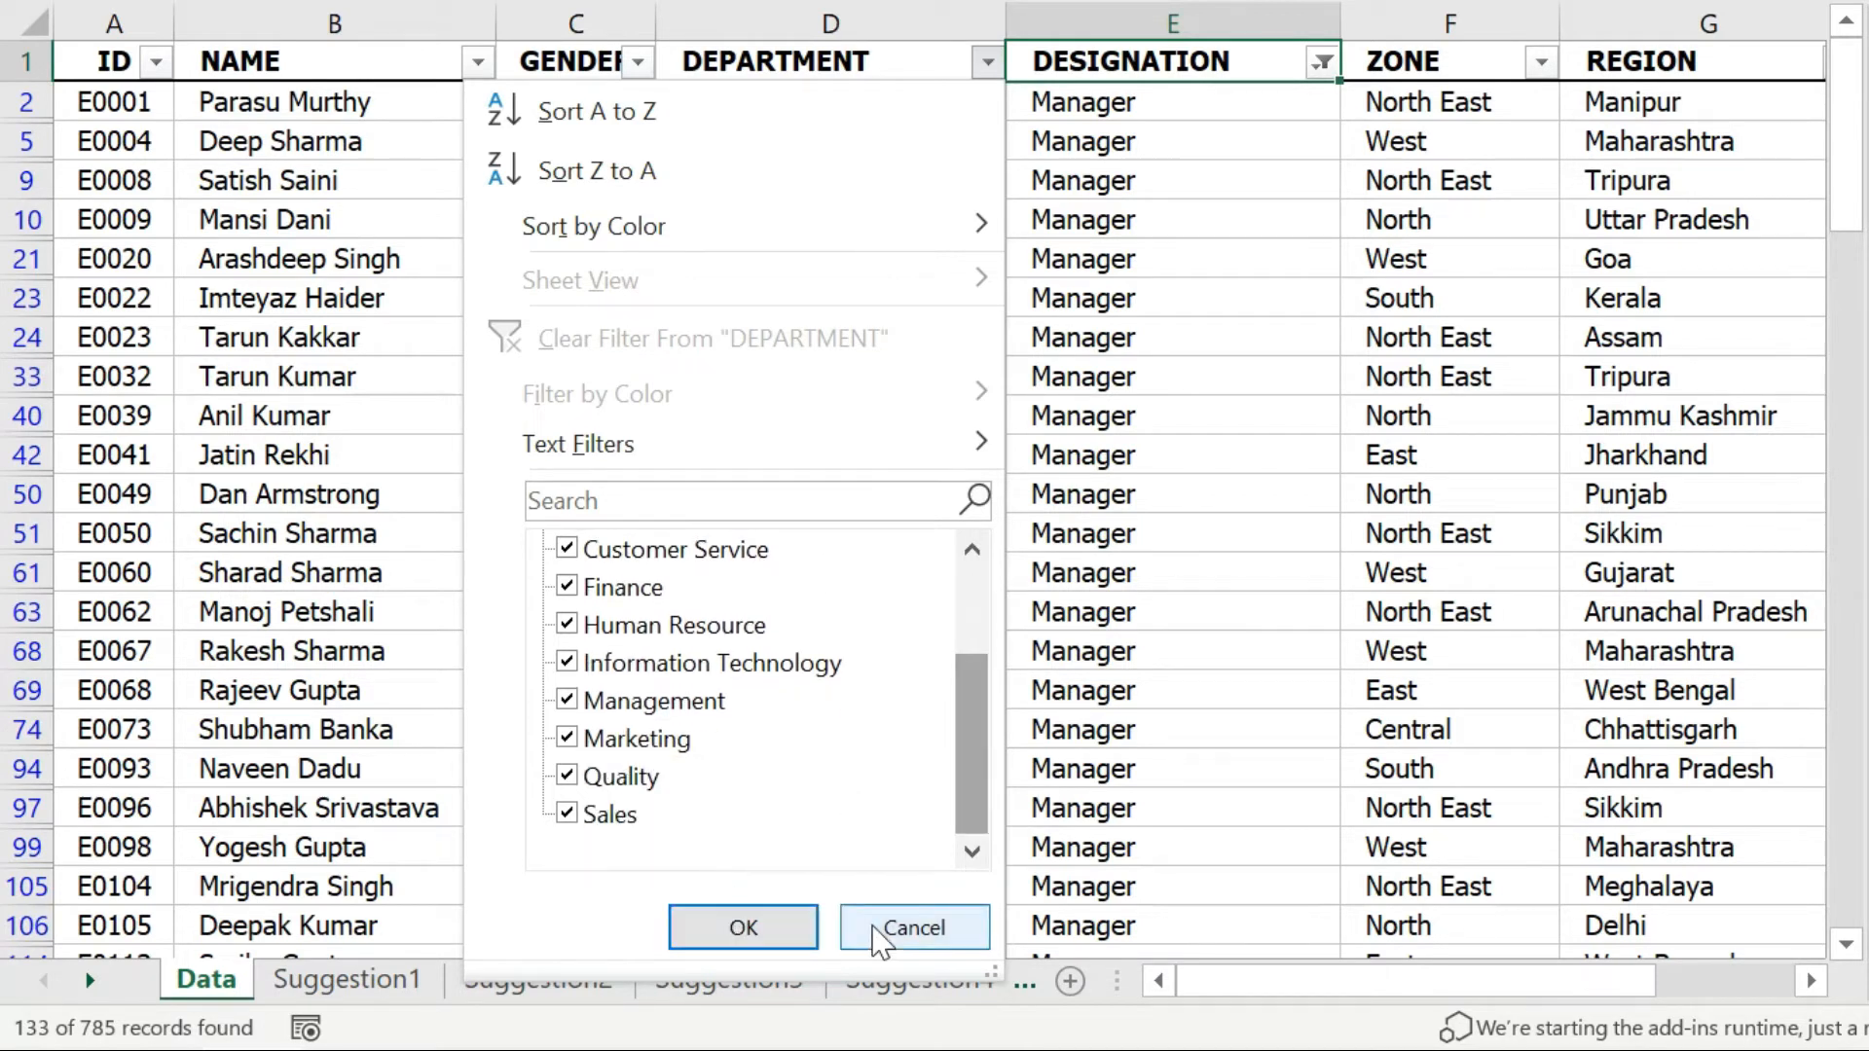
pyautogui.click(876, 927)
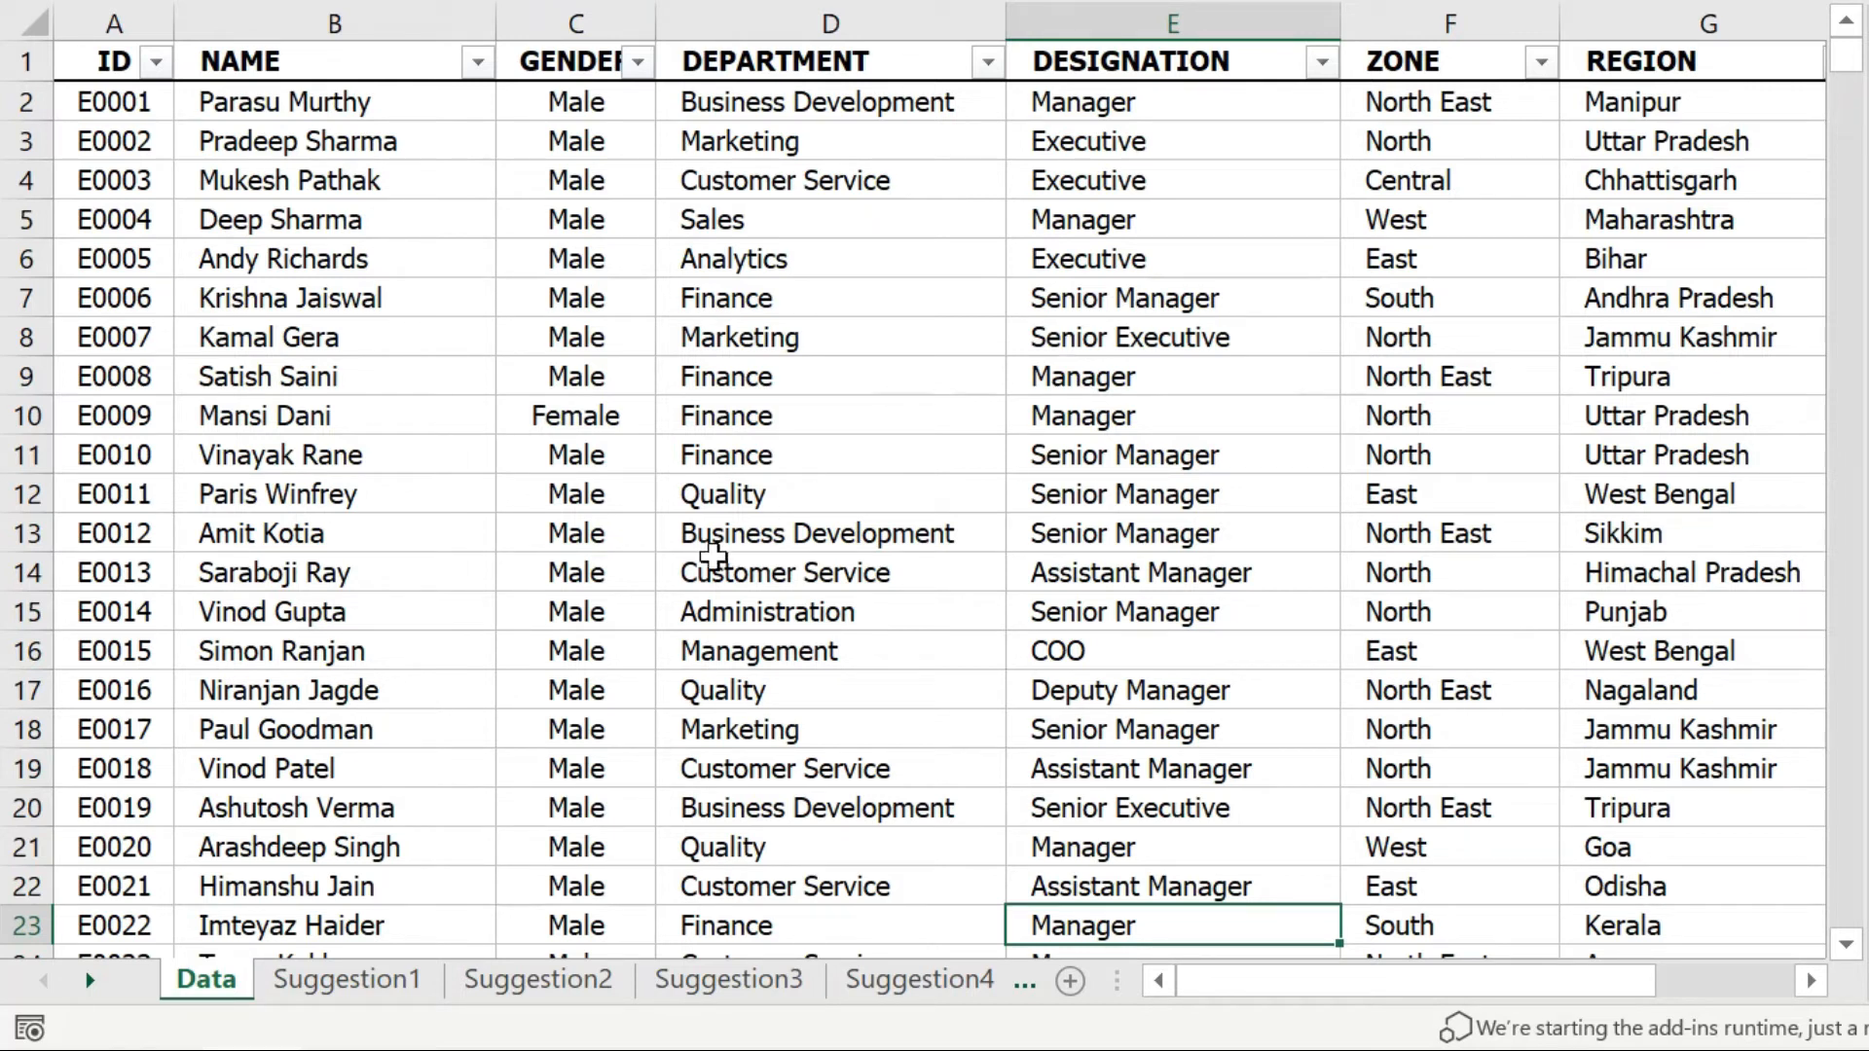
# Check the distinct department count on the Suggestion7 sheet and return to the Data sheet.
pyautogui.click(91, 982)
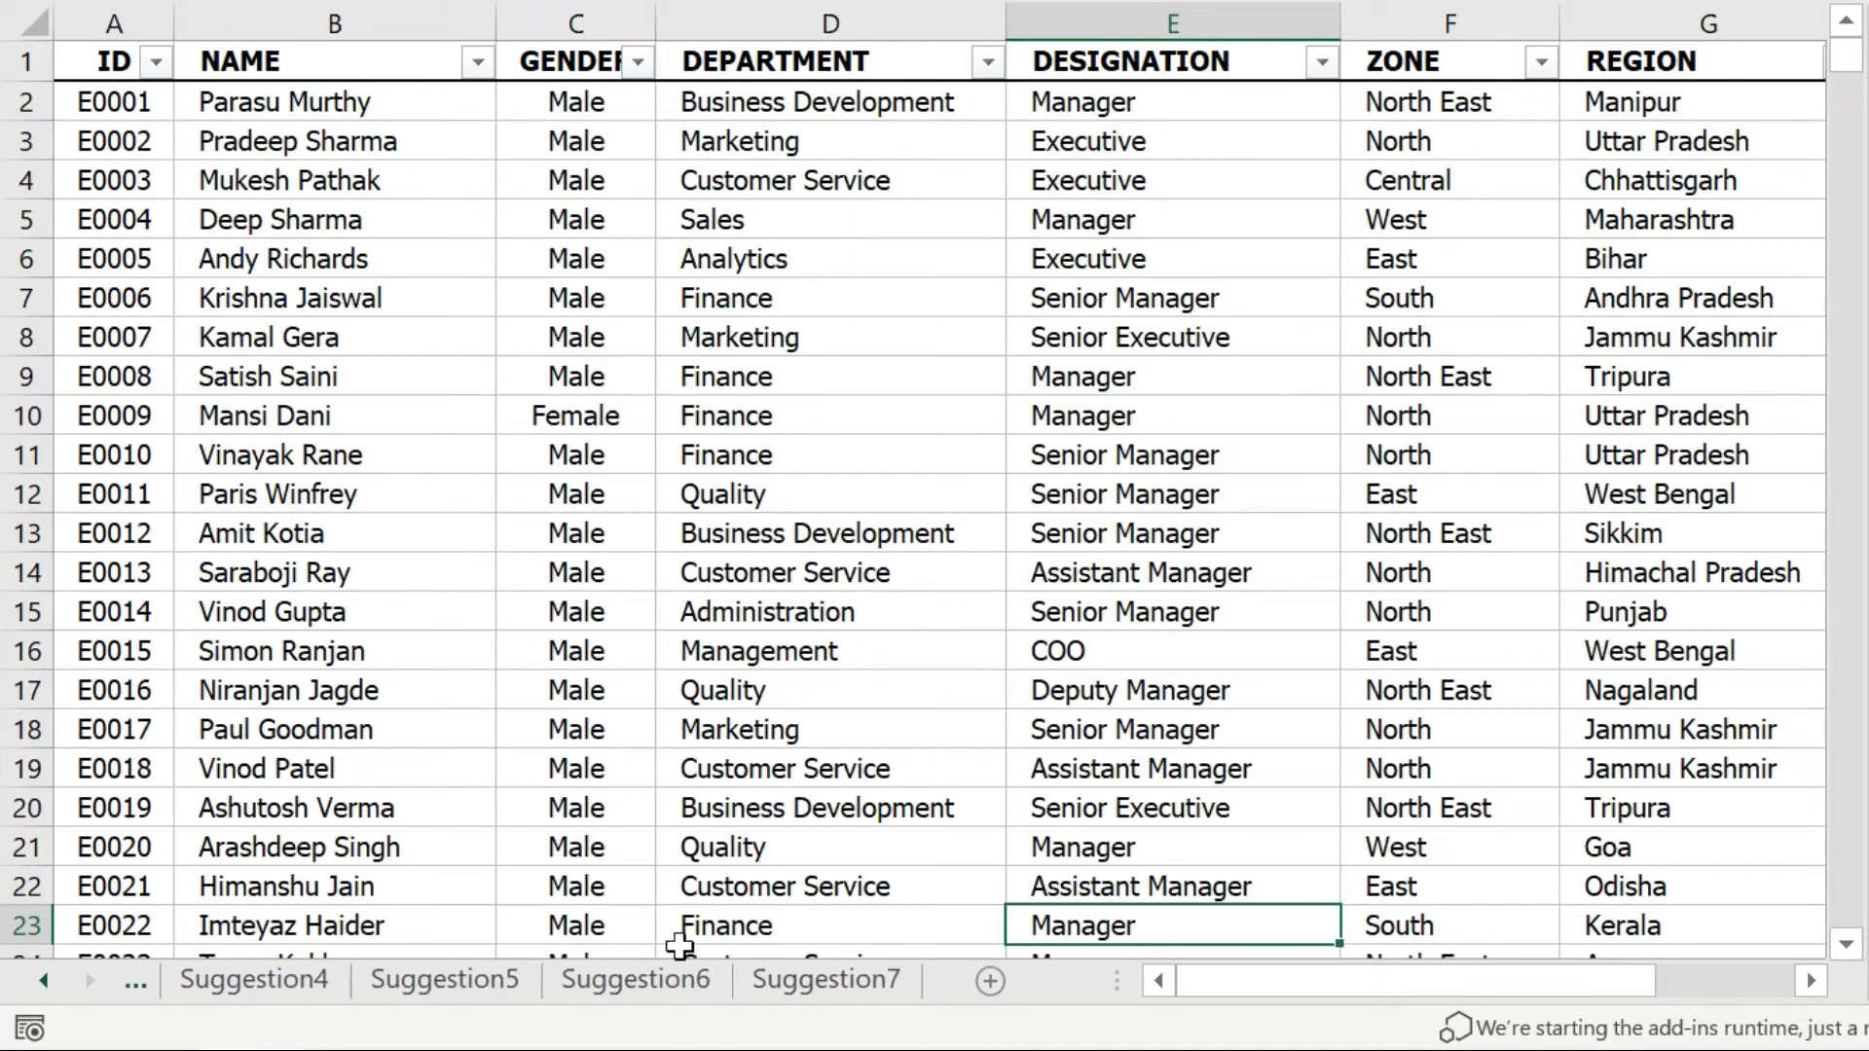
pyautogui.click(789, 980)
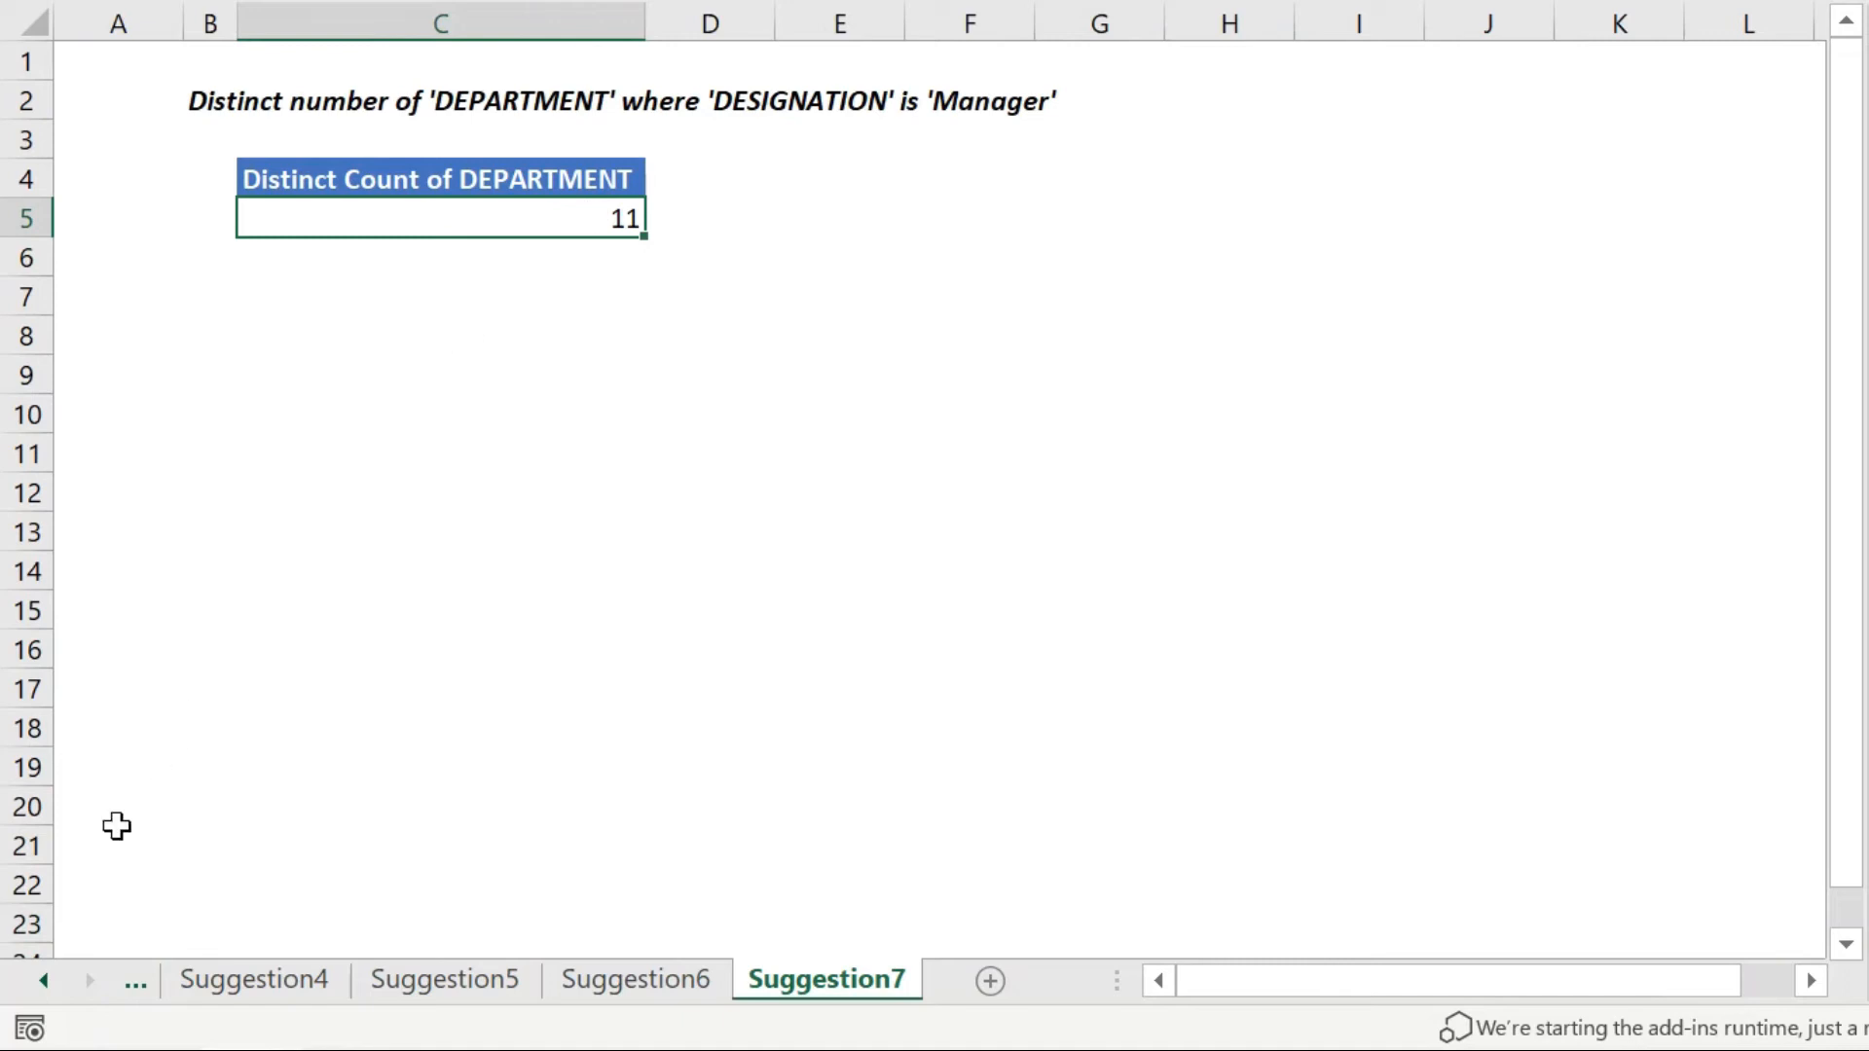
pyautogui.click(43, 981)
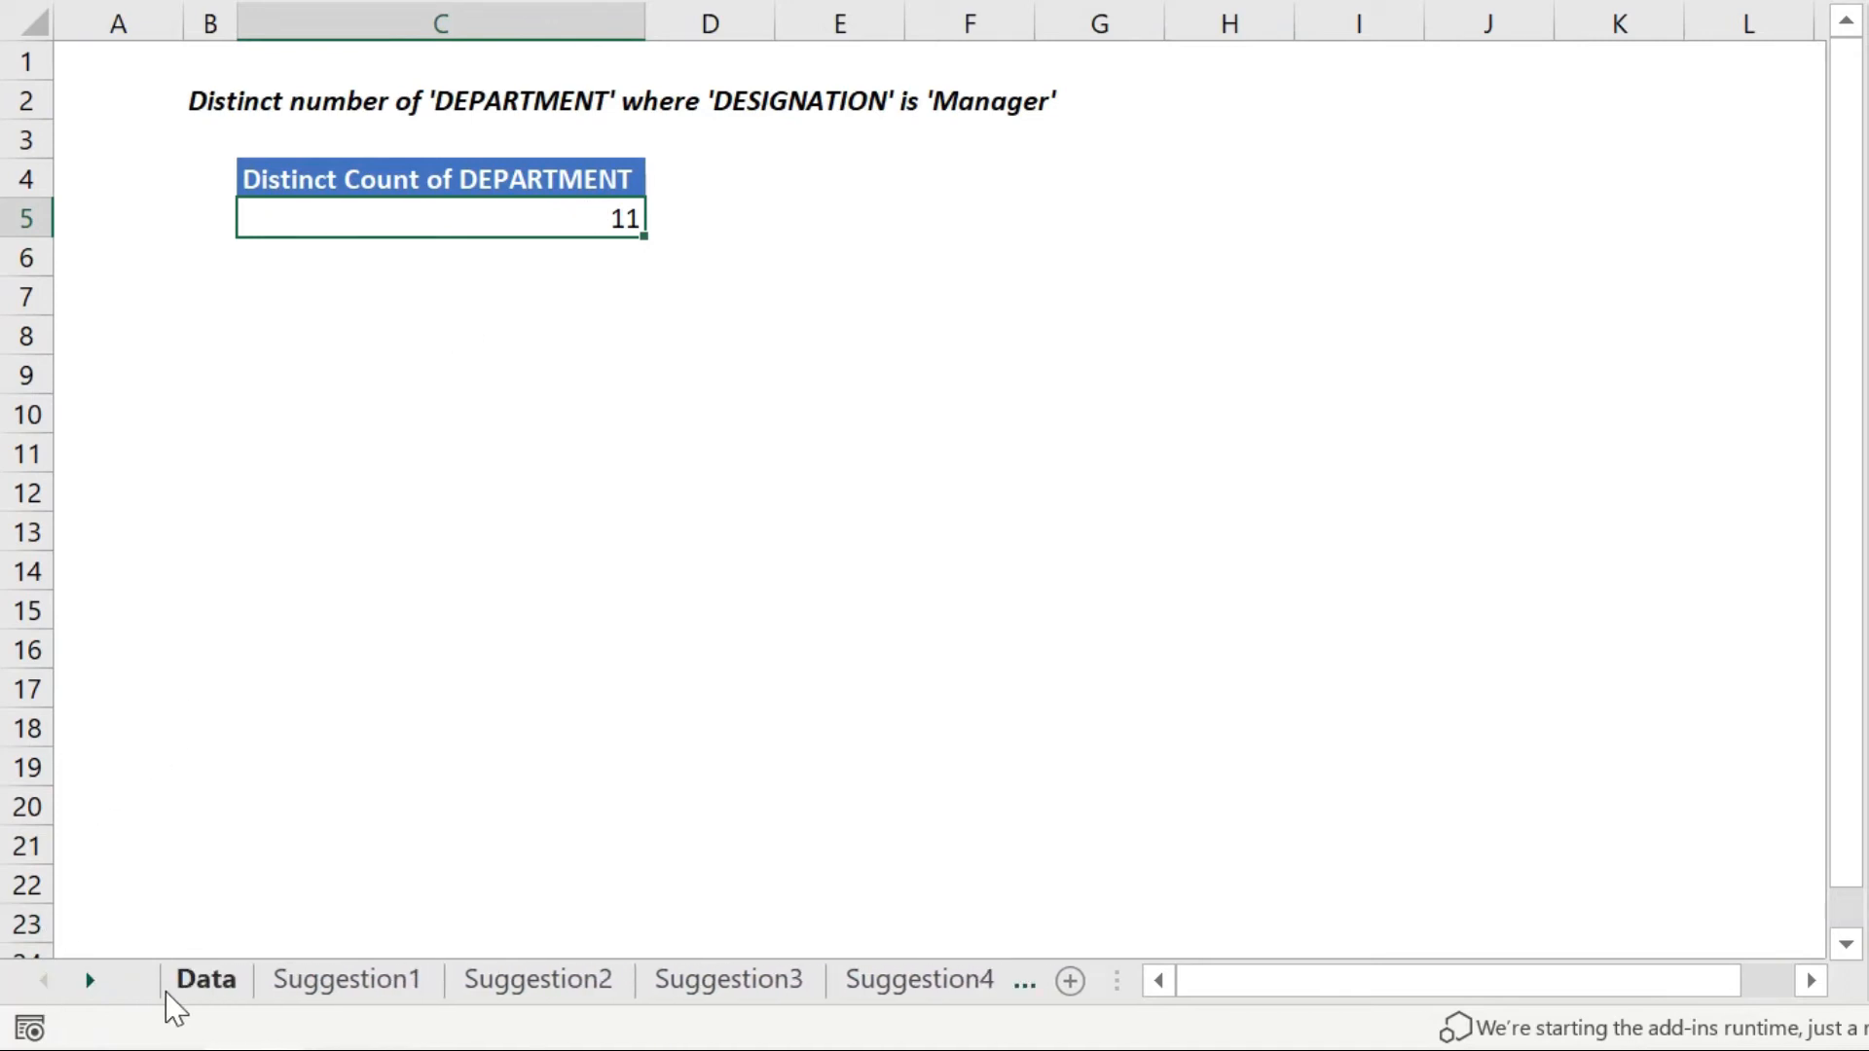
pyautogui.click(204, 984)
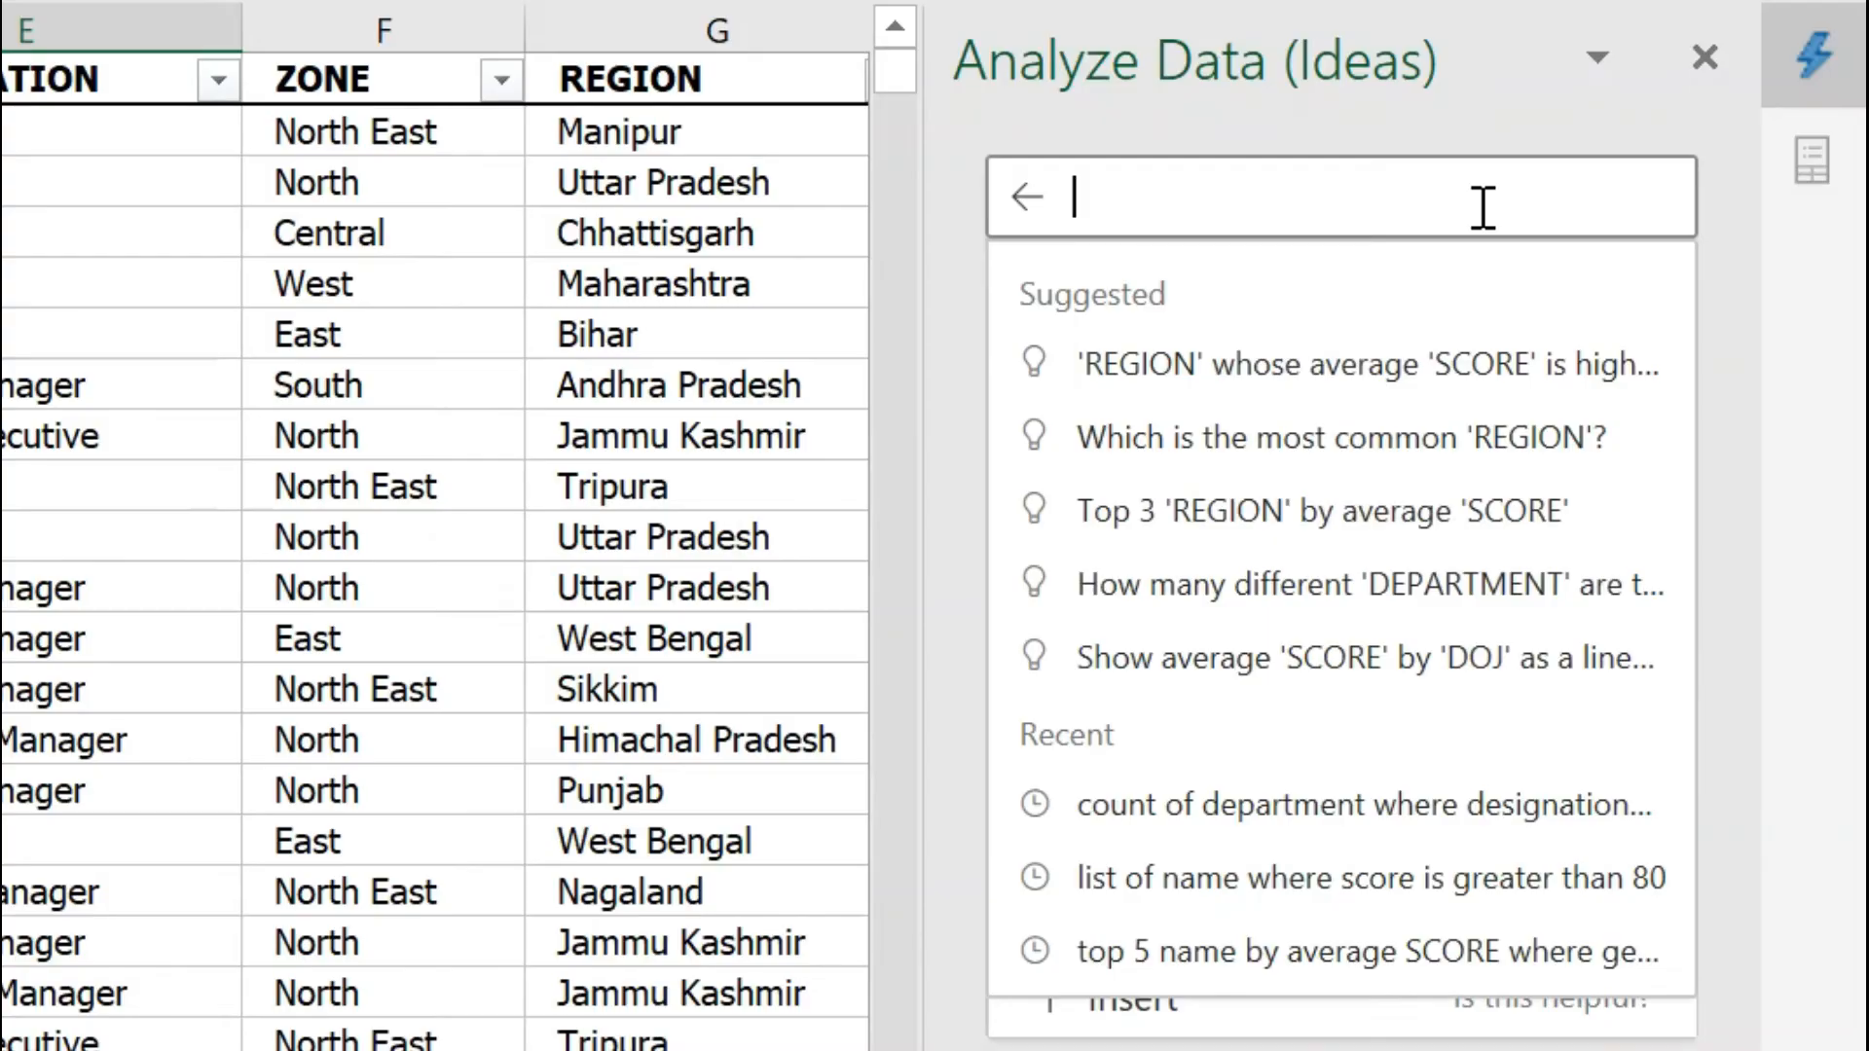
# Ask Analyze Data for "average of score where gender is male and zone is north and score is greater than 90" and insert the answer.
pyautogui.write('average ')
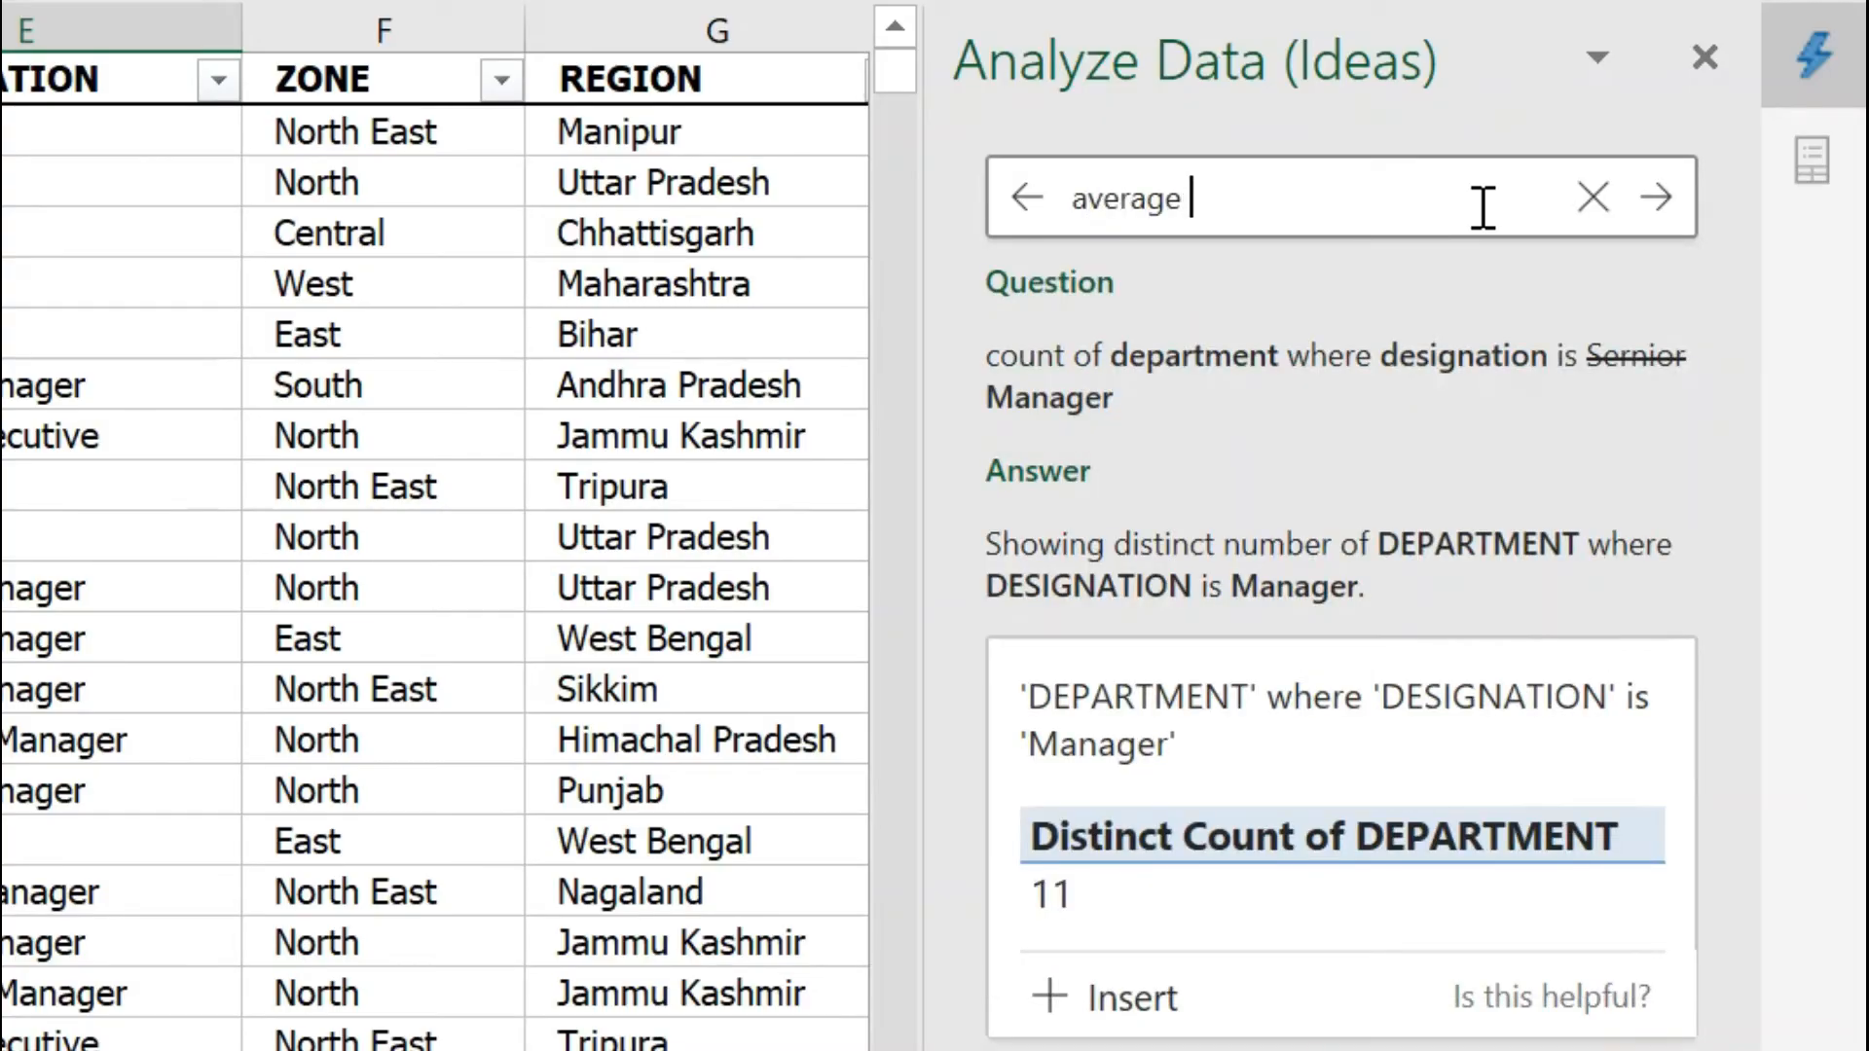
pyautogui.write('of score')
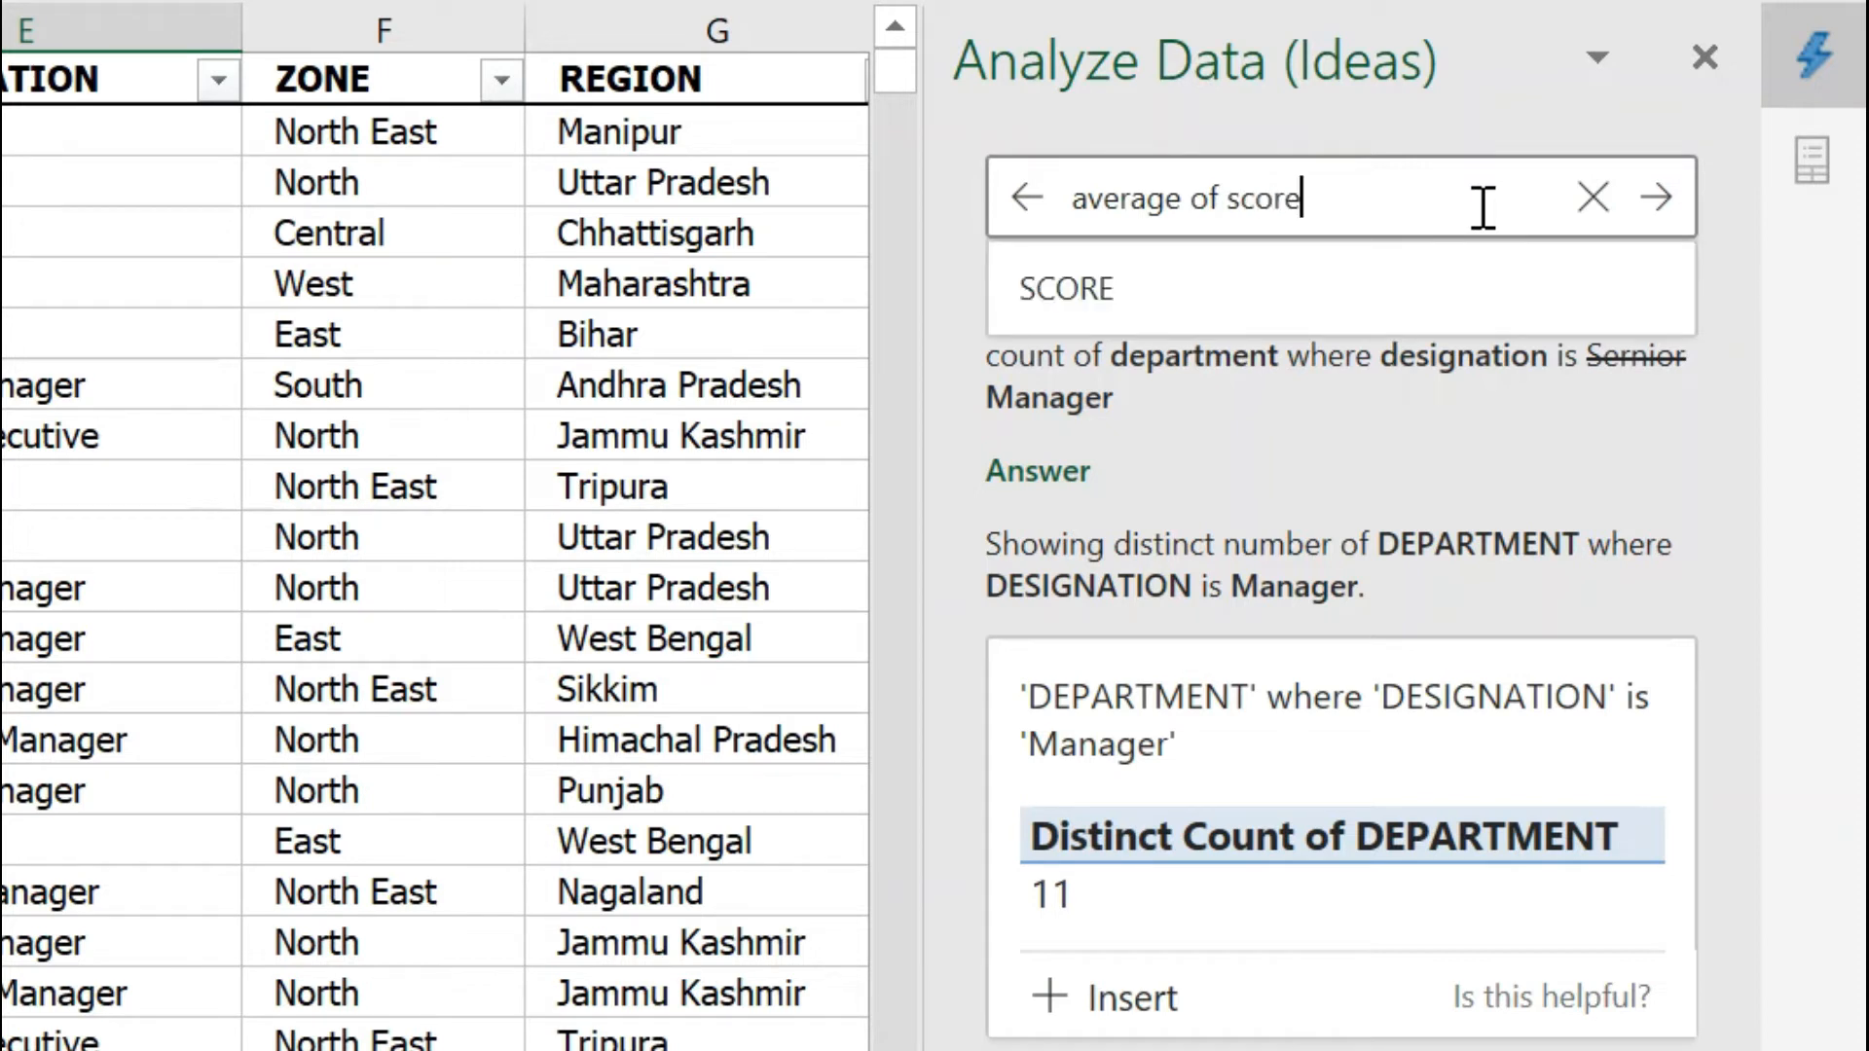
pyautogui.write(' where gender is mle')
pyautogui.press('BackSpace')
pyautogui.press('BackSpace')
pyautogui.write('ale and zone is north and ')
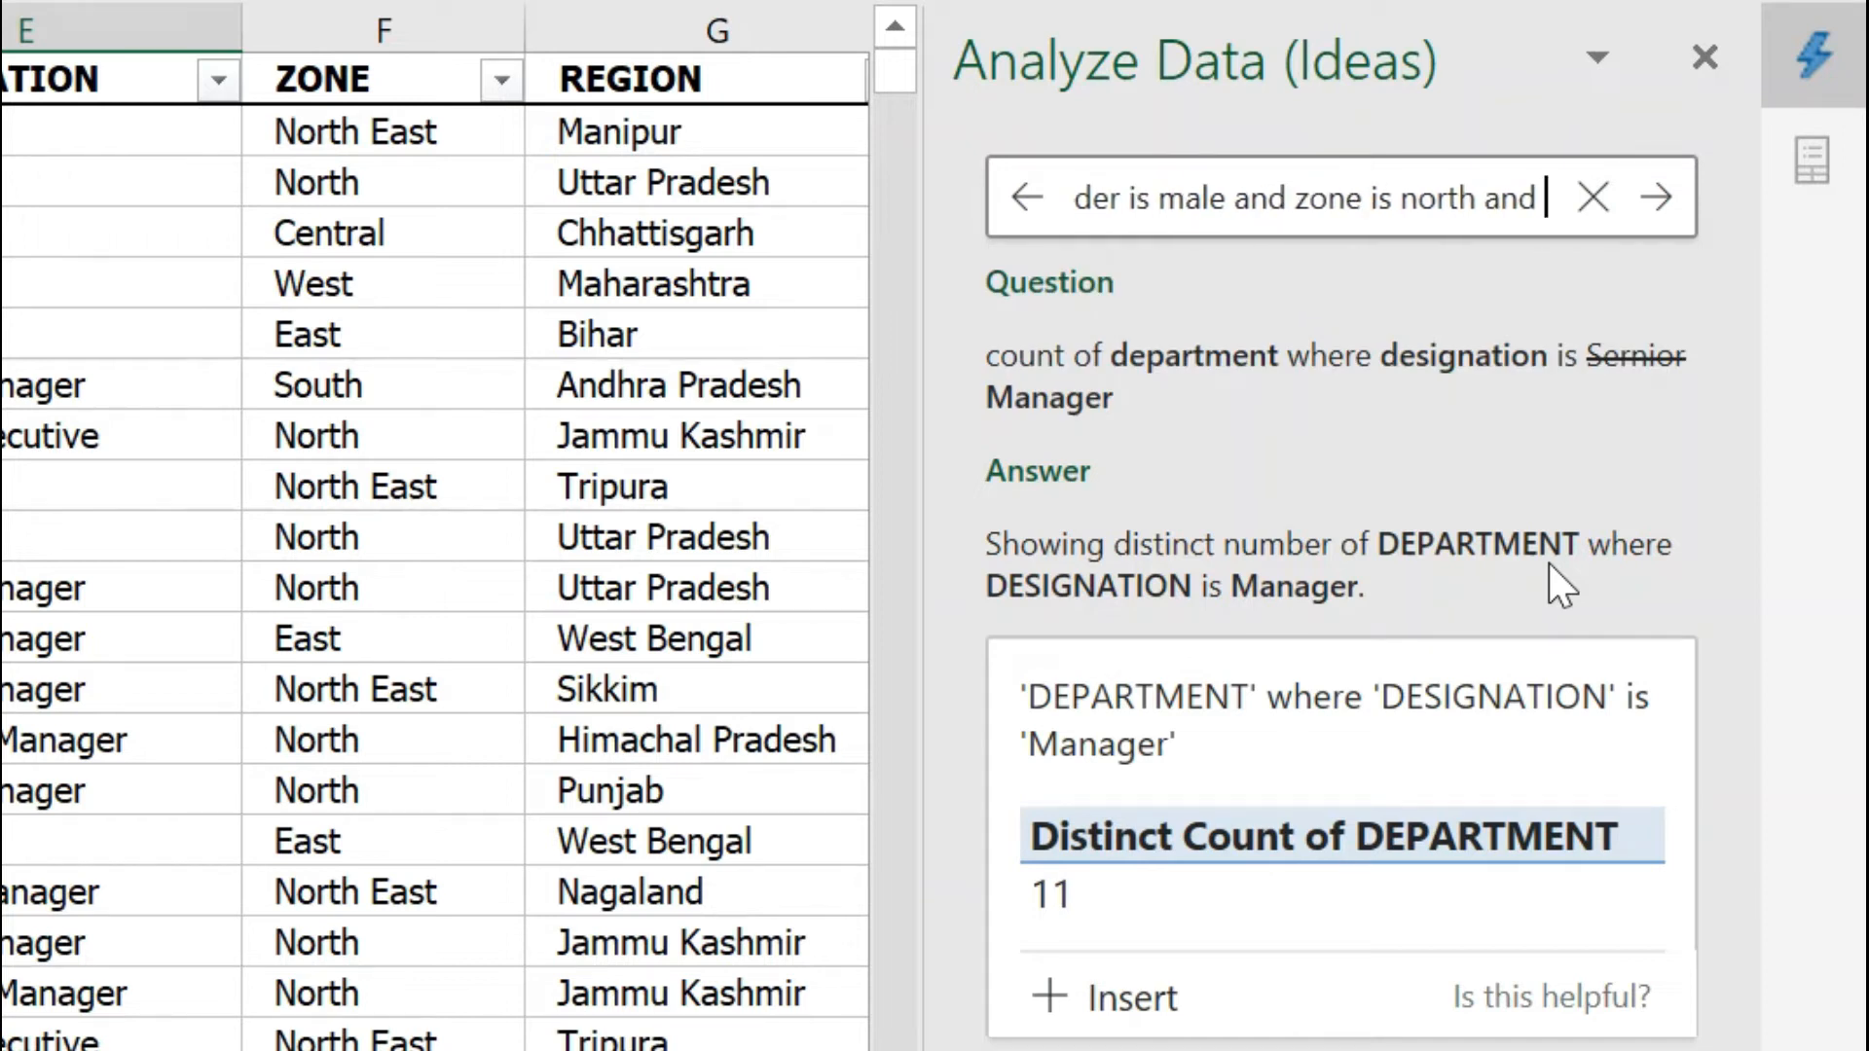
pyautogui.write('score')
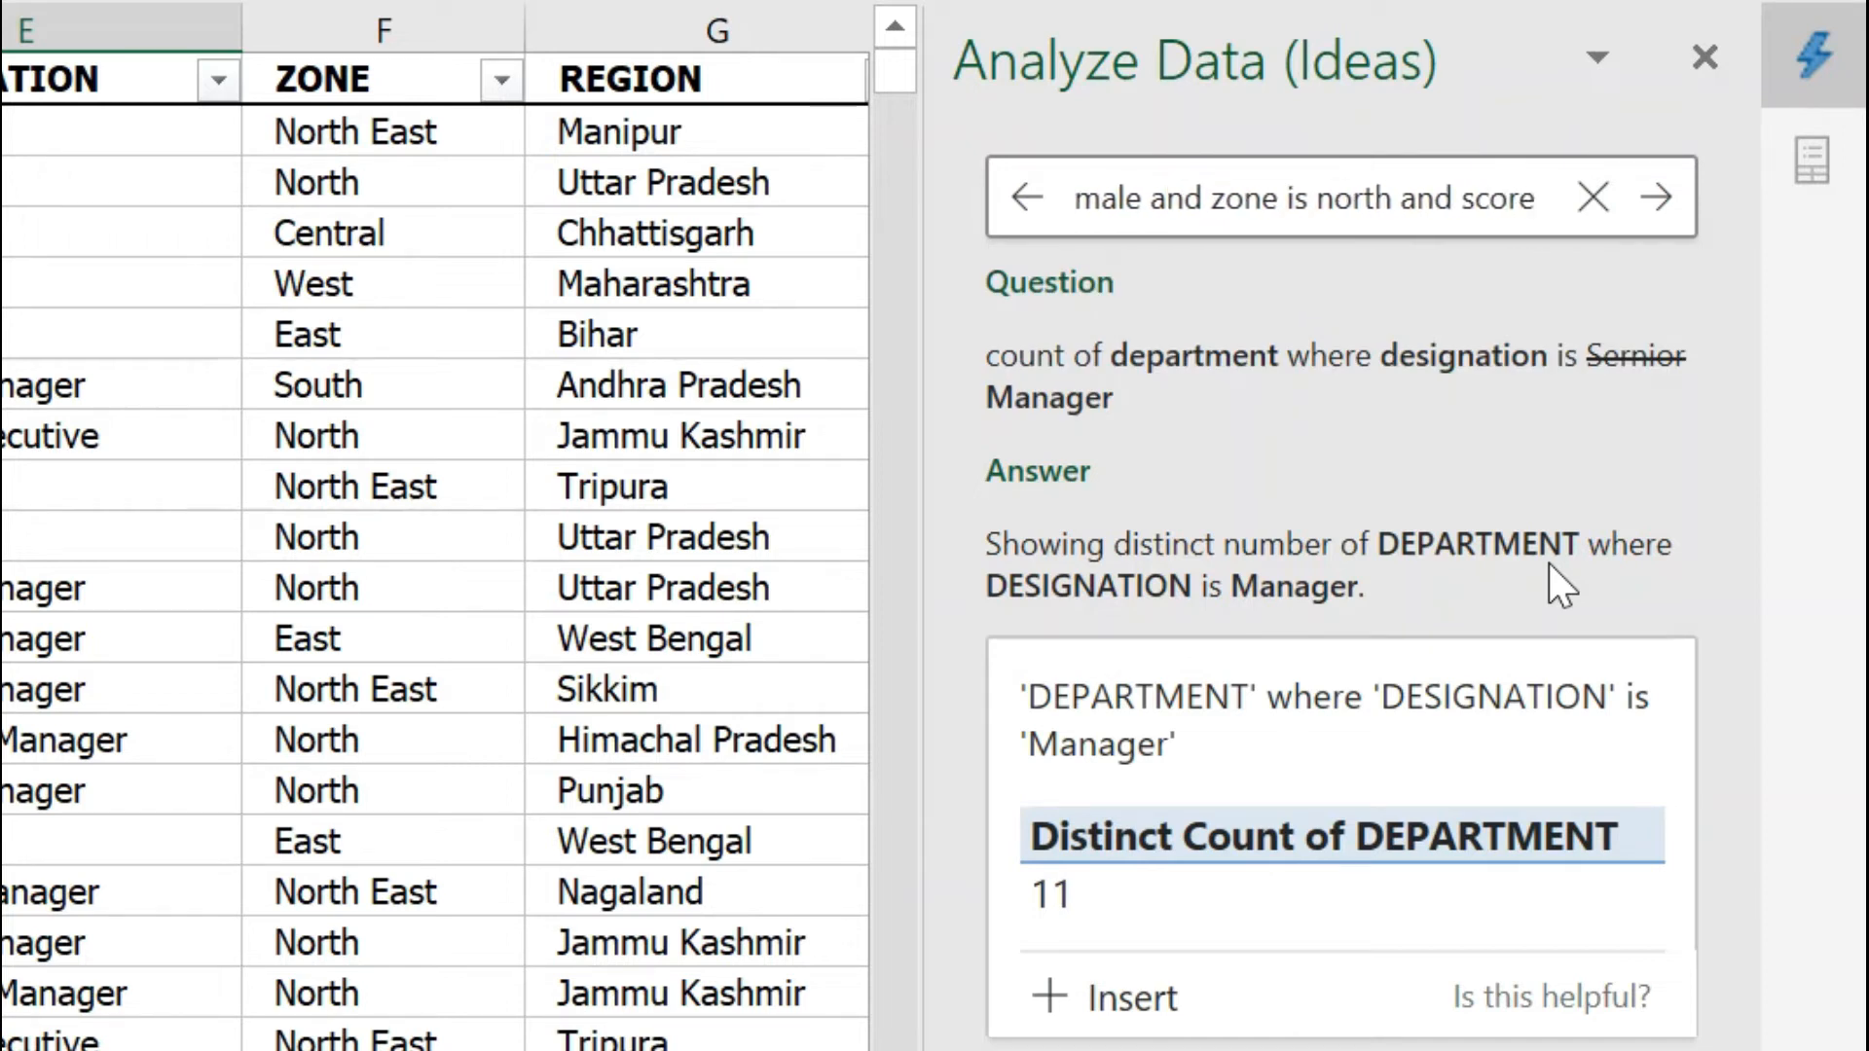
pyautogui.write(' is g')
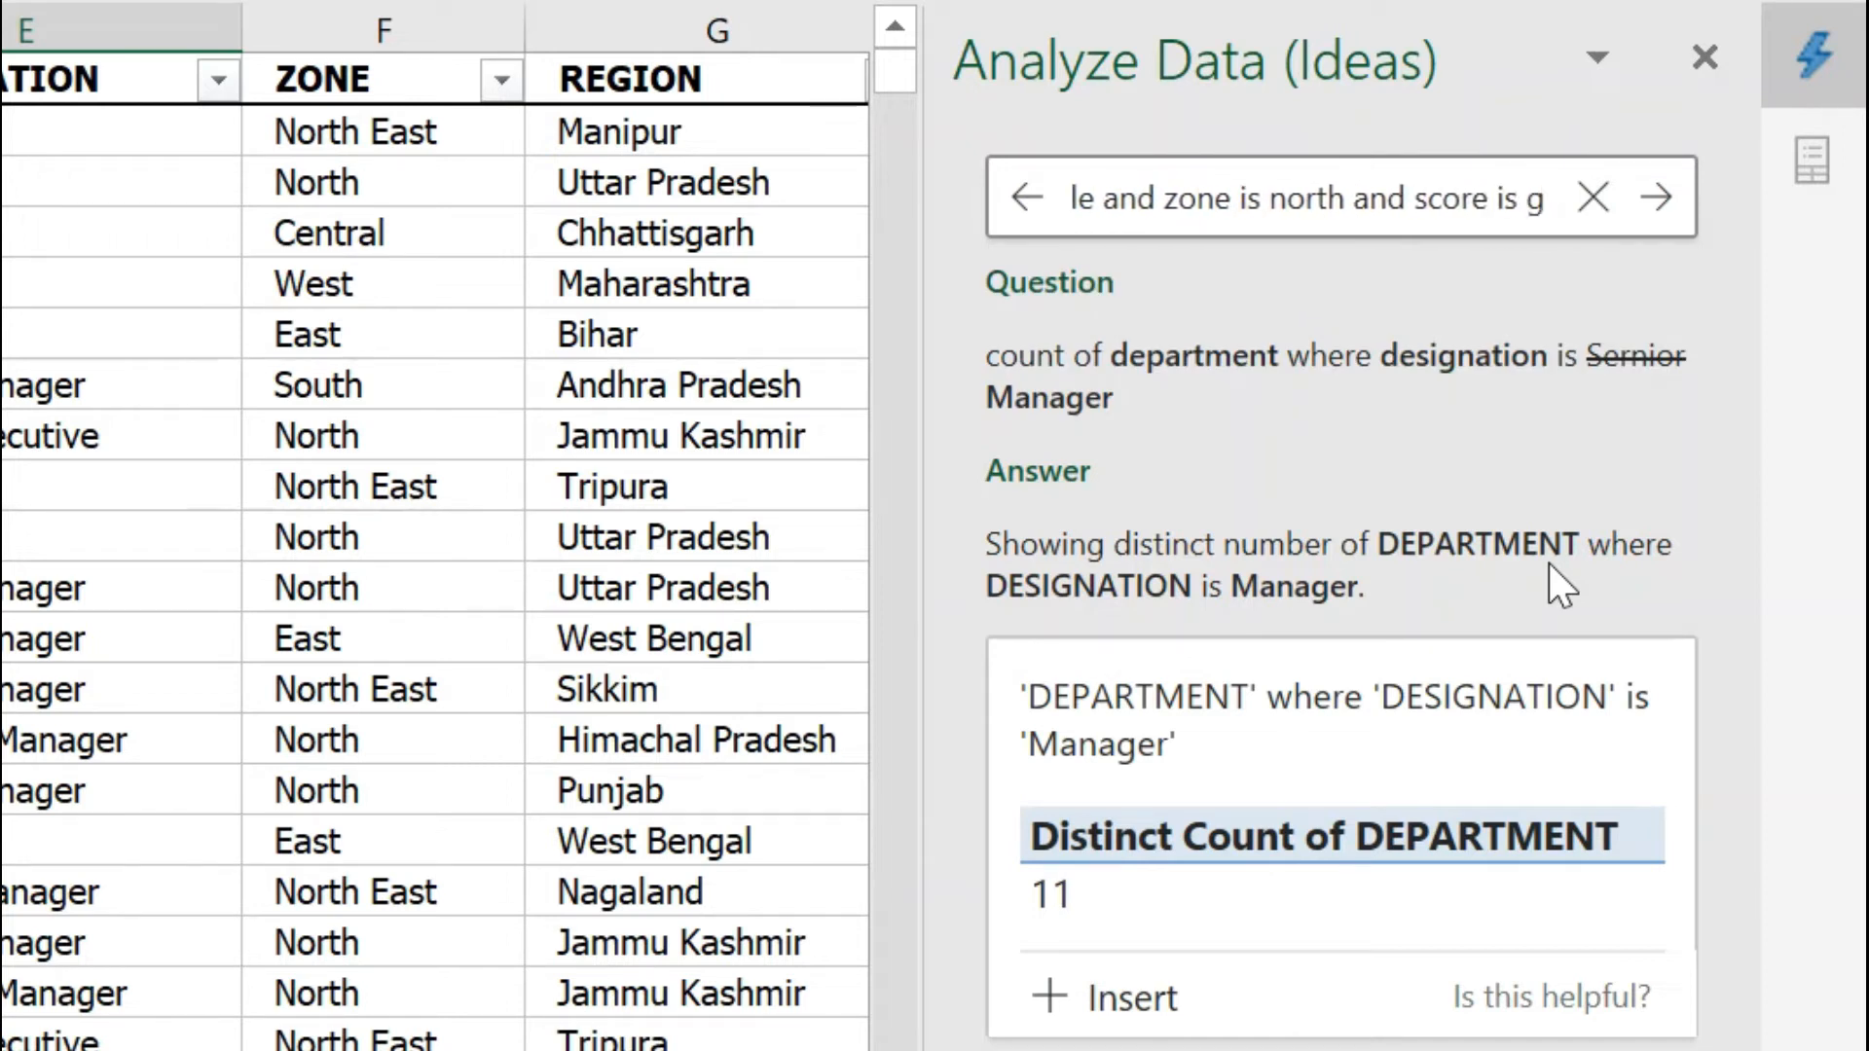
pyautogui.write('reater than')
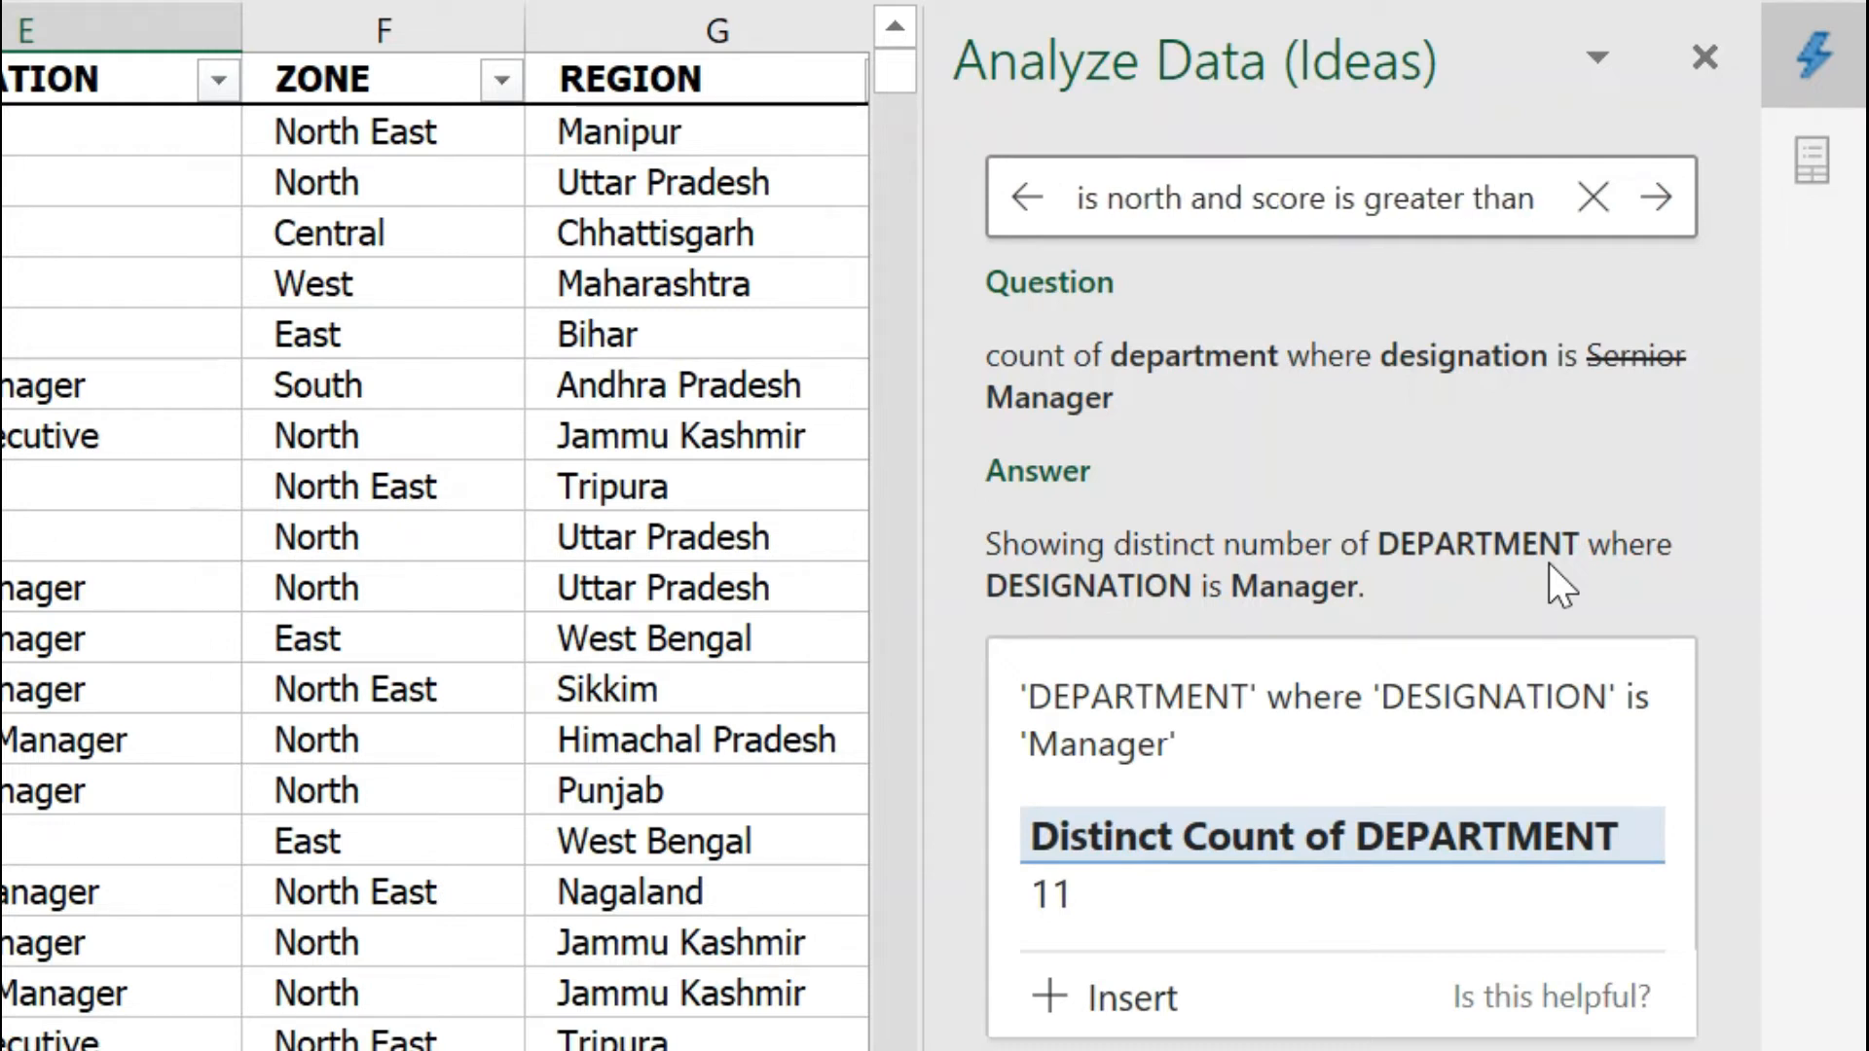
pyautogui.write(' 90')
pyautogui.press('Return')
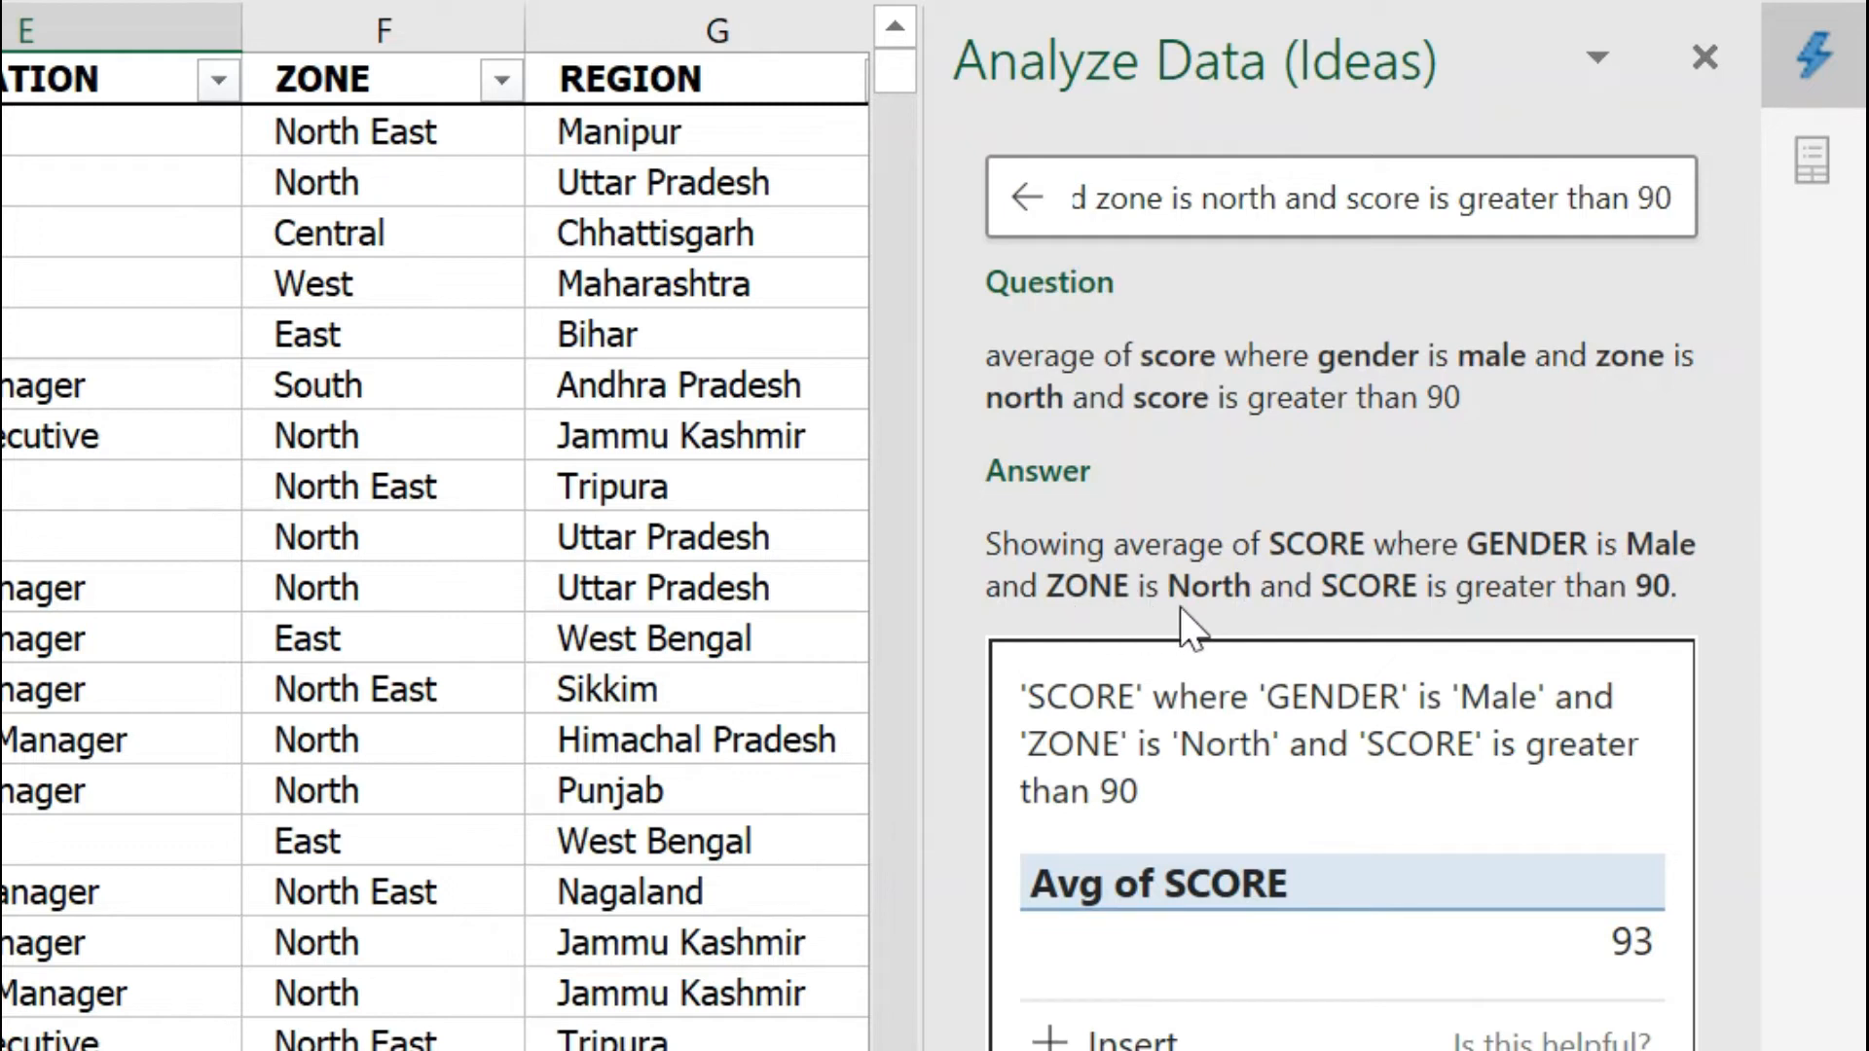
pyautogui.click(1223, 1040)
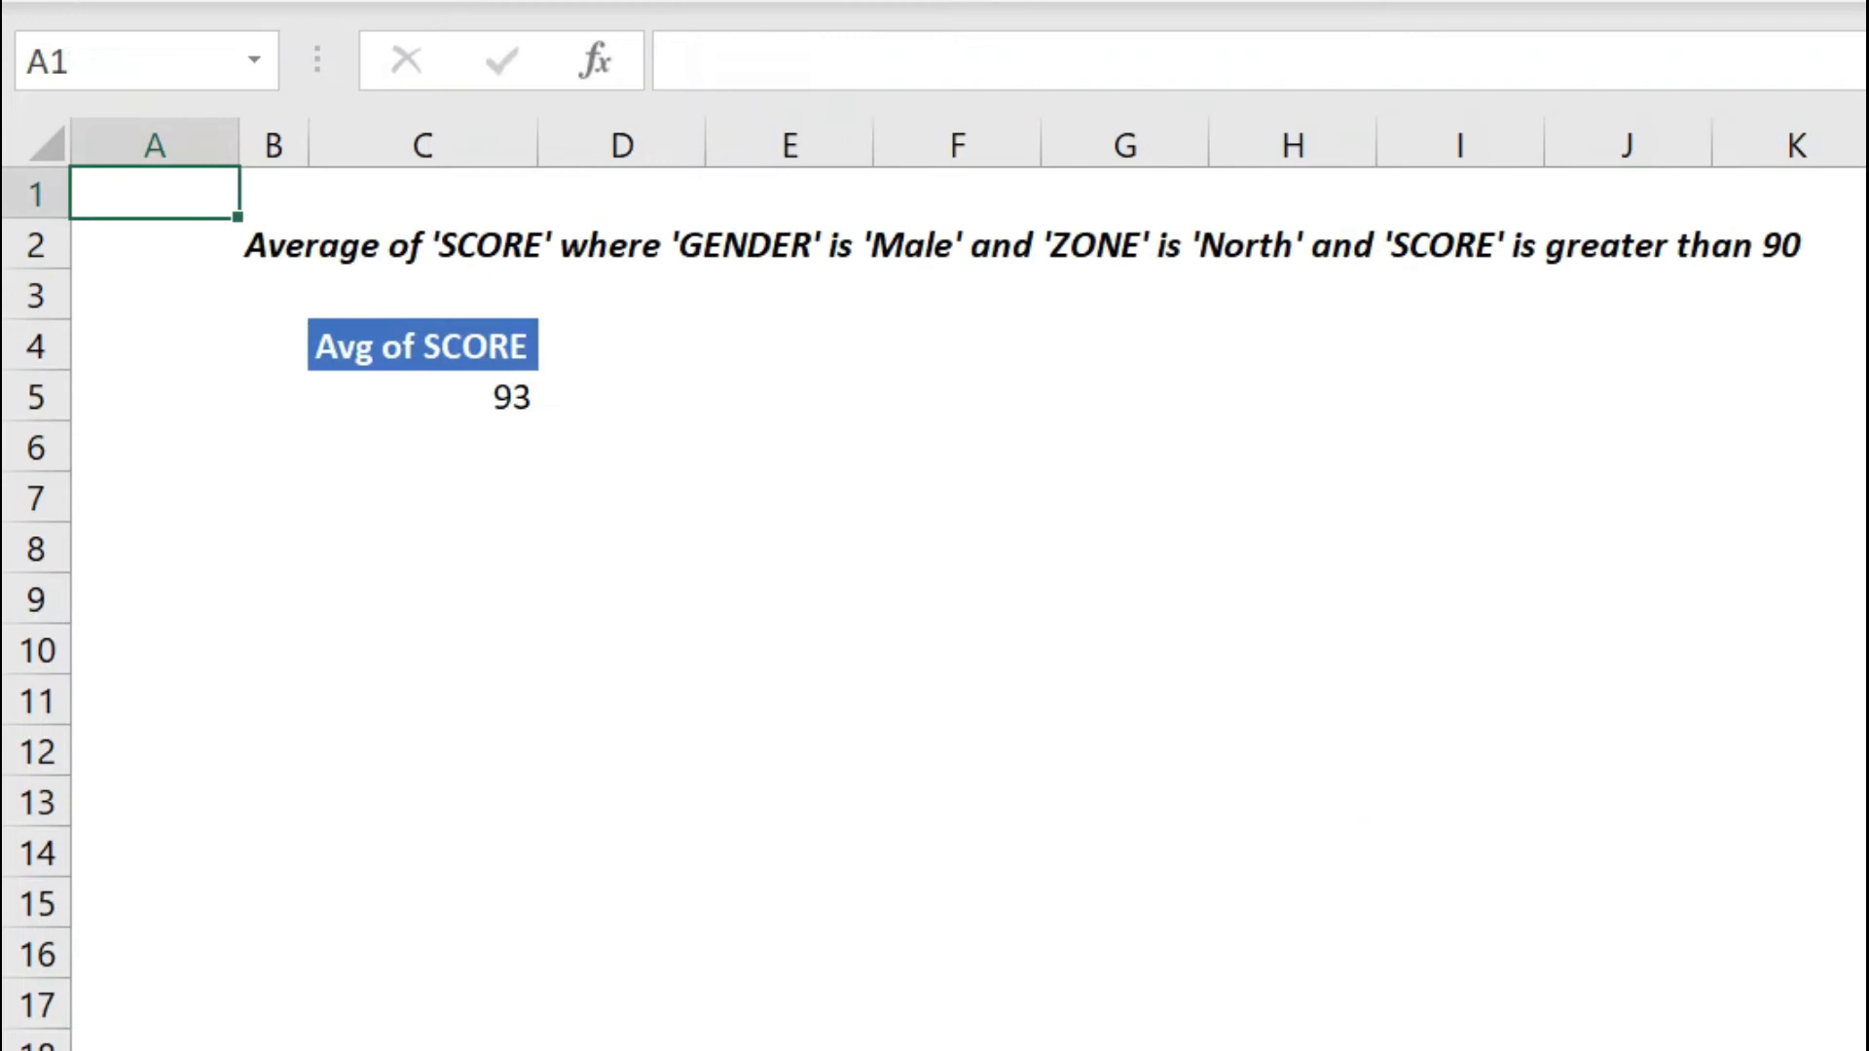
# Inspect the full Avg of SCORE formula in cell C5 with the formula bar enlarged, and return to the Data sheet.
pyautogui.click(500, 403)
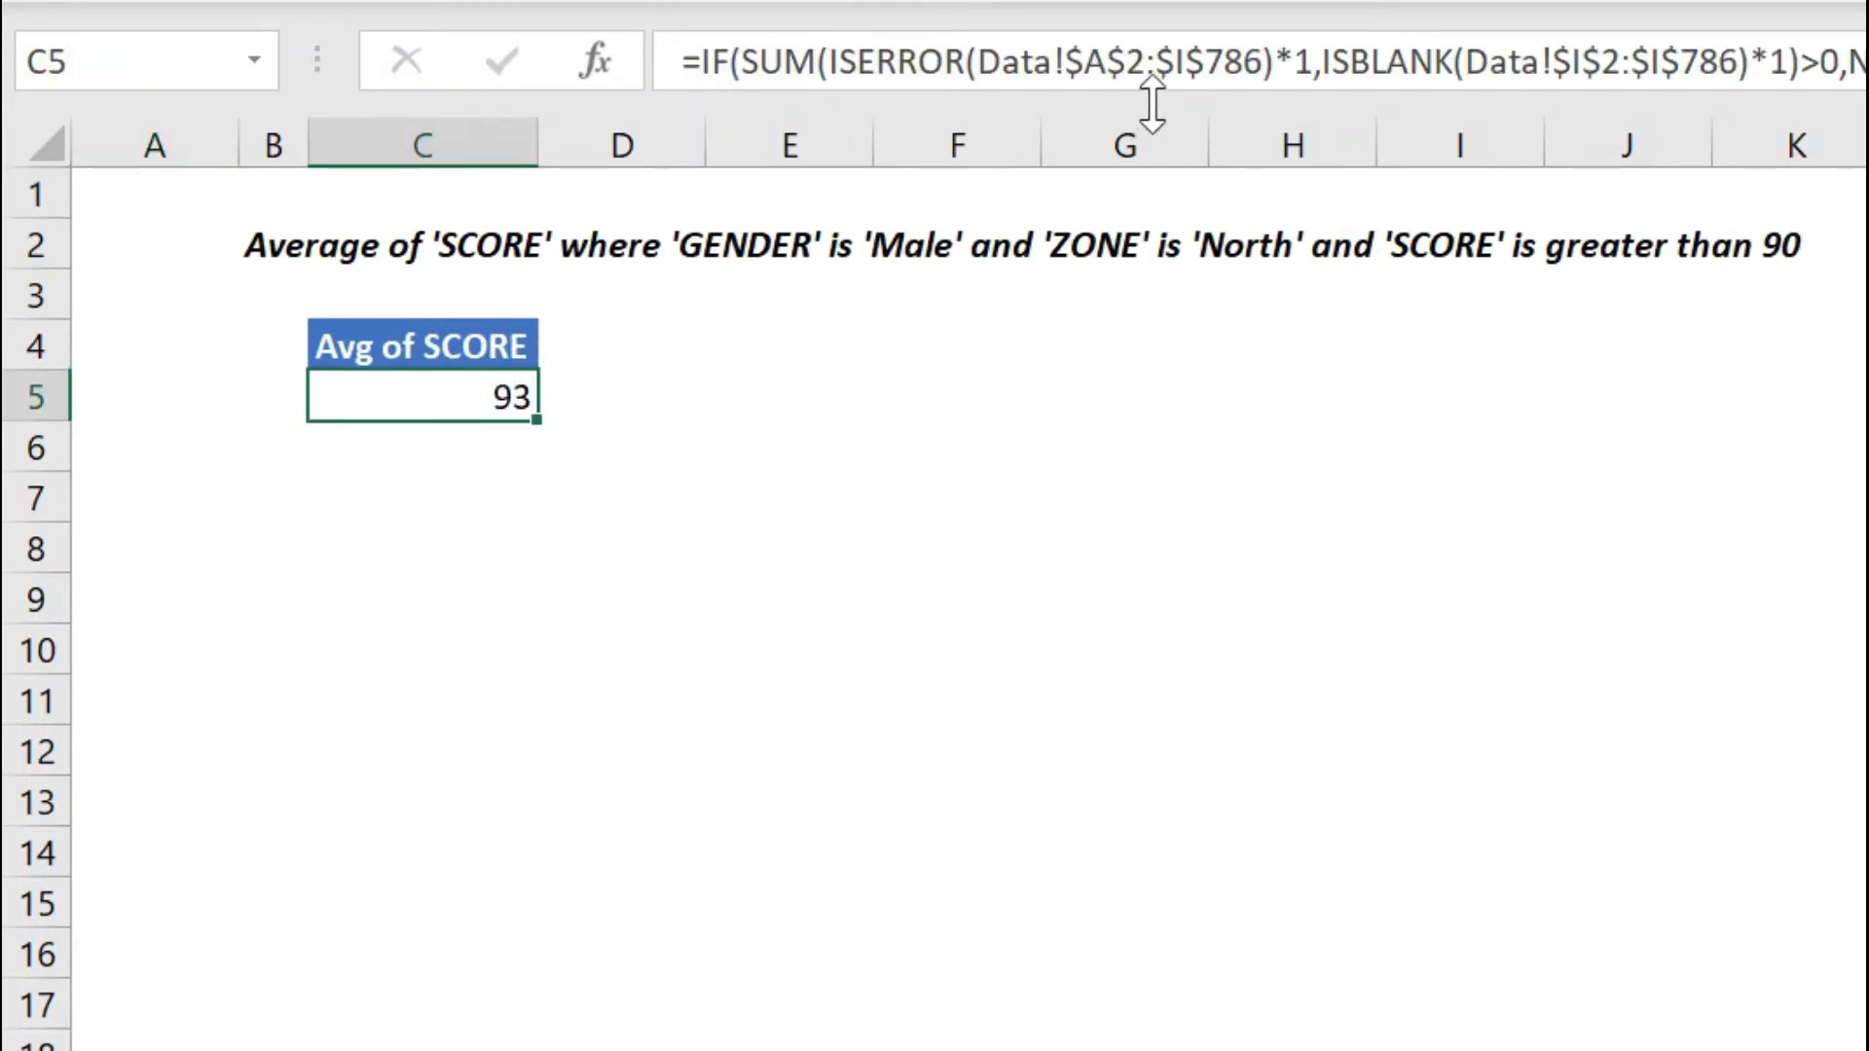
pyautogui.moveTo(1240, 92); pyautogui.dragTo(1237, 251)
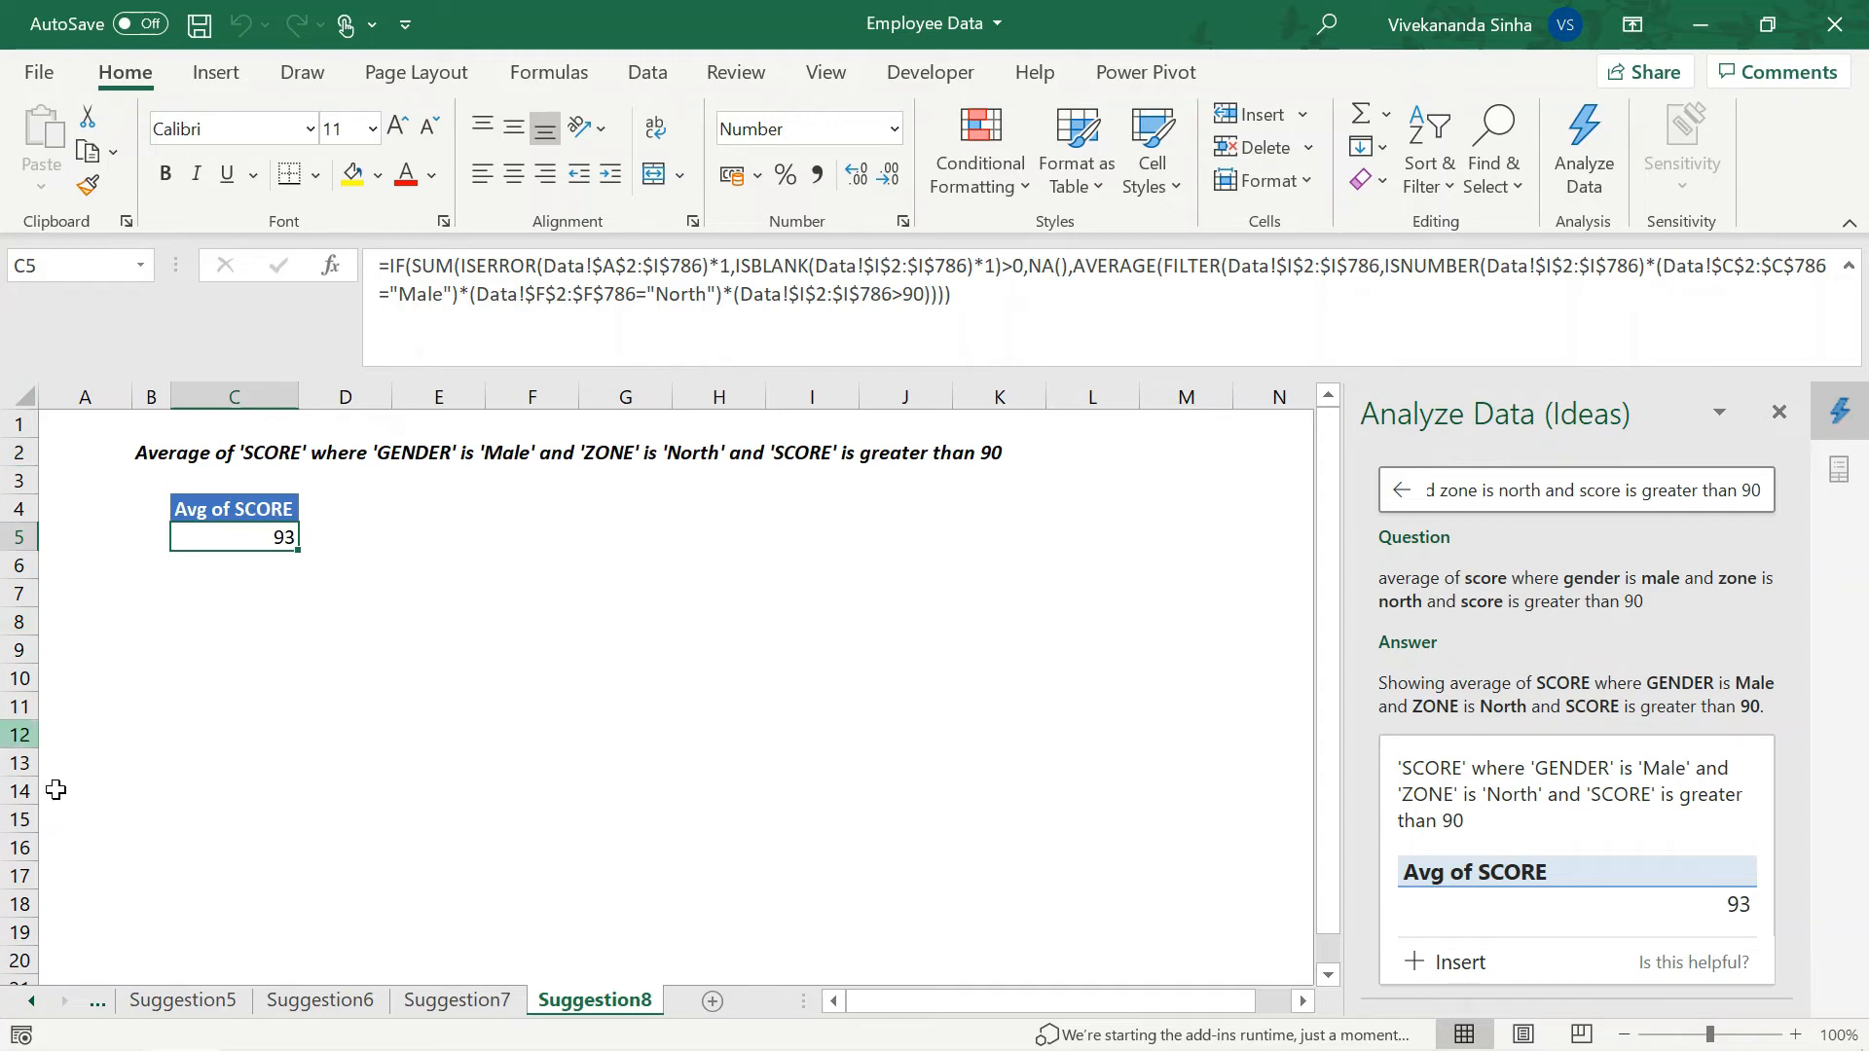
pyautogui.click(30, 1002)
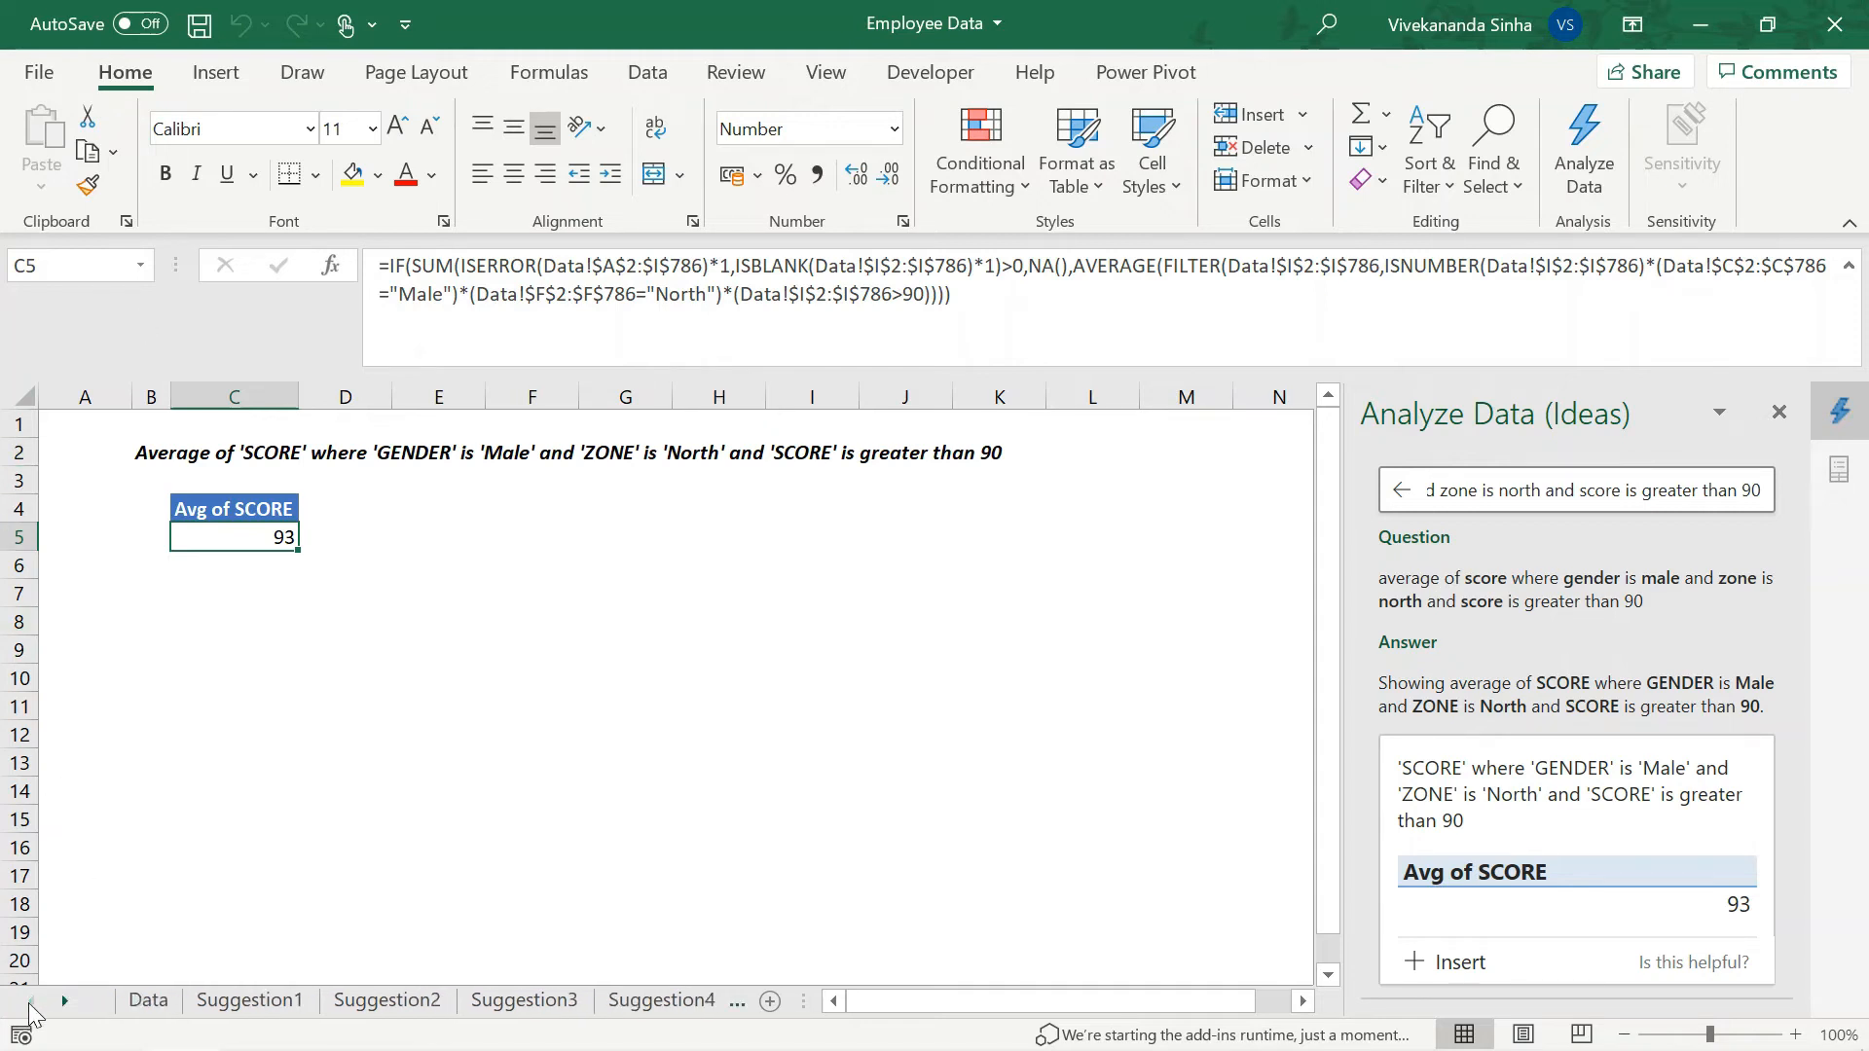
pyautogui.click(158, 1002)
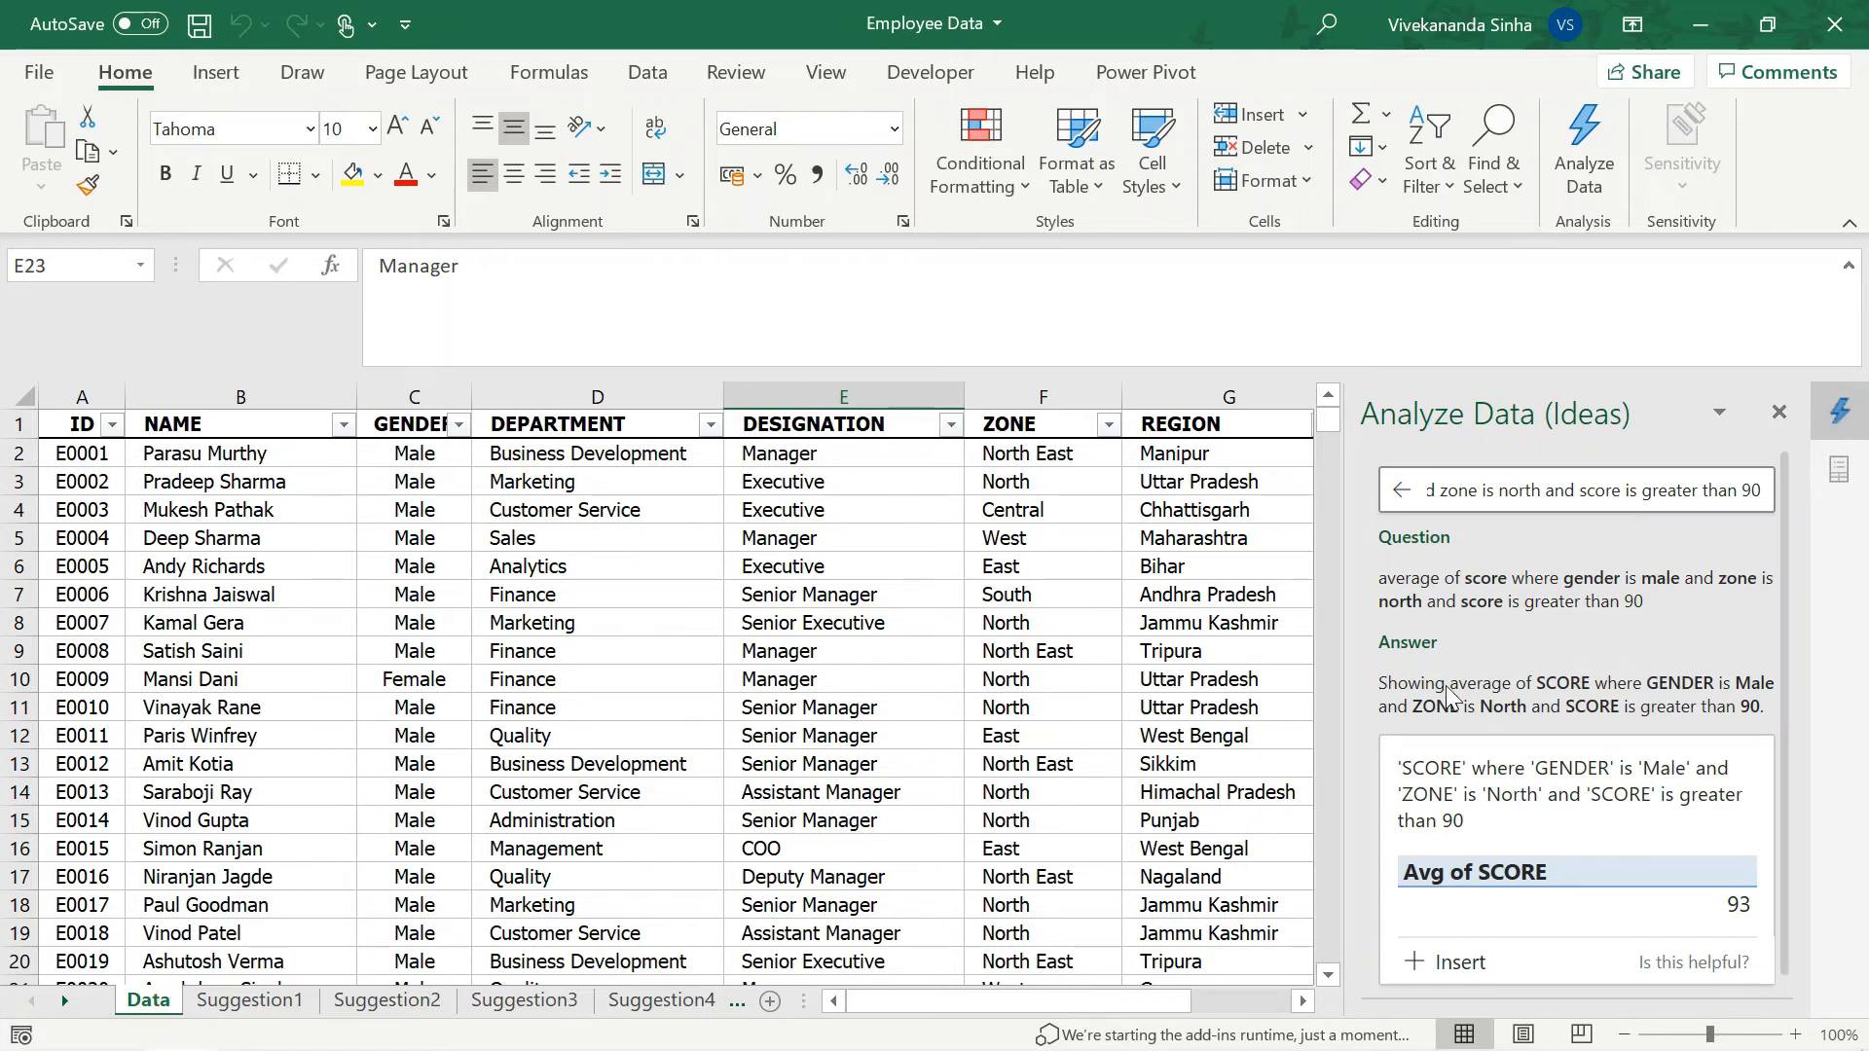
# Ask Analyze Data for "list of name where year is 2012" and insert the answer.
pyautogui.click(1401, 490)
pyautogui.scroll(-3, 1472, 728)
pyautogui.scroll(-15, 1472, 729)
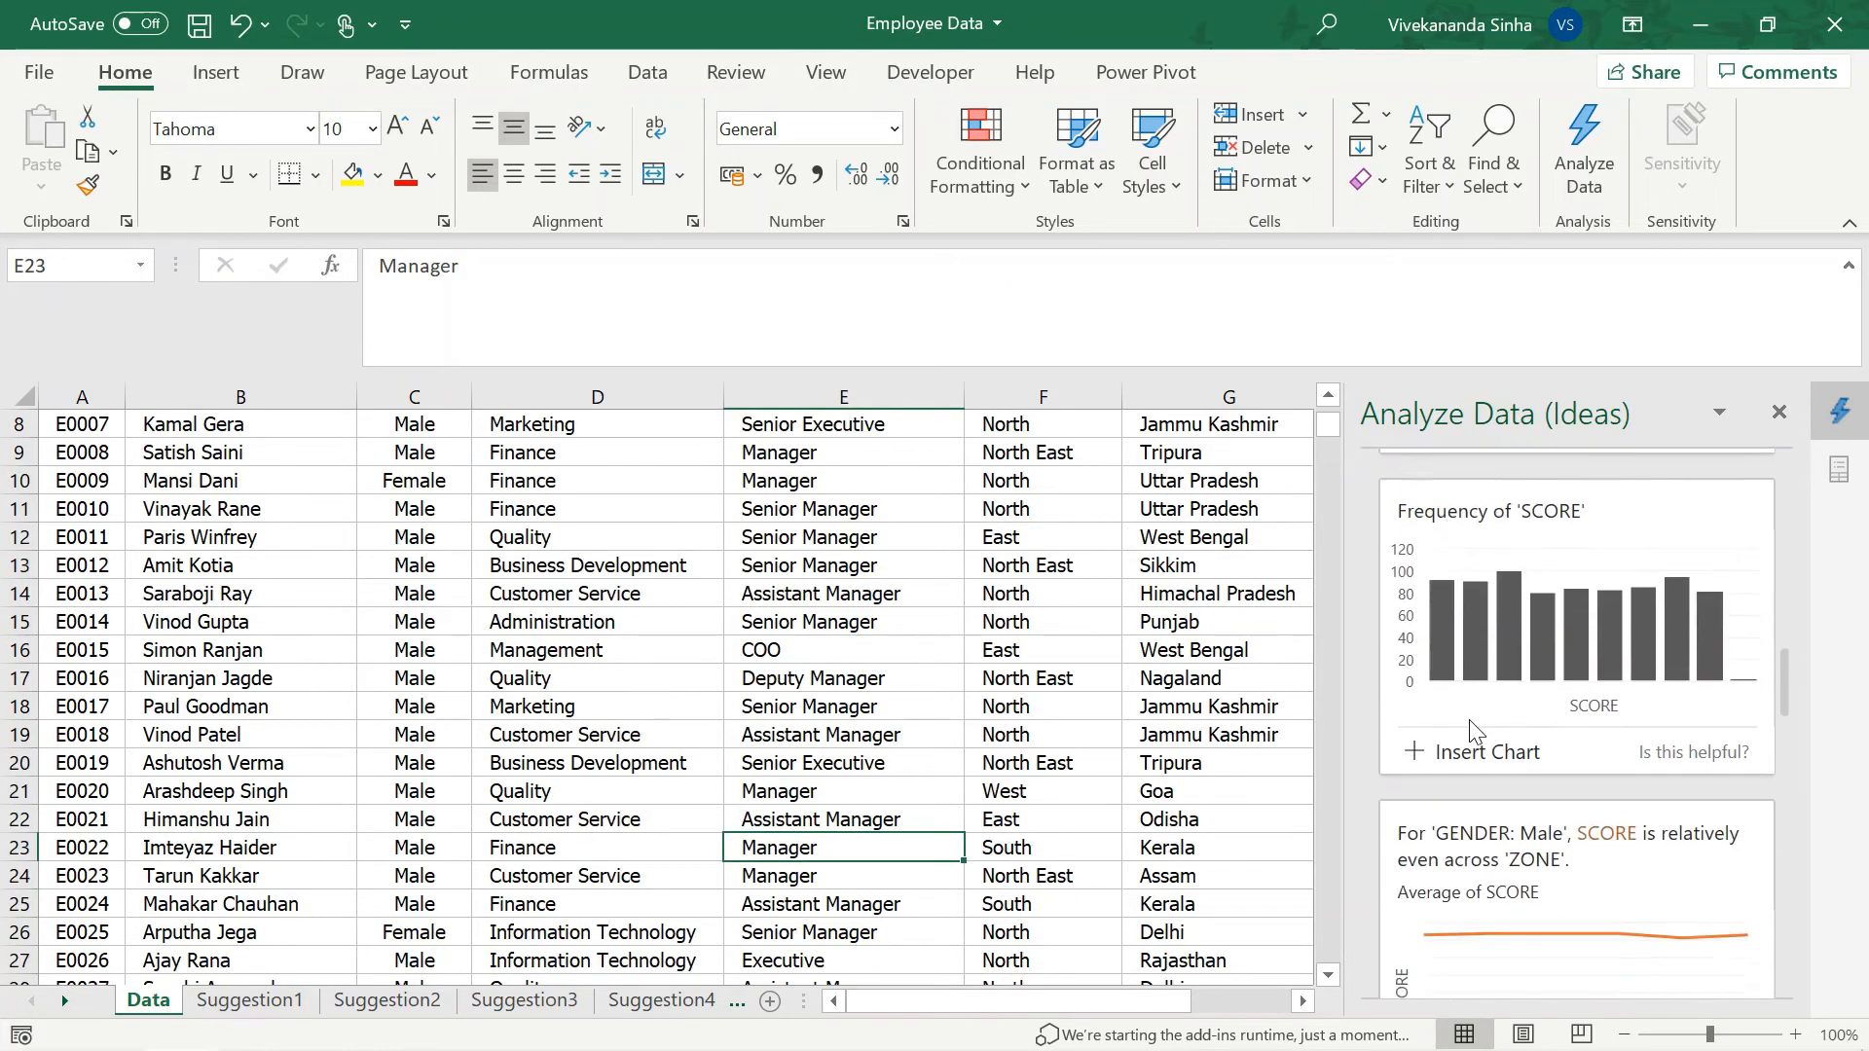
pyautogui.click(1558, 493)
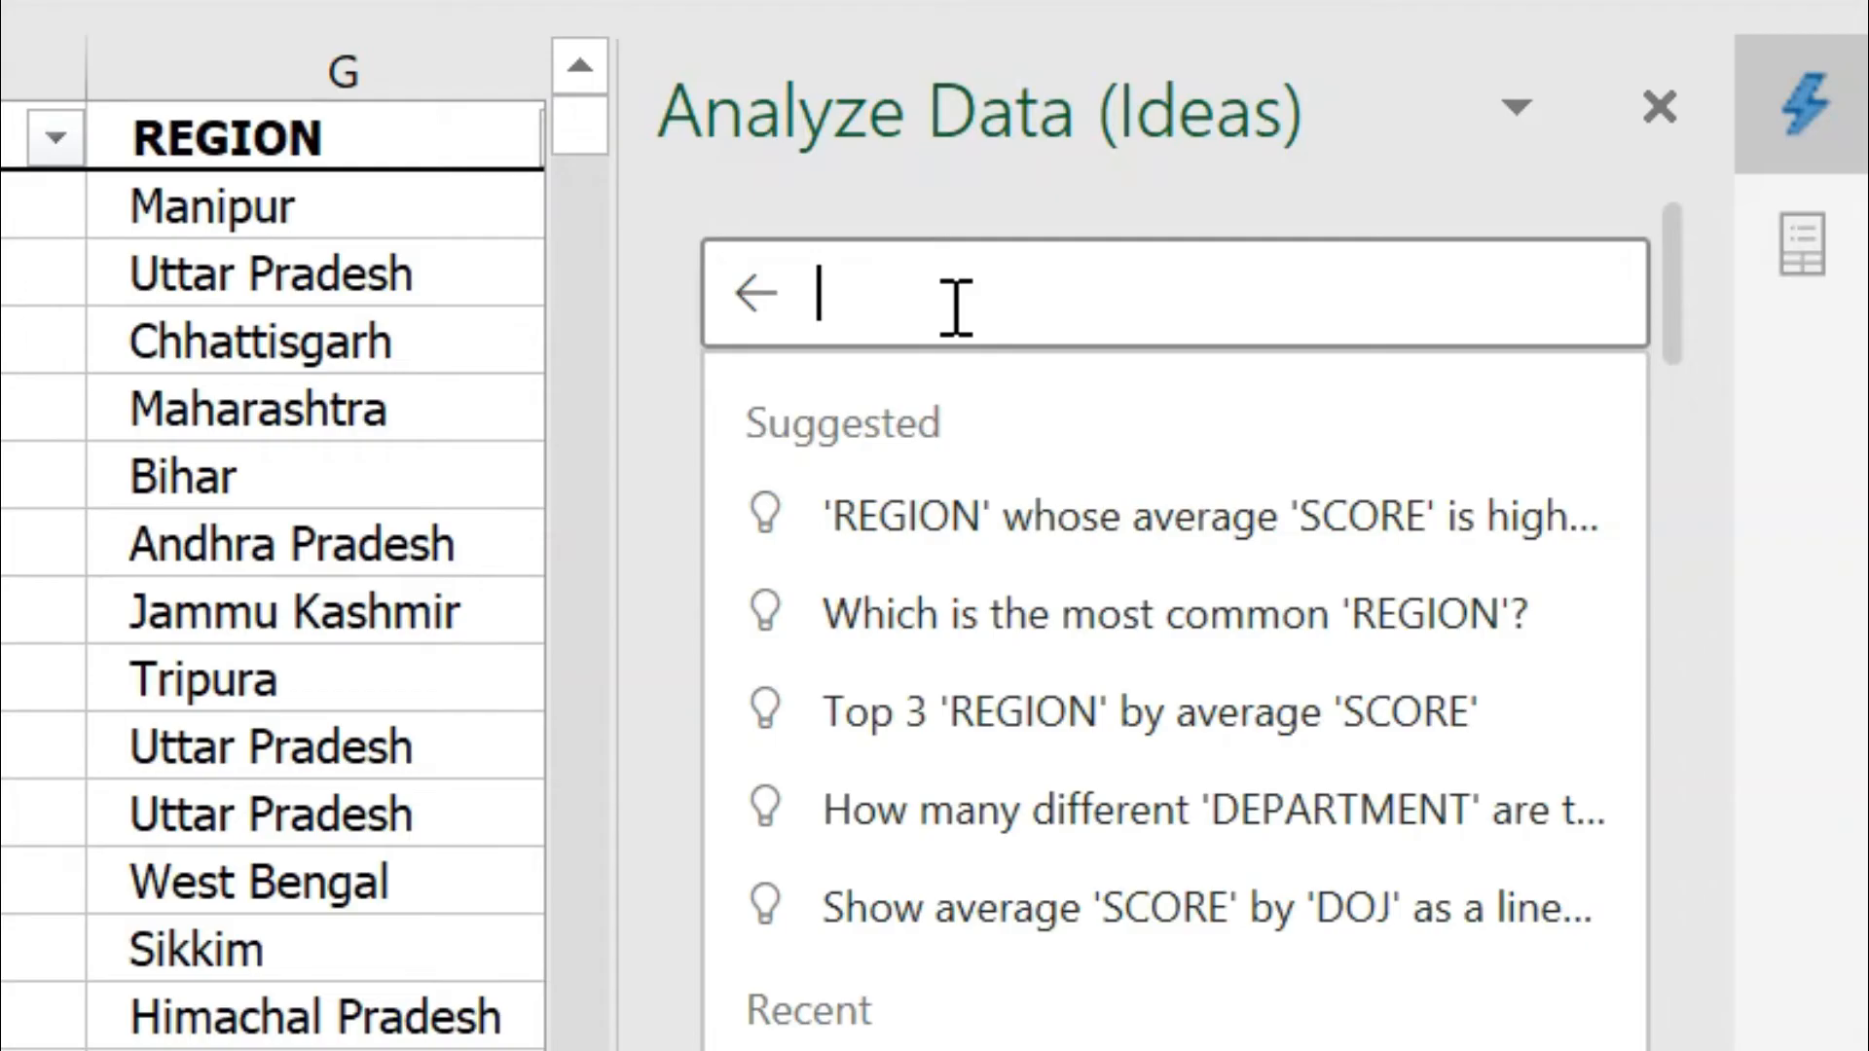
pyautogui.write('list of na')
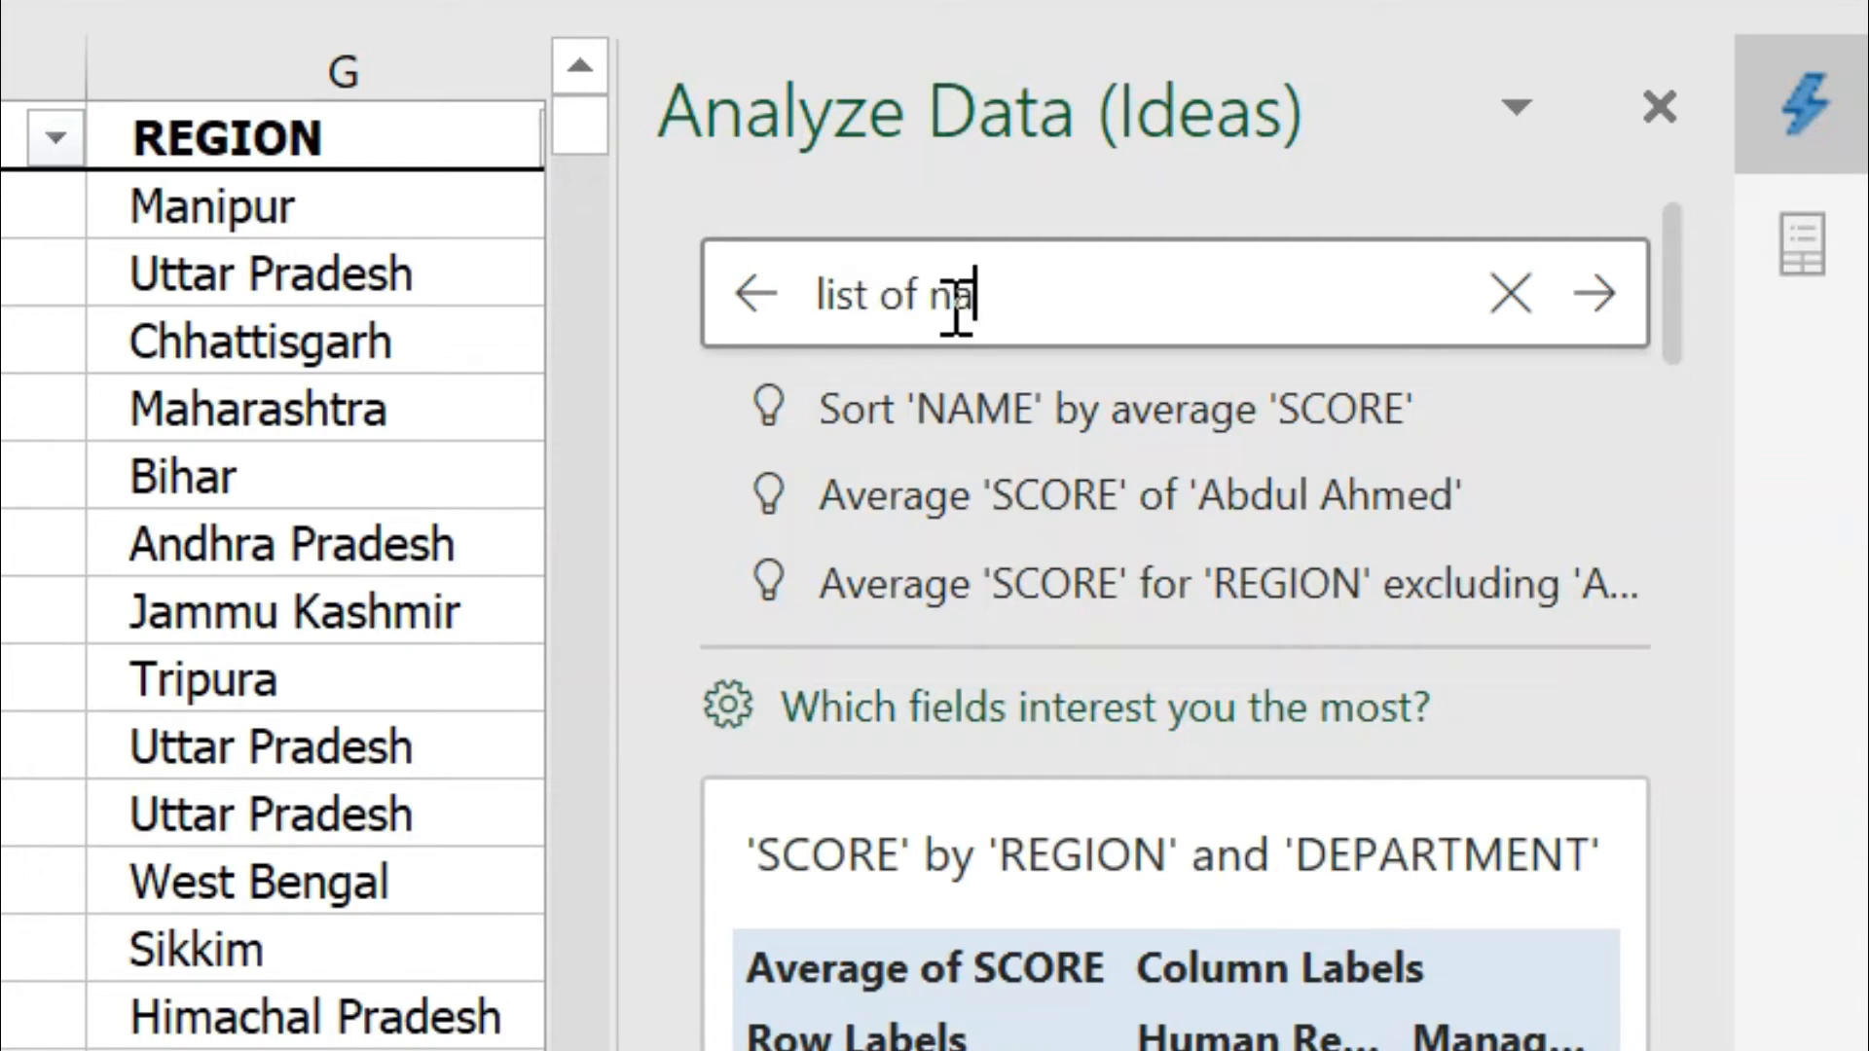
pyautogui.write('me where ')
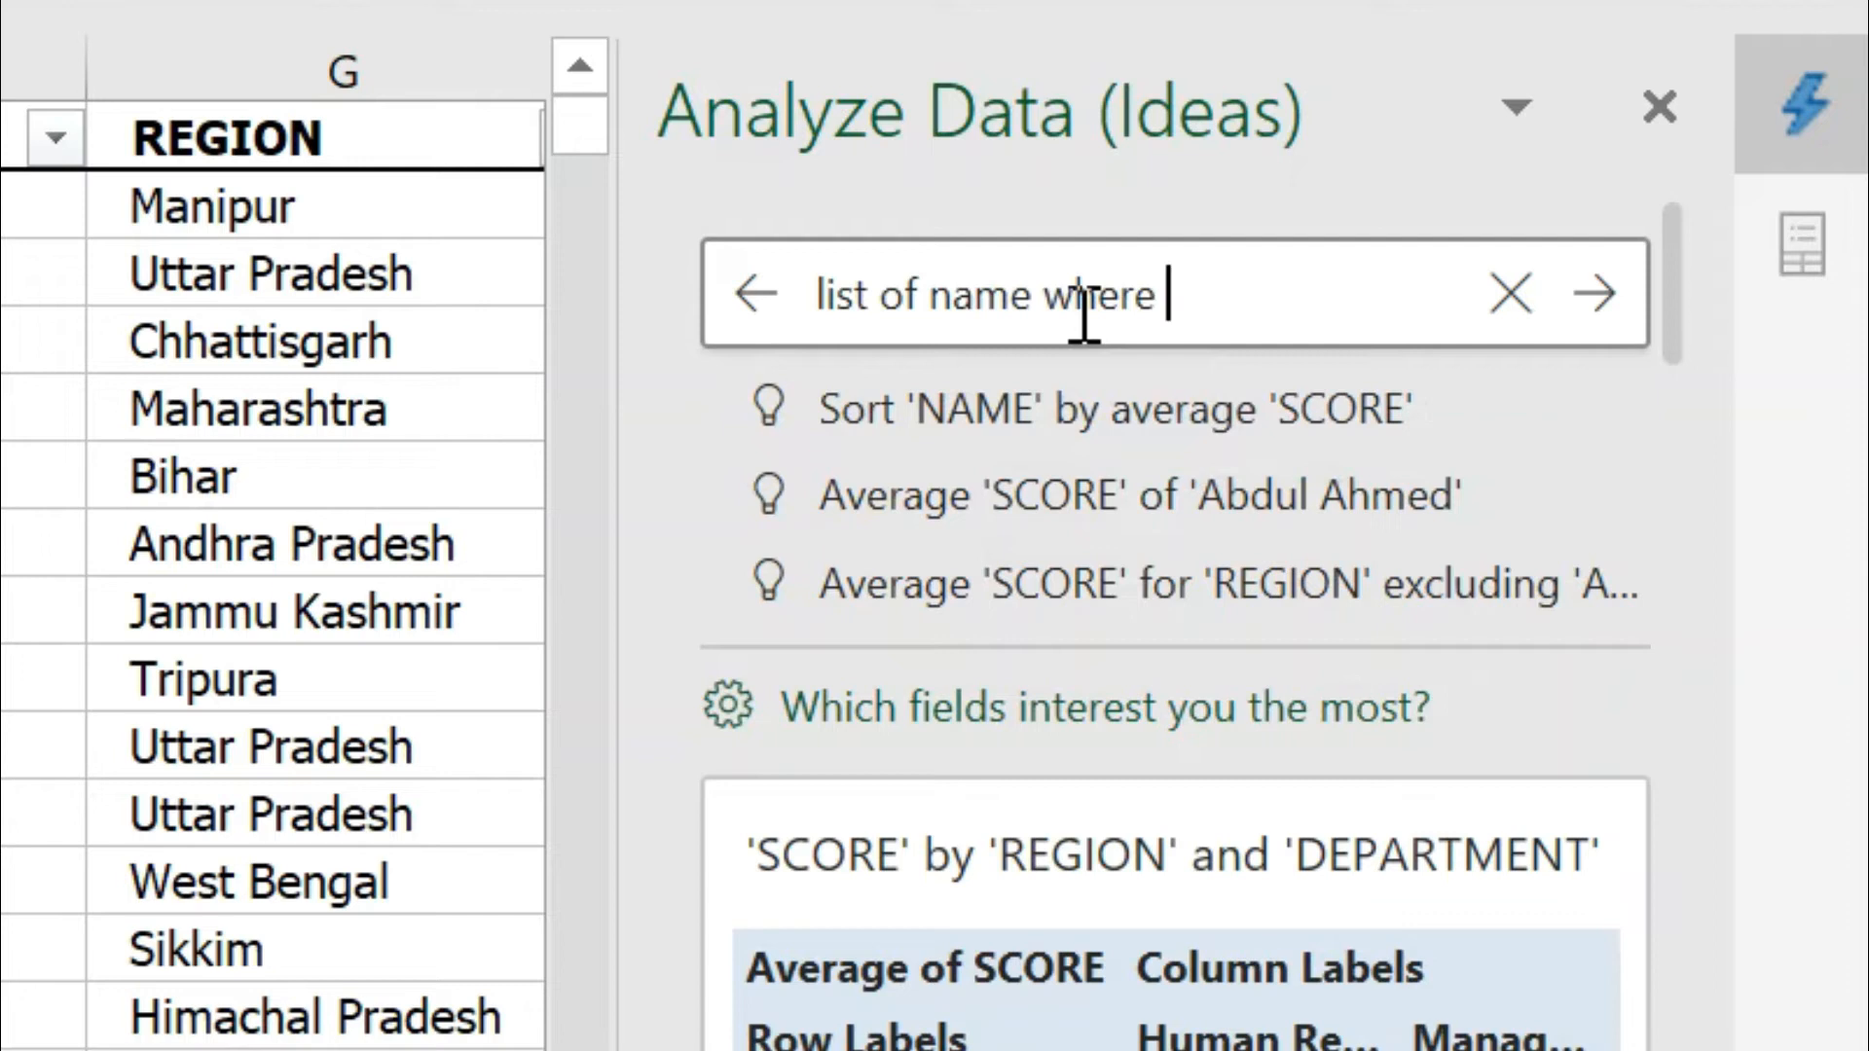
pyautogui.write('year ')
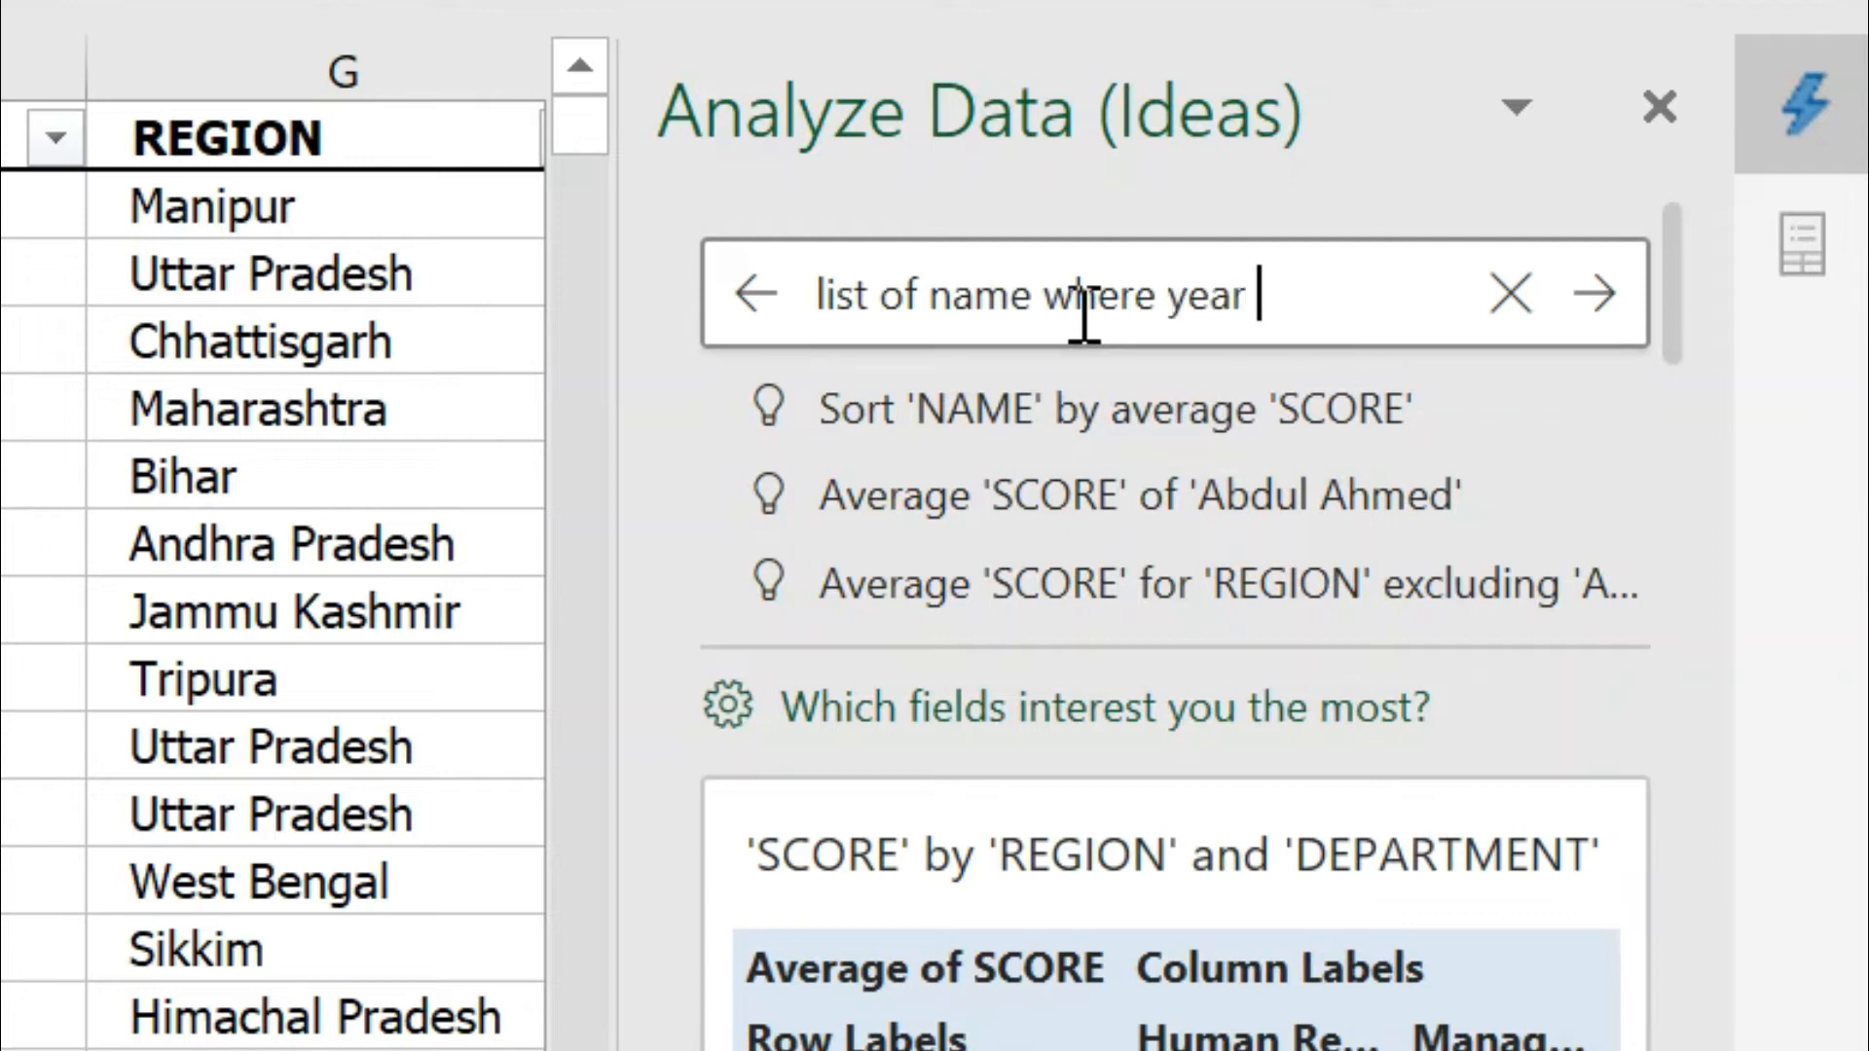
pyautogui.write('is')
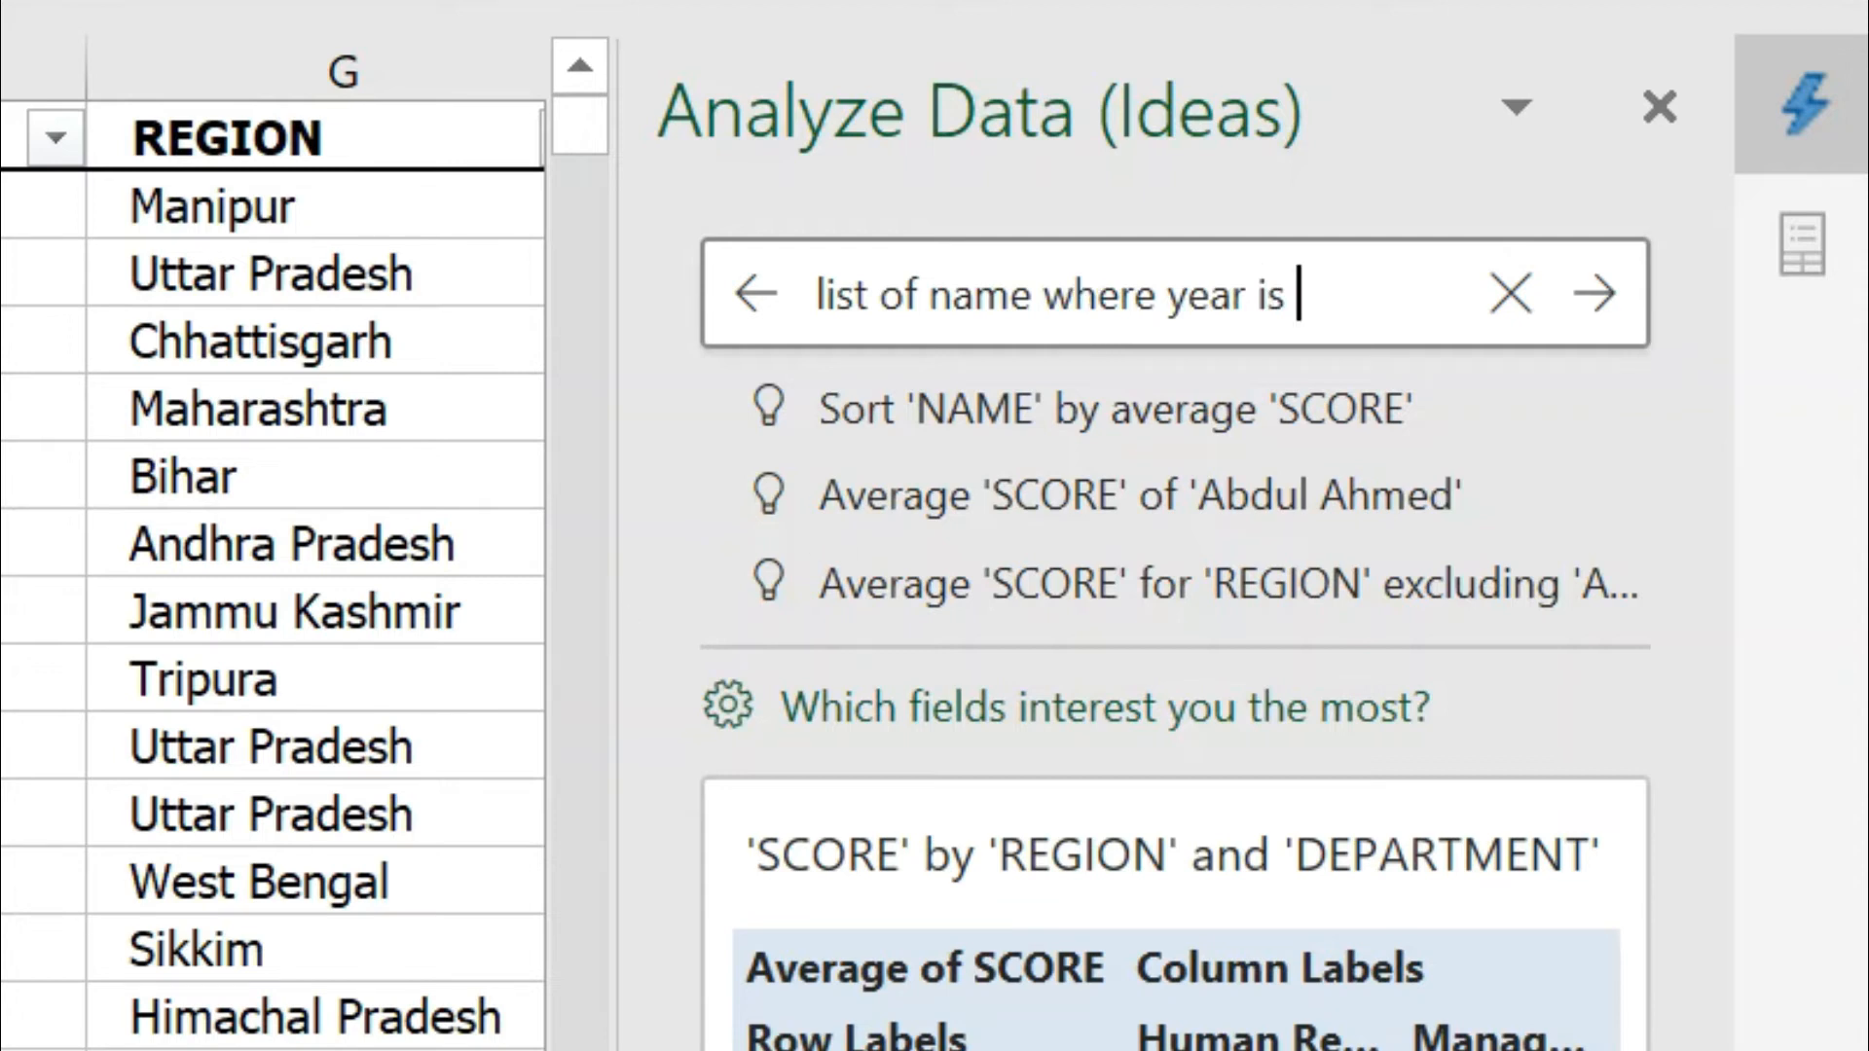
pyautogui.hscroll(3, 273, 584)
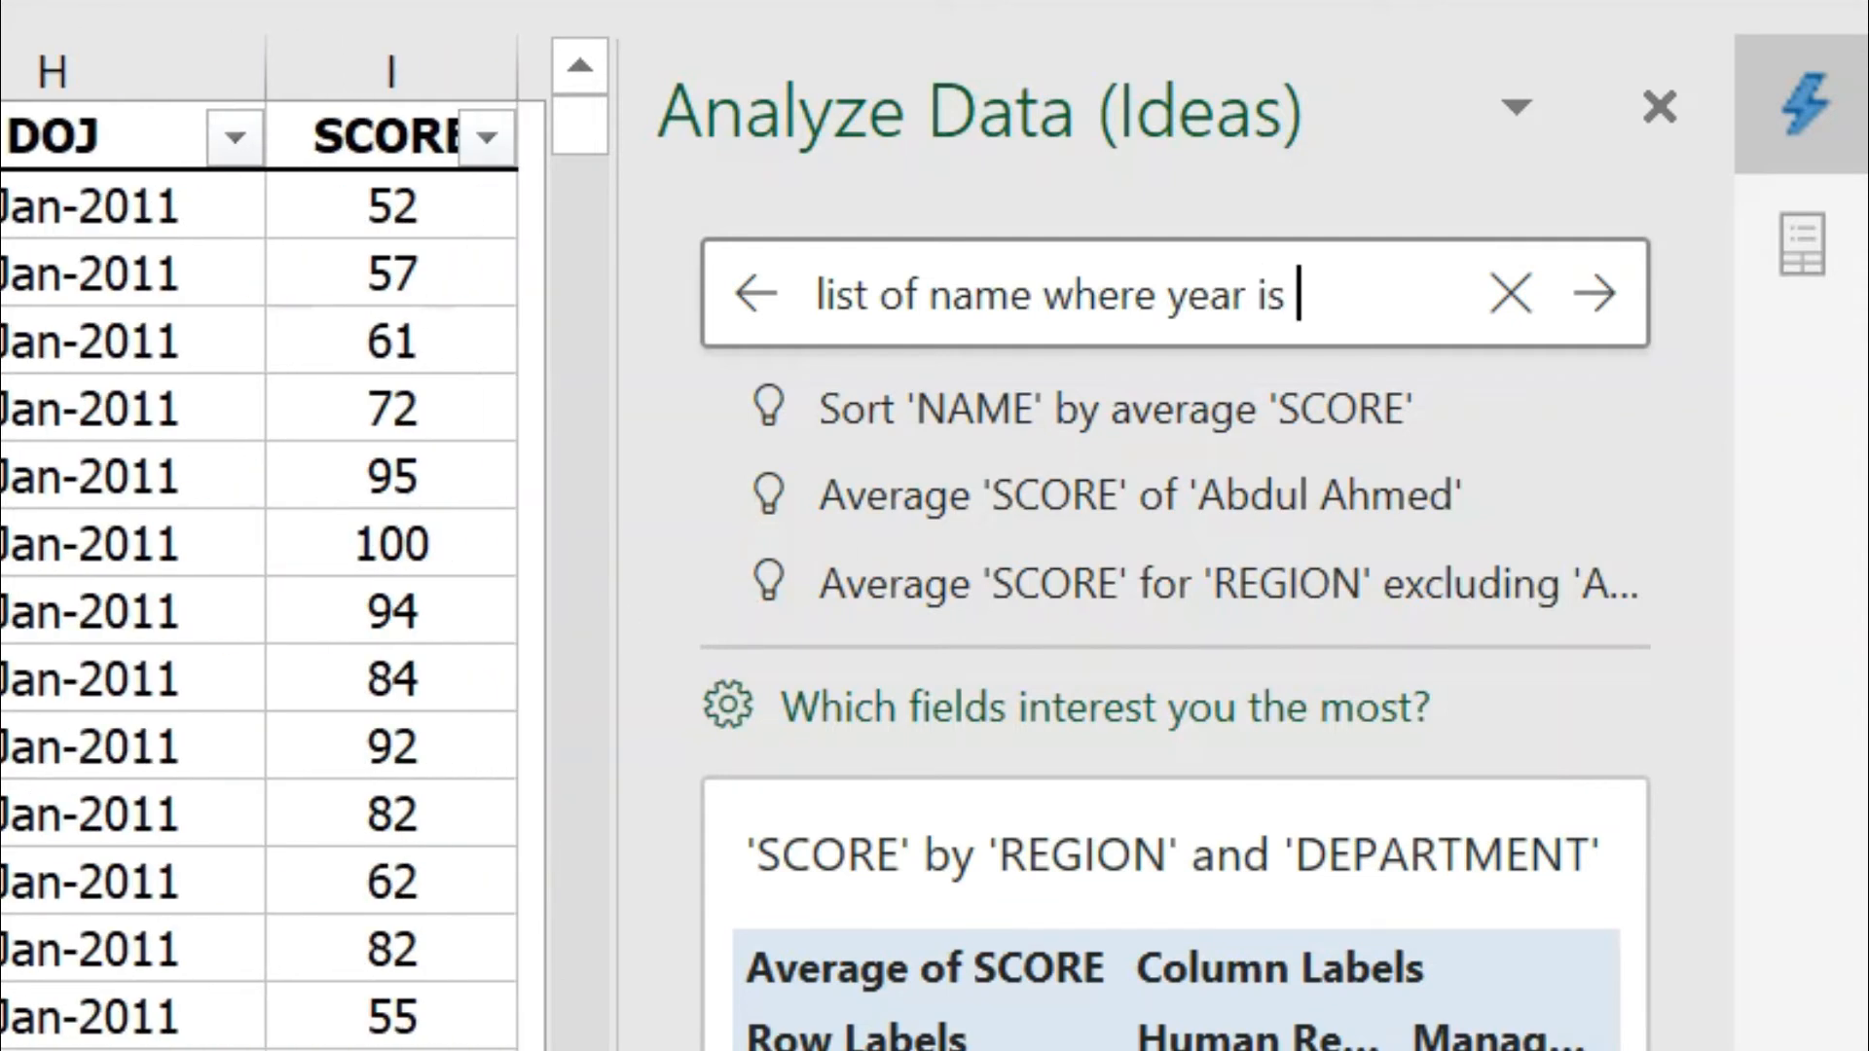
pyautogui.write('2012')
pyautogui.press('Return')
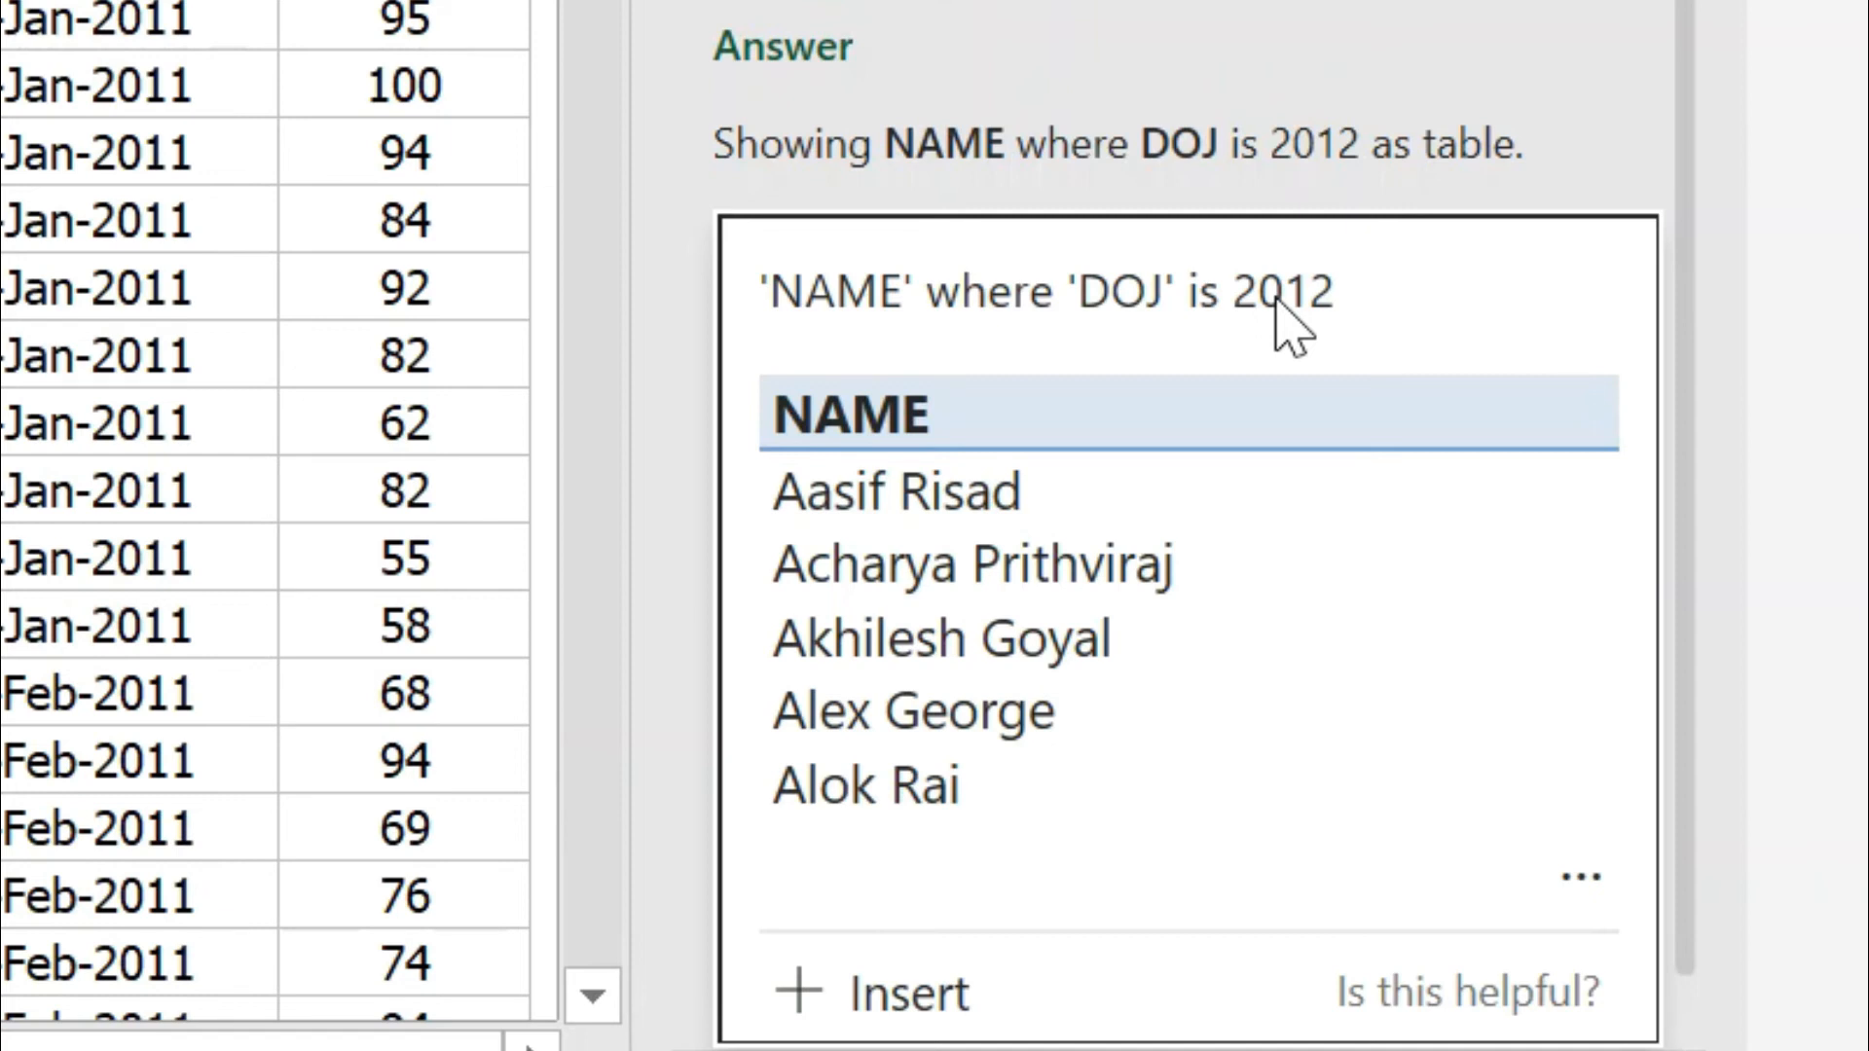
pyautogui.click(881, 989)
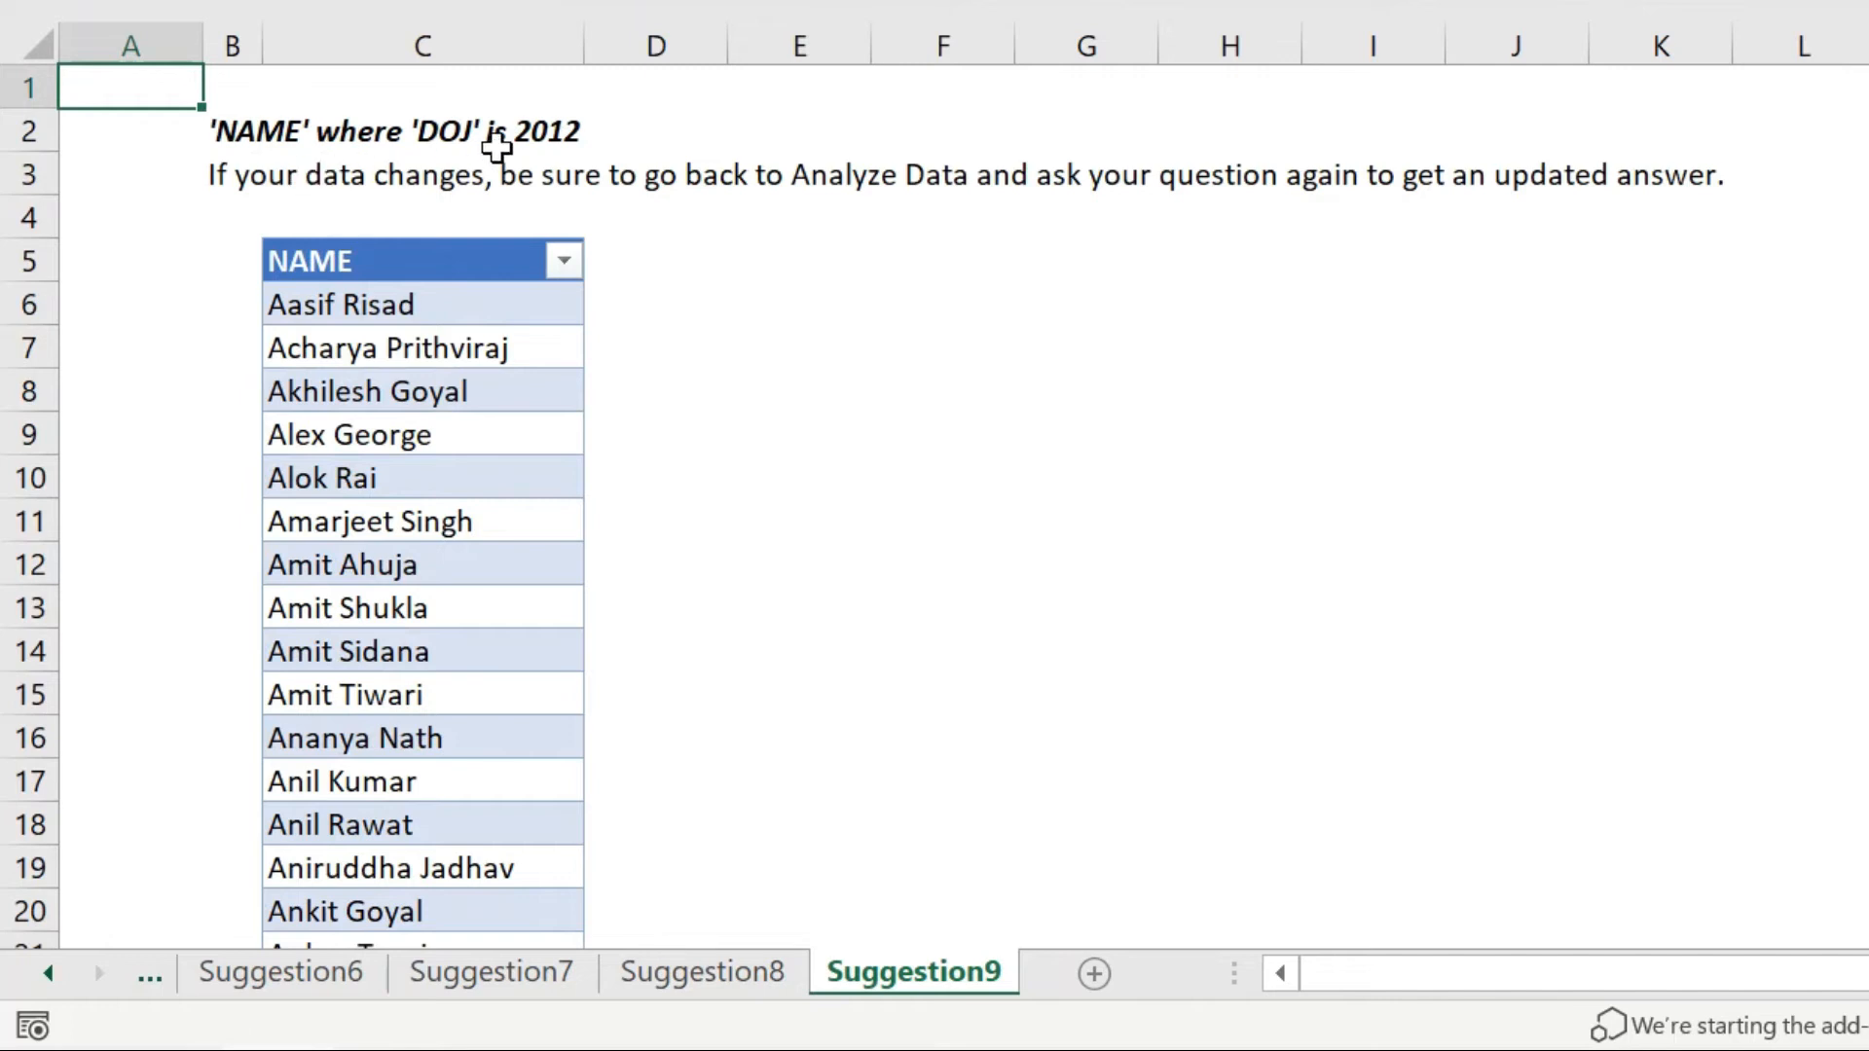
# Look through the inserted list of names with a 2012 joining date, and return to the Data sheet.
pyautogui.scroll(-8, 865, 559)
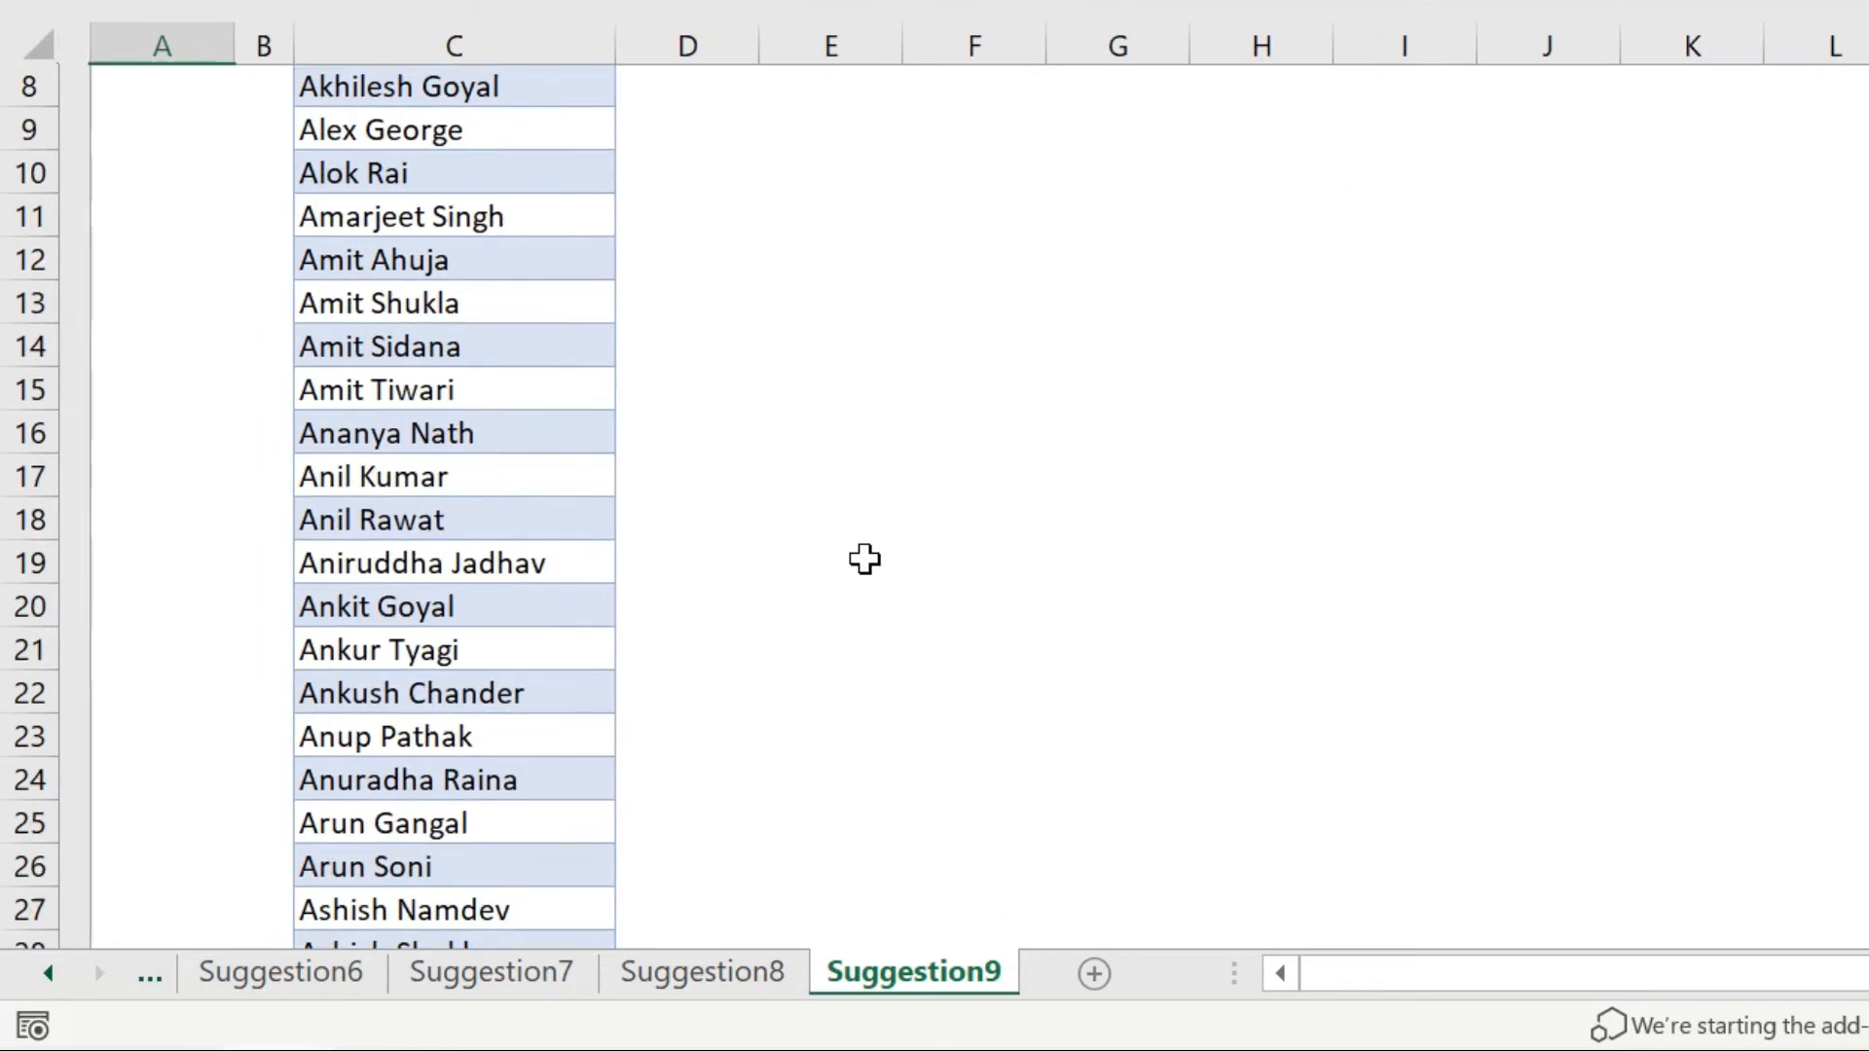
pyautogui.scroll(-6, 864, 559)
pyautogui.scroll(14, 865, 559)
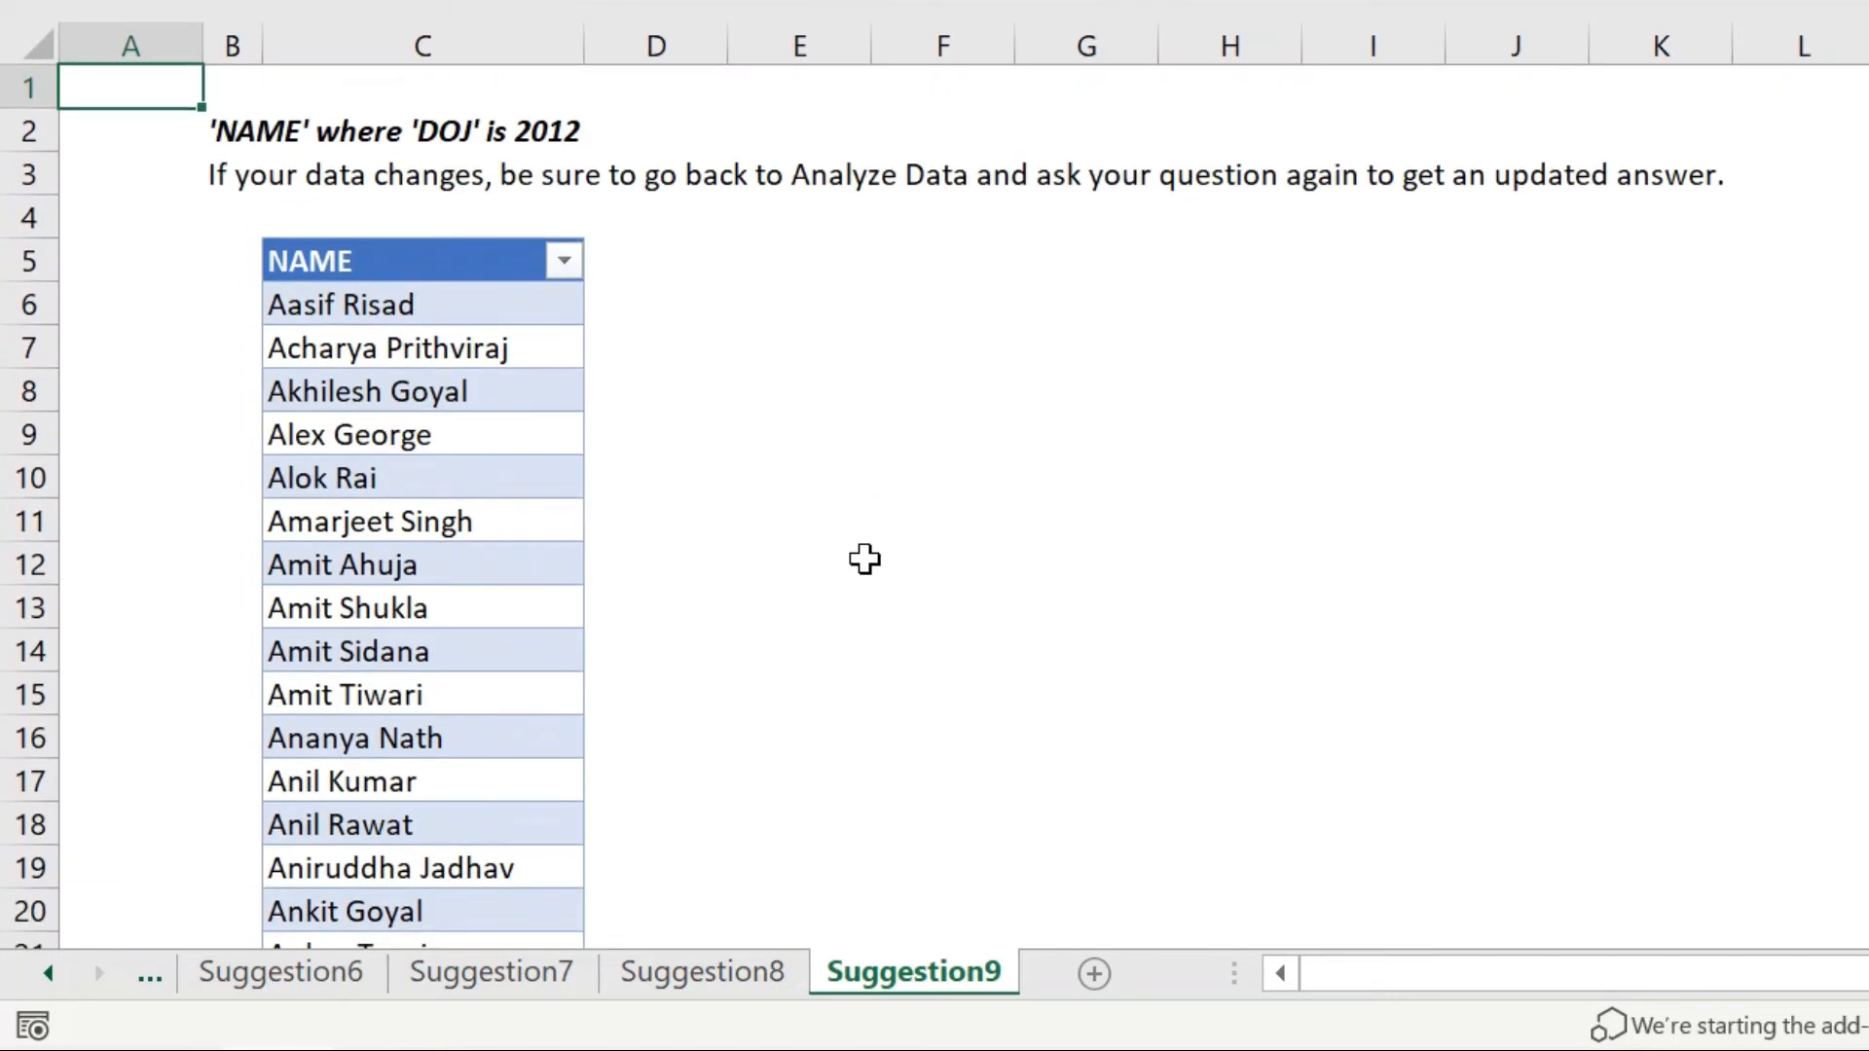
pyautogui.click(48, 974)
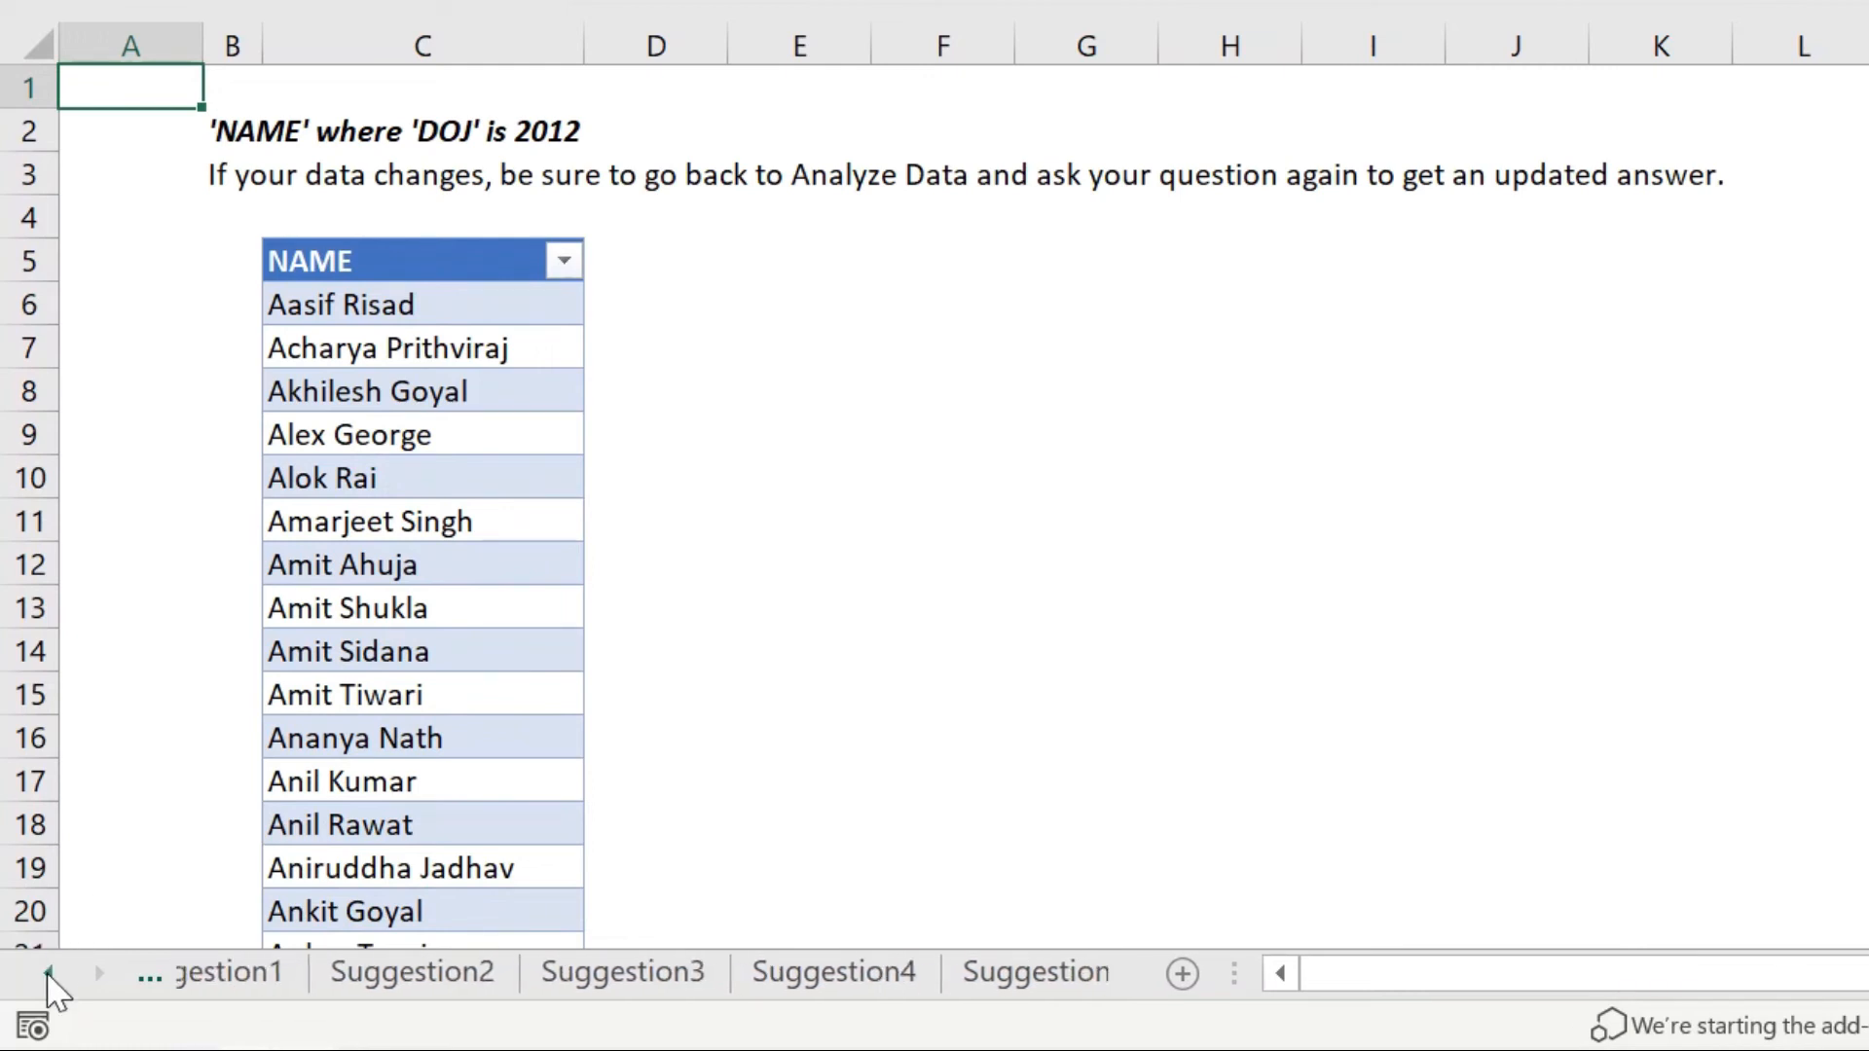
pyautogui.click(234, 979)
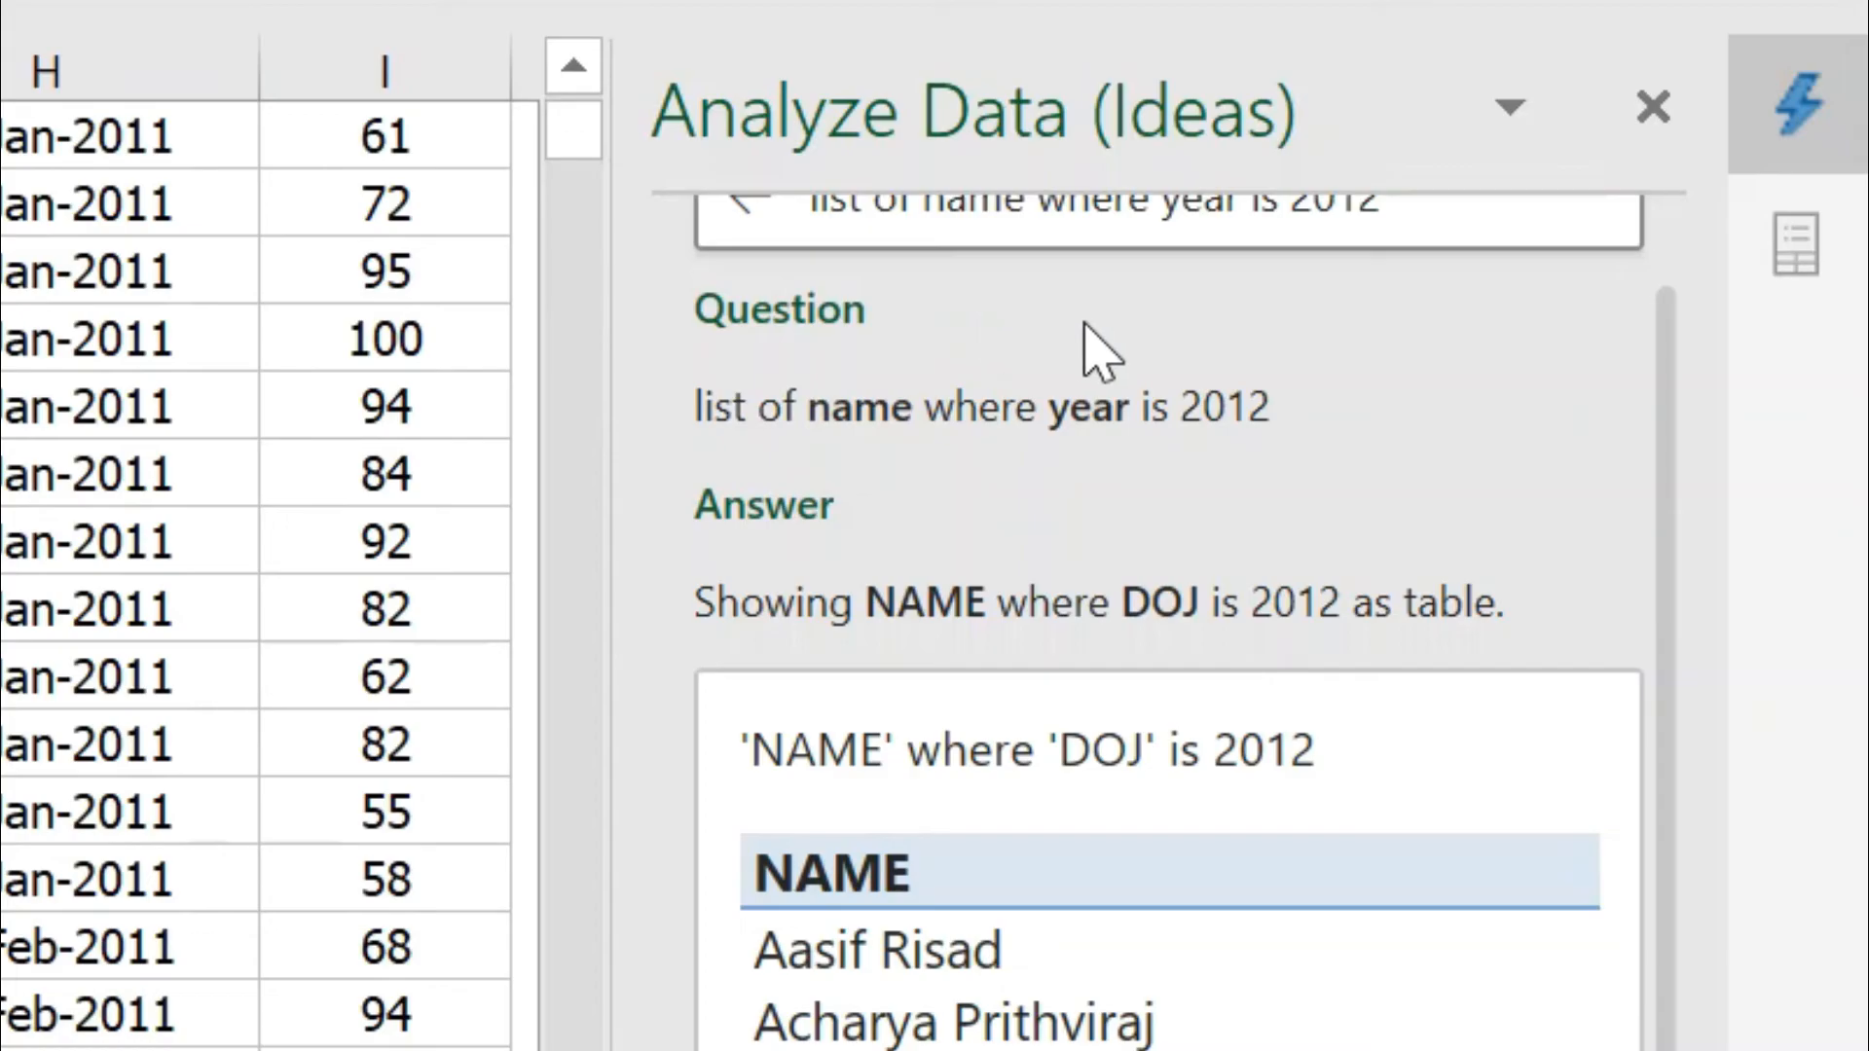
# Extend the question to "list of name where year is 2012 and designation is manager" and insert the answer.
pyautogui.click(1477, 286)
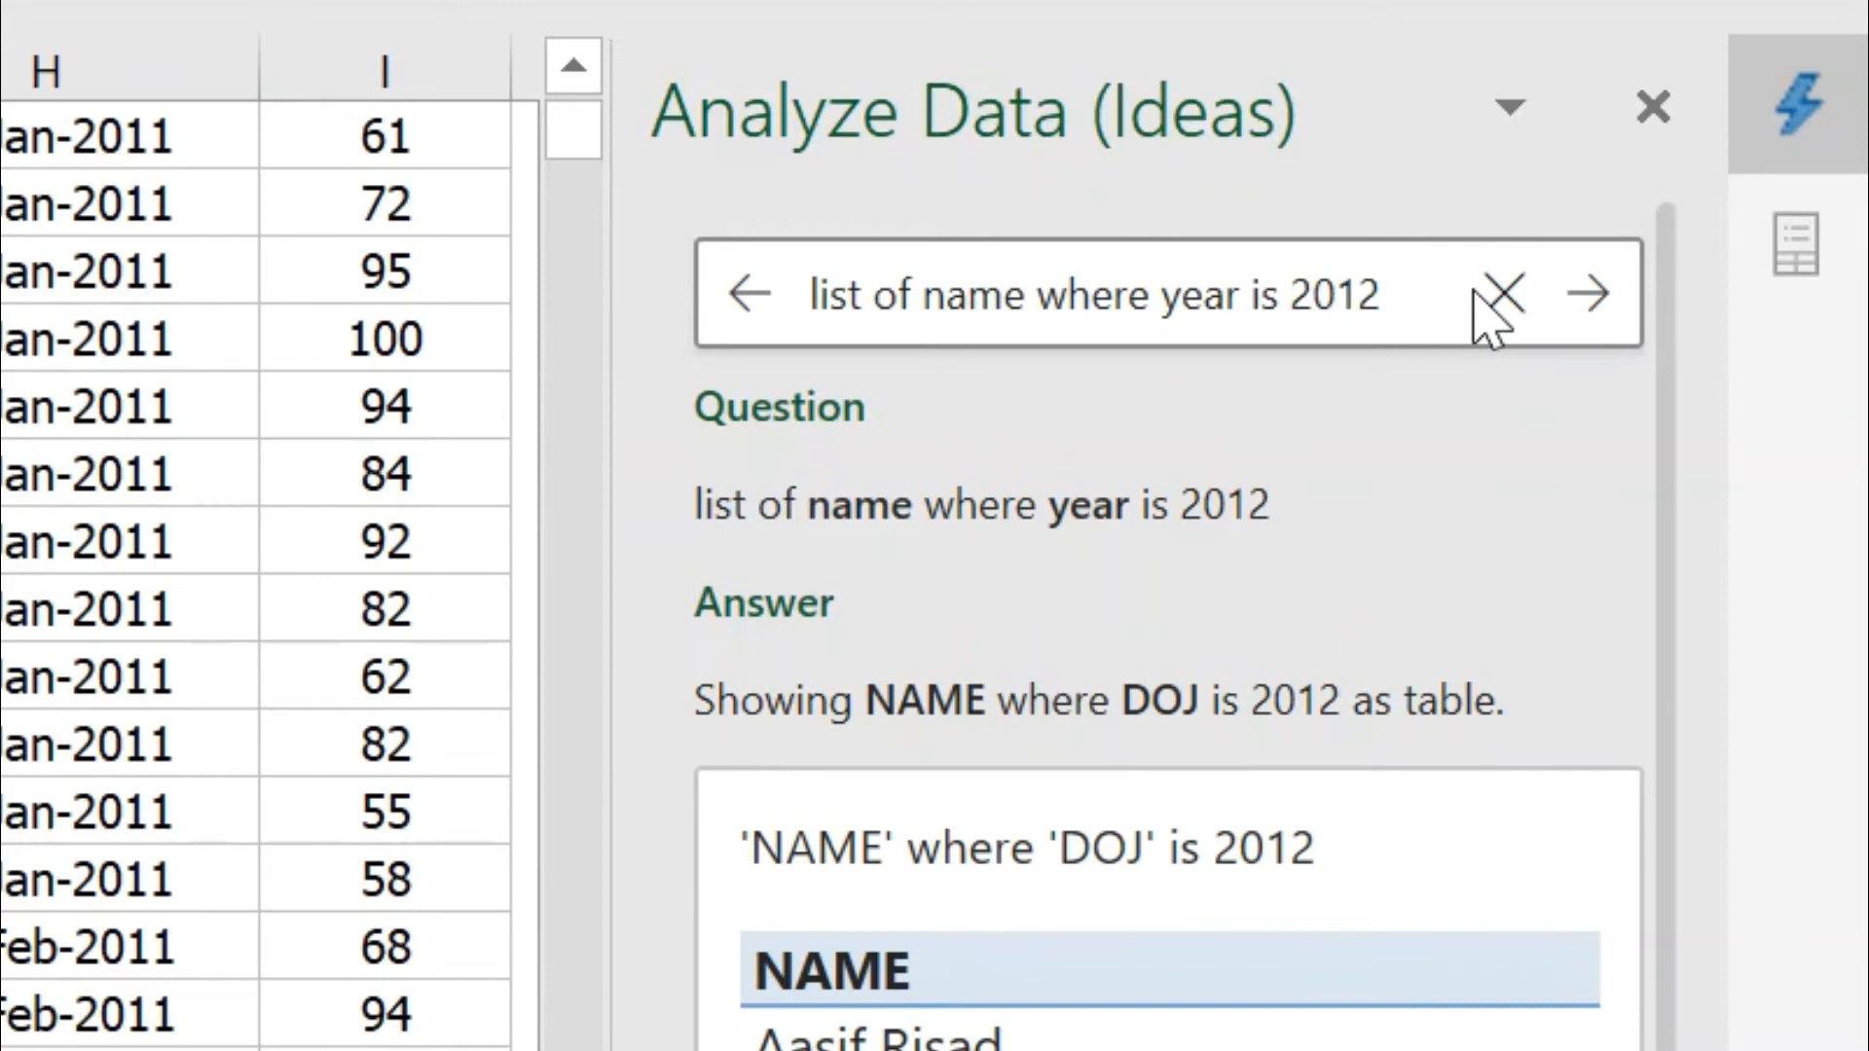
pyautogui.write('and ')
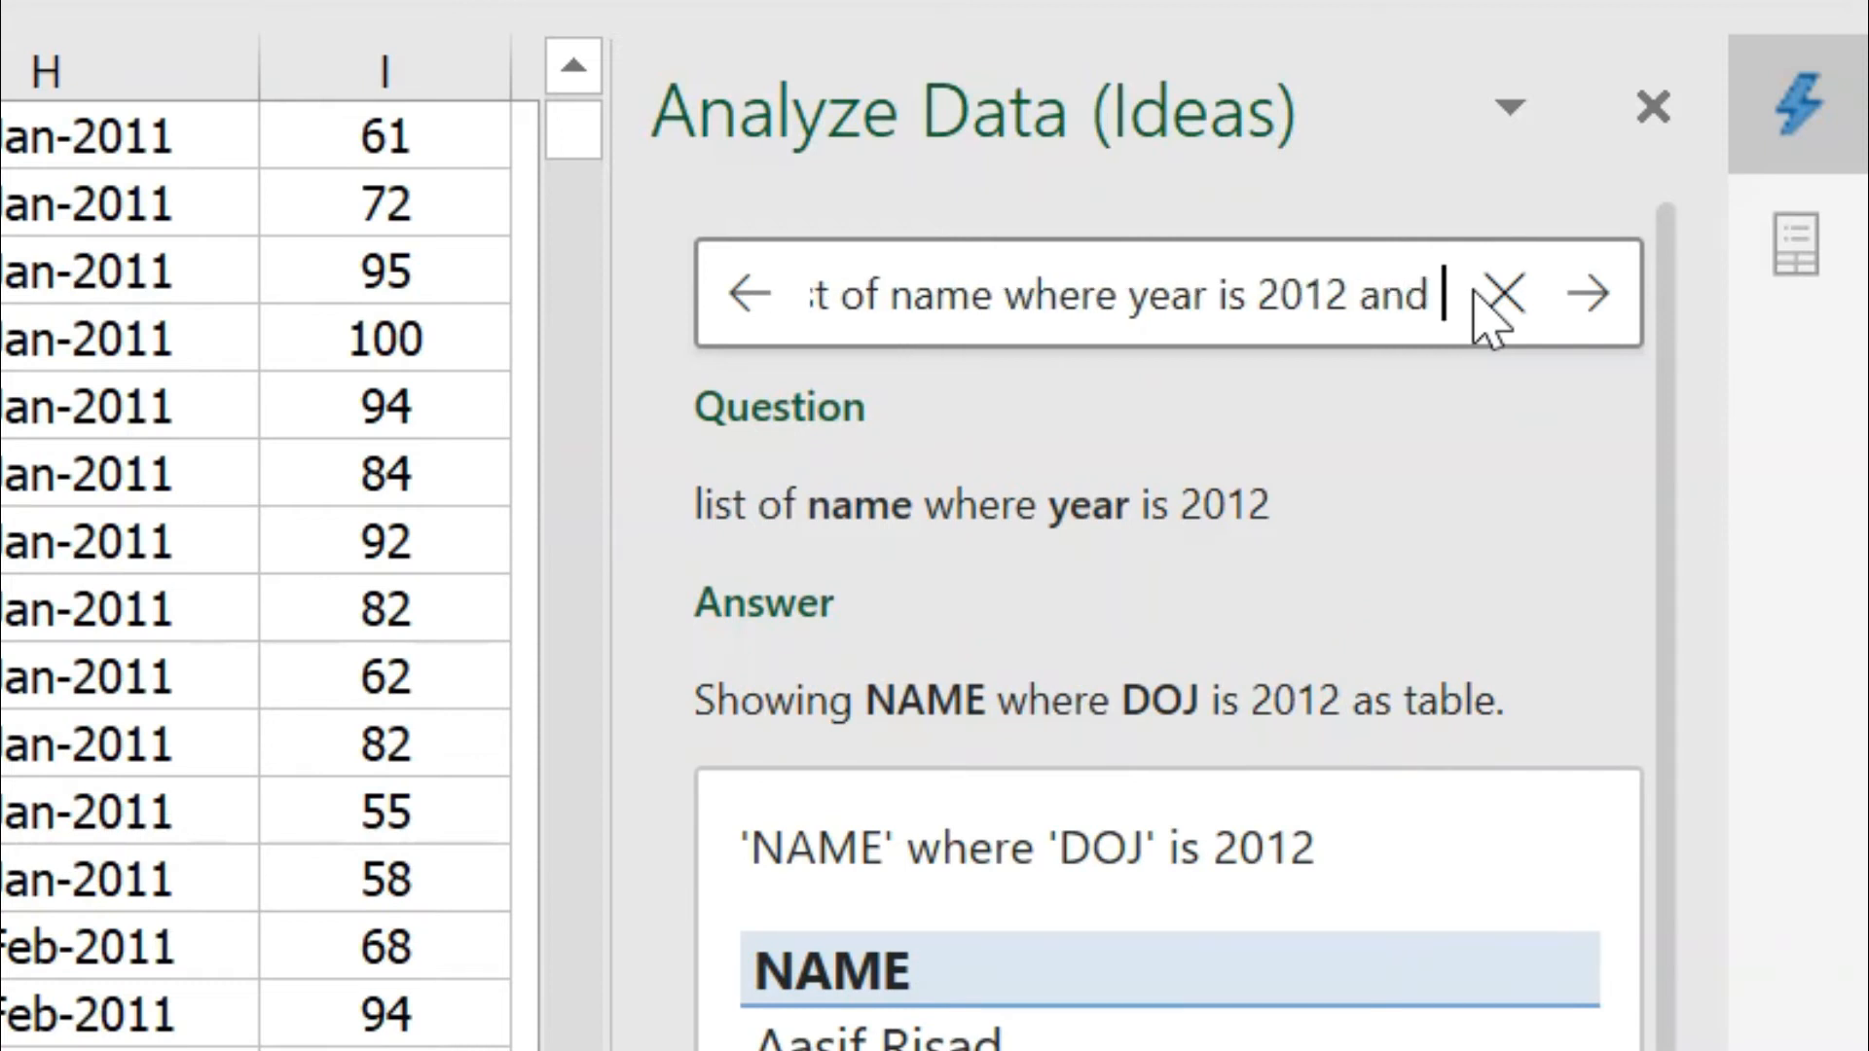
pyautogui.write('designatio')
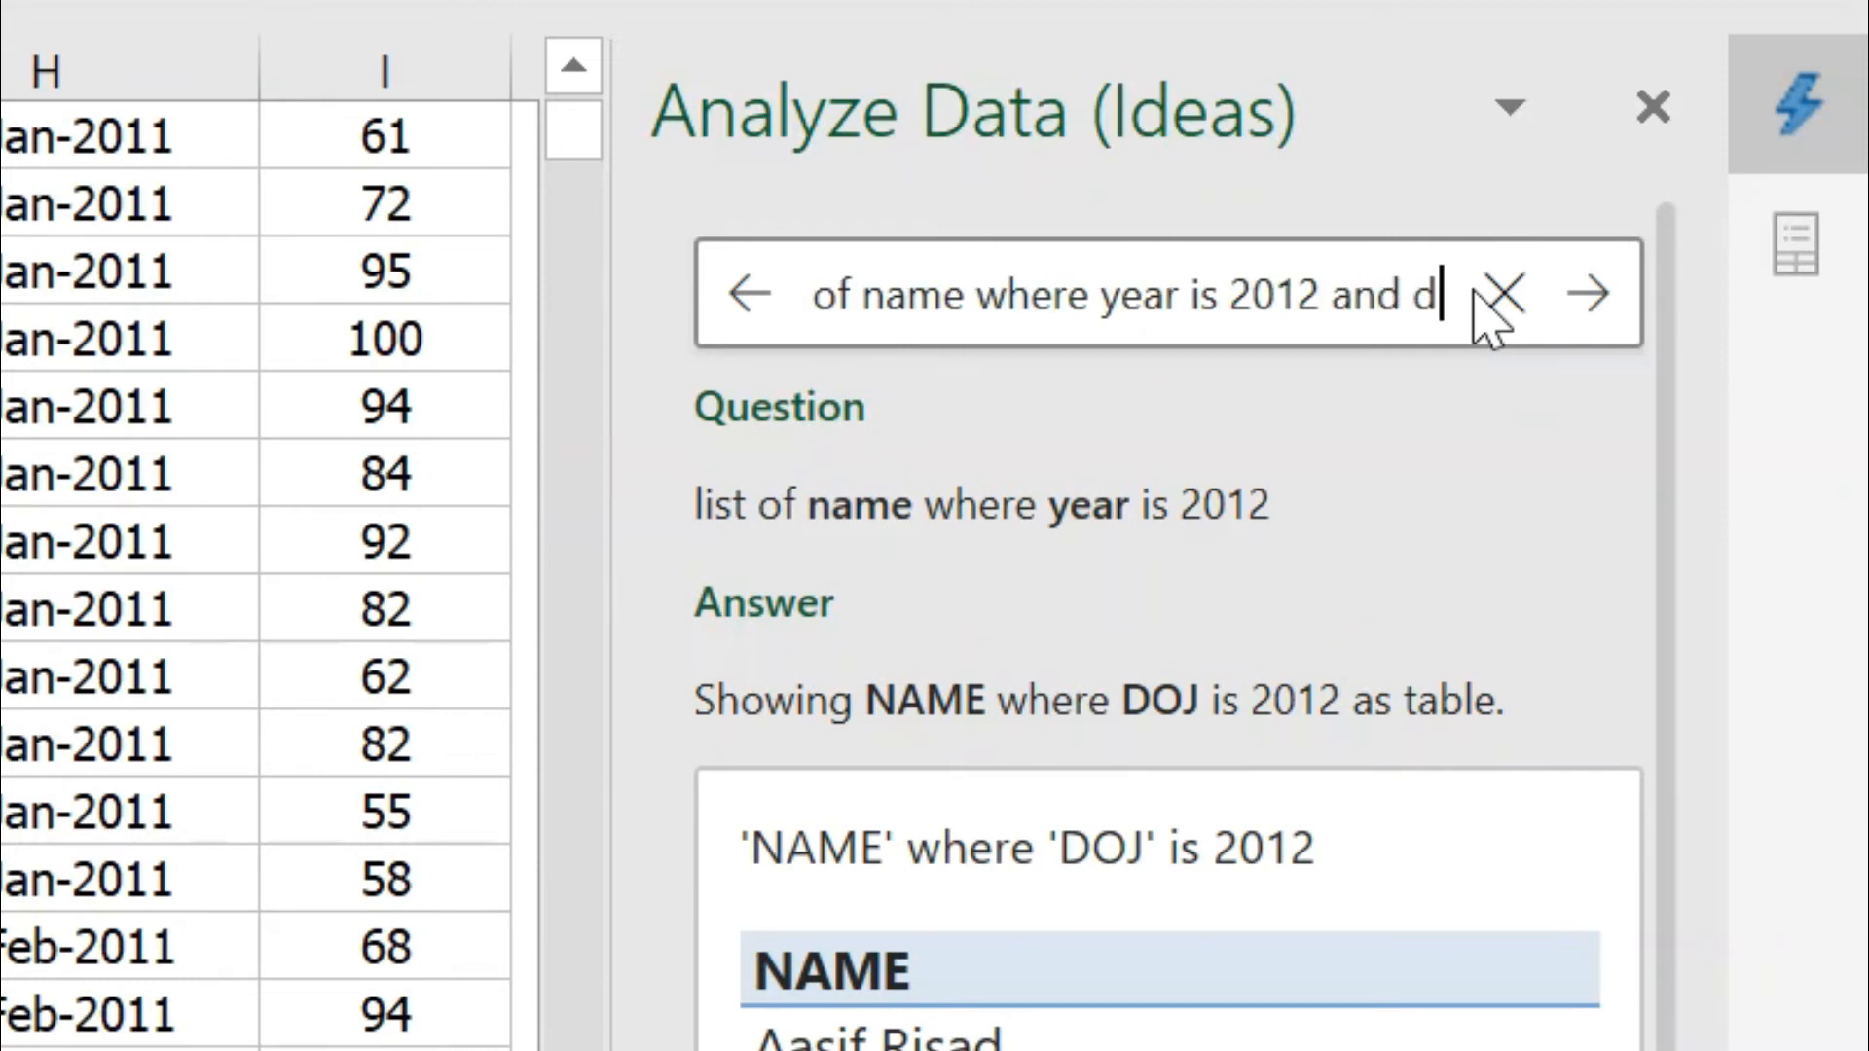
pyautogui.write('n ')
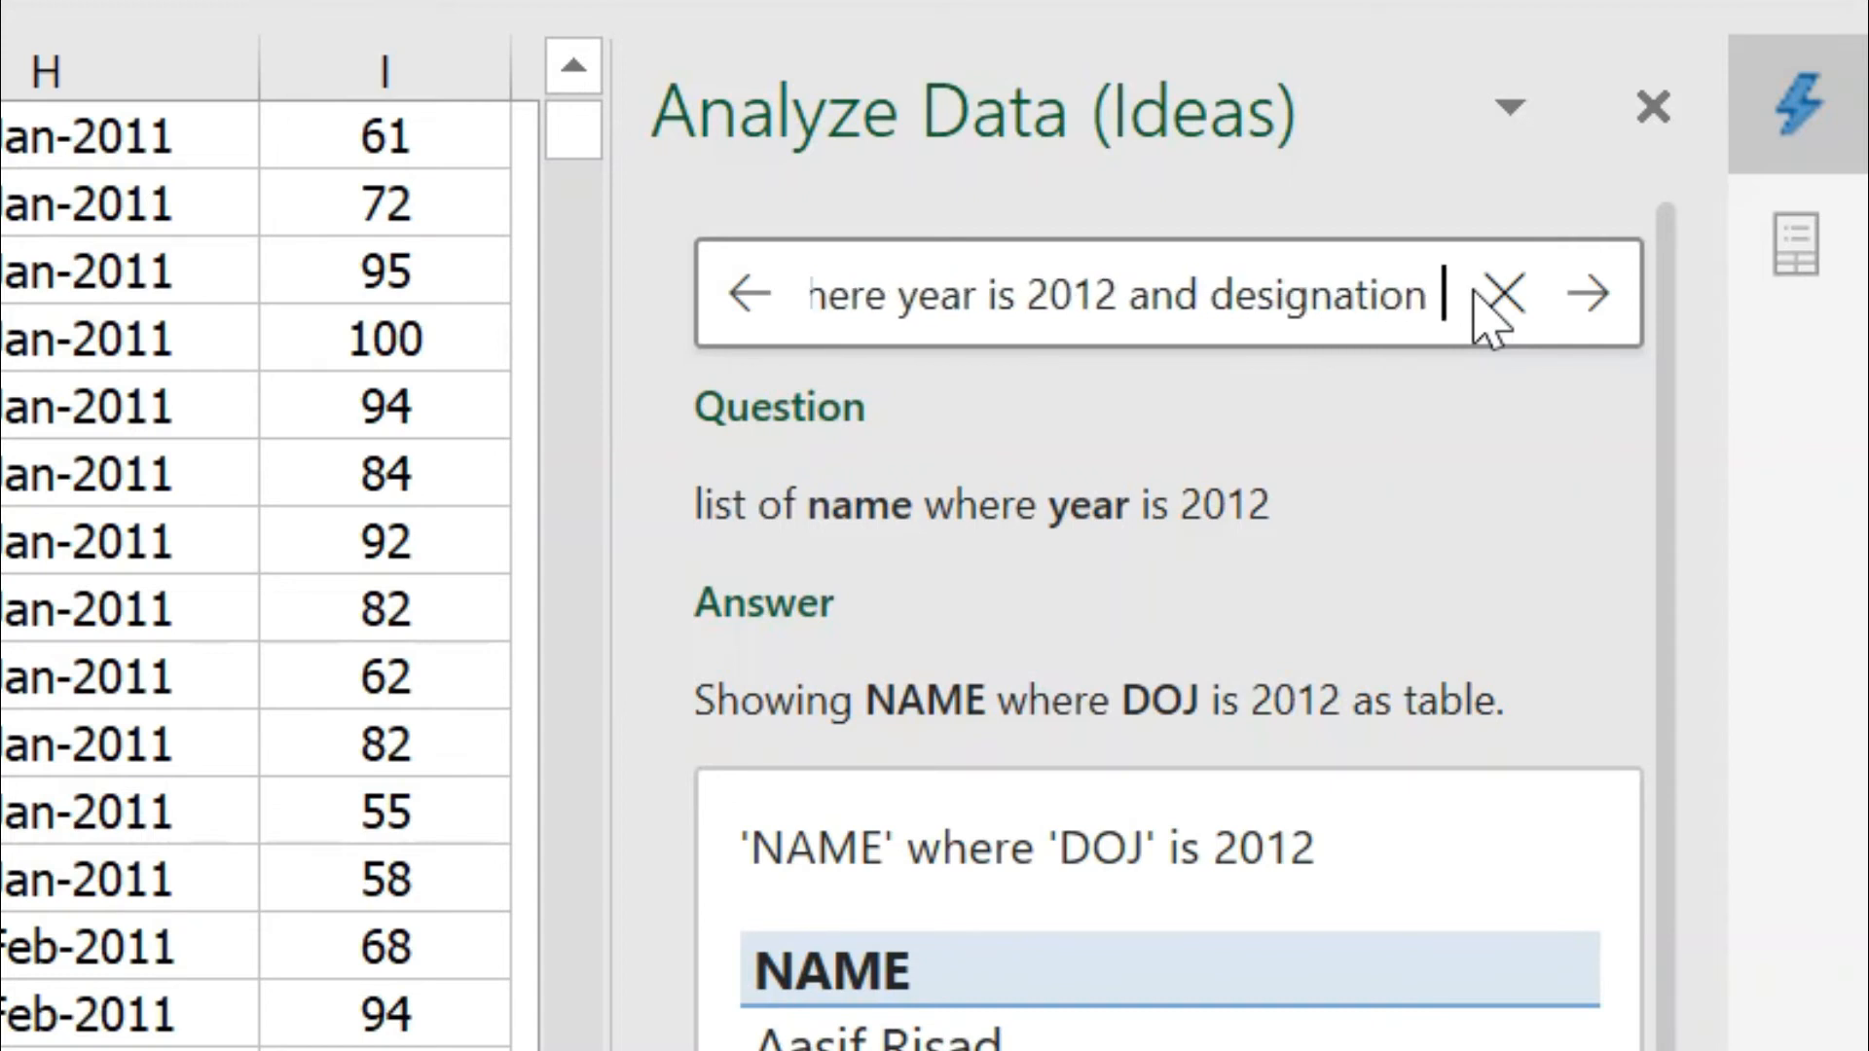
pyautogui.write('is manager')
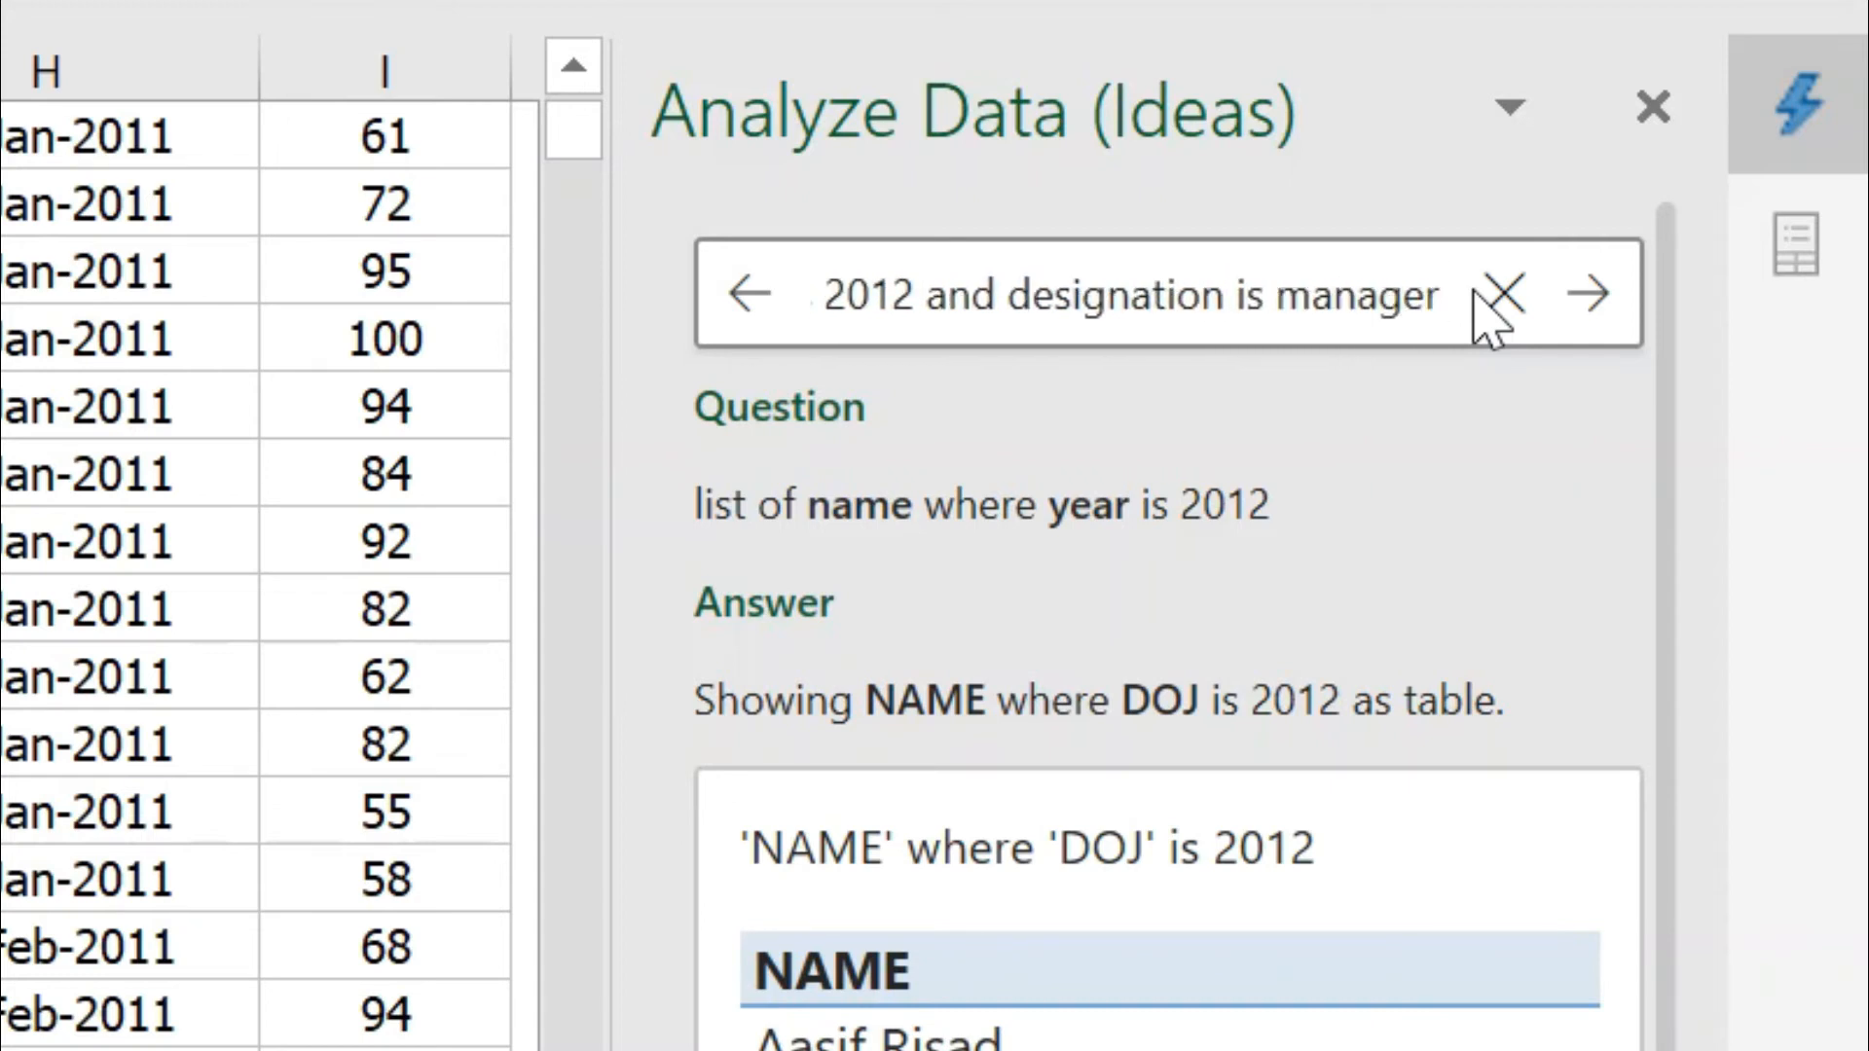
pyautogui.press('Return')
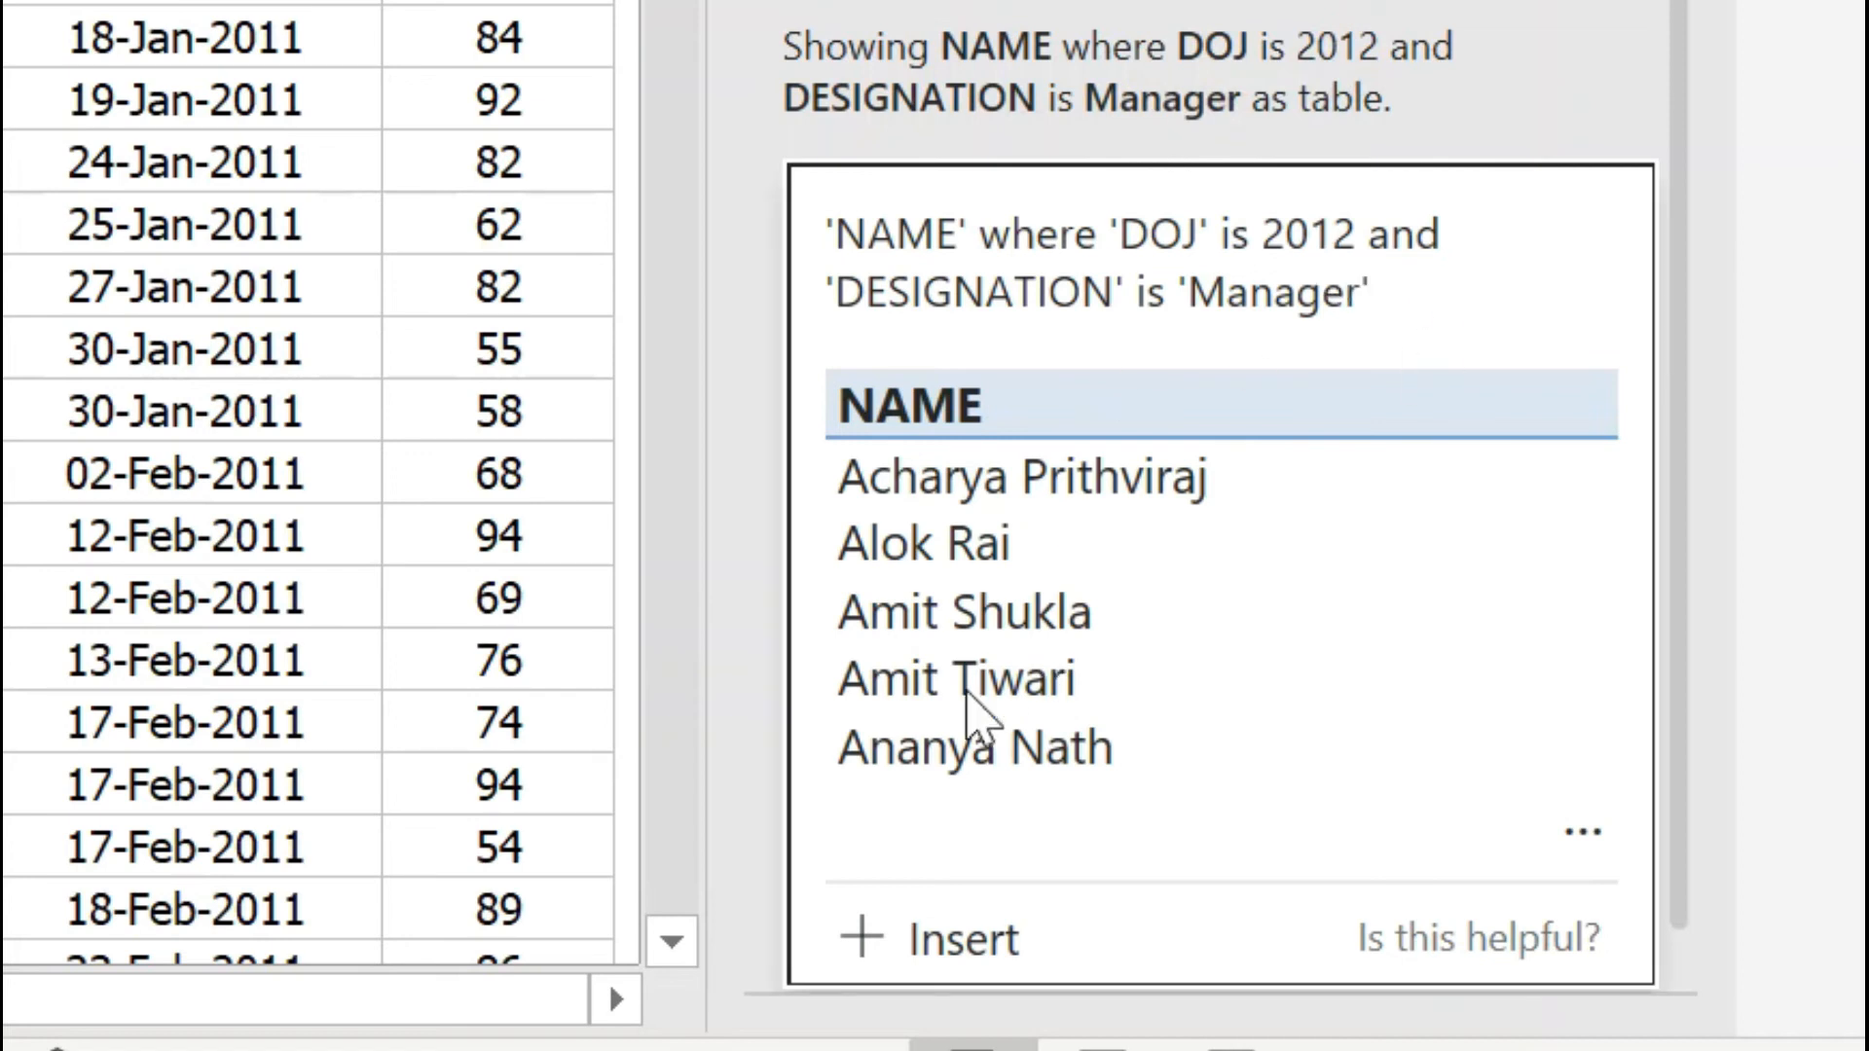
pyautogui.click(920, 940)
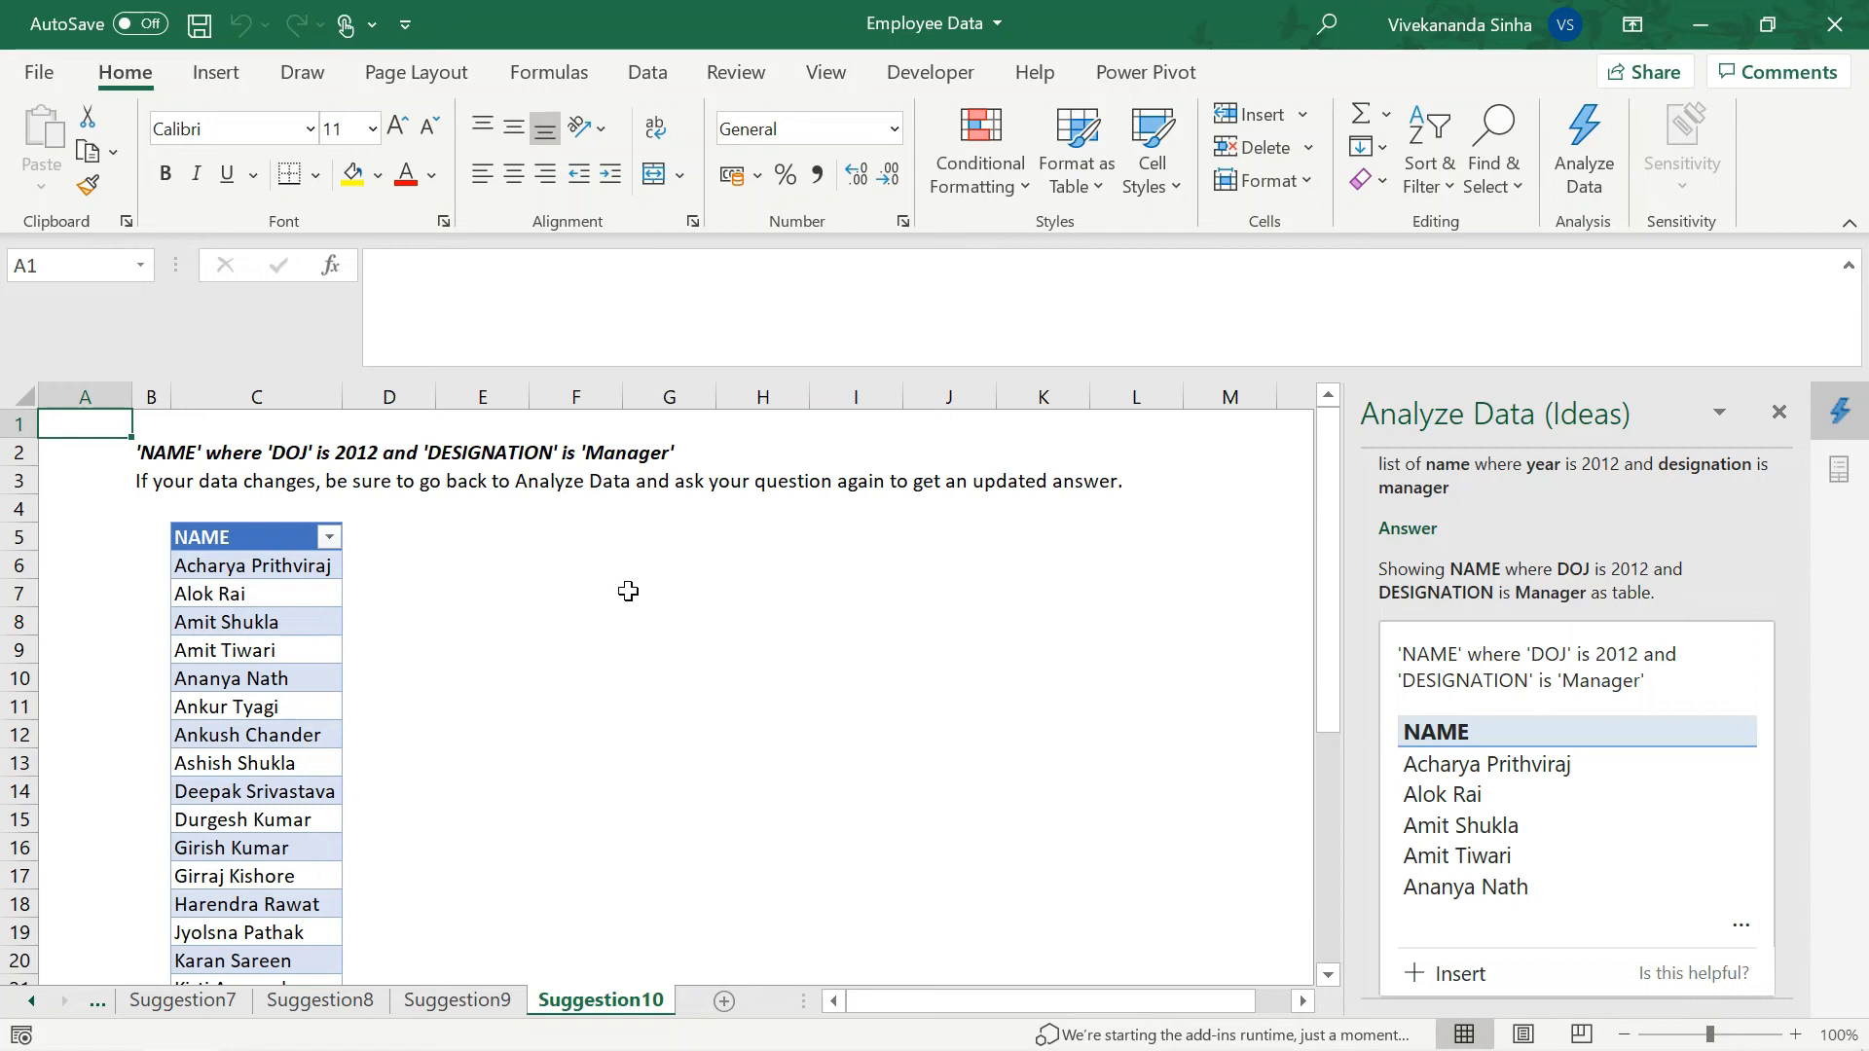
# Go through the first names in the inserted list of 2012 managers, and return to the Data sheet.
pyautogui.click(286, 570)
pyautogui.press('Down')
pyautogui.press('Down')
pyautogui.press('Down')
pyautogui.press('Down')
pyautogui.press('Down')
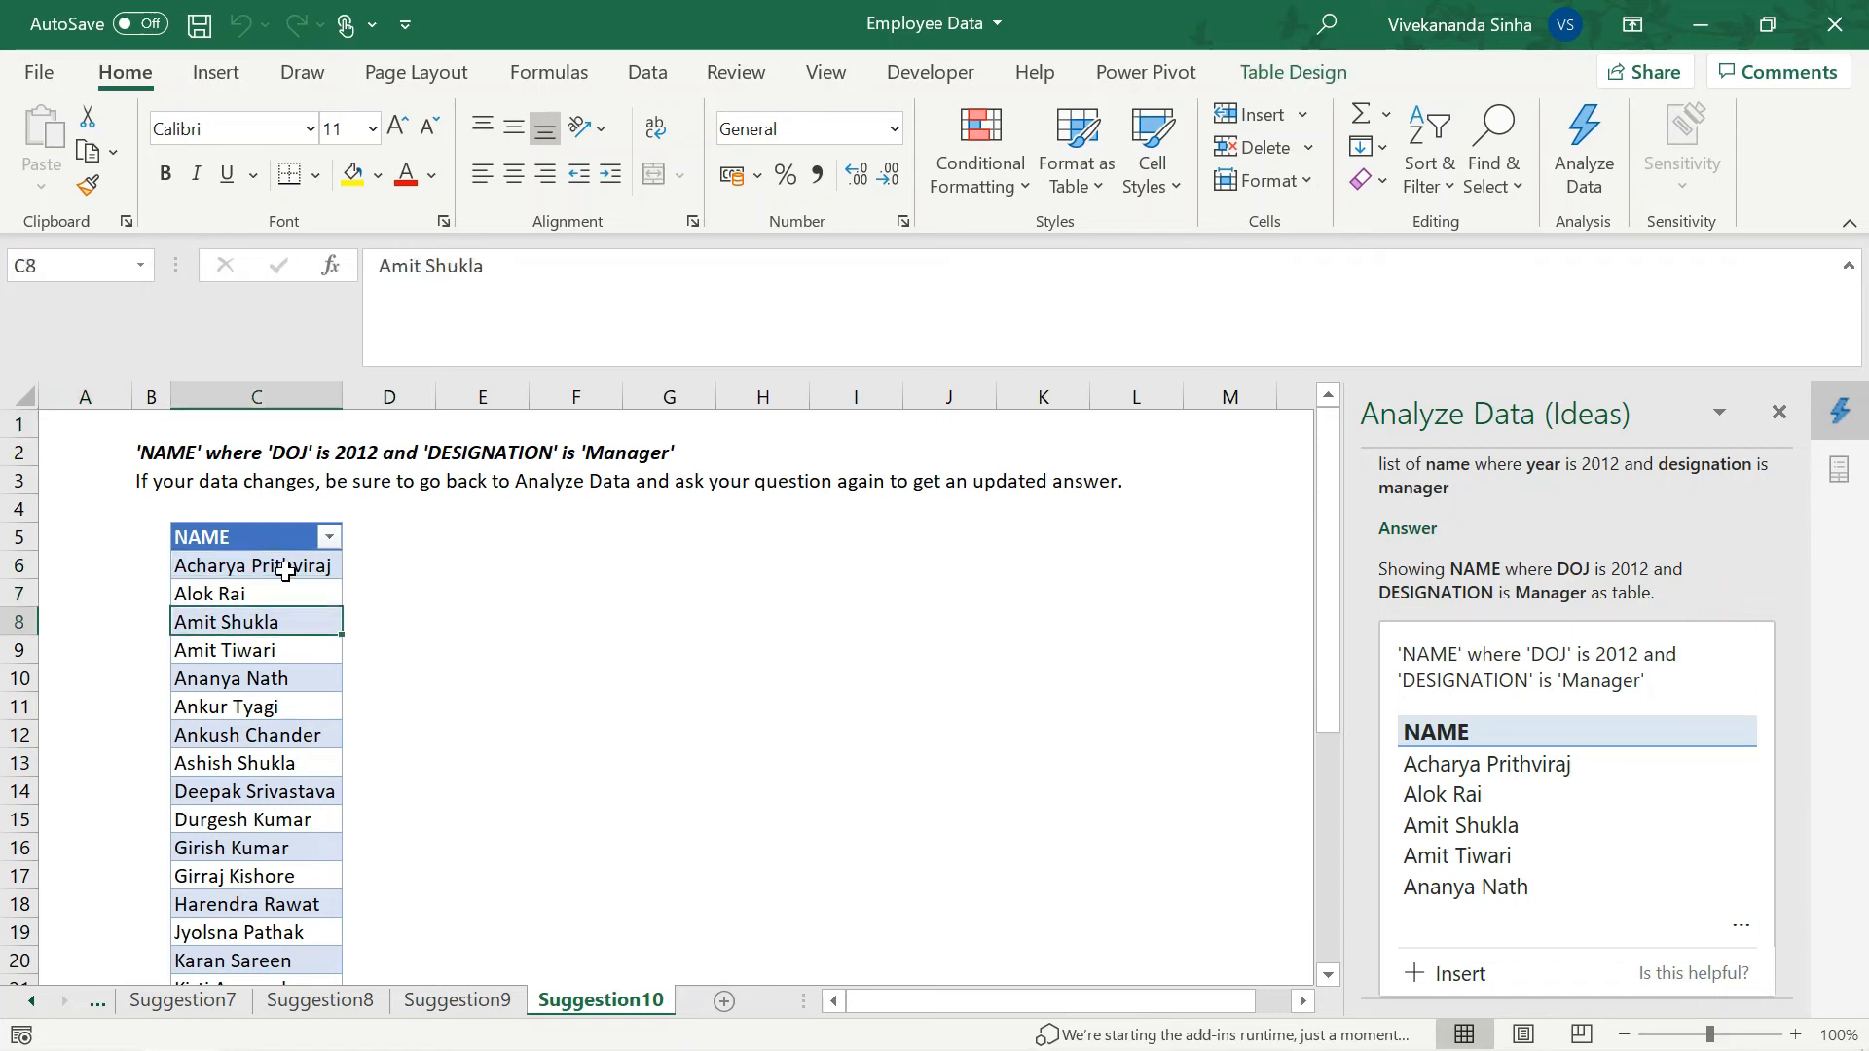
pyautogui.keyDown('ctrl'); pyautogui.click(30, 1001); pyautogui.keyUp('ctrl')
pyautogui.click(148, 1001)
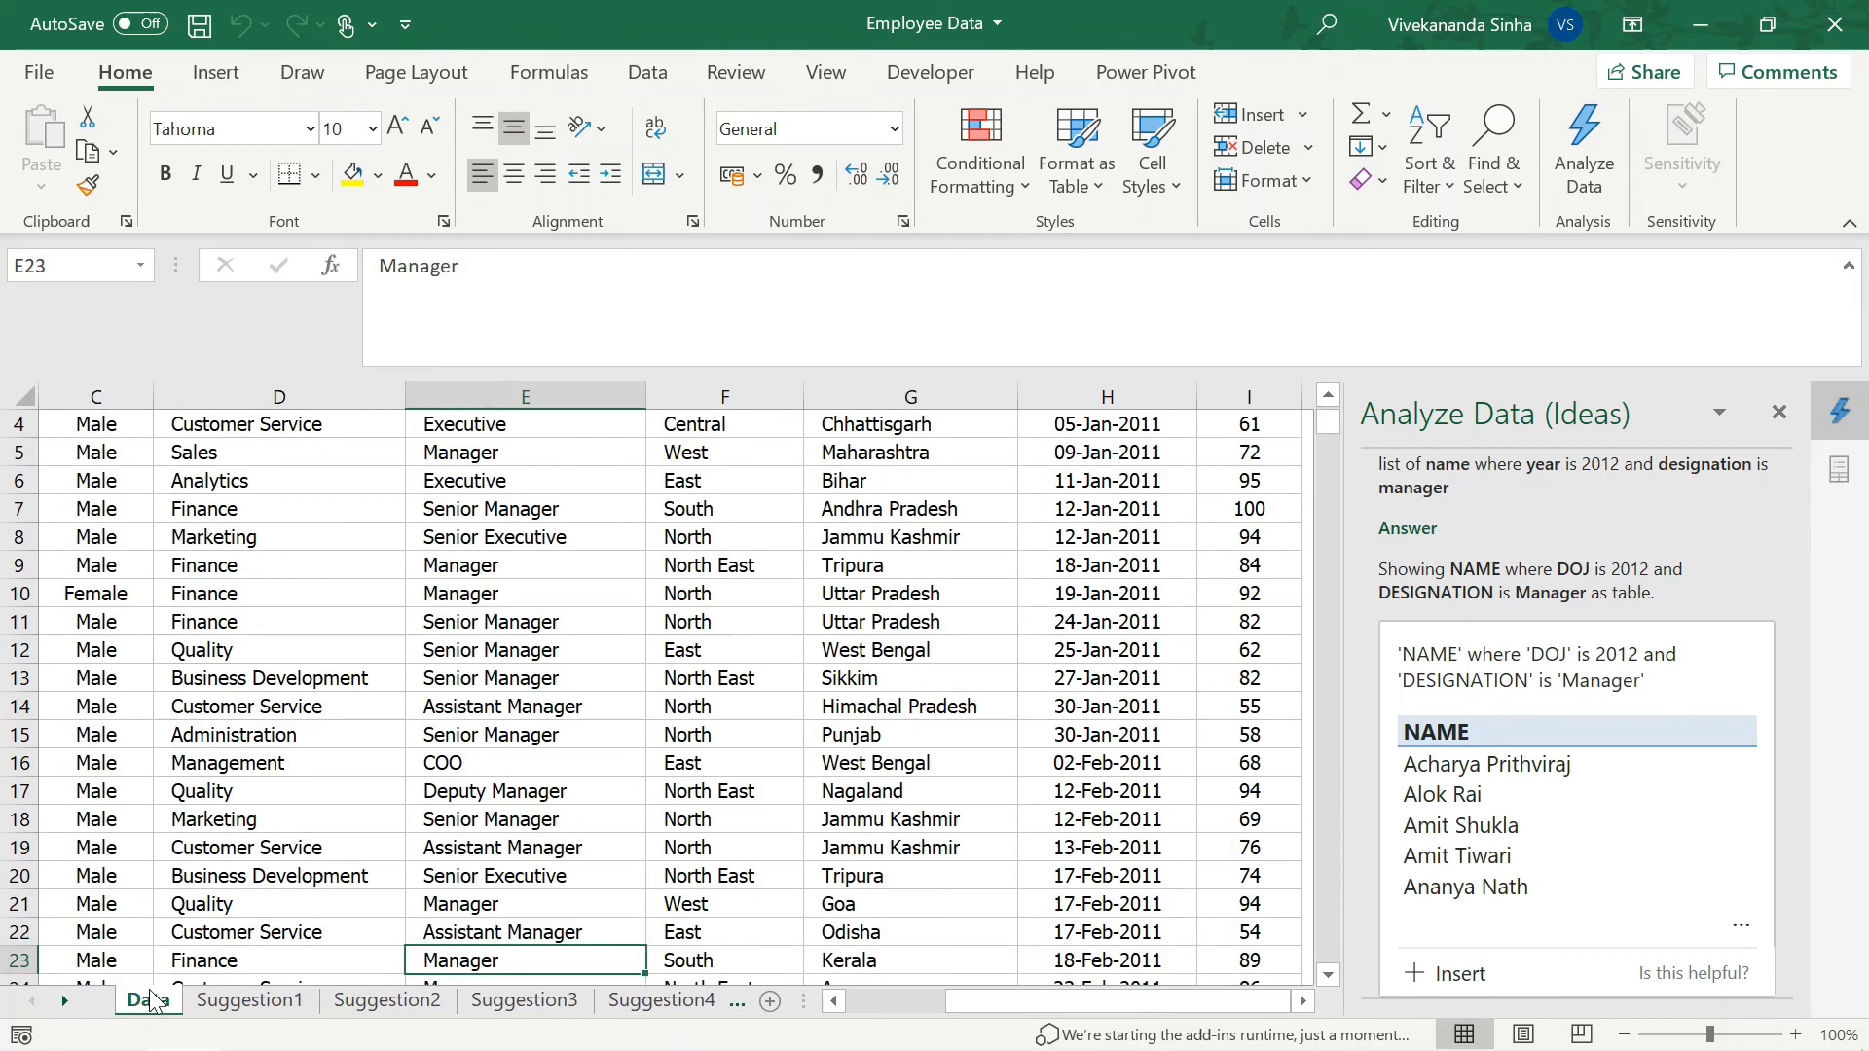
# Ask Analyze Data for "average score by year" and insert the answer.
pyautogui.scroll(2, 1405, 564)
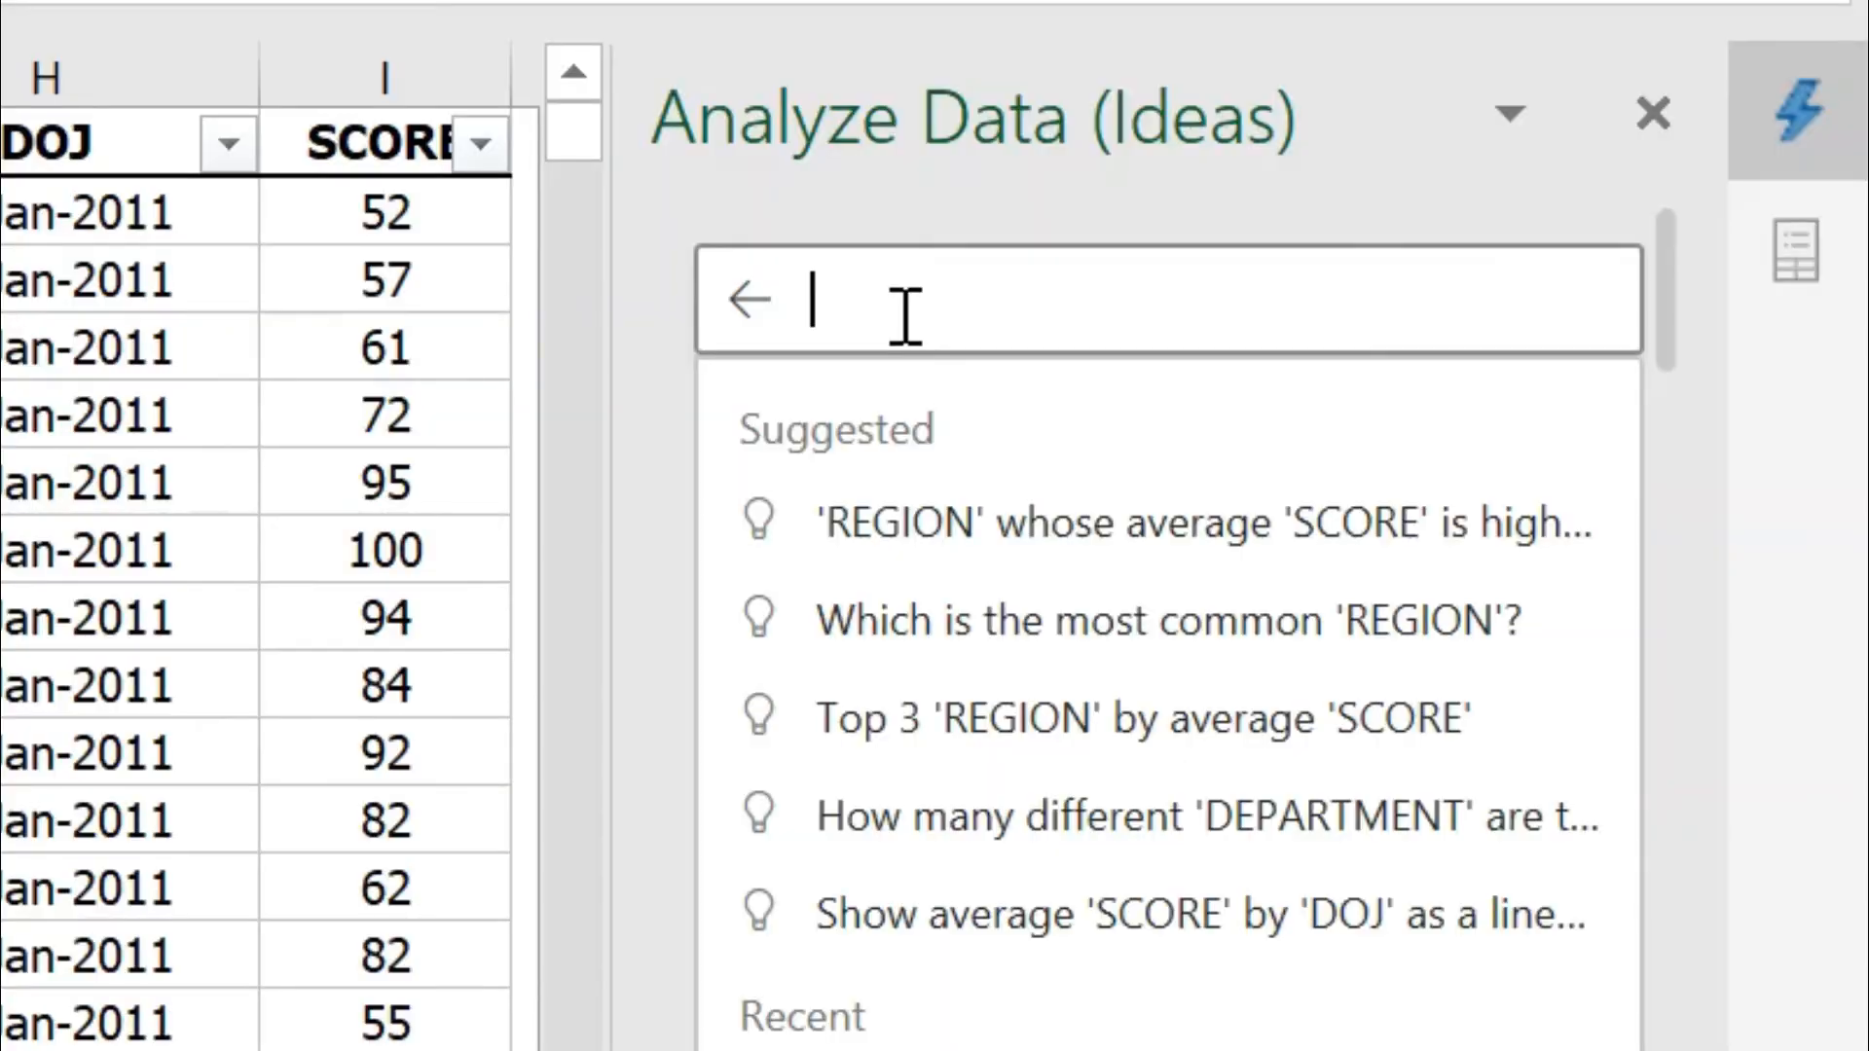
pyautogui.write('aver')
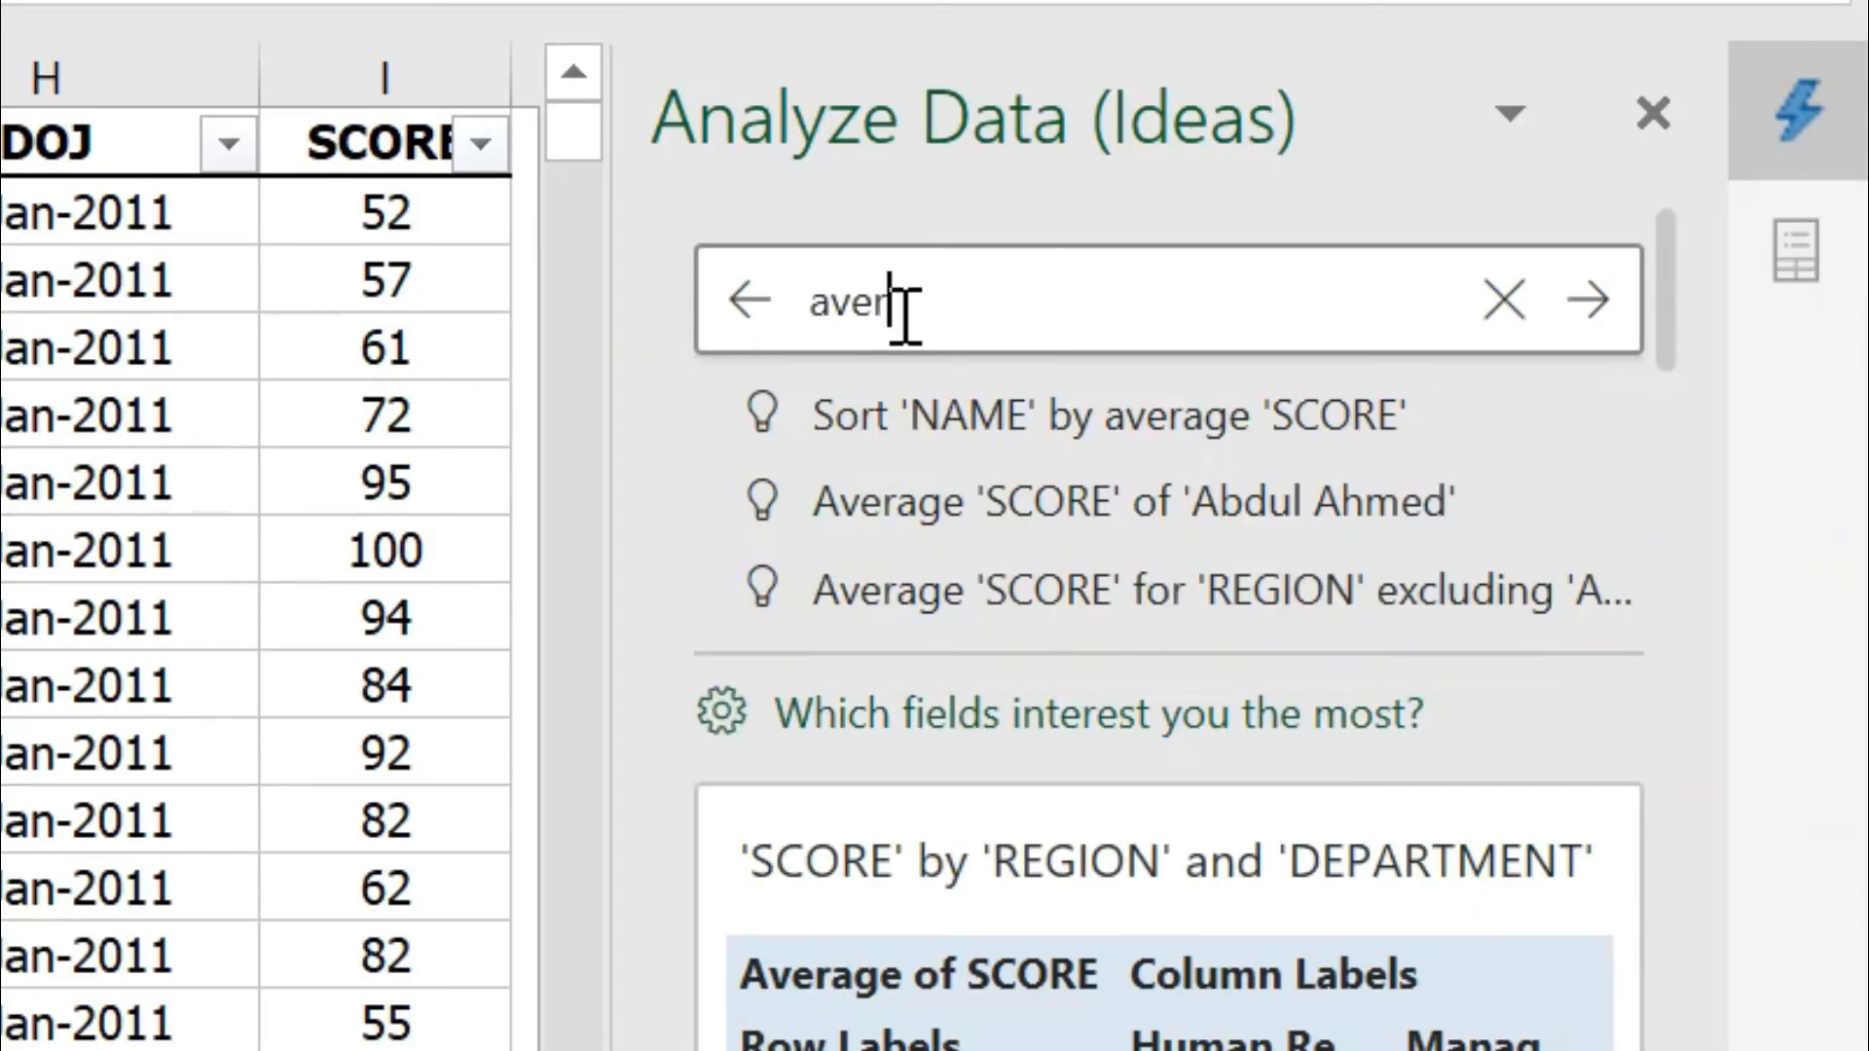
pyautogui.write('age score ')
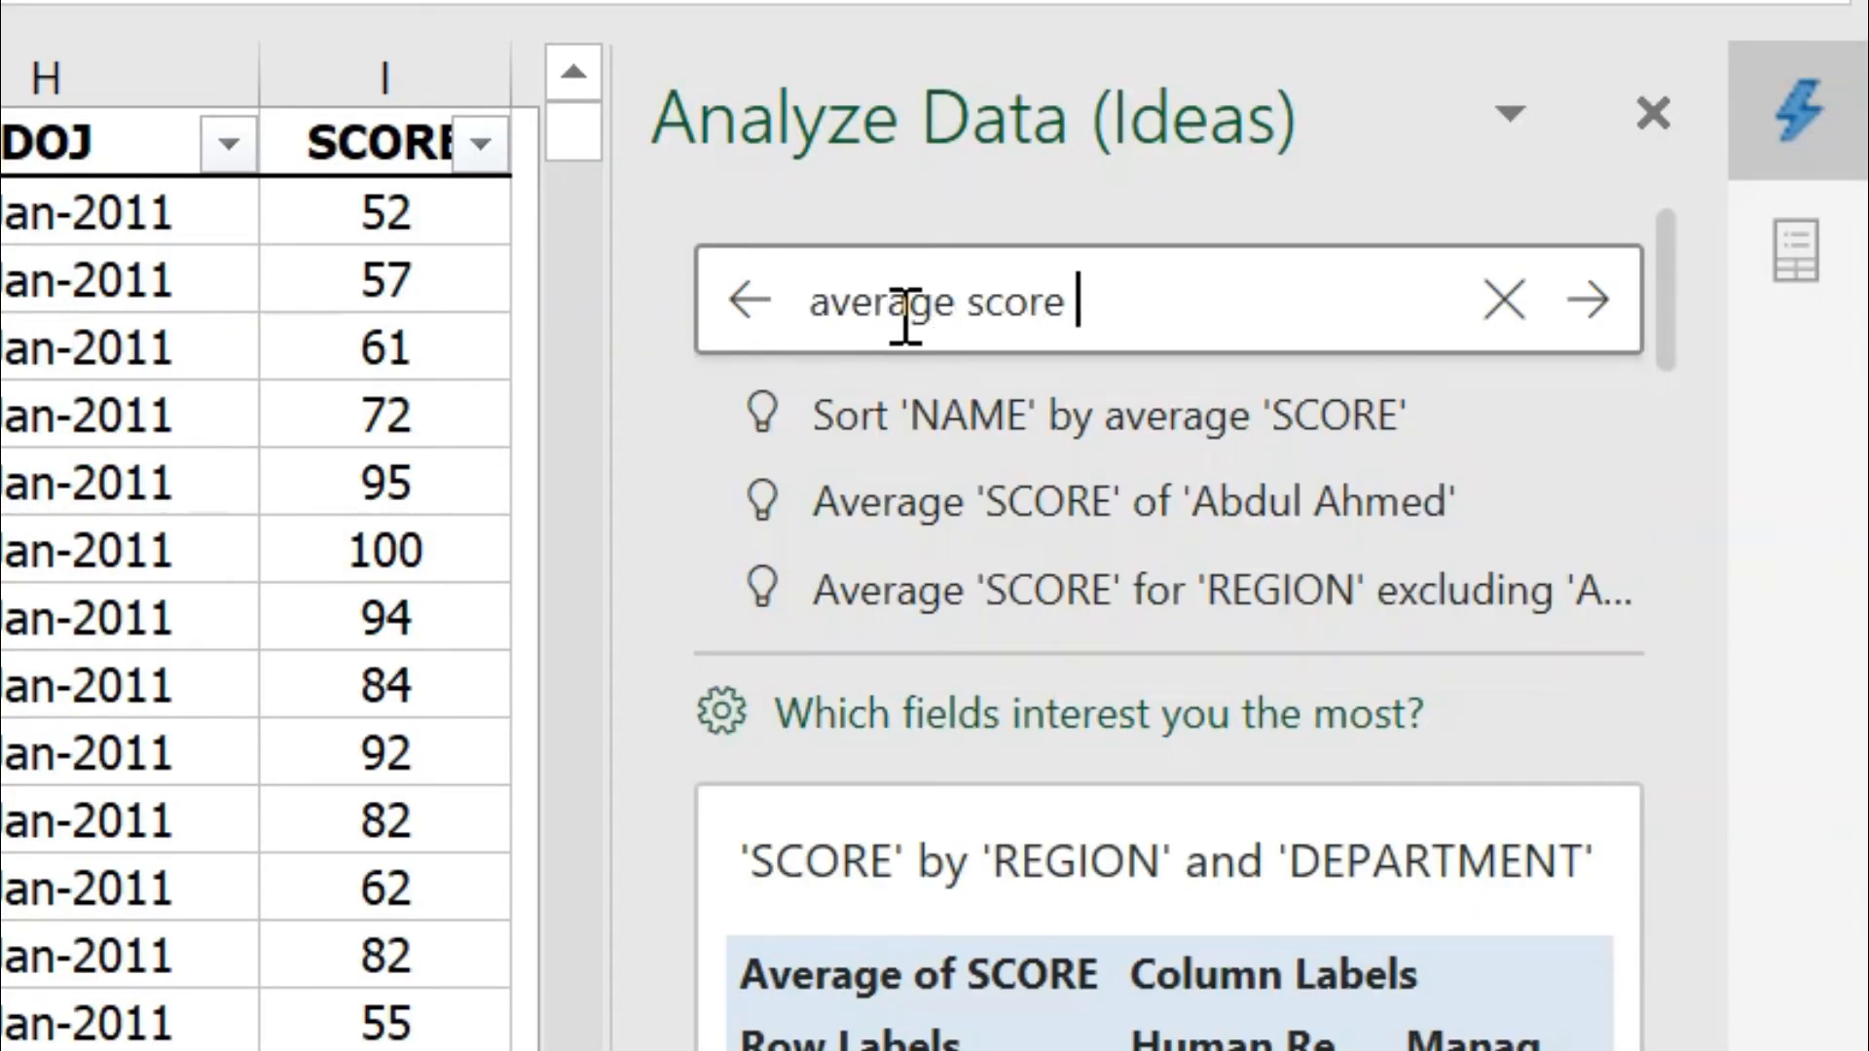
pyautogui.write('by year')
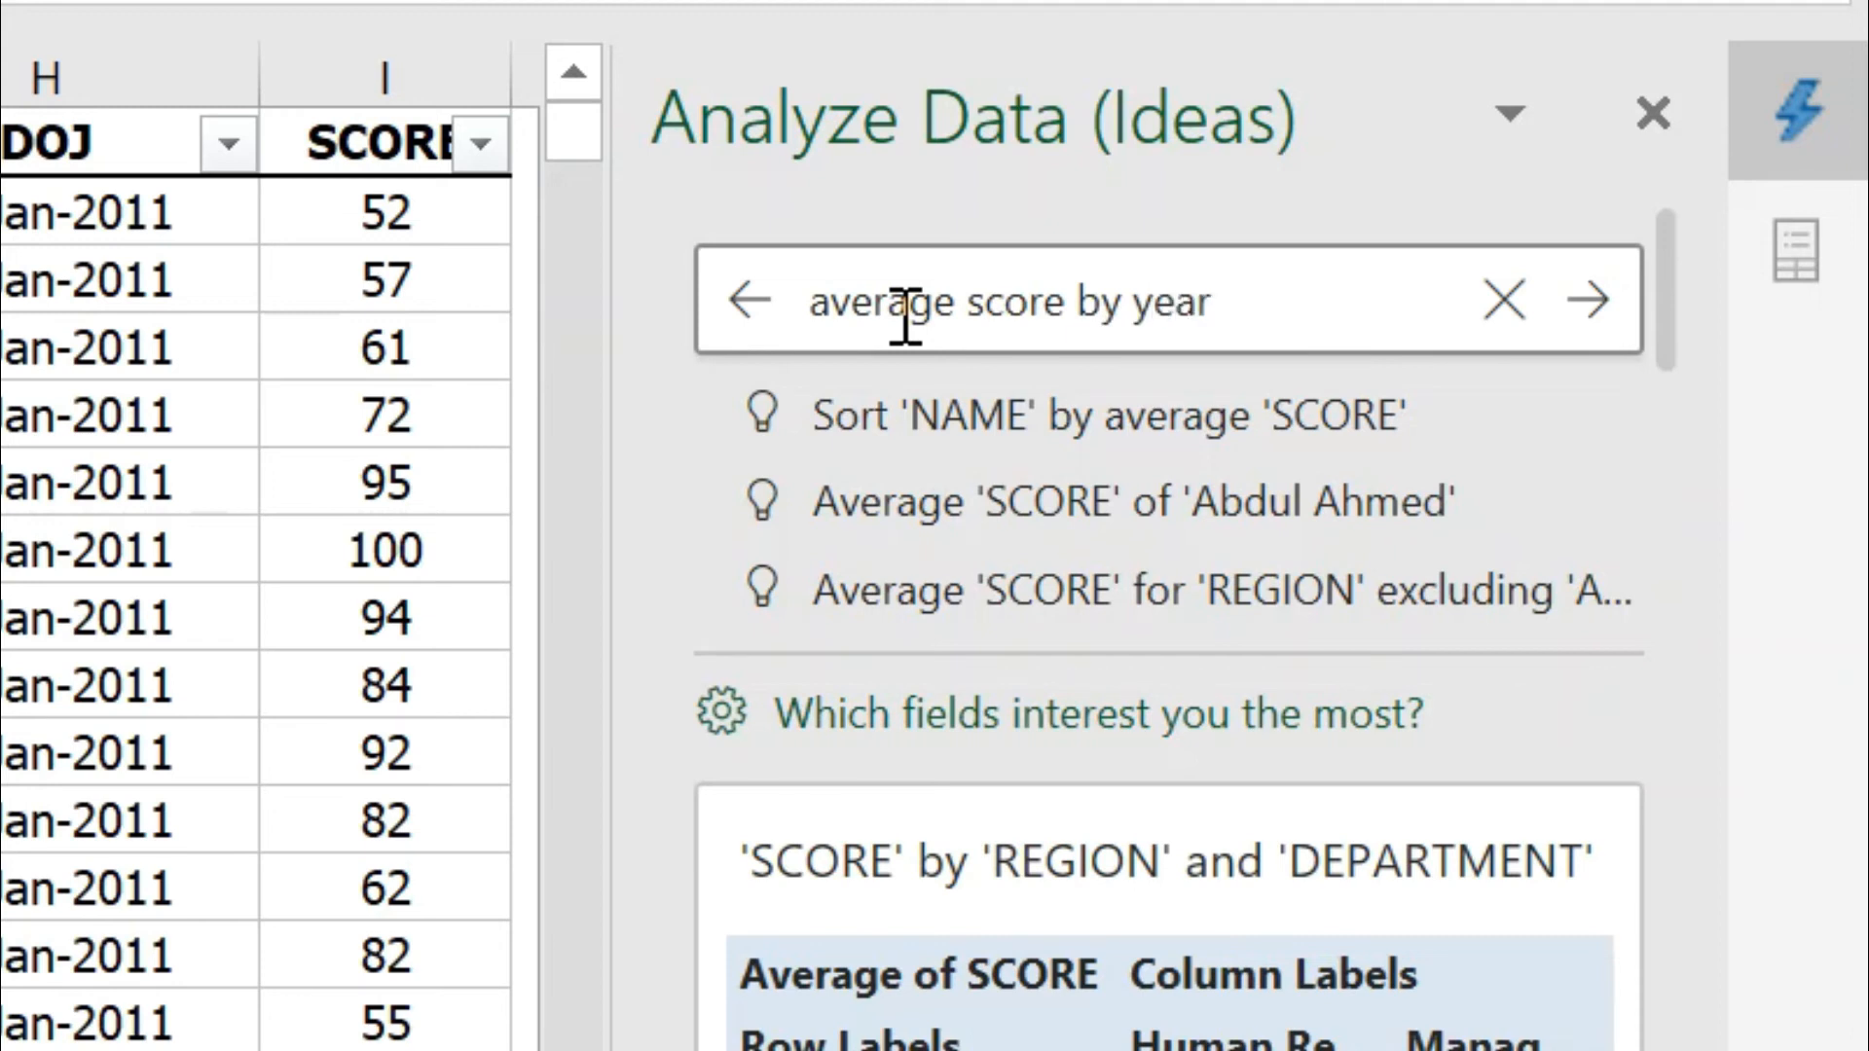
pyautogui.press('Return')
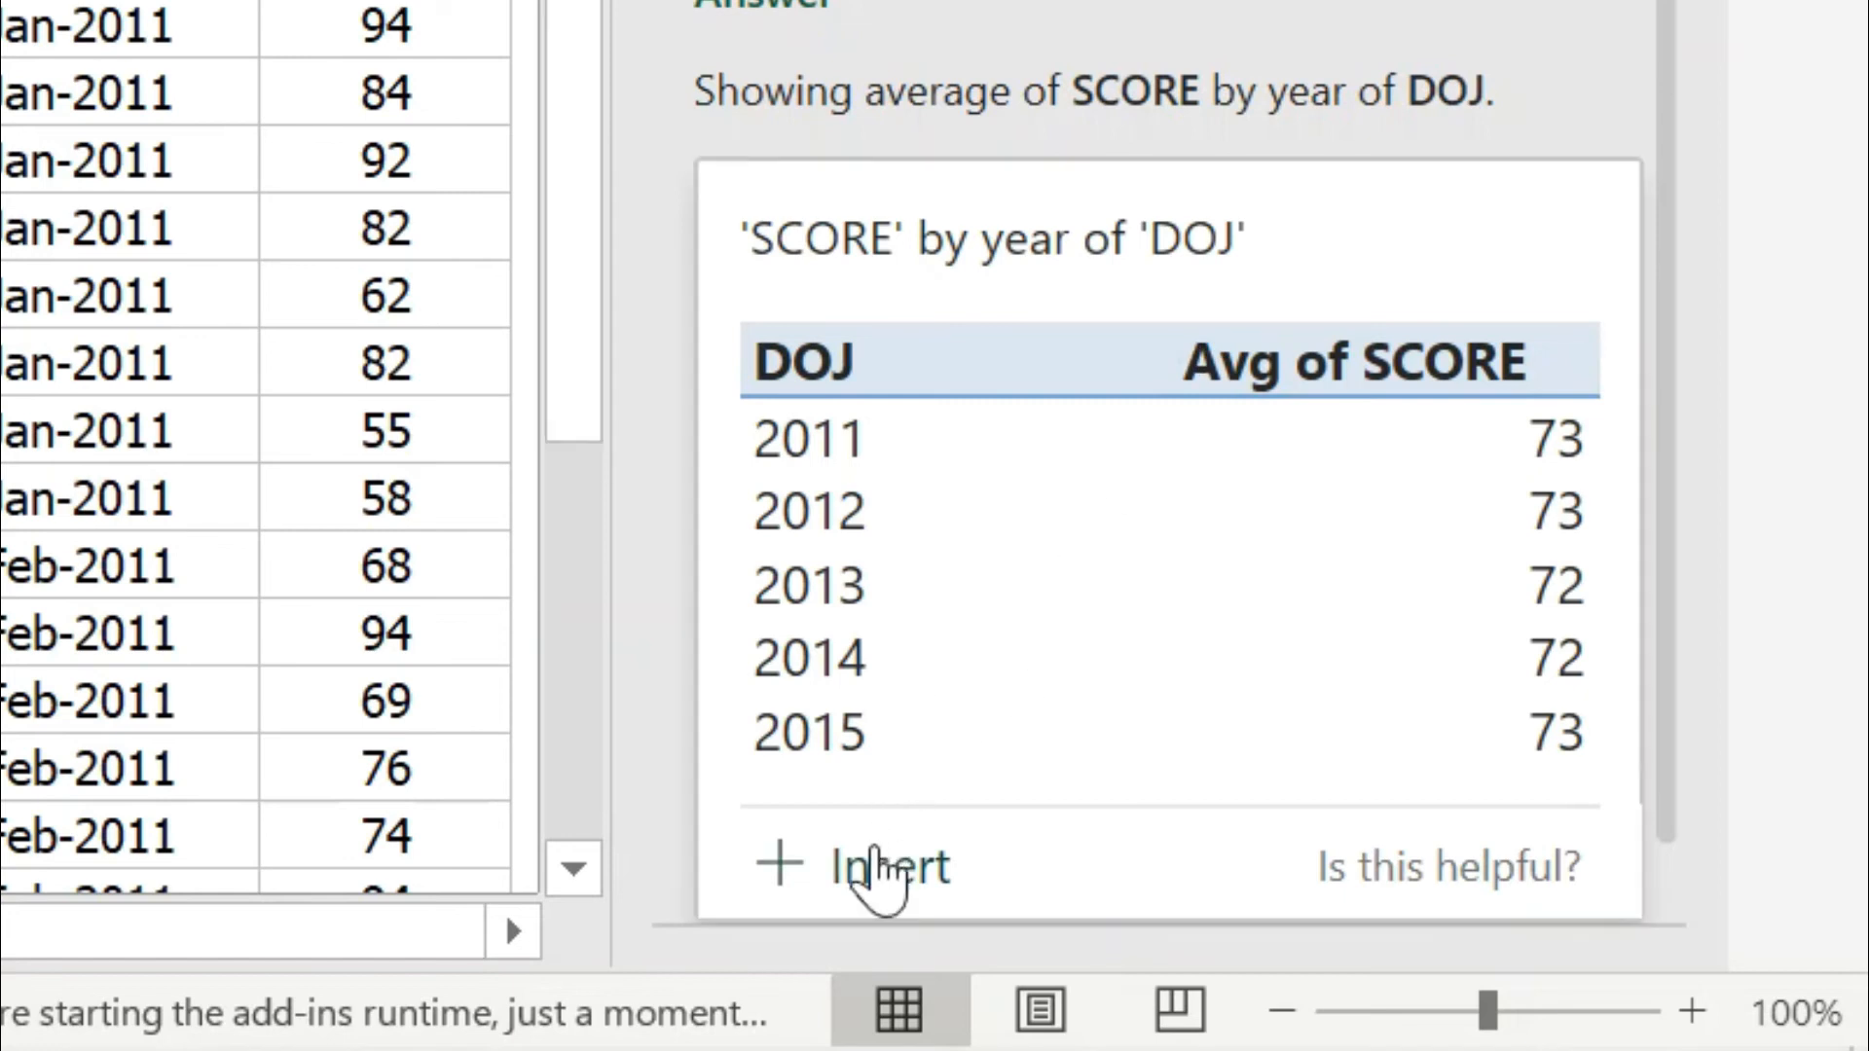
pyautogui.click(881, 872)
# Review the years and their average scores in the inserted table, and return to the Data sheet.
pyautogui.click(173, 258)
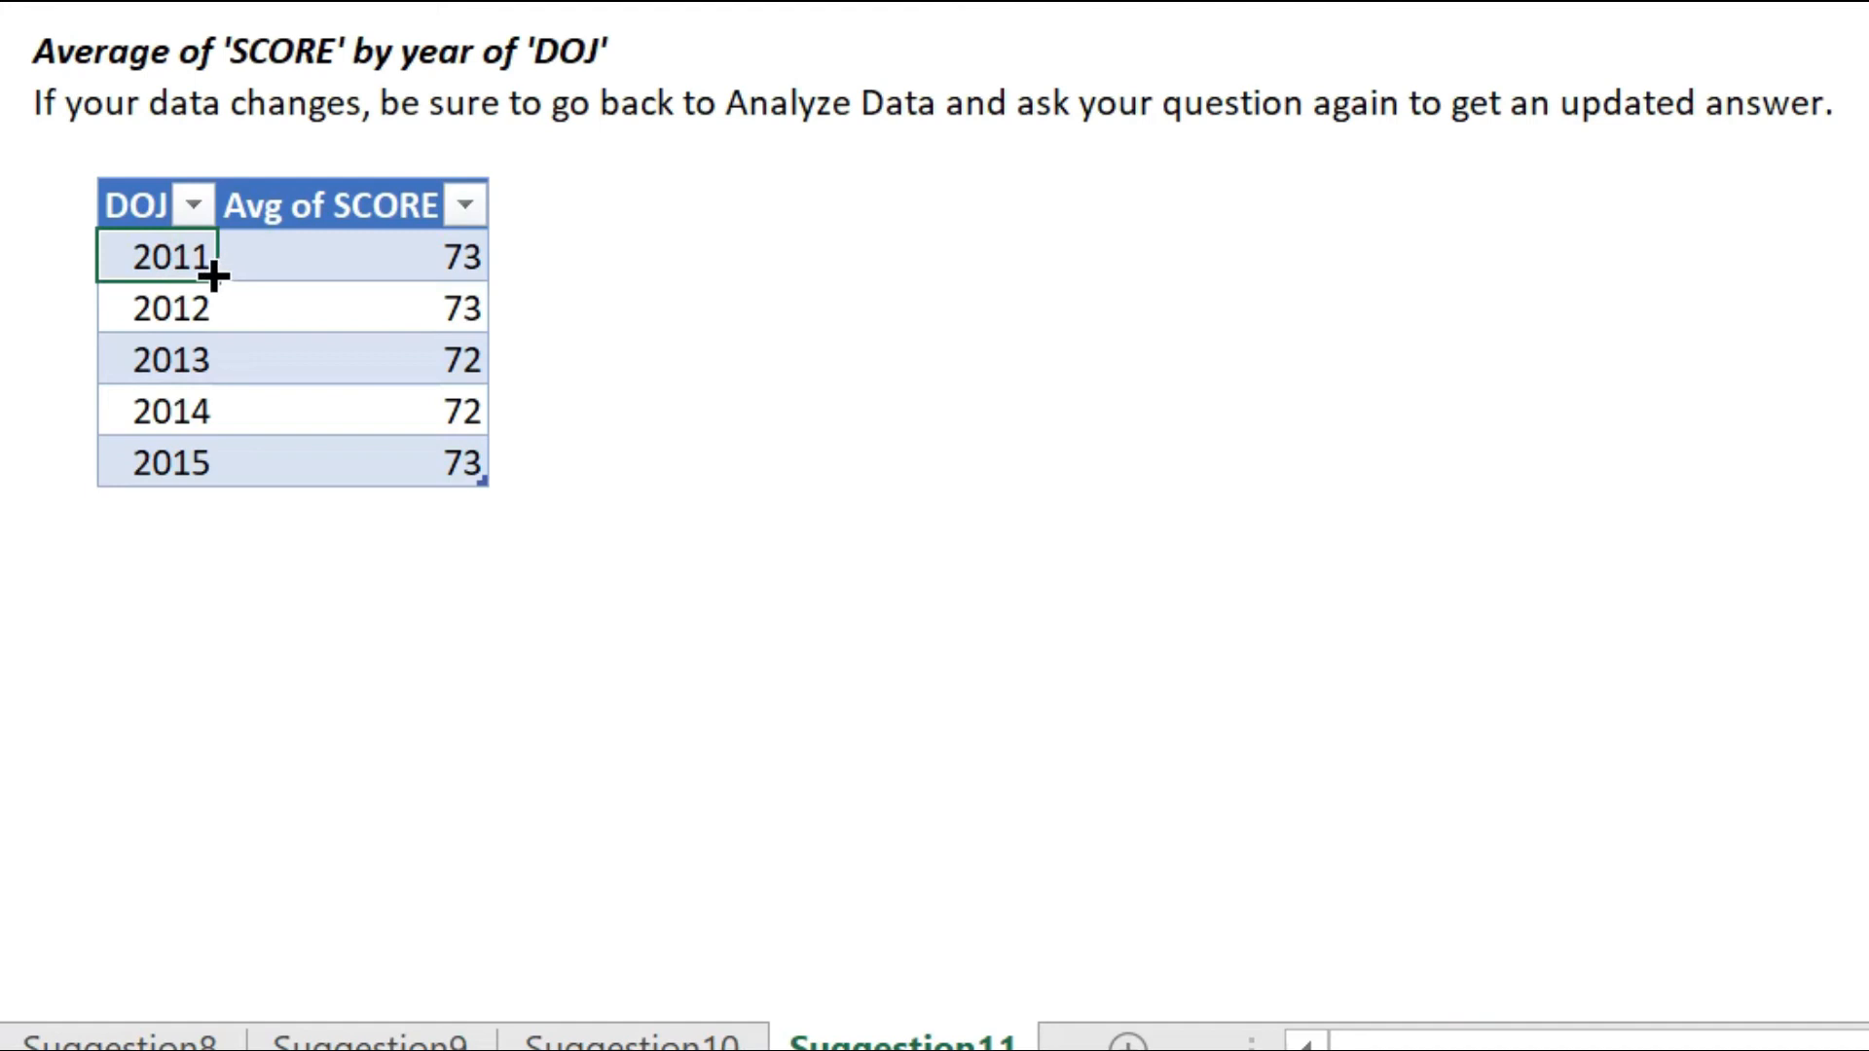
pyautogui.press('Down')
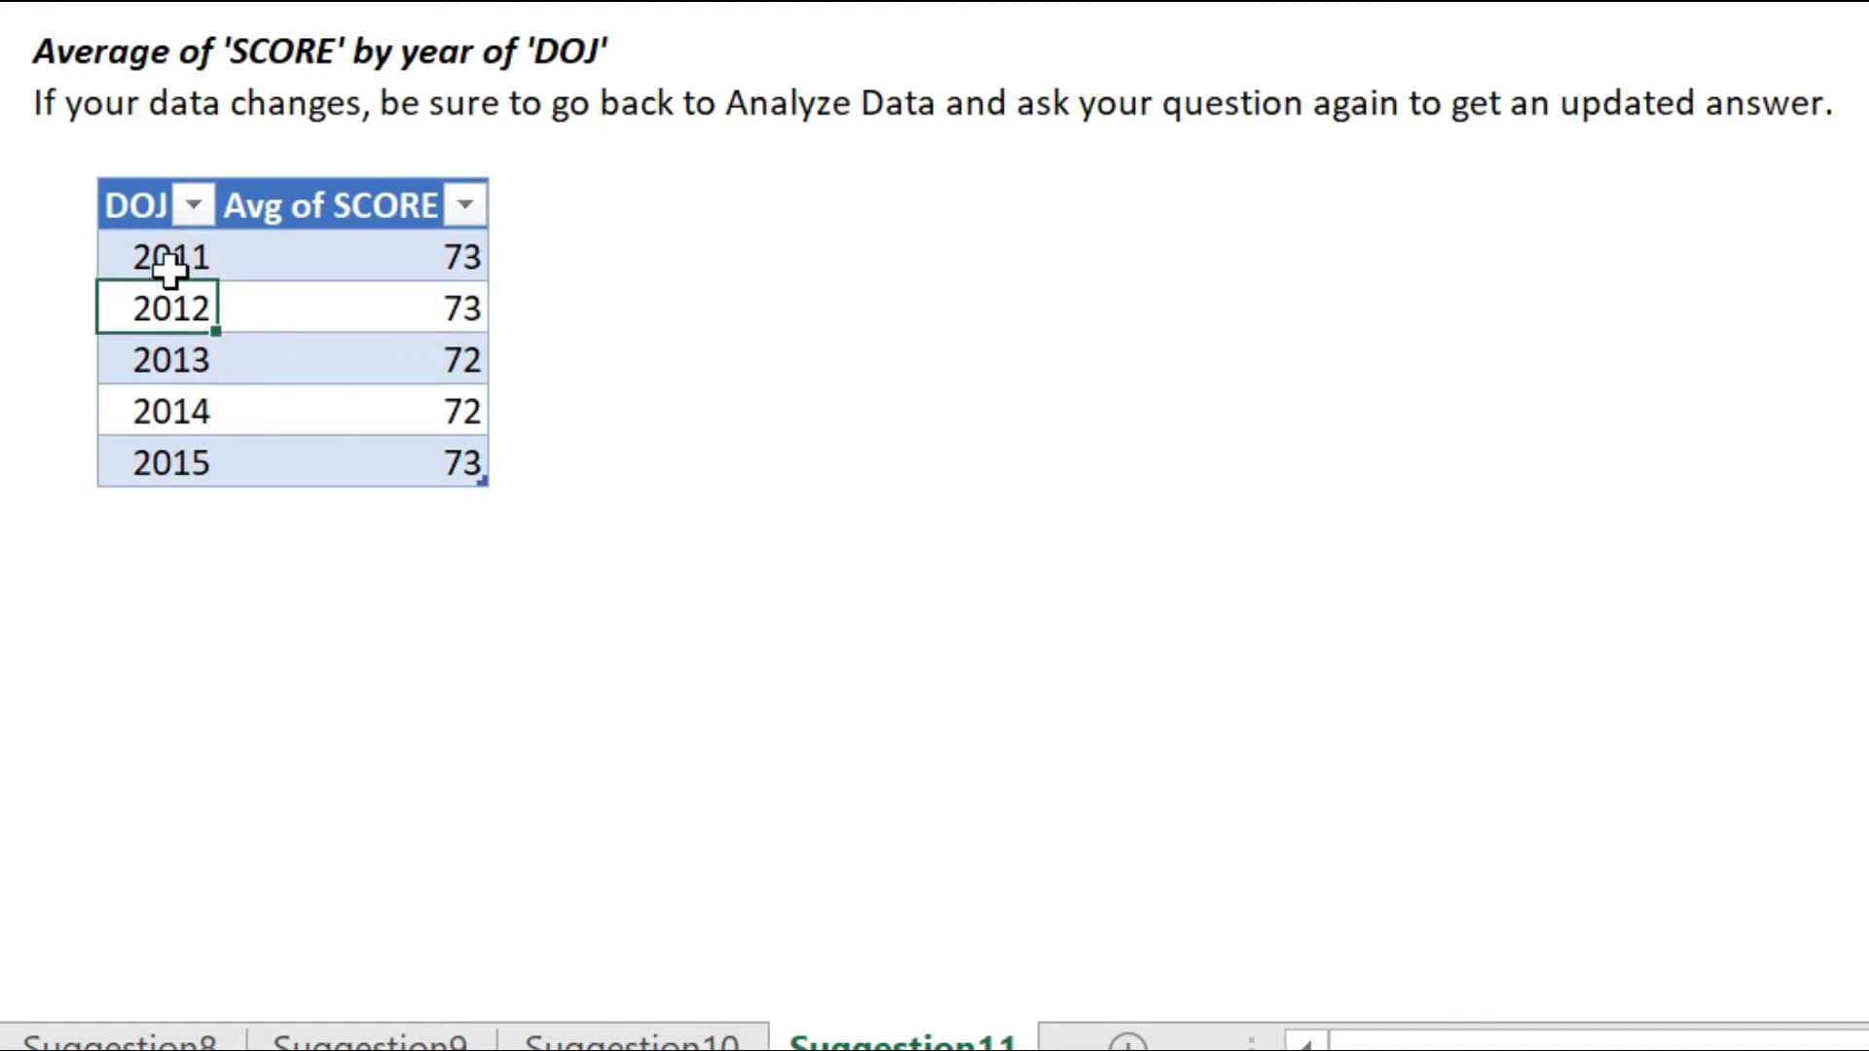
pyautogui.press('Down')
pyautogui.press('Down')
pyautogui.press('Down')
pyautogui.press('Up')
pyautogui.press('Up')
pyautogui.press('Up')
pyautogui.press('Up')
pyautogui.press('Right')
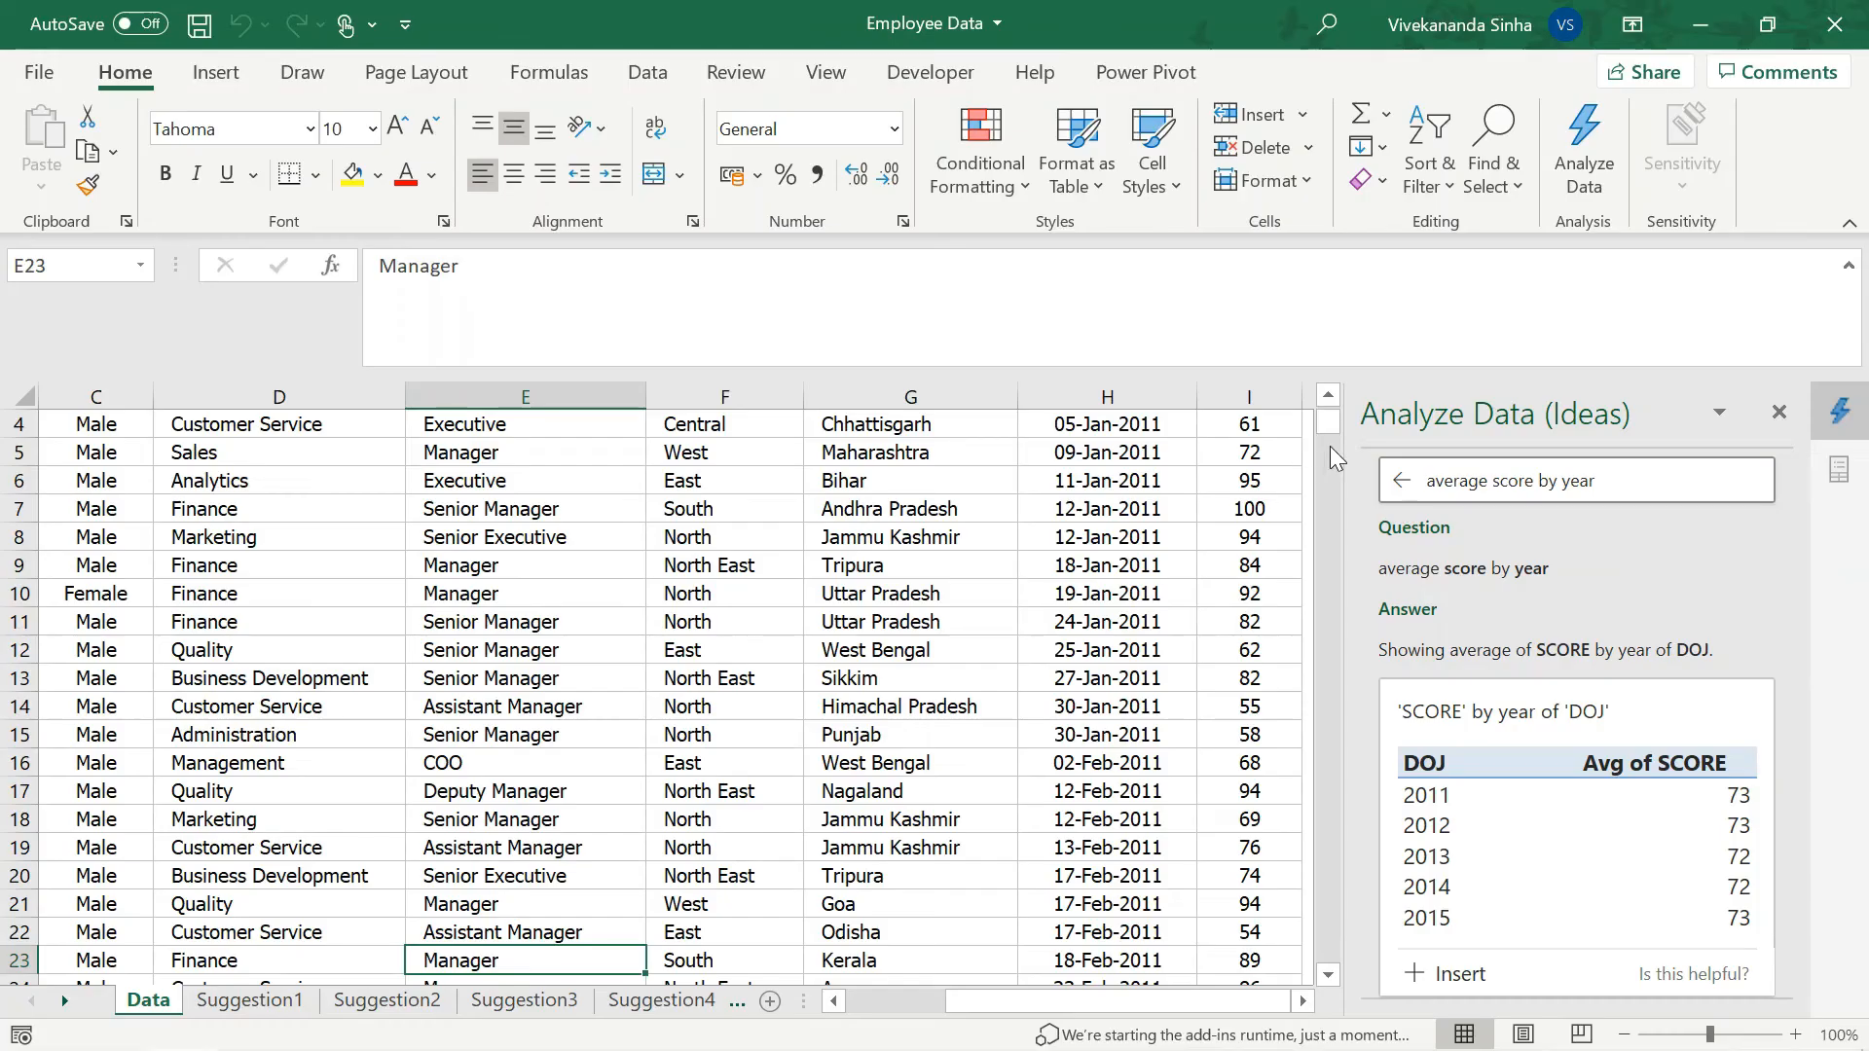
# Ask Analyze Data for "count of name by year", and close the question suggestions.
pyautogui.scroll(3, 1328, 396)
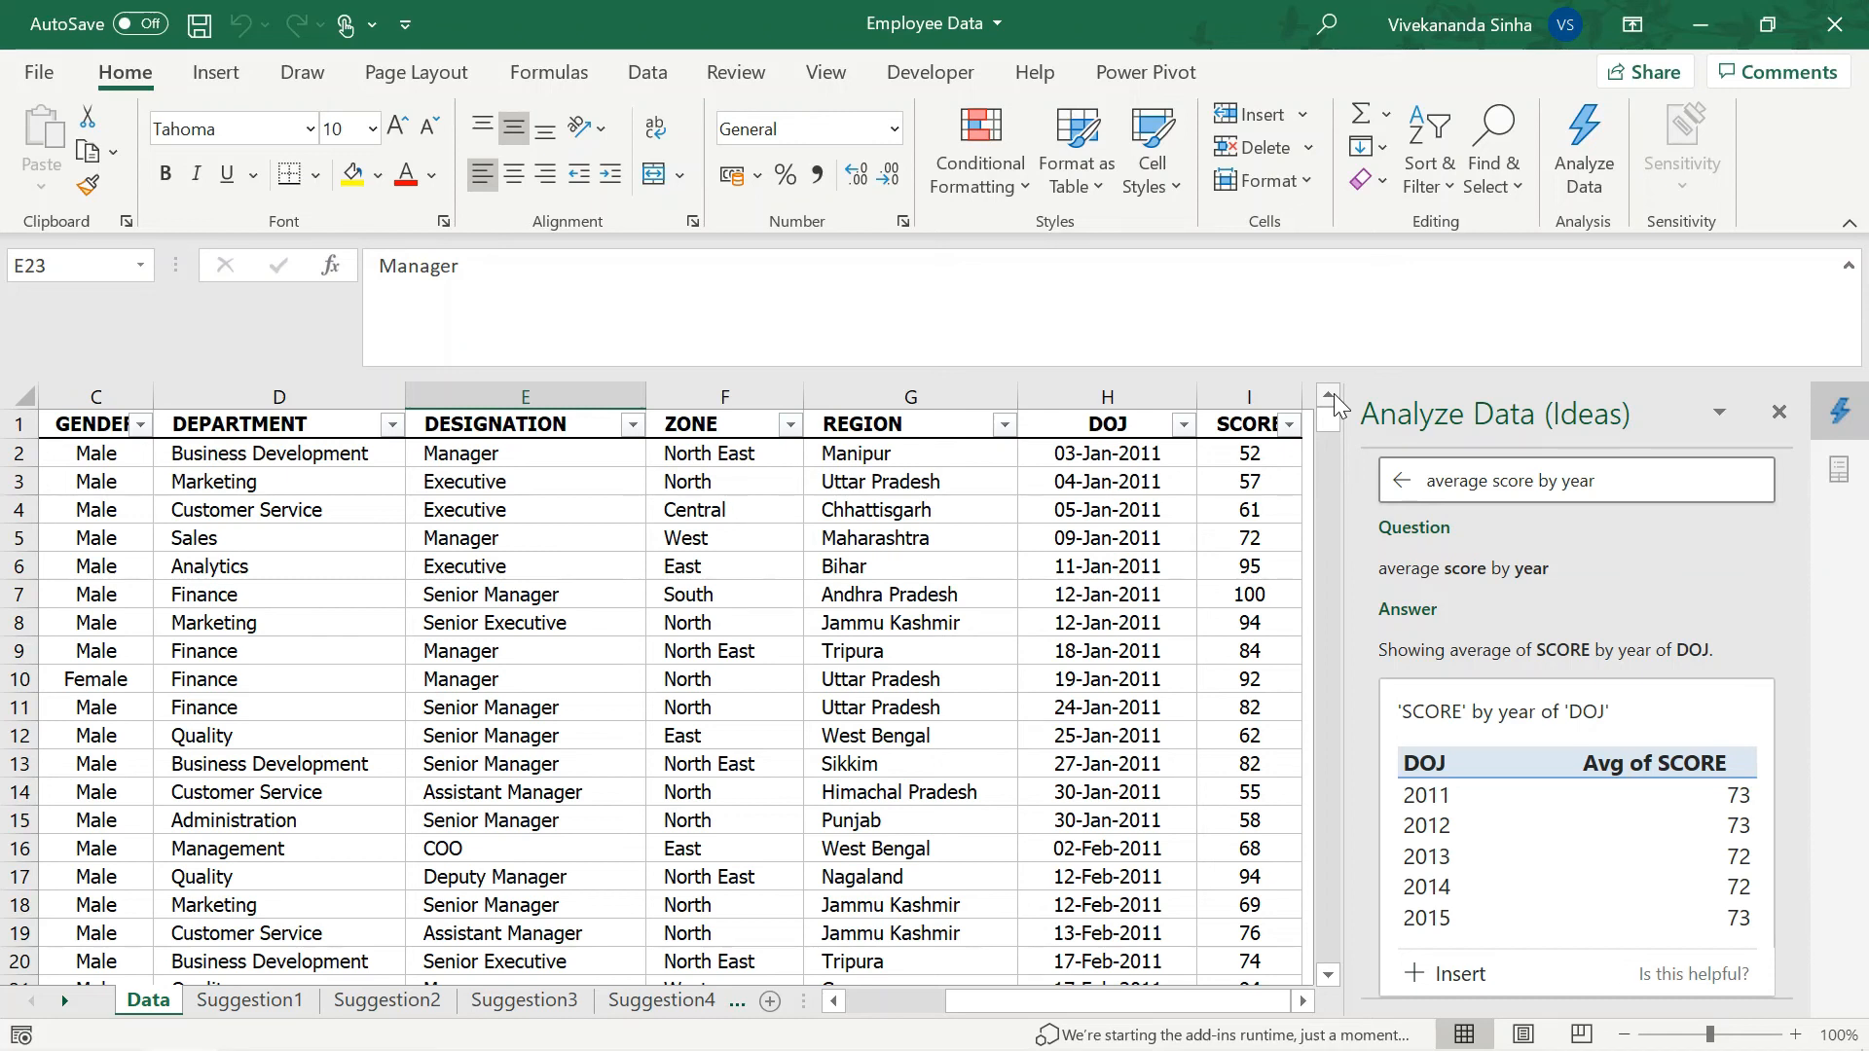
pyautogui.tripleClick(1447, 494)
pyautogui.write('coun')
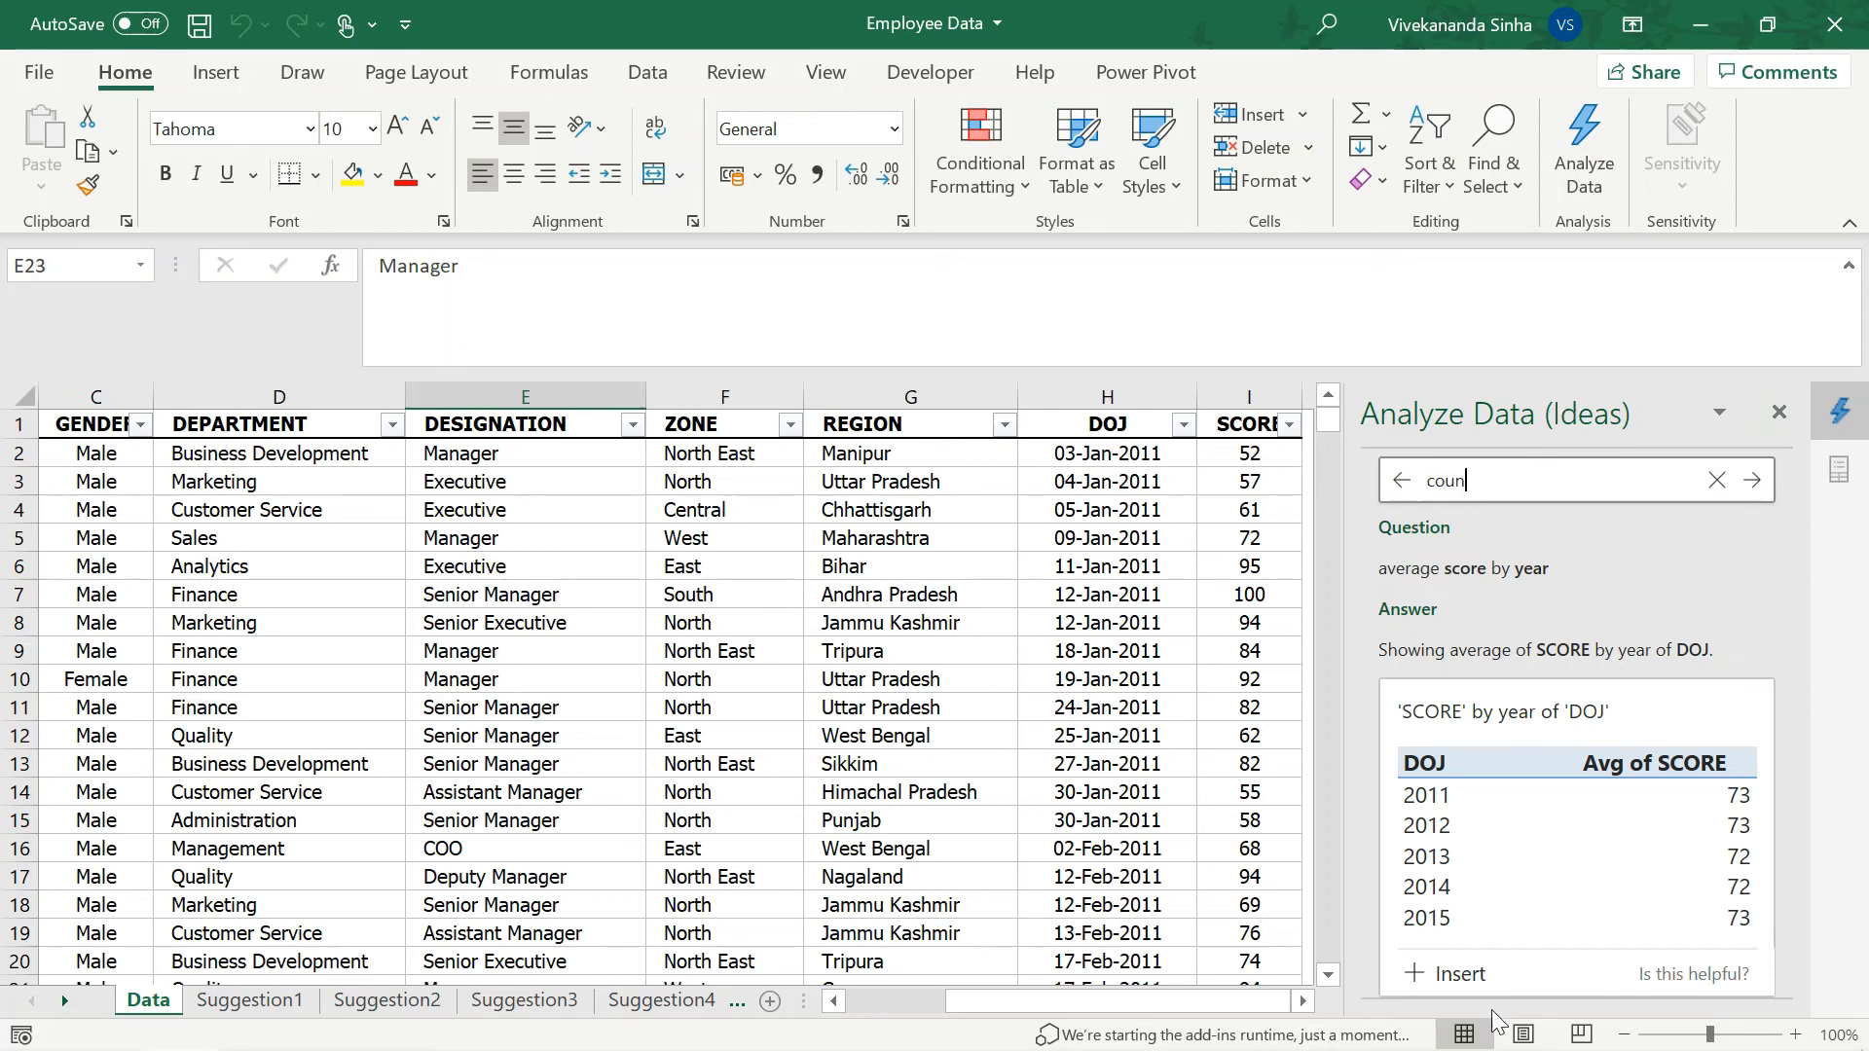
pyautogui.write('t of ')
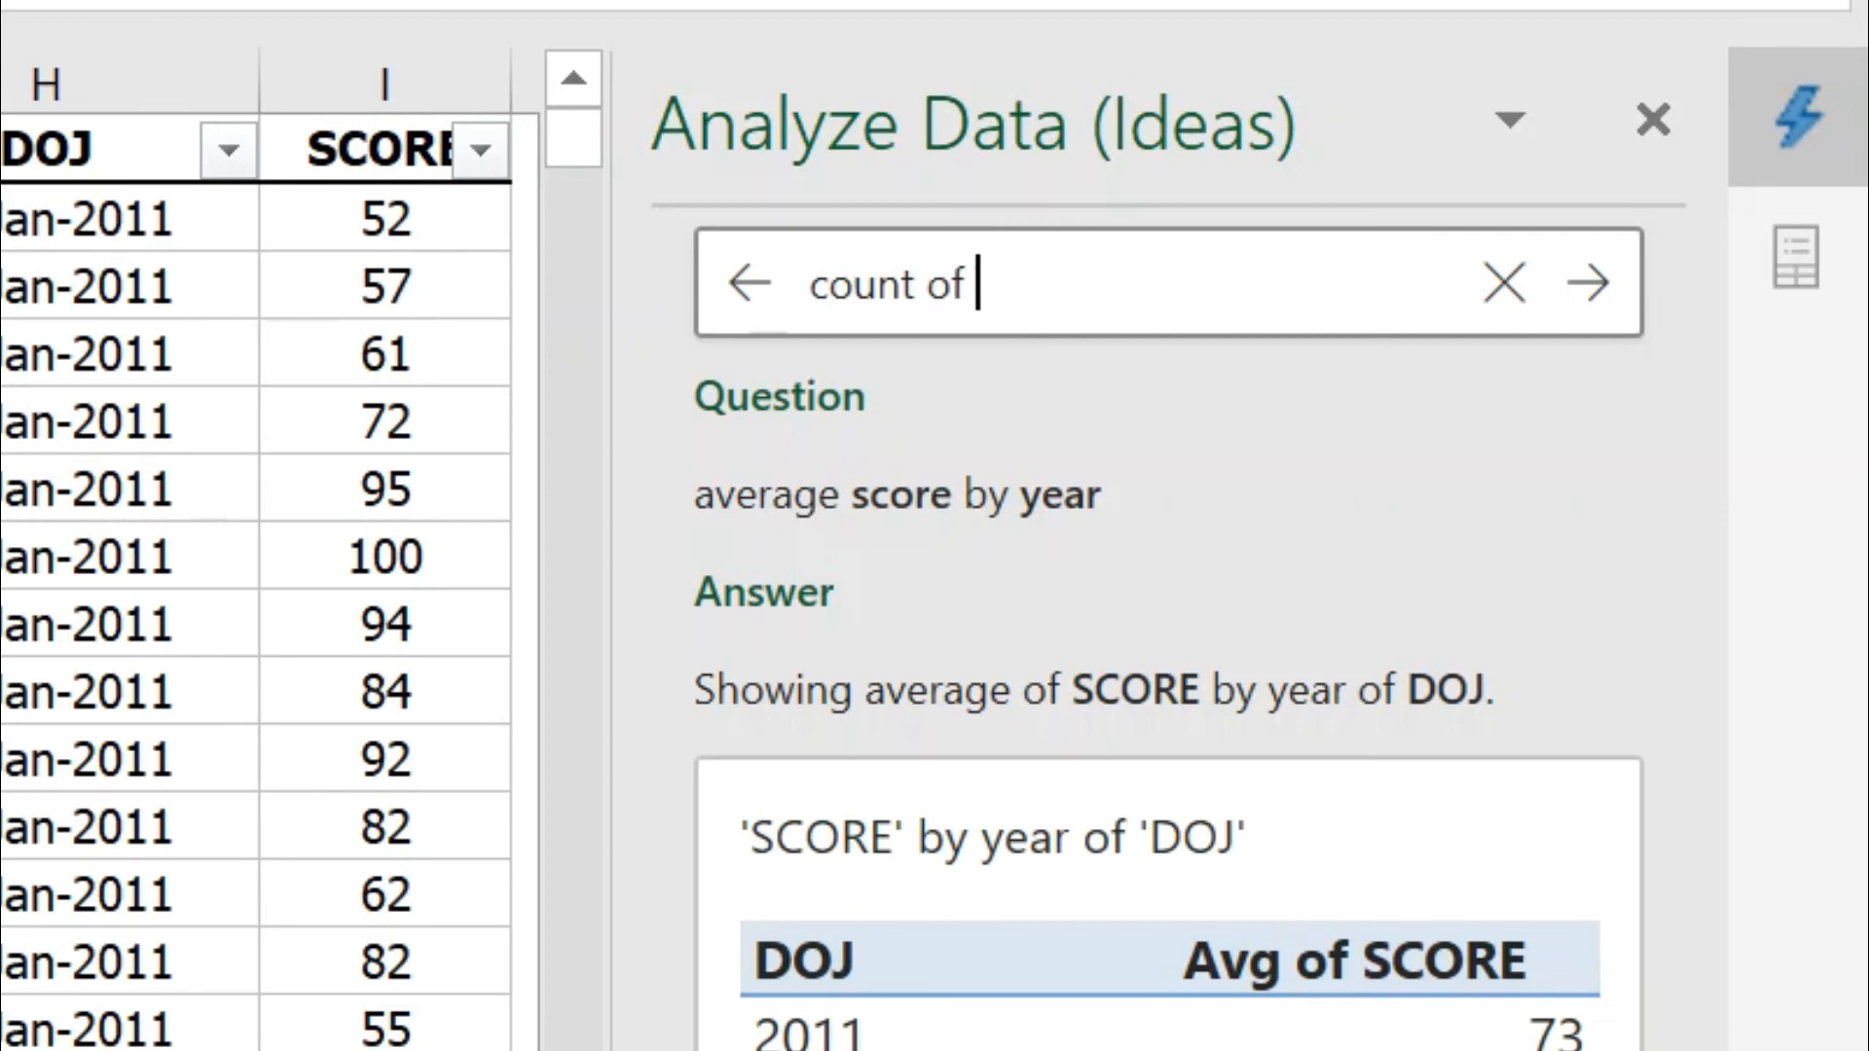
pyautogui.write('name by year')
pyautogui.press('Return')
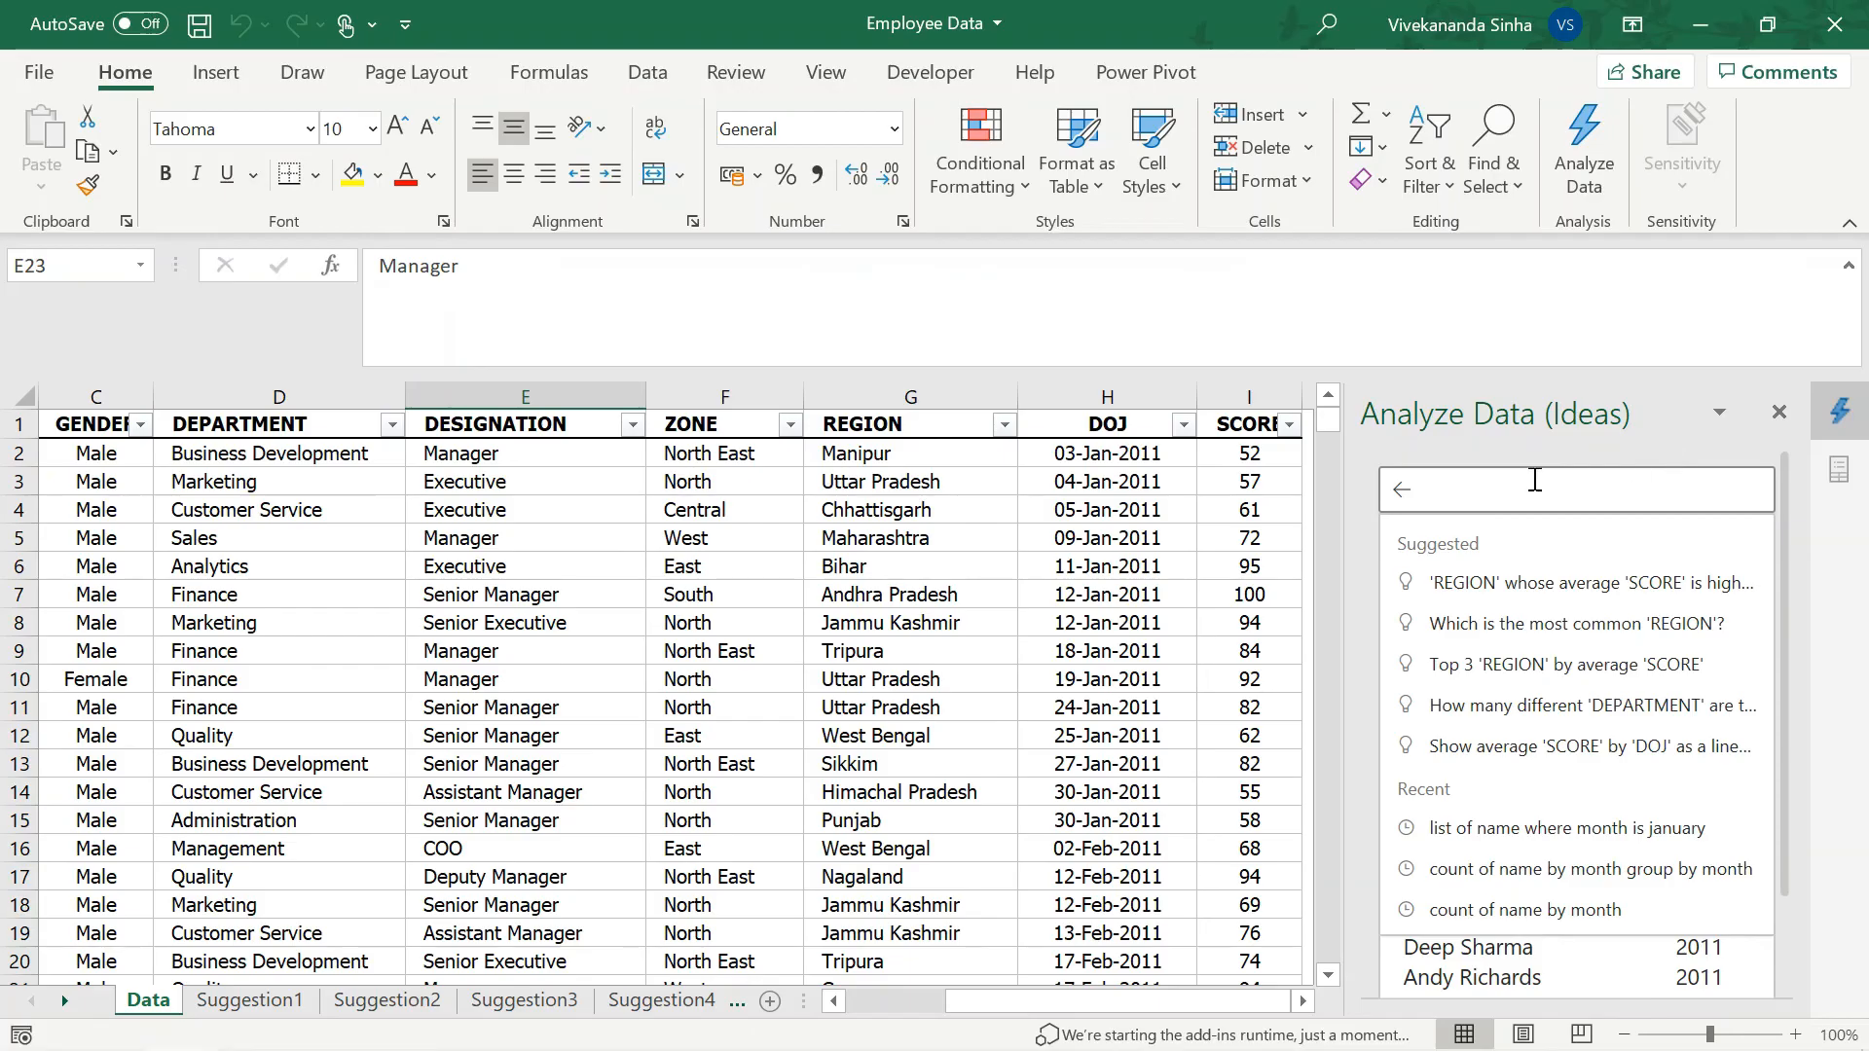
pyautogui.click(1365, 468)
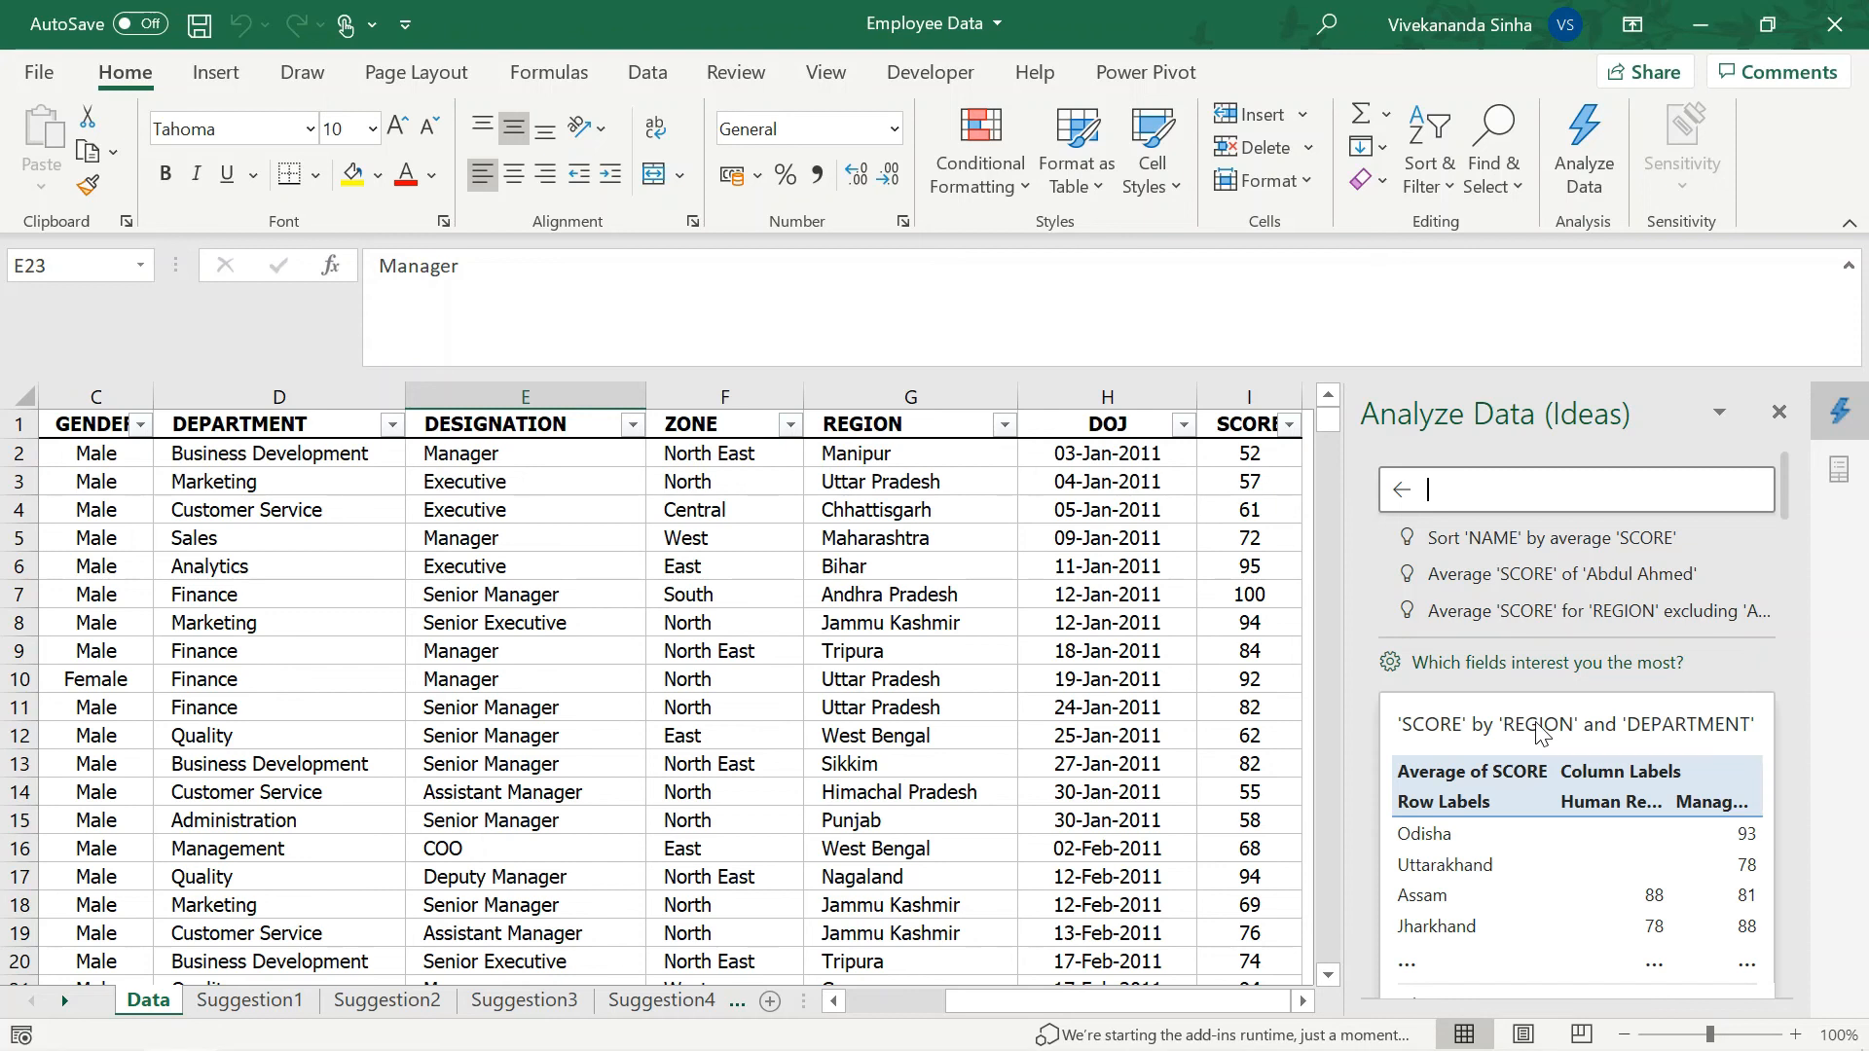
# Insert the suggested PivotChart of average 'SCORE' by 'ZONE' and 'GENDER' from the Analyze Data ideas.
pyautogui.scroll(-5, 1536, 732)
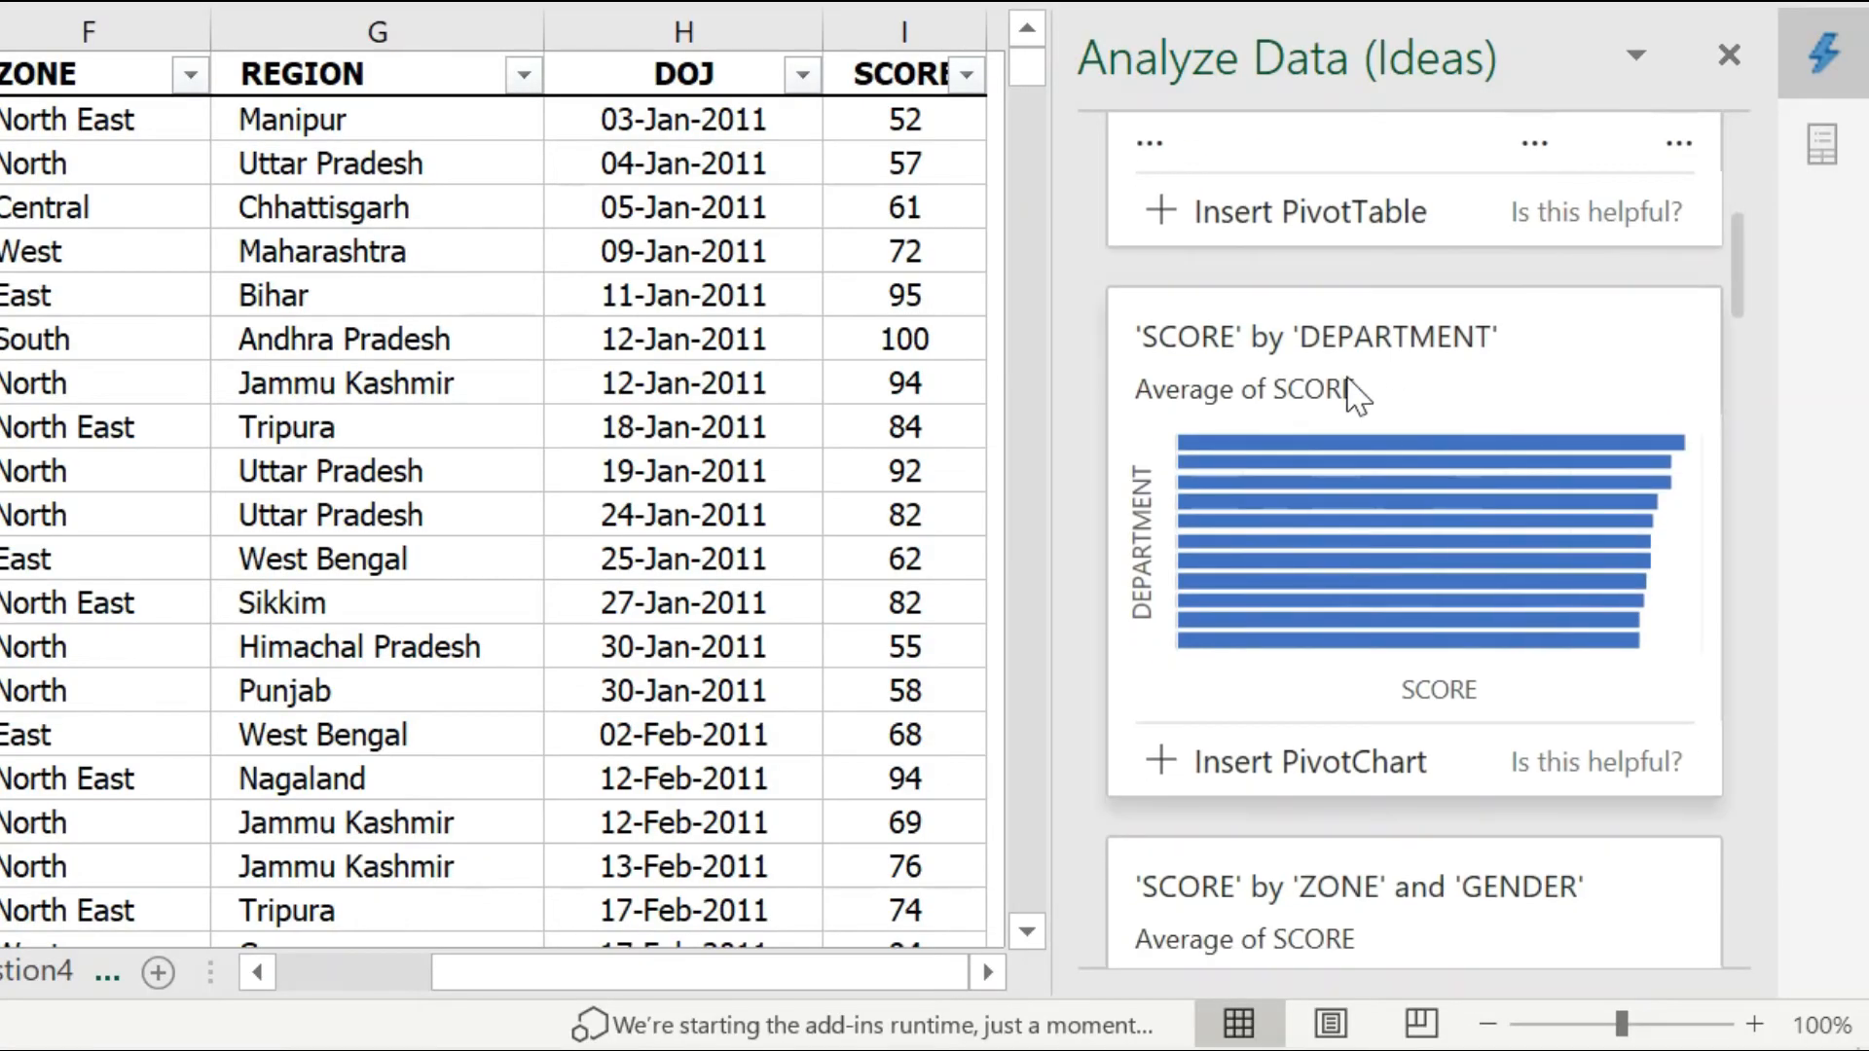
pyautogui.scroll(-2, 1344, 574)
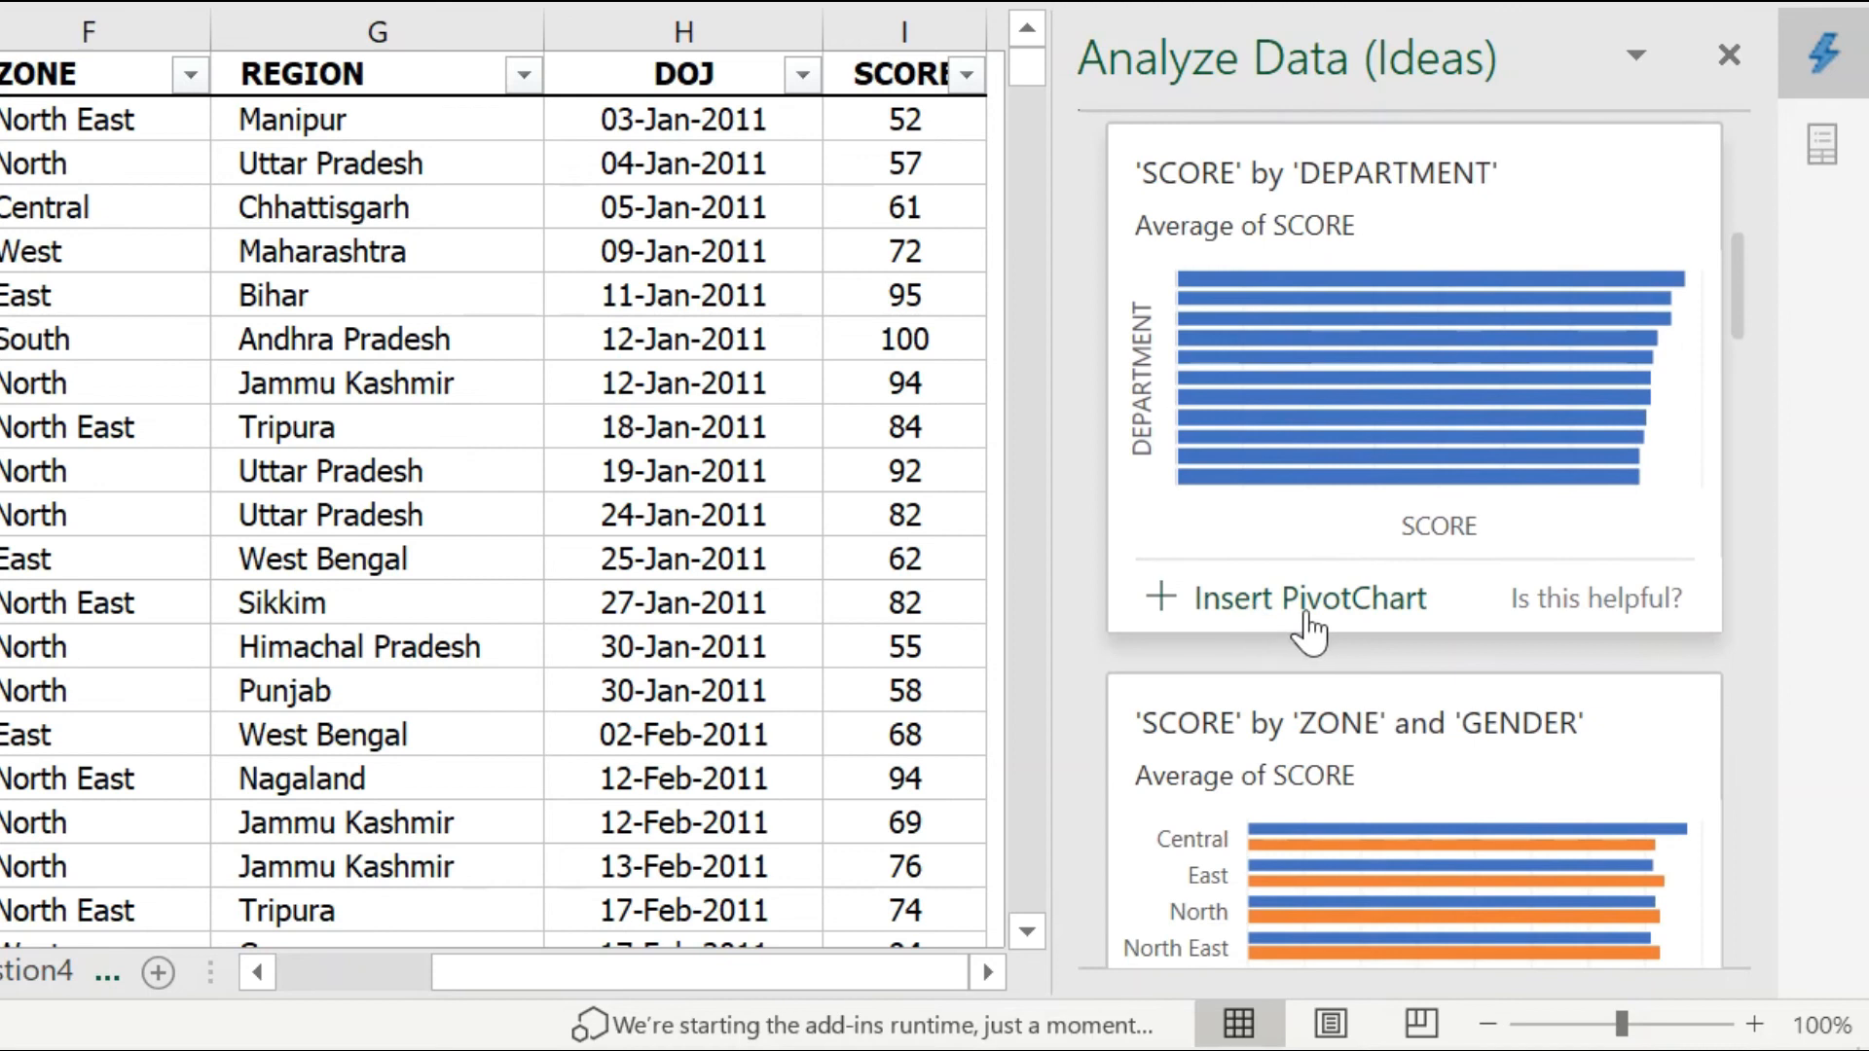
pyautogui.scroll(-3, 1295, 623)
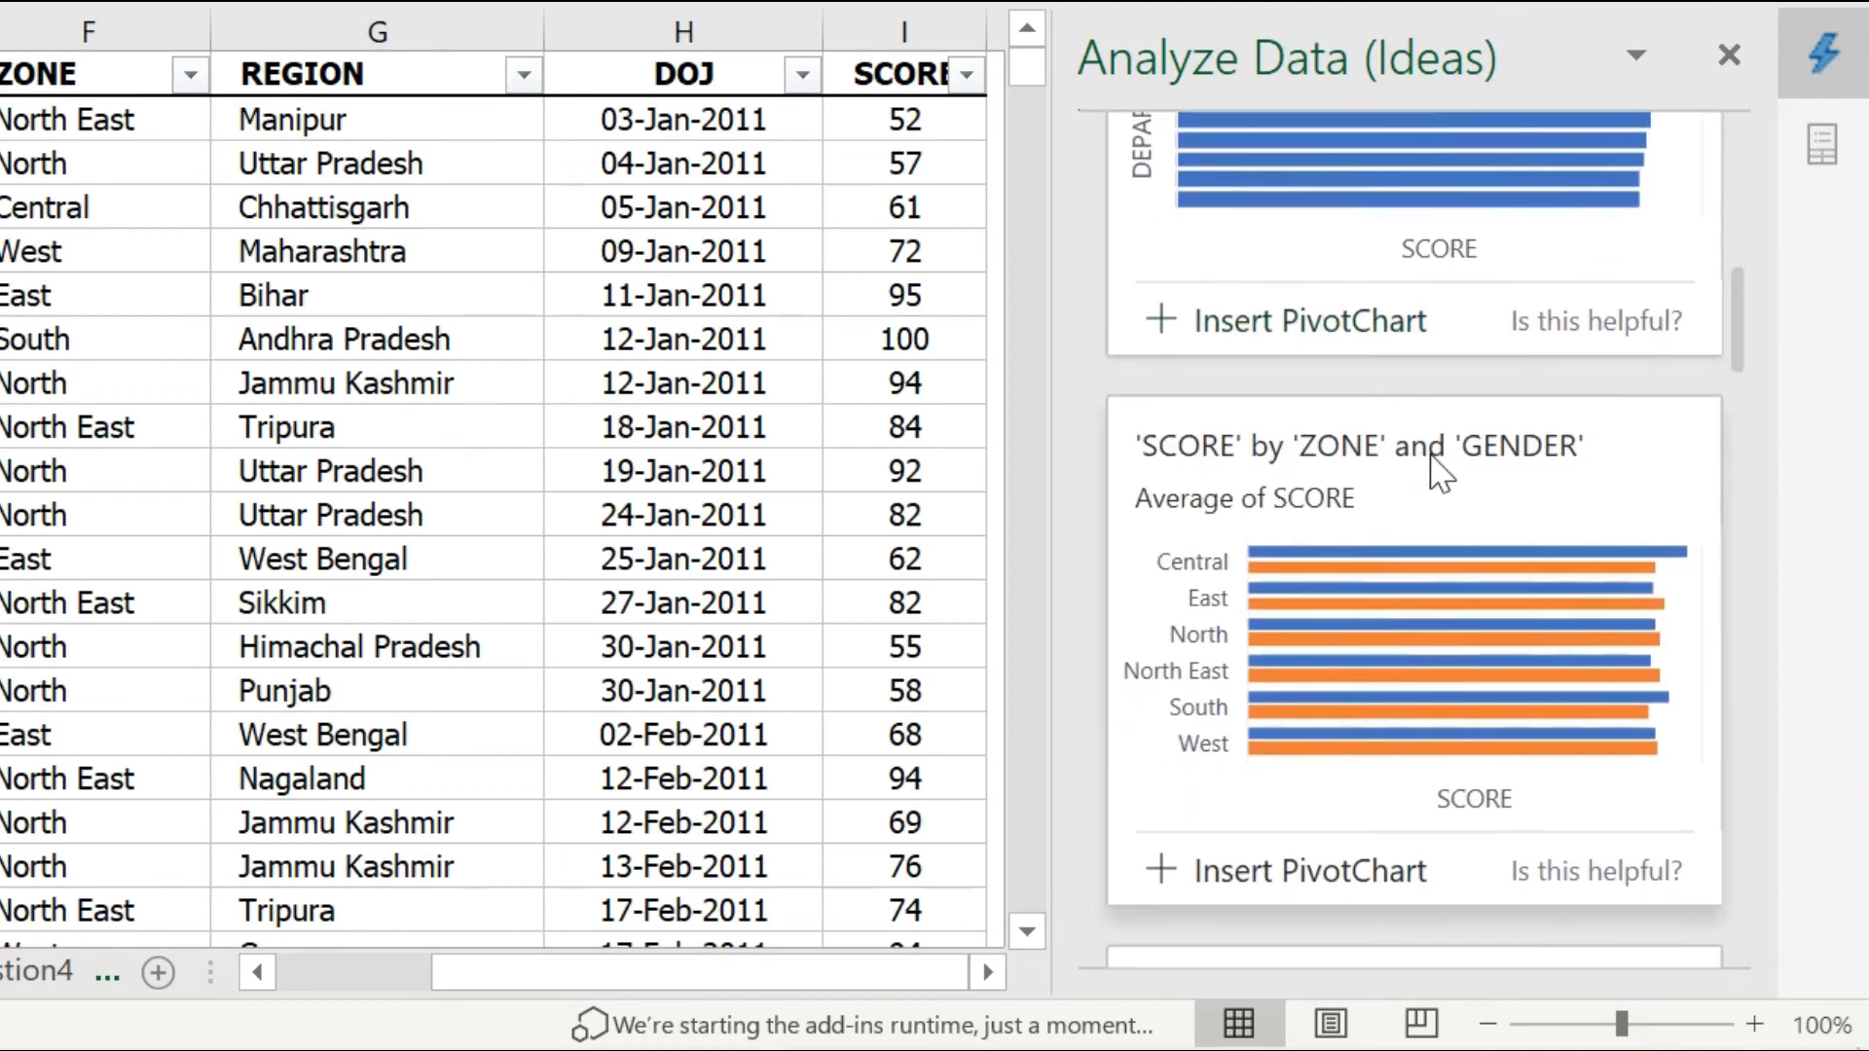
pyautogui.scroll(-1, 1278, 613)
pyautogui.scroll(-1, 1278, 650)
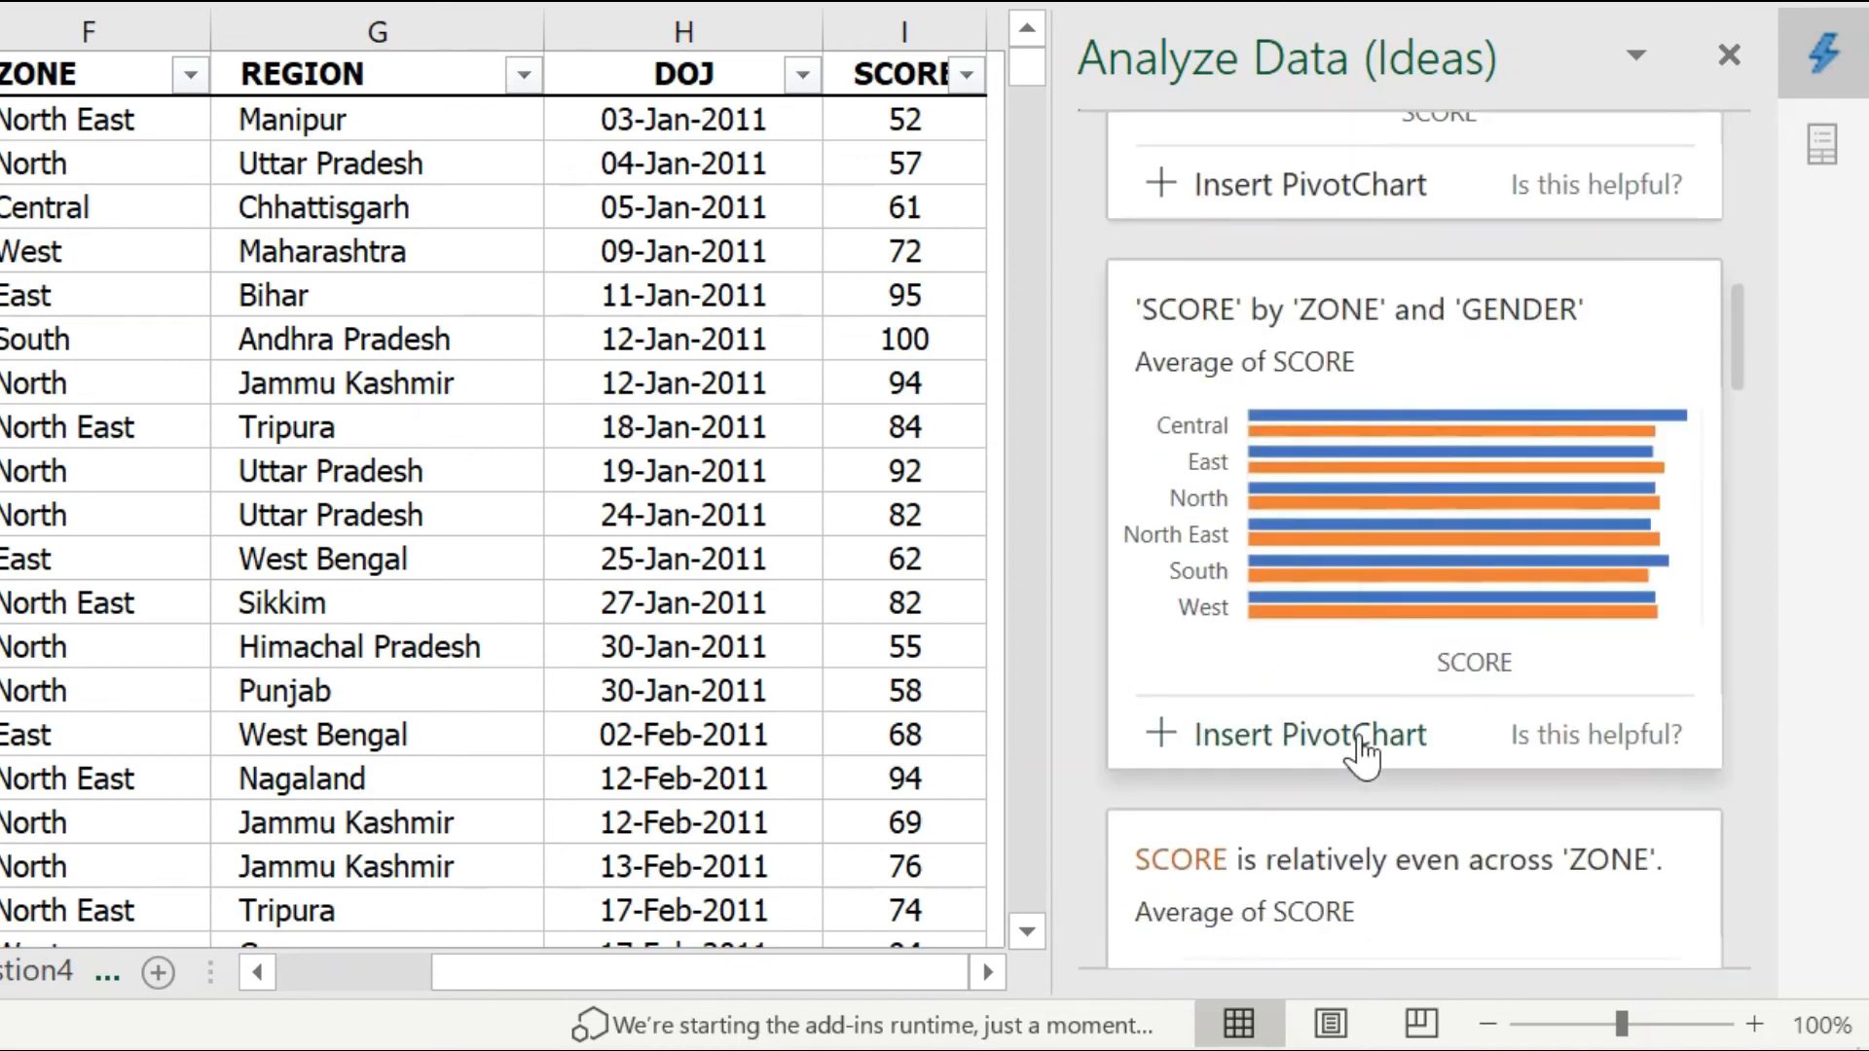
pyautogui.click(1263, 754)
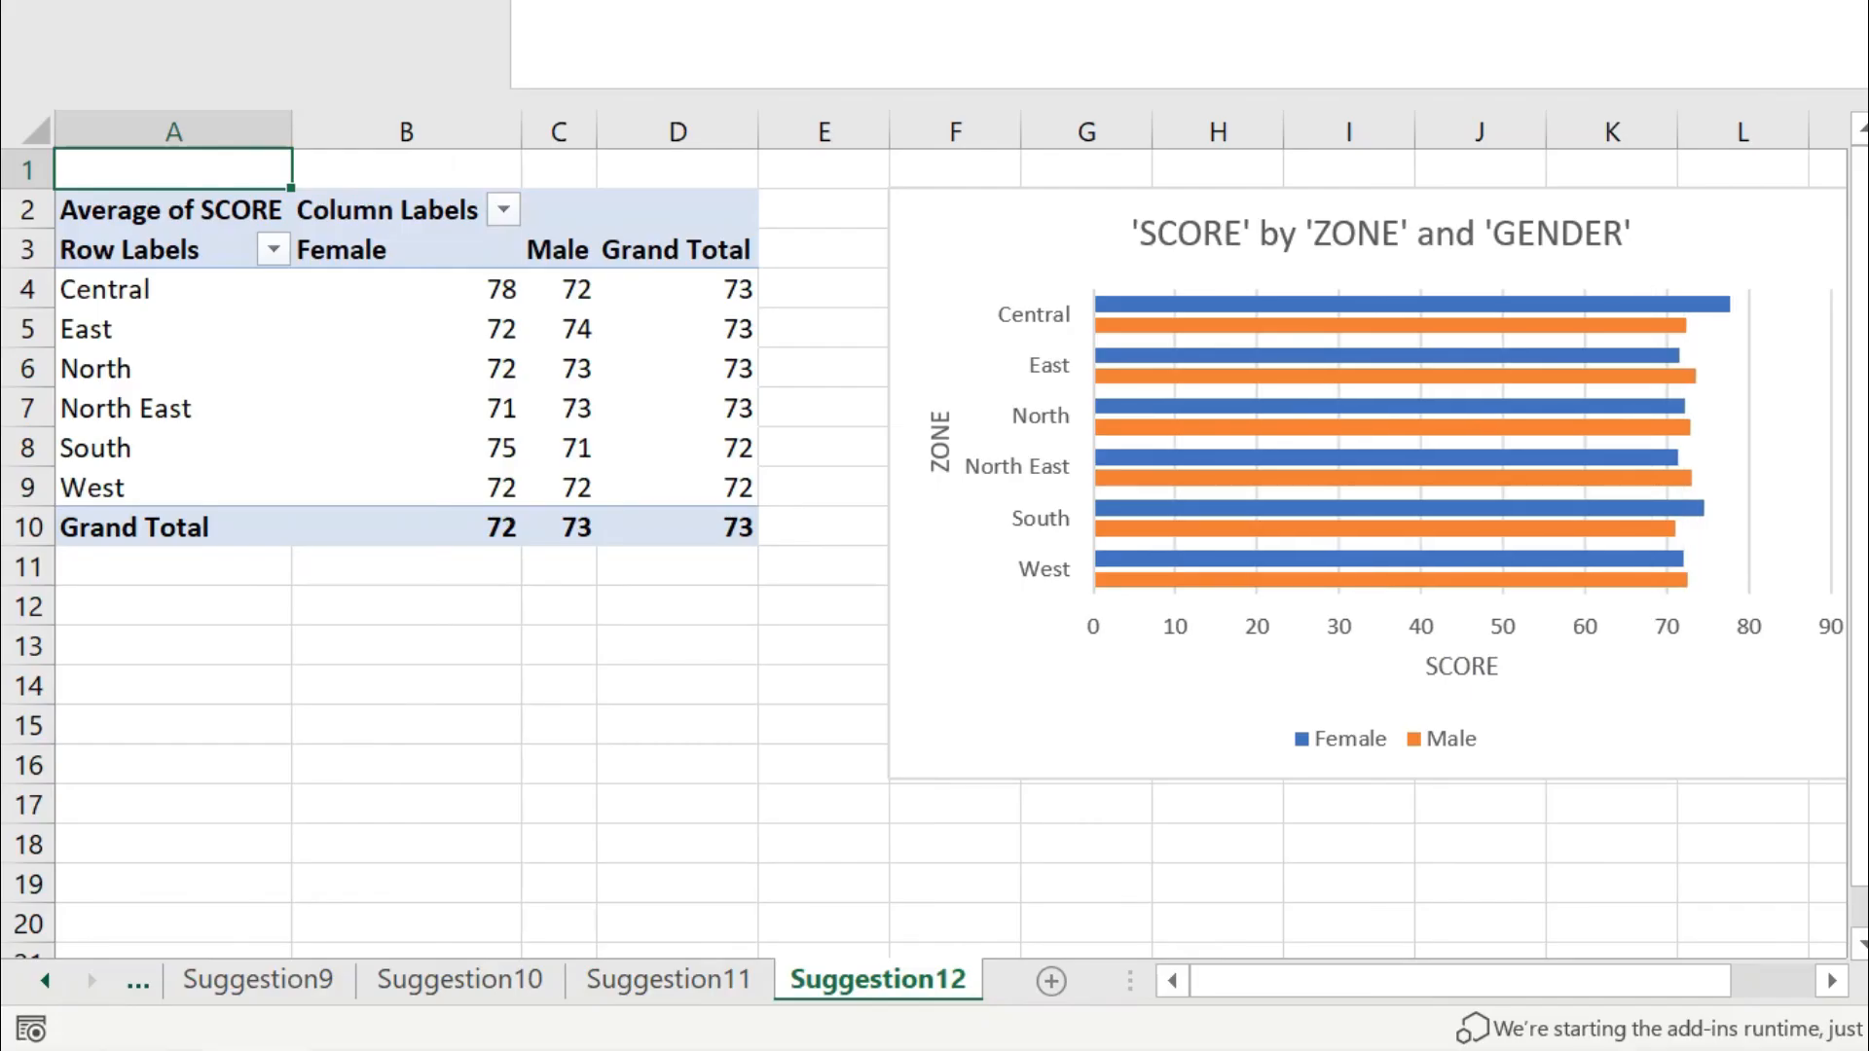
# Inspect the Central zone's female average score in the inserted PivotTable, and select the accompanying PivotChart.
pyautogui.click(392, 288)
pyautogui.moveTo(392, 286)
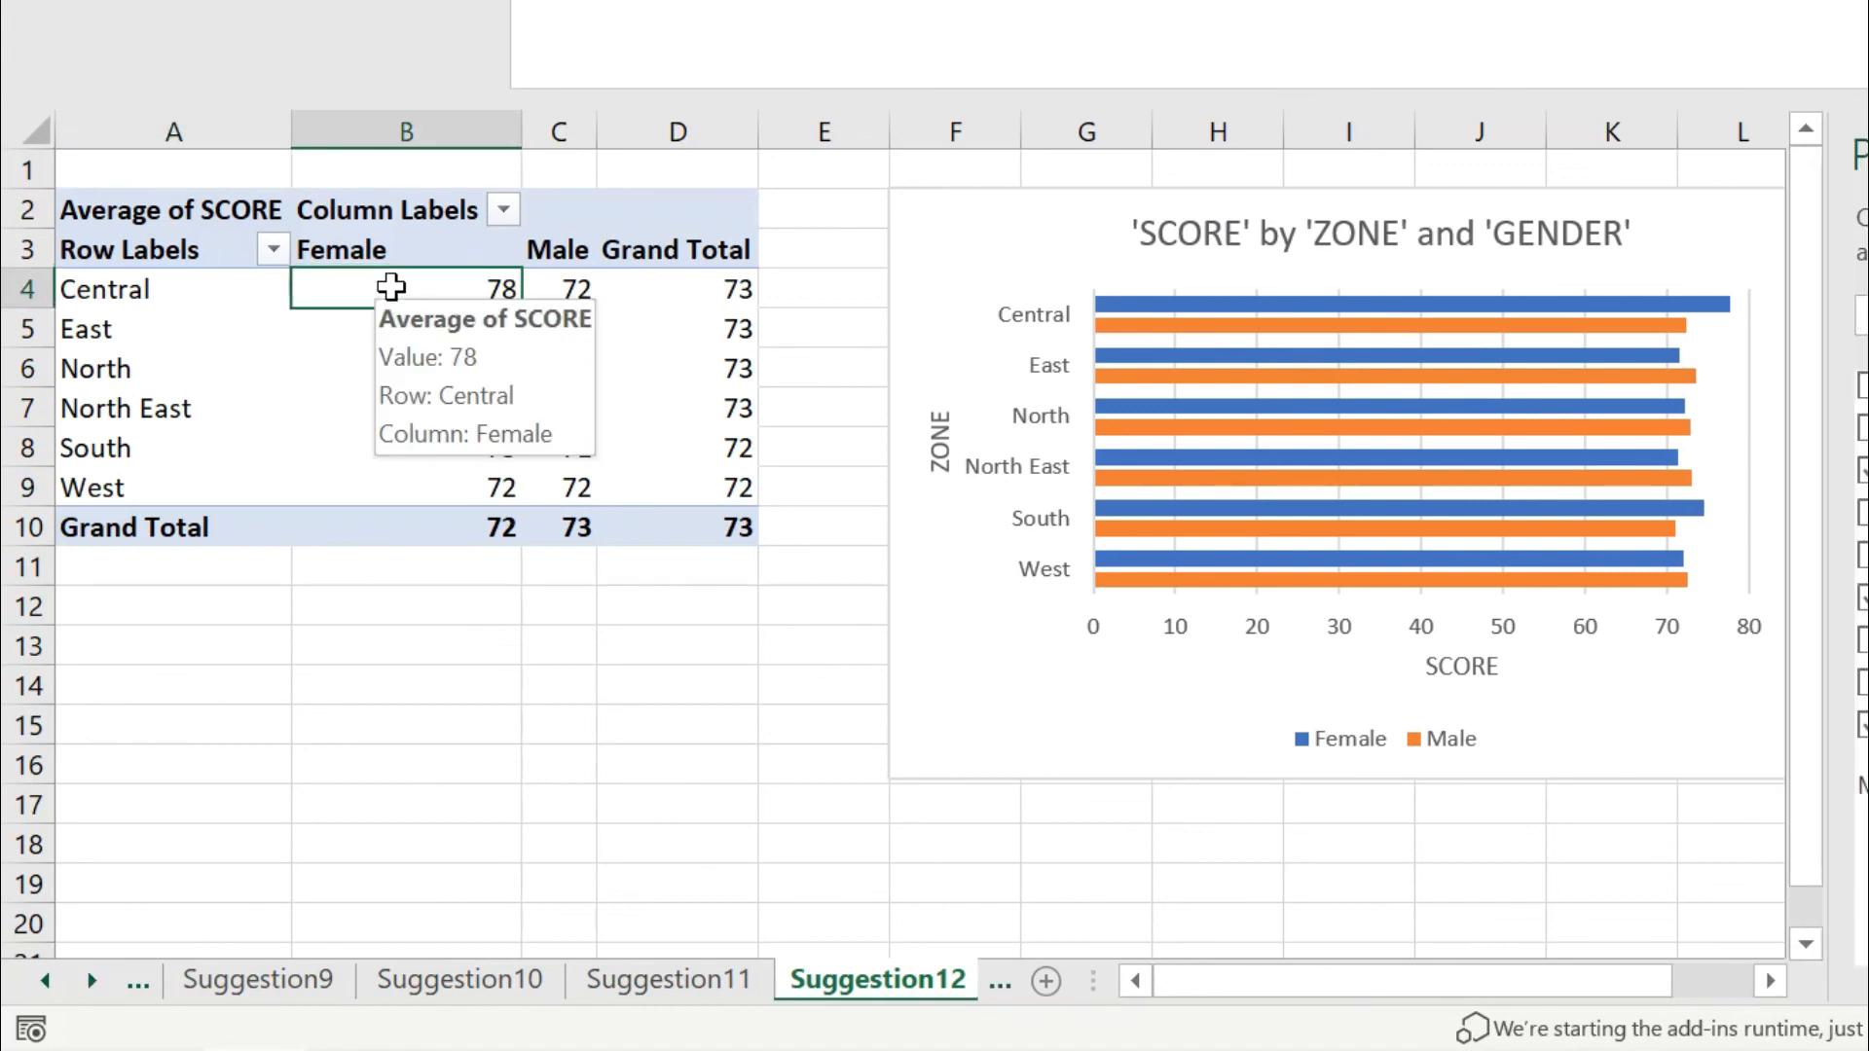
pyautogui.click(1106, 207)
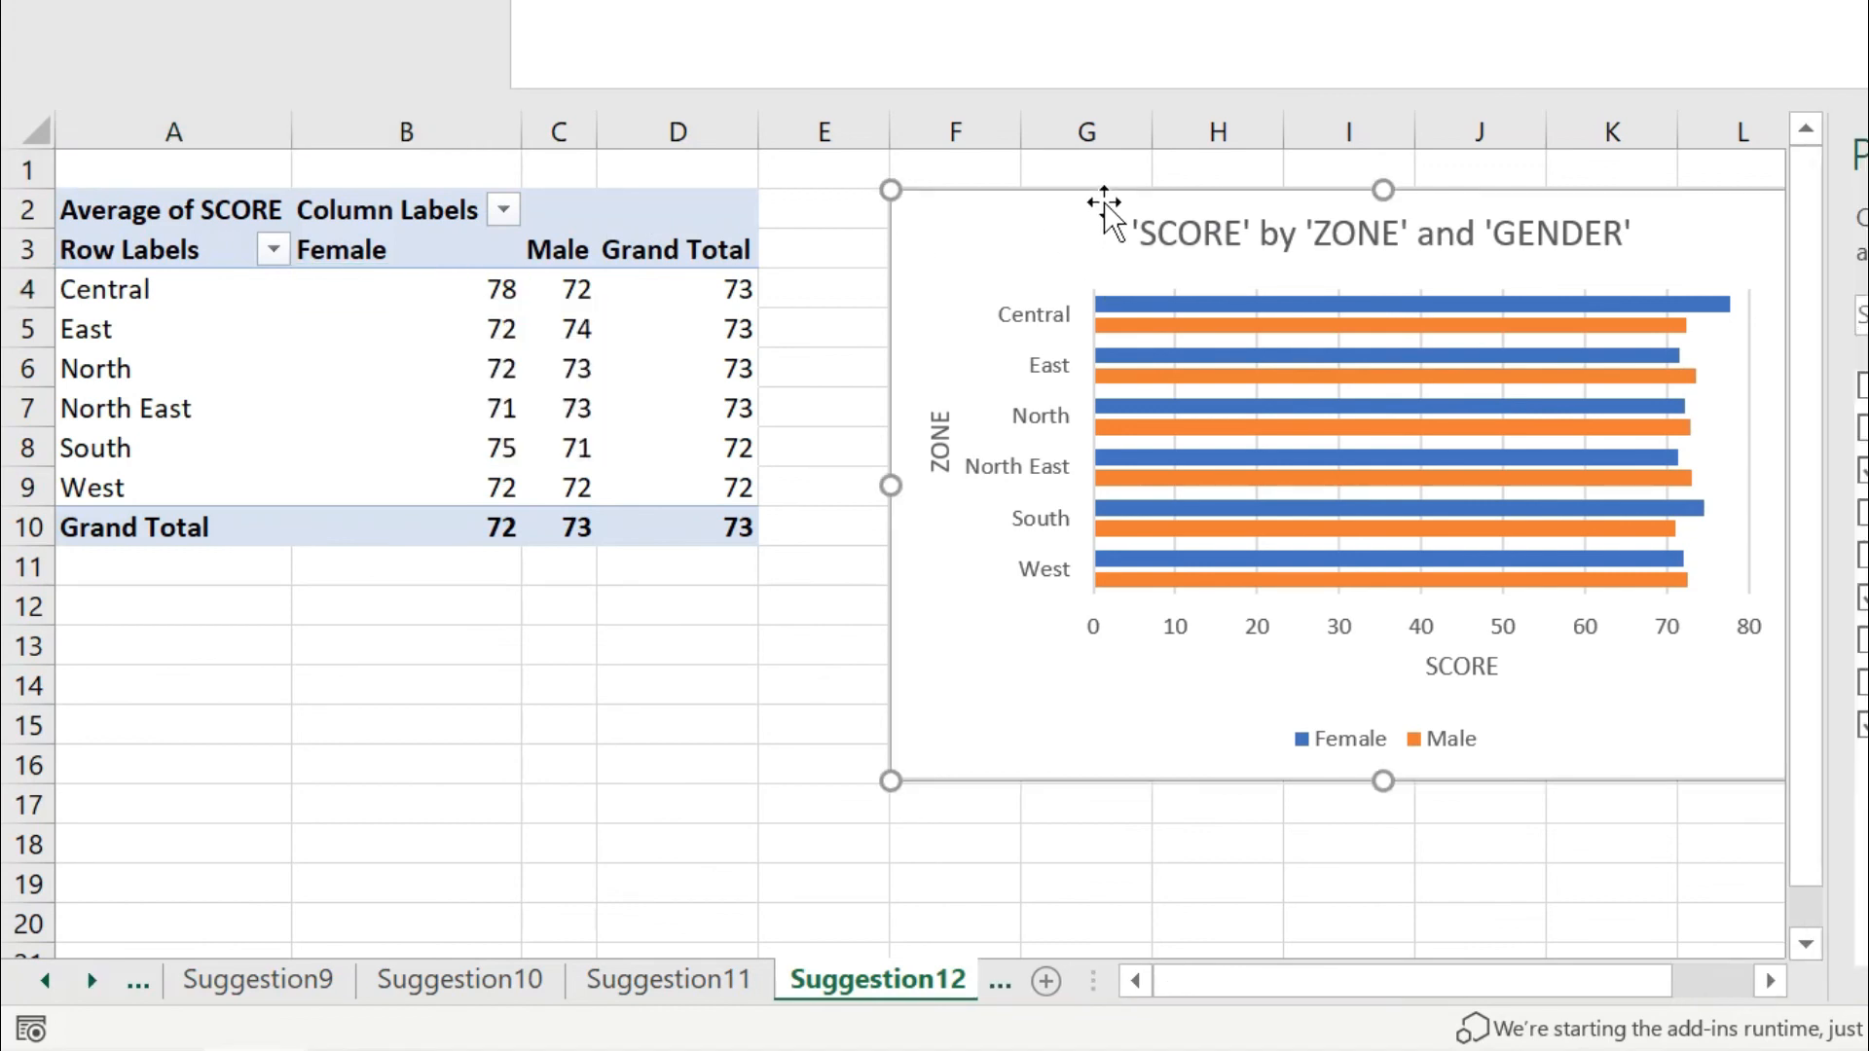